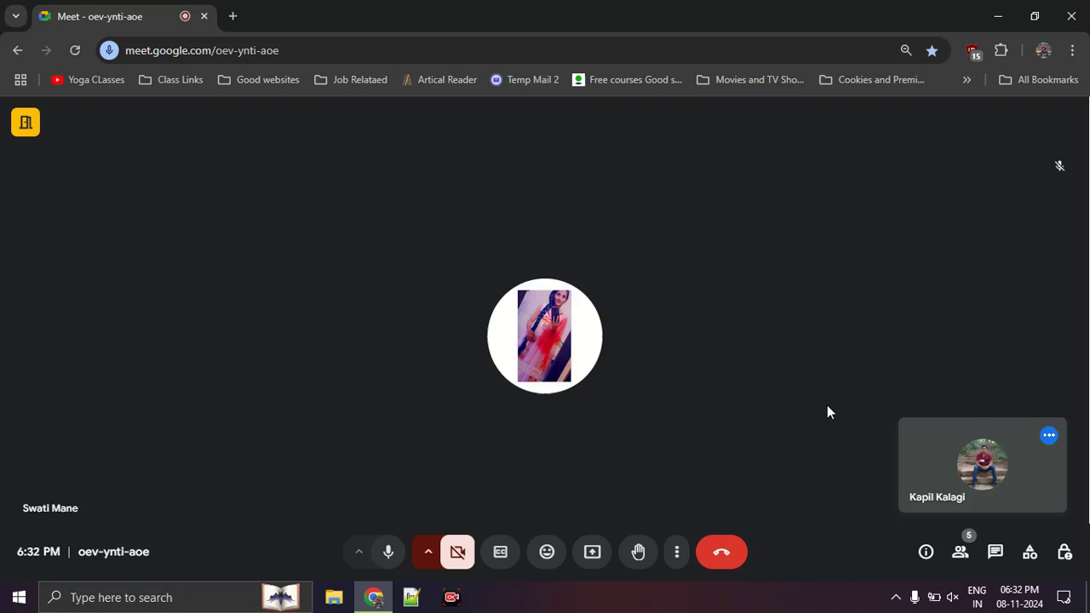
# Switch to File Explorer and open the Day 2 class work workbook from the DA15 folder inside Excel Class.
pyautogui.click(332, 597)
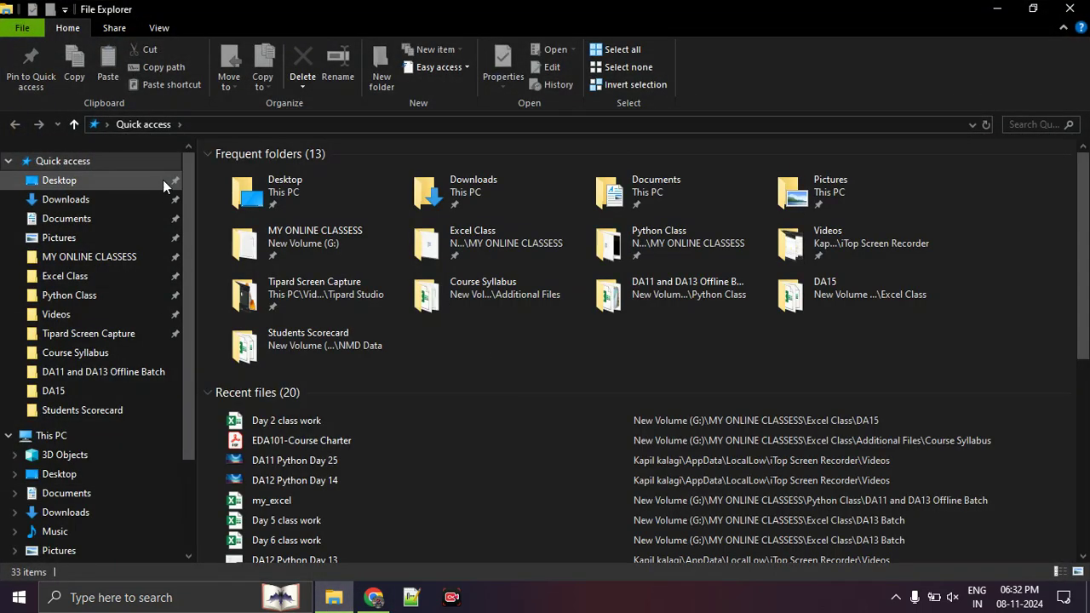
pyautogui.click(109, 276)
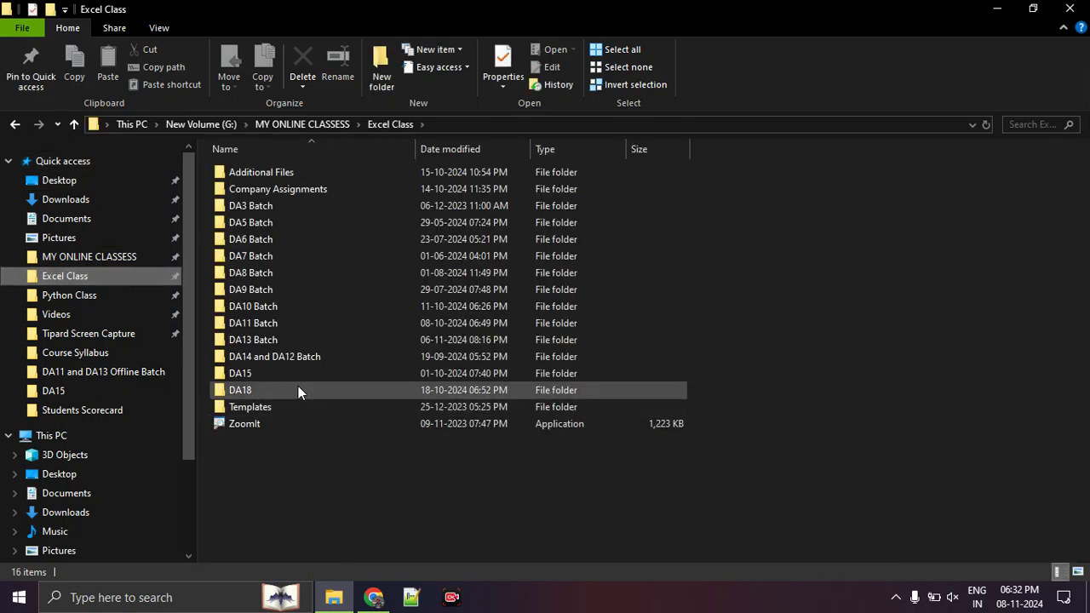
pyautogui.doubleClick(298, 376)
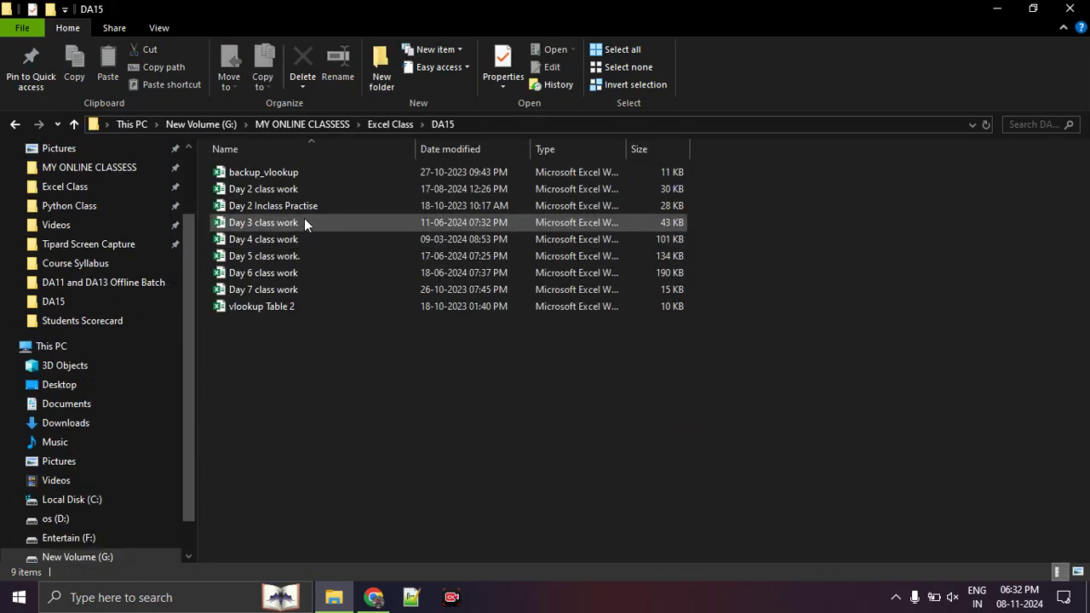
pyautogui.doubleClick(307, 188)
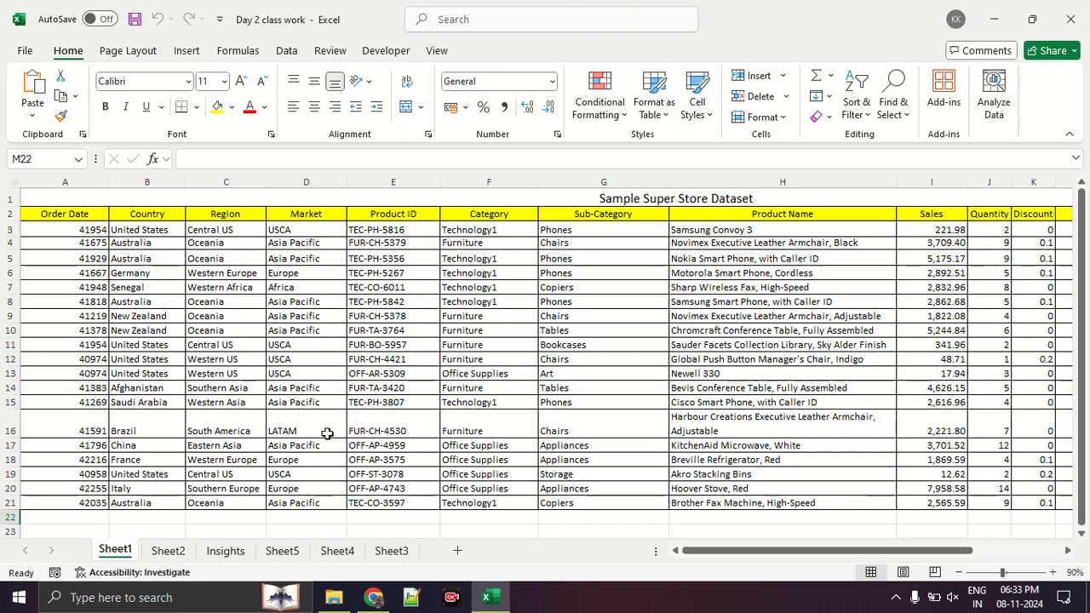
# On Sheet5, enter "Data Understanding" in C26 and "Data fromating" in C27, below the dataset.
pyautogui.click(282, 551)
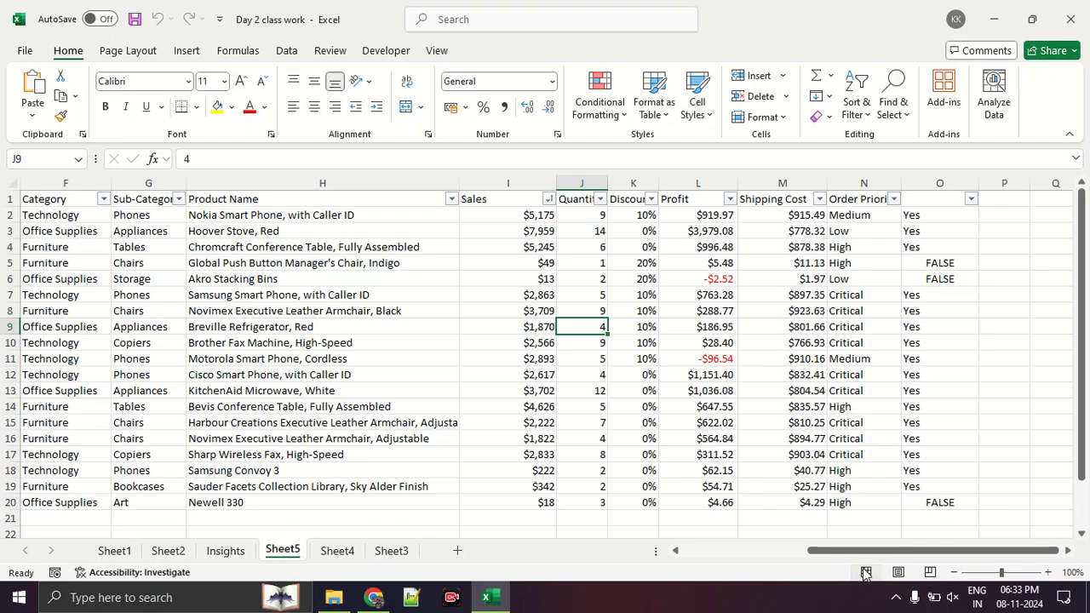
pyautogui.moveTo(845, 551); pyautogui.dragTo(618, 550)
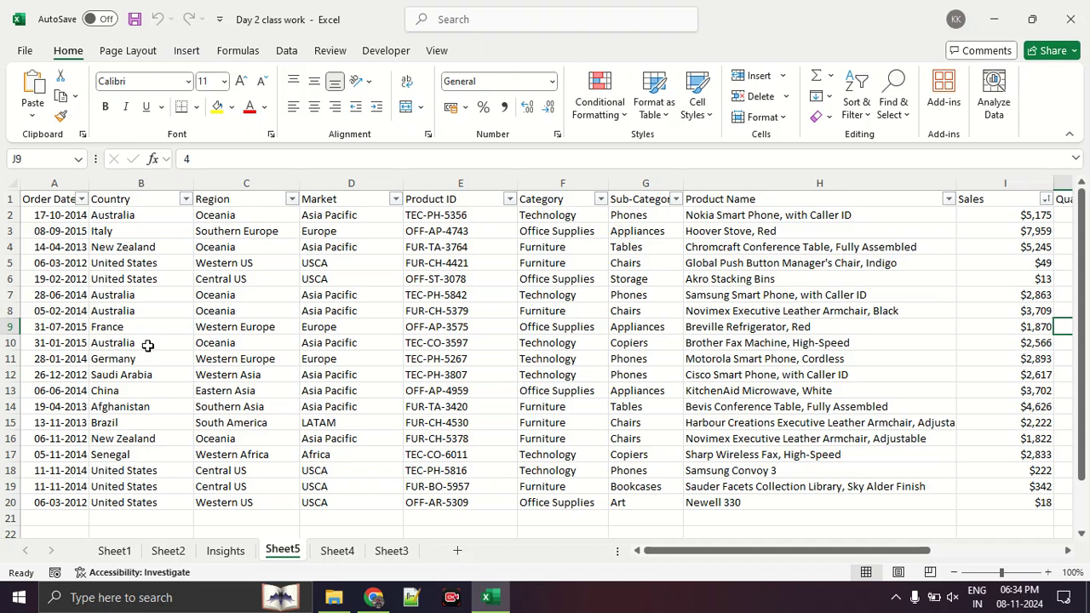
pyautogui.scroll(-4, 147, 344)
pyautogui.click(305, 420)
pyautogui.click(263, 397)
pyautogui.write('Data ')
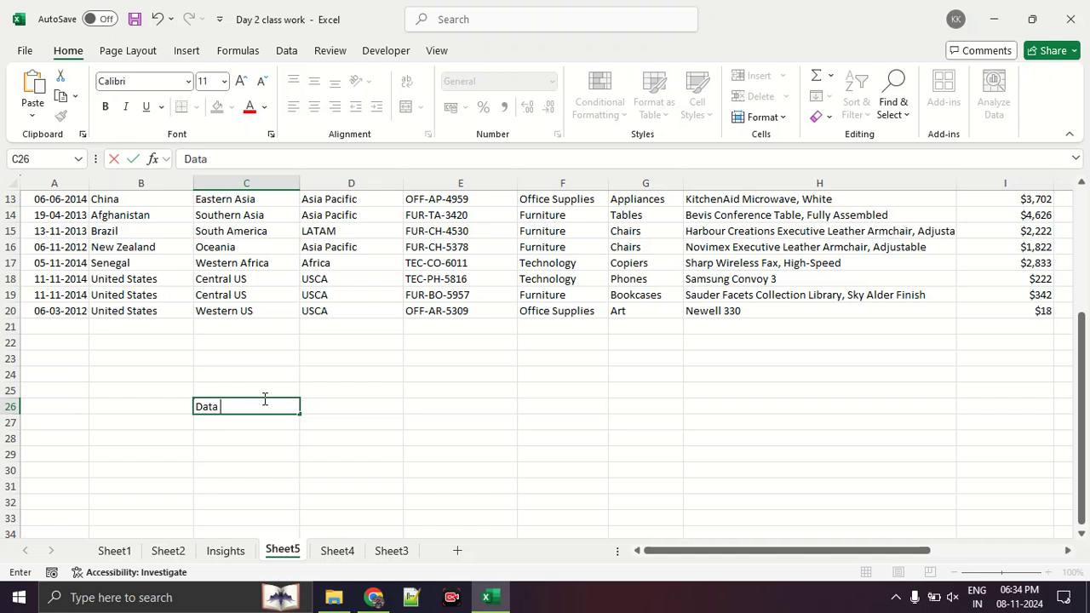
pyautogui.write('Understanding')
pyautogui.press('Return')
pyautogui.write('Data fromatt')
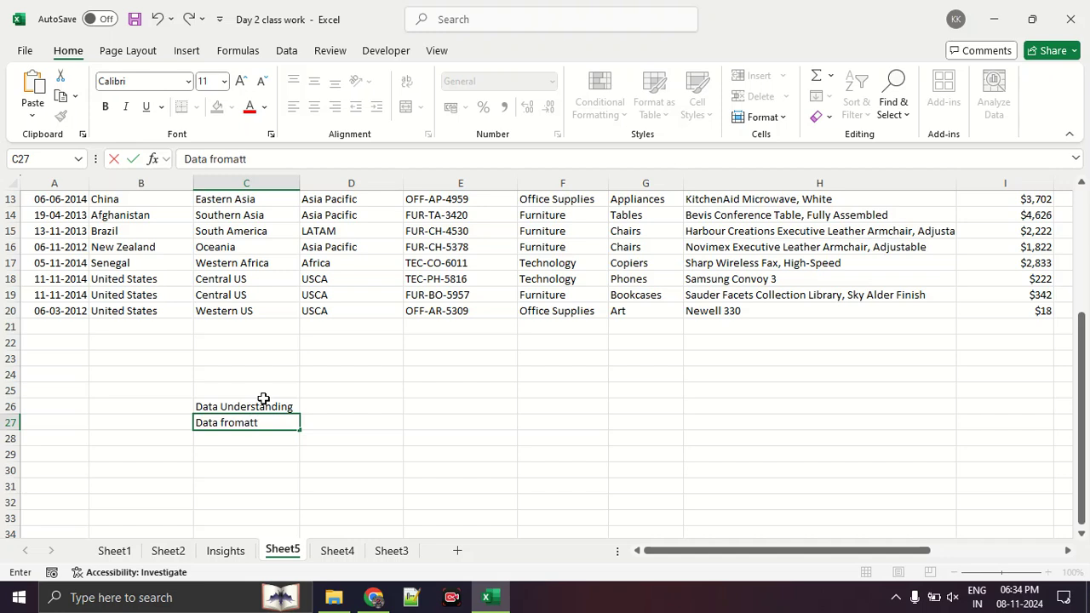
pyautogui.press('BackSpace')
pyautogui.write('ing')
pyautogui.press('Return')
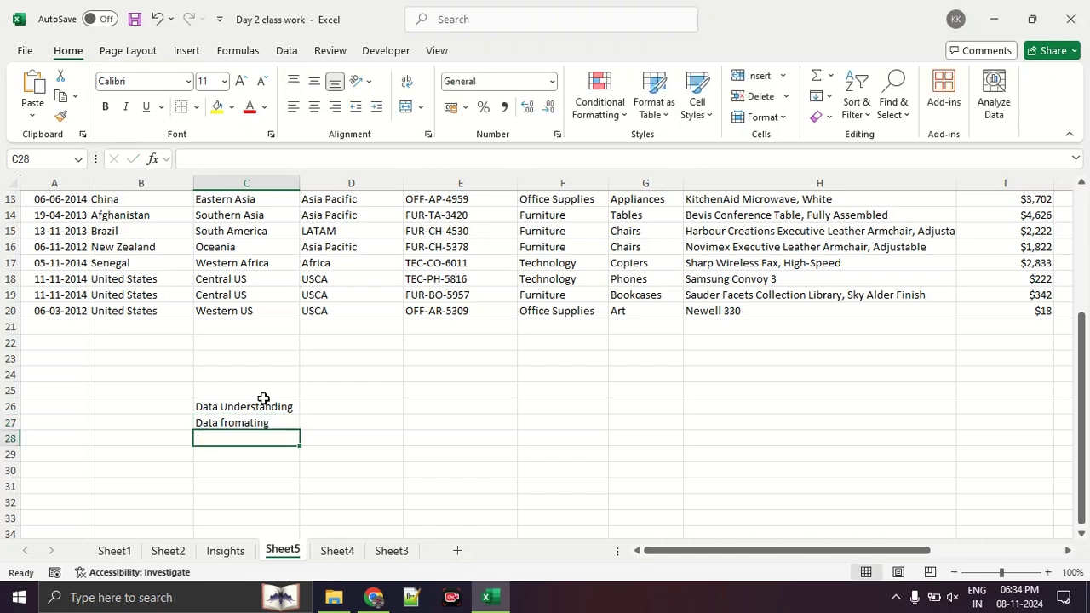
# Continue the topic list with "Quick Insights" in C28 and "Data Consolidation" in C29.
pyautogui.write('Quick')
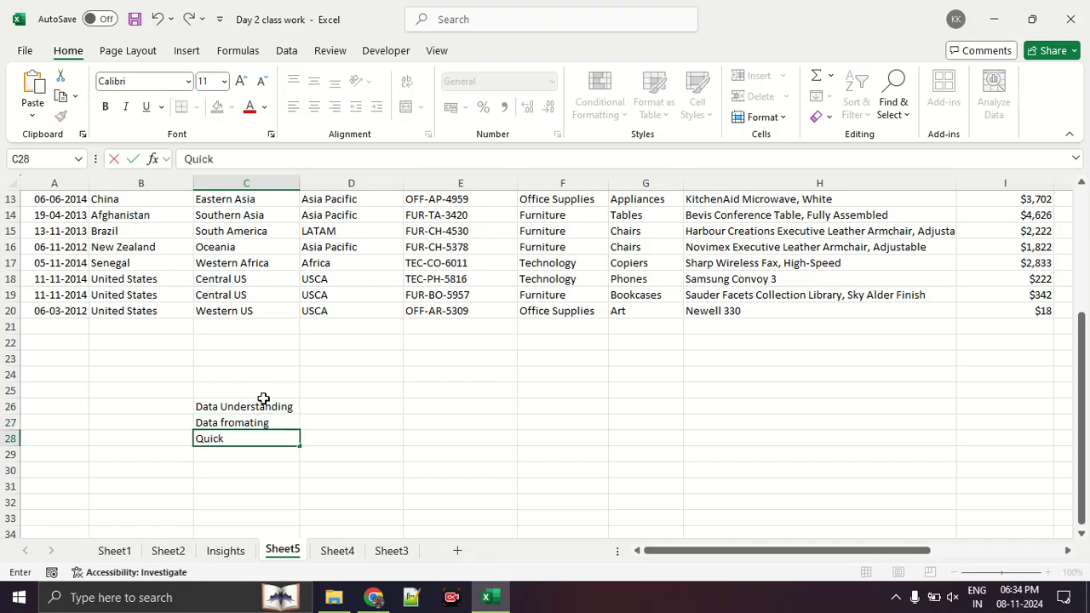
pyautogui.write(' Insights')
pyautogui.press('Return')
pyautogui.write('Data Cos')
pyautogui.press('BackSpace')
pyautogui.press('BackSpace')
pyautogui.write('onso')
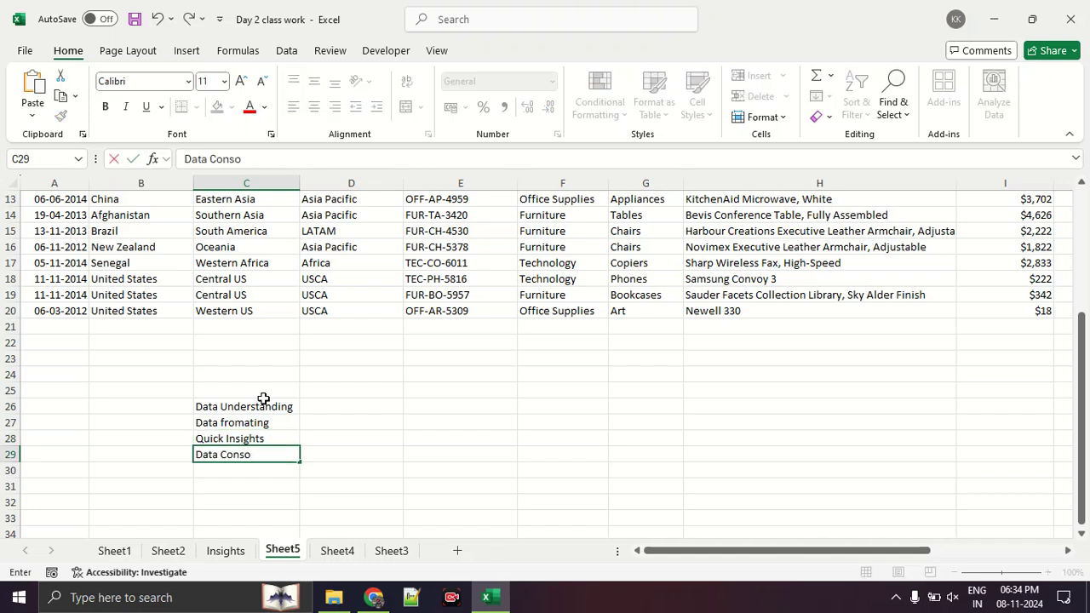
pyautogui.write('lidation')
pyautogui.press('Return')
# Complete the topic list with "Data summerisation", "Data visualisation" and "Automation" in cells C30 to C32.
pyautogui.write('Data summ')
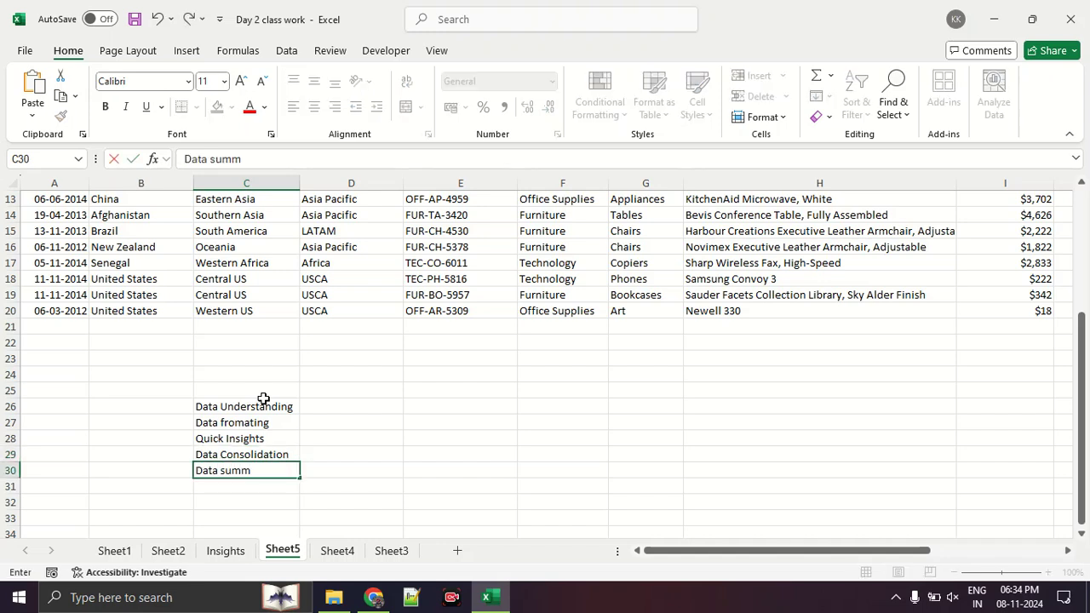
pyautogui.write('erisation')
pyautogui.press('Return')
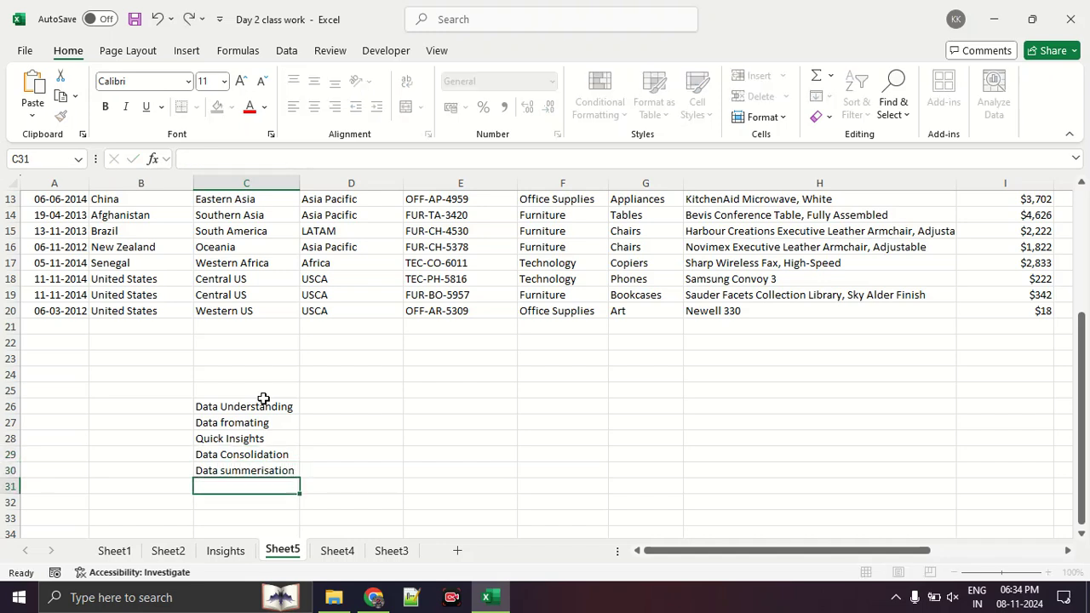
pyautogui.write('Data vis')
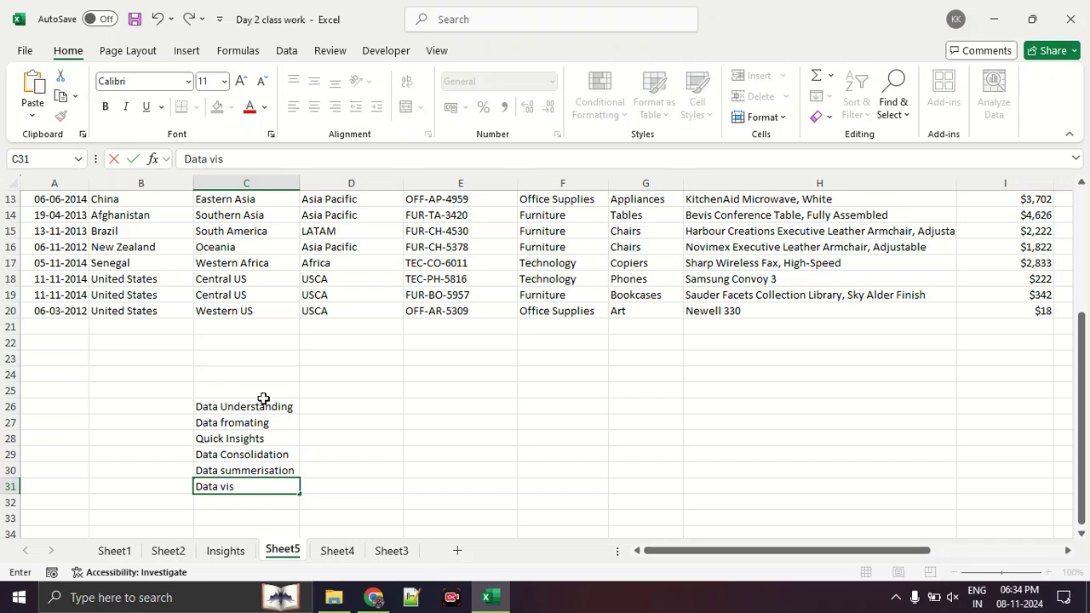
pyautogui.write('ualisation')
pyautogui.hotkey('ctrl', 'Return')
pyautogui.press('Return')
pyautogui.write('tomation')
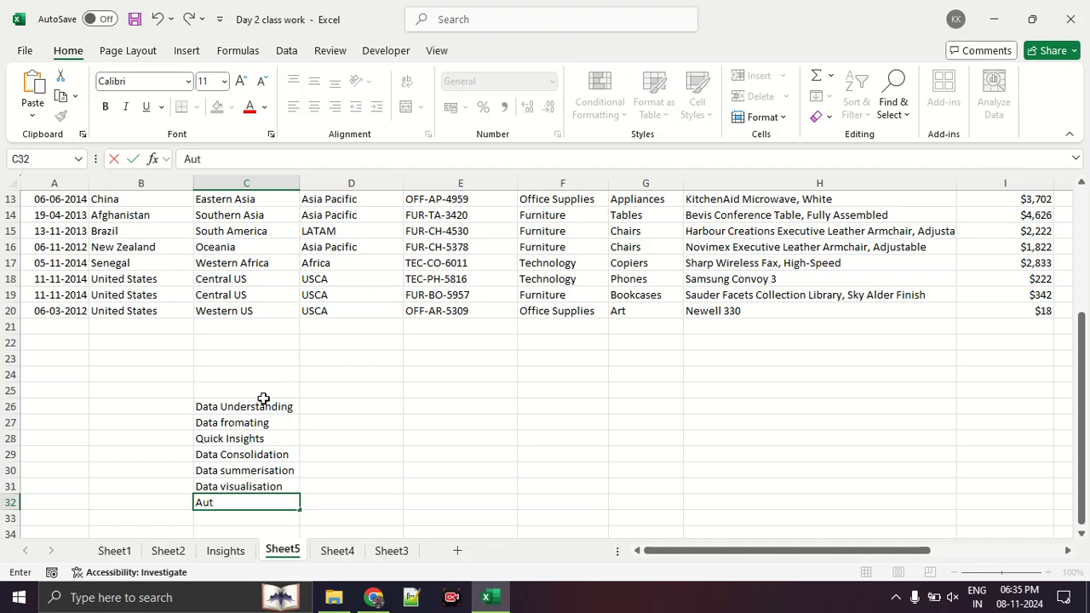
pyautogui.press('Return')
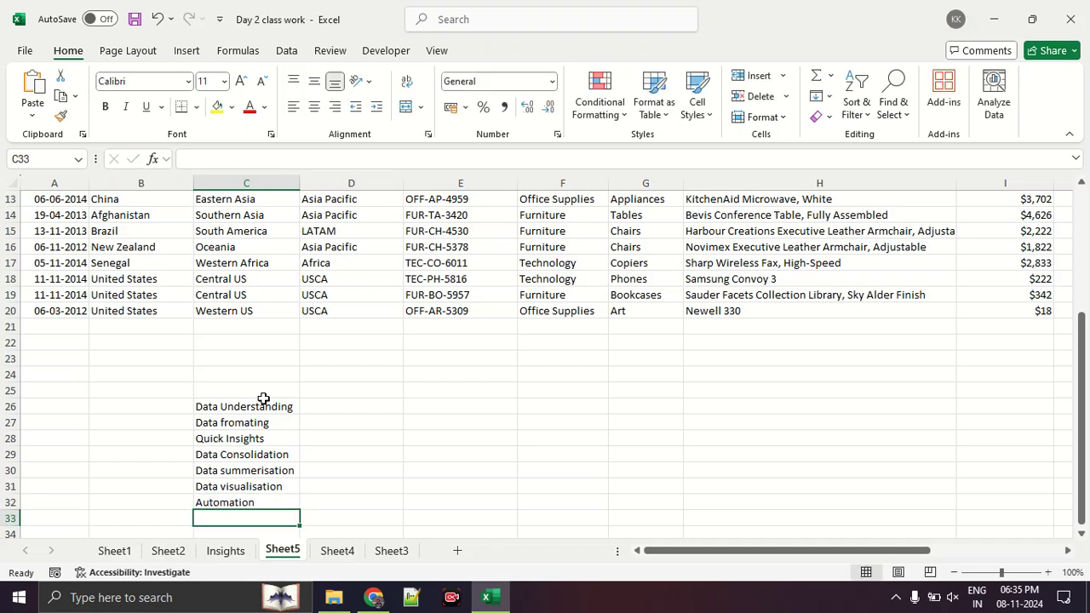
pyautogui.scroll(-1, 263, 398)
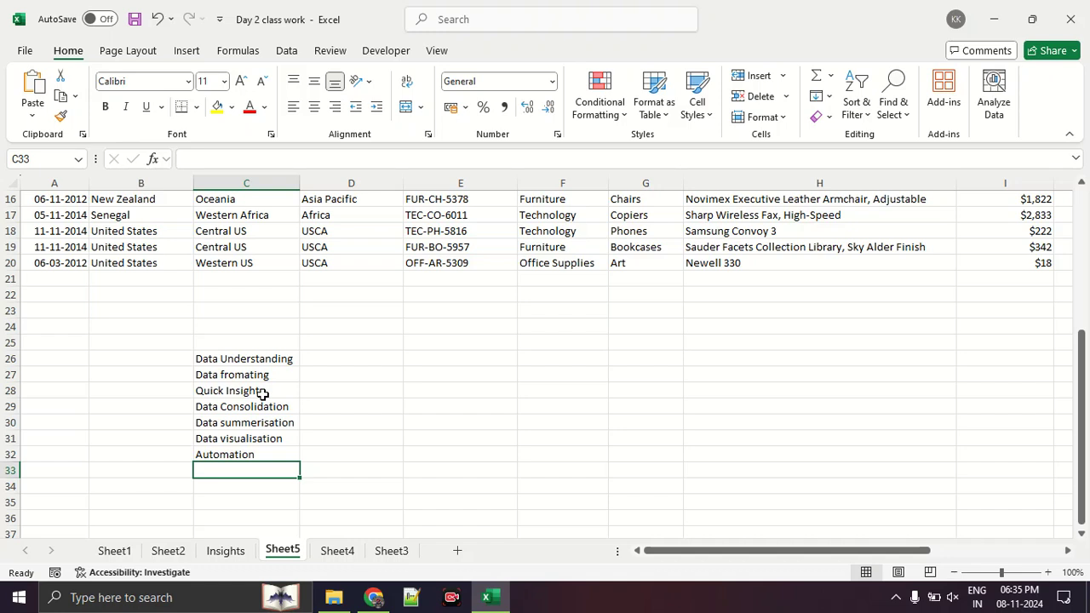
# Switch to the Google Meet call in Chrome and review its list of participants.
pyautogui.click(373, 597)
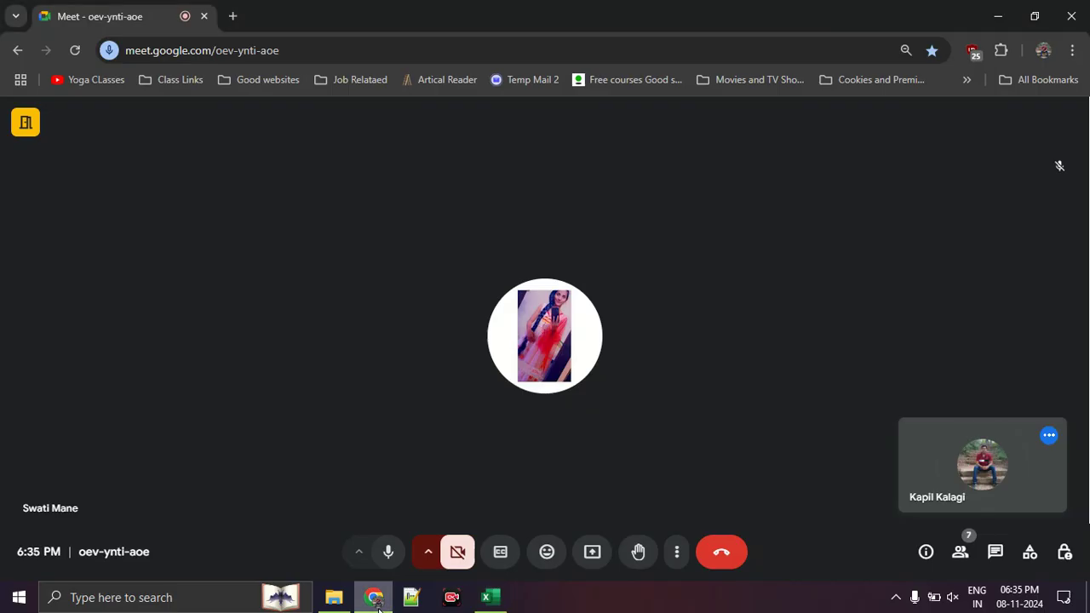
pyautogui.click(961, 558)
pyautogui.scroll(-1, 932, 444)
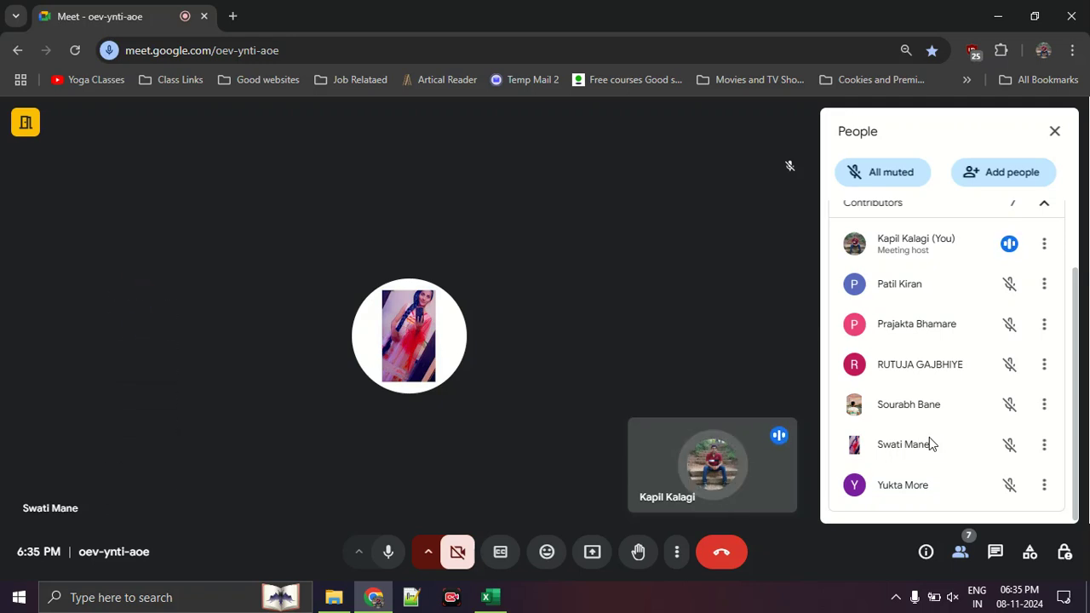
# Switch back to the Excel workbook and go from the Data Understanding topic on Sheet5 to the raw Super Store dataset on Sheet1.
pyautogui.click(489, 597)
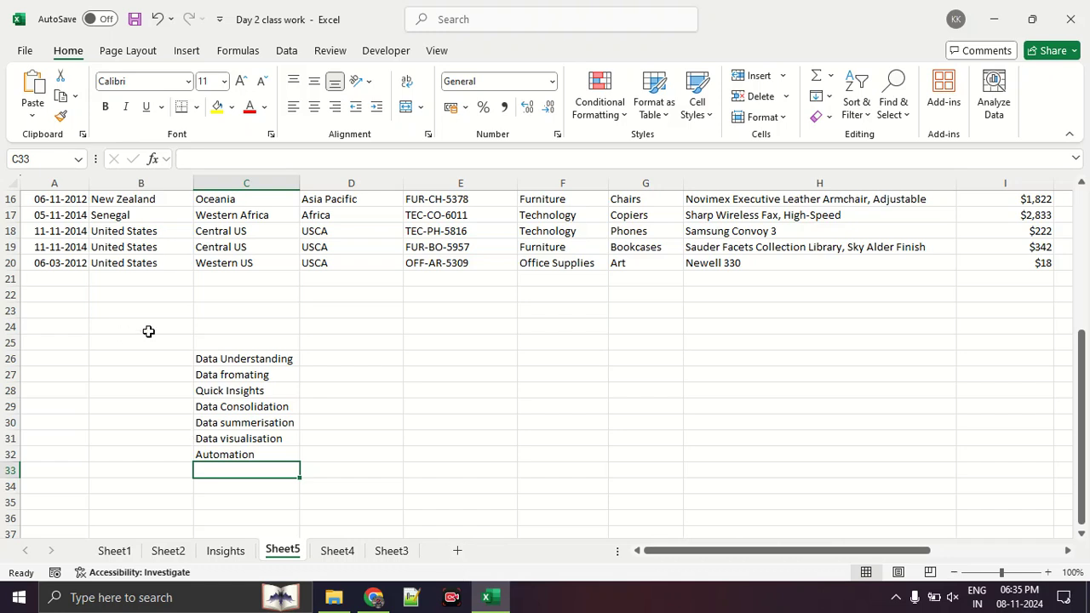
pyautogui.click(200, 359)
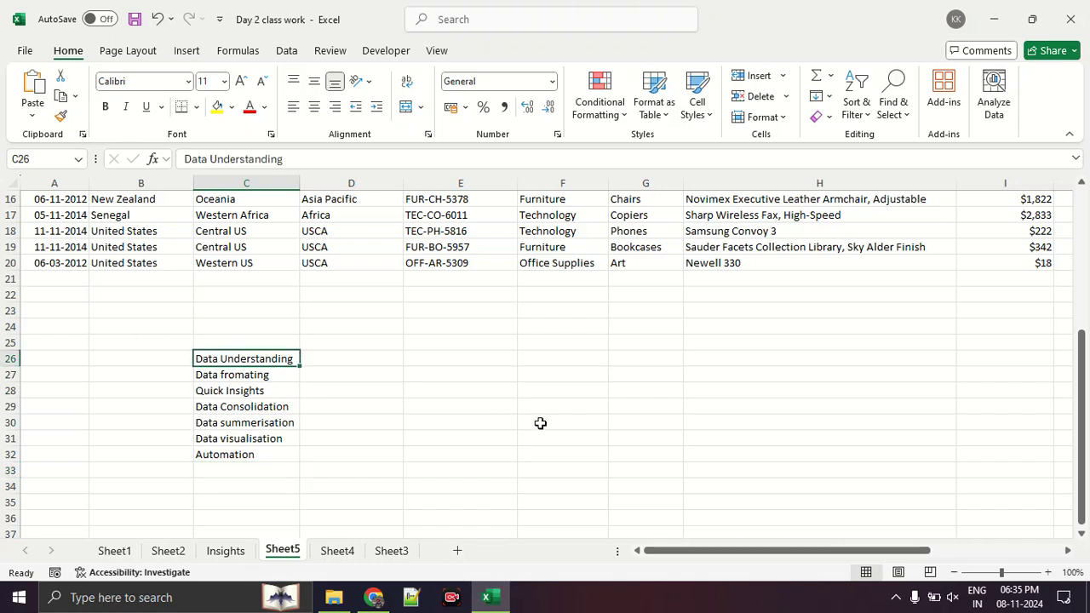
pyautogui.scroll(5, 507, 346)
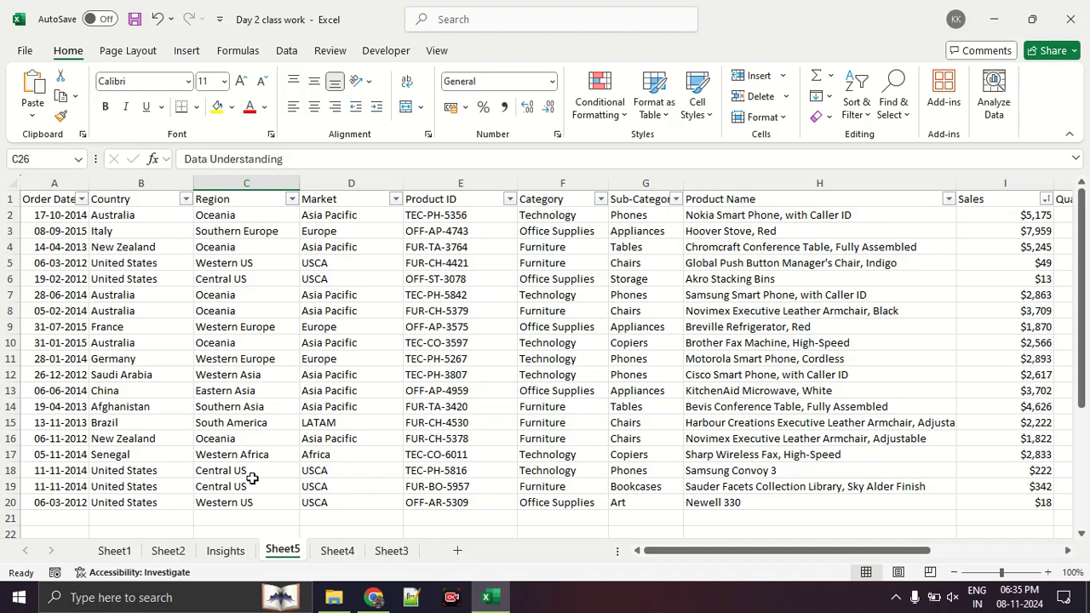
pyautogui.click(119, 552)
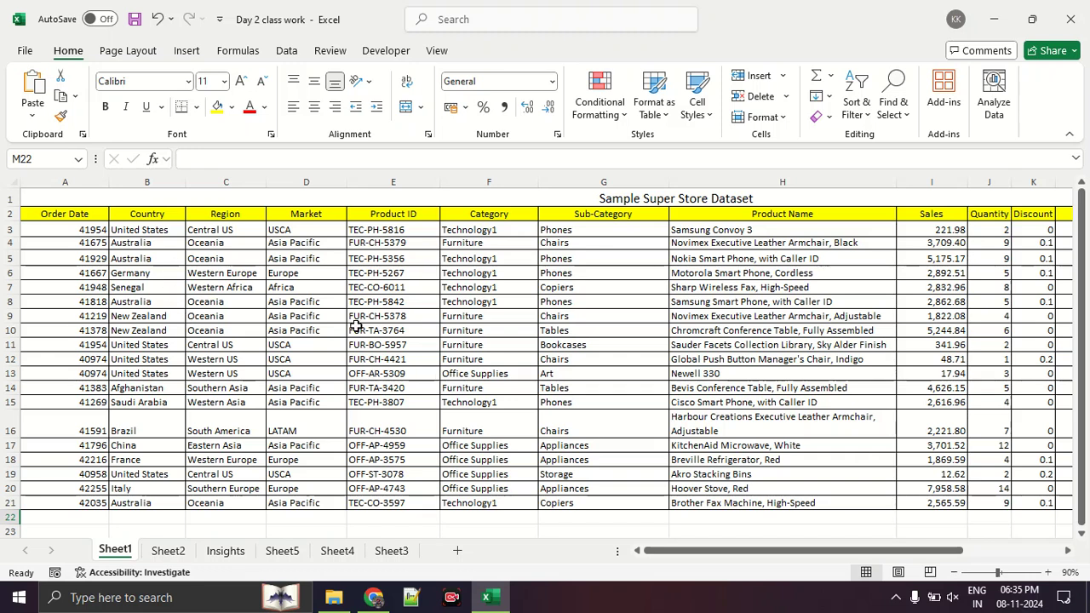
pyautogui.moveTo(703, 552); pyautogui.dragTo(553, 537)
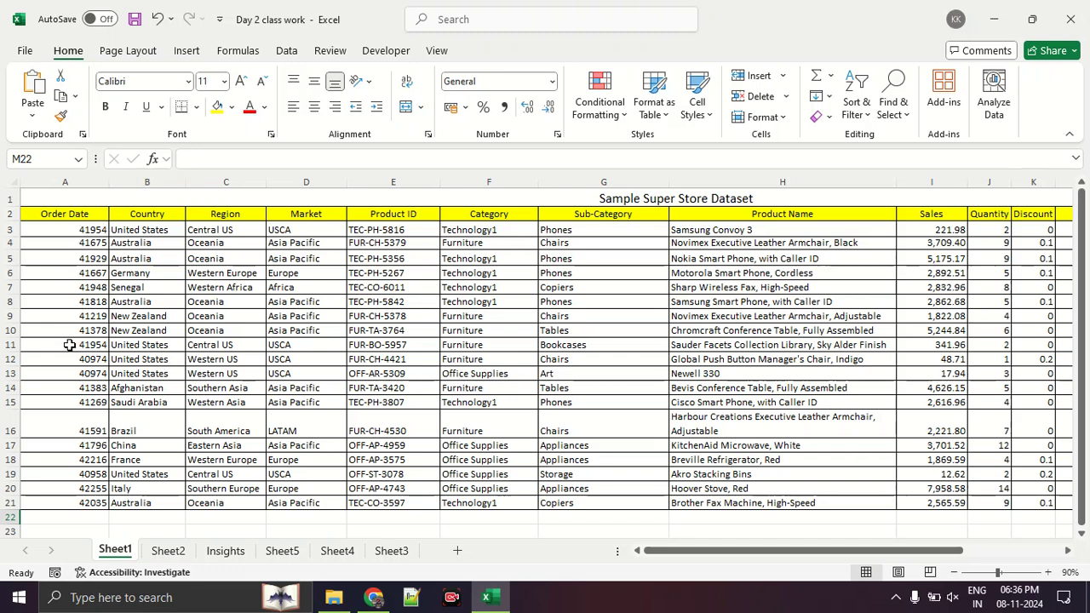
# Examine the Order Date, Country, Region and Market columns of the Sample Super Store Dataset.
pyautogui.click(79, 217)
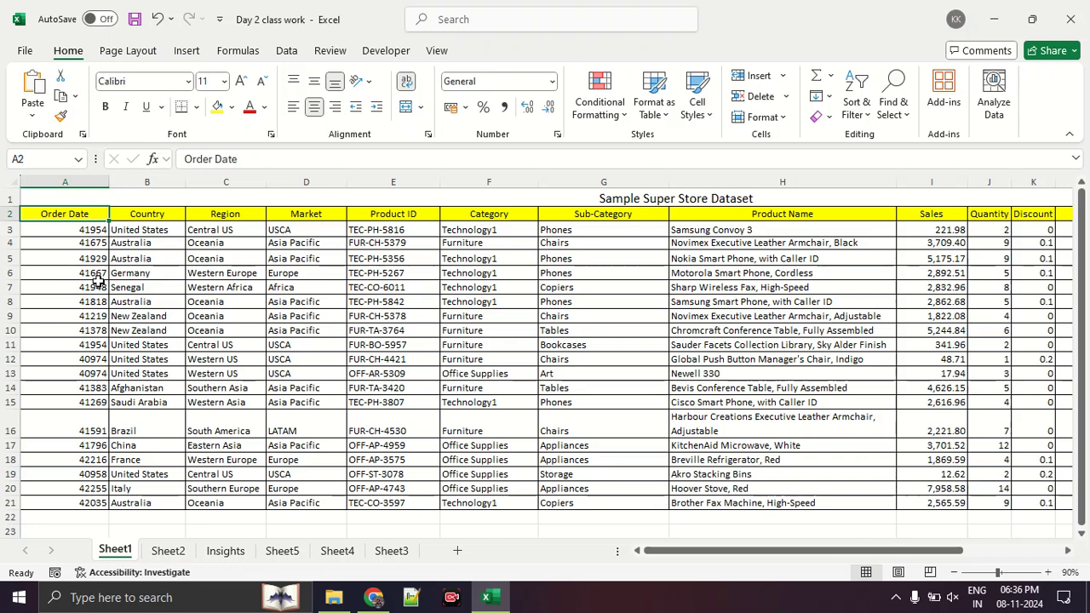
pyautogui.moveTo(81, 272); pyautogui.dragTo(72, 402)
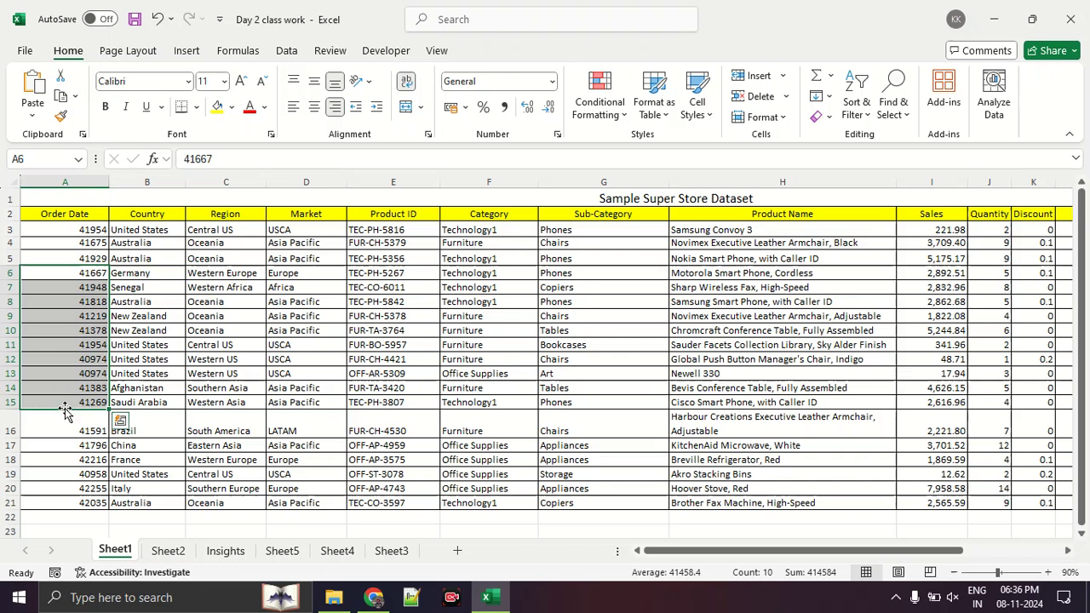
pyautogui.moveTo(132, 272); pyautogui.dragTo(139, 296)
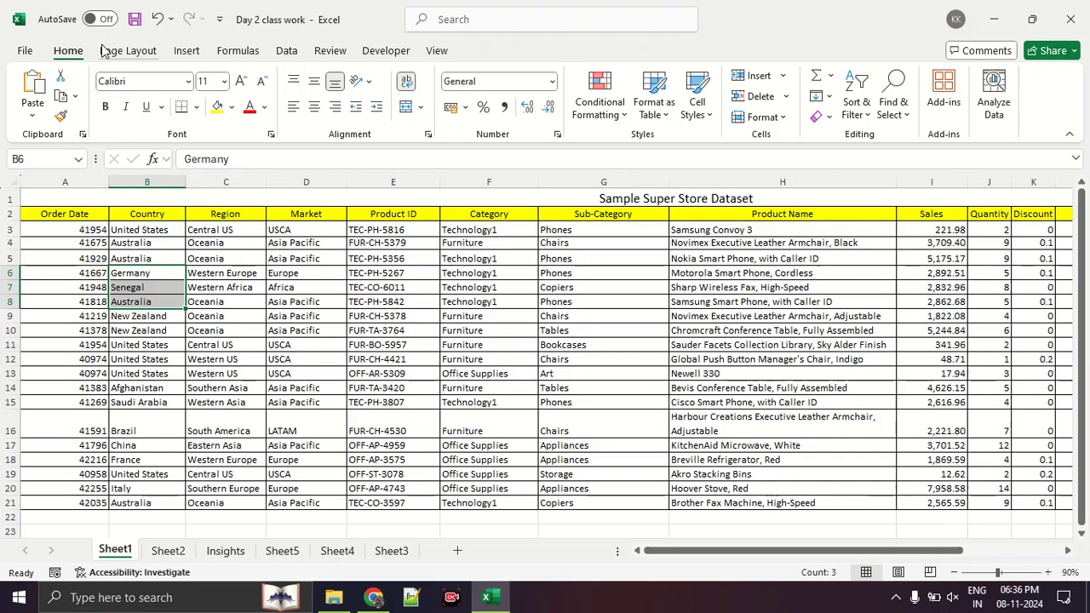
pyautogui.click(238, 244)
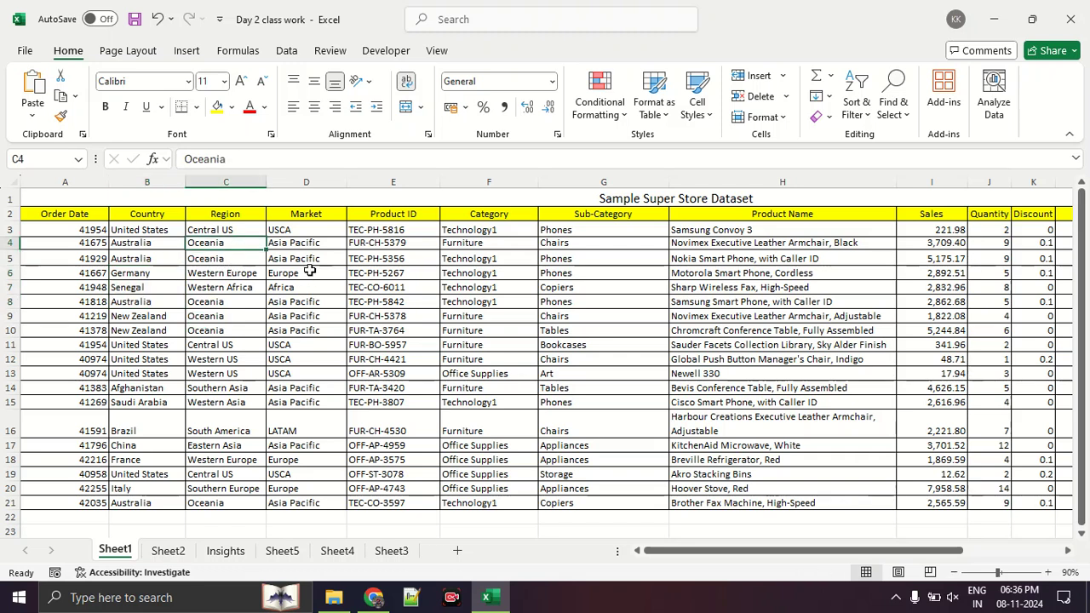
pyautogui.press('Down')
pyautogui.press('Right')
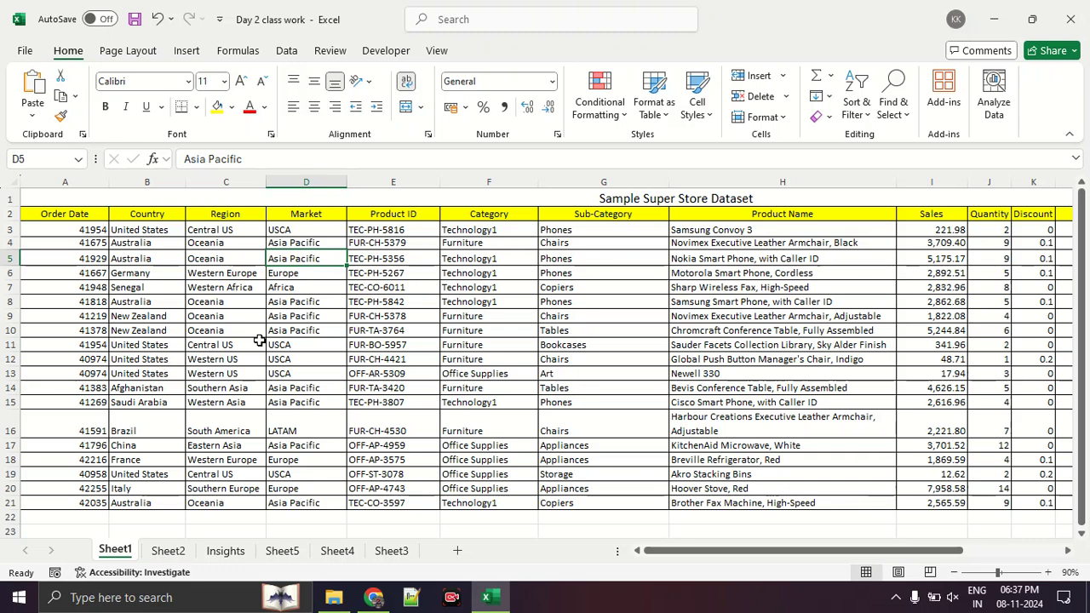
# Examine the Product ID column down to its last record, and the Sales, Quantity, Discount and Profit values in row 8.
pyautogui.click(401, 271)
pyautogui.hotkey('ctrl', 'Down')
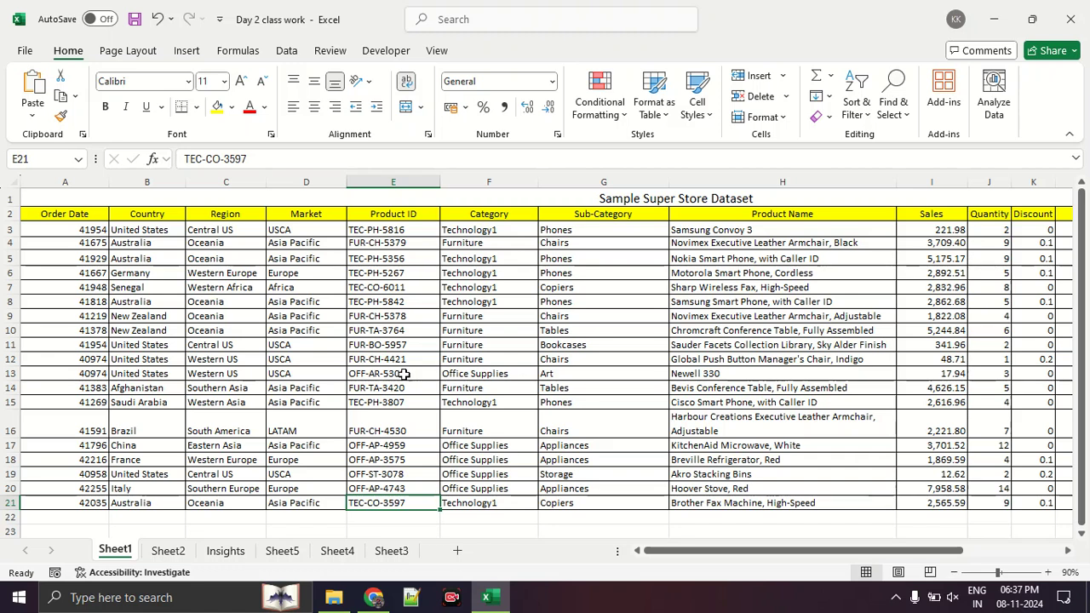
pyautogui.click(952, 303)
pyautogui.press('Right')
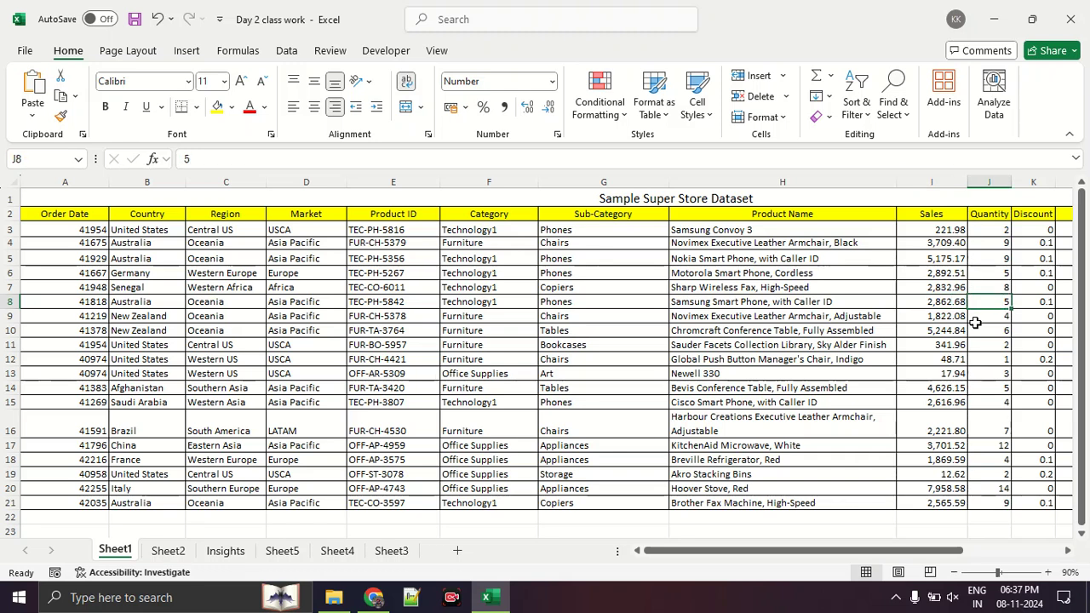
pyautogui.press('Right')
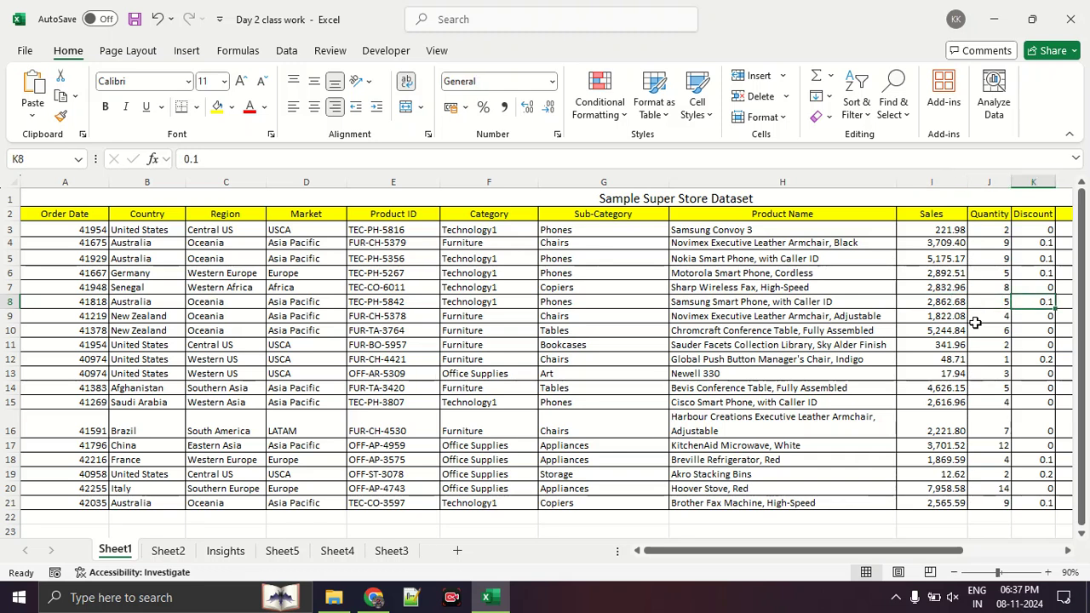
pyautogui.press('Right')
pyautogui.press('Right')
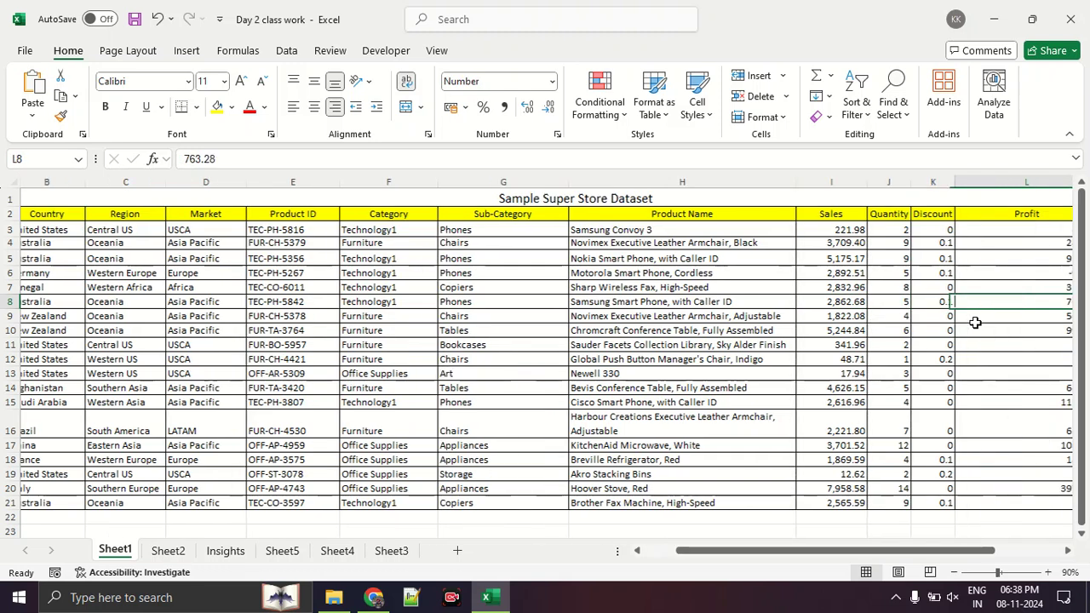
pyautogui.press('Left')
pyautogui.press('Left')
pyautogui.press('Right')
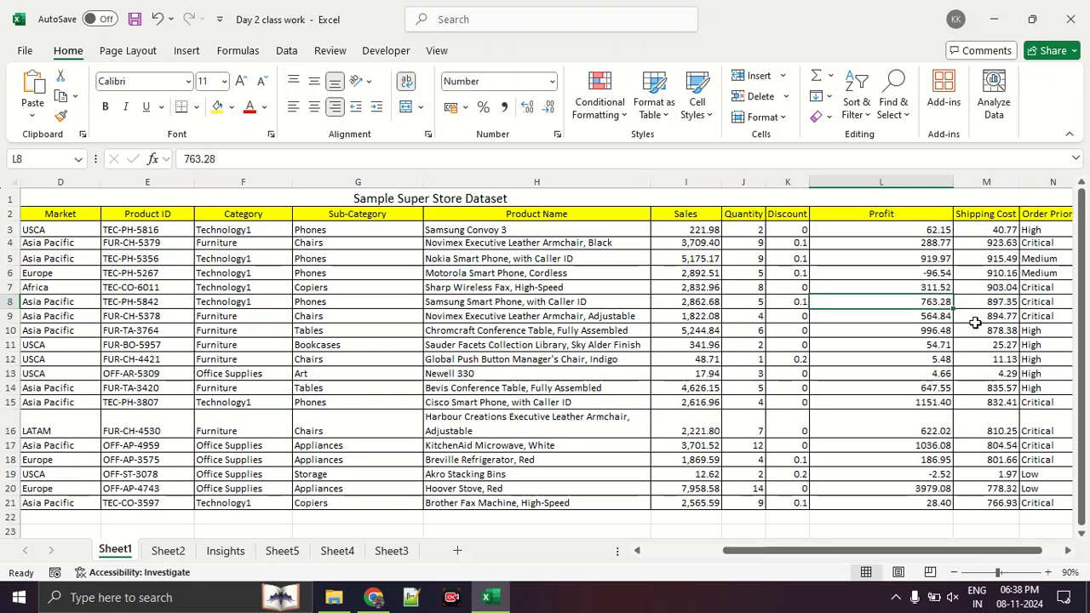
pyautogui.press('Left')
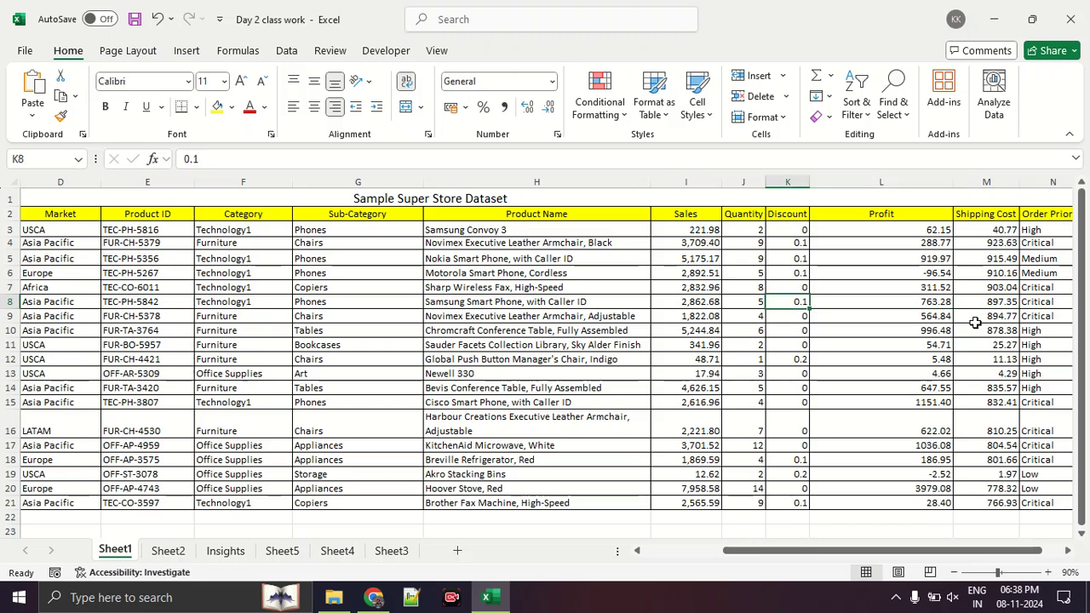
# Examine the Profit, Shipping Cost and Order Priority values in row 8 of the Sample Super Store Dataset.
pyautogui.press('Right')
pyautogui.press('Right')
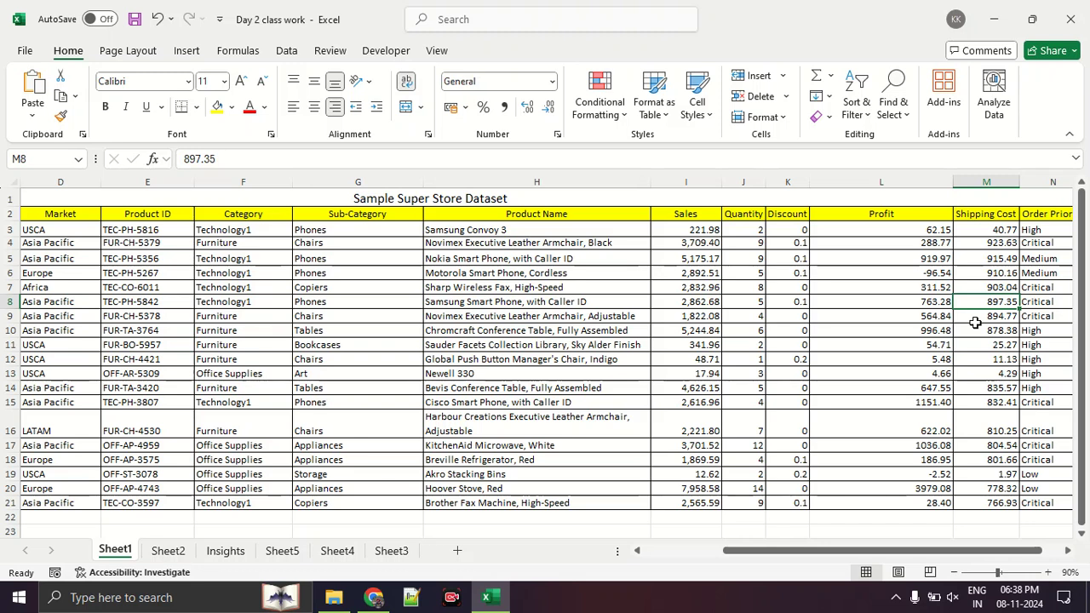
pyautogui.press('Right')
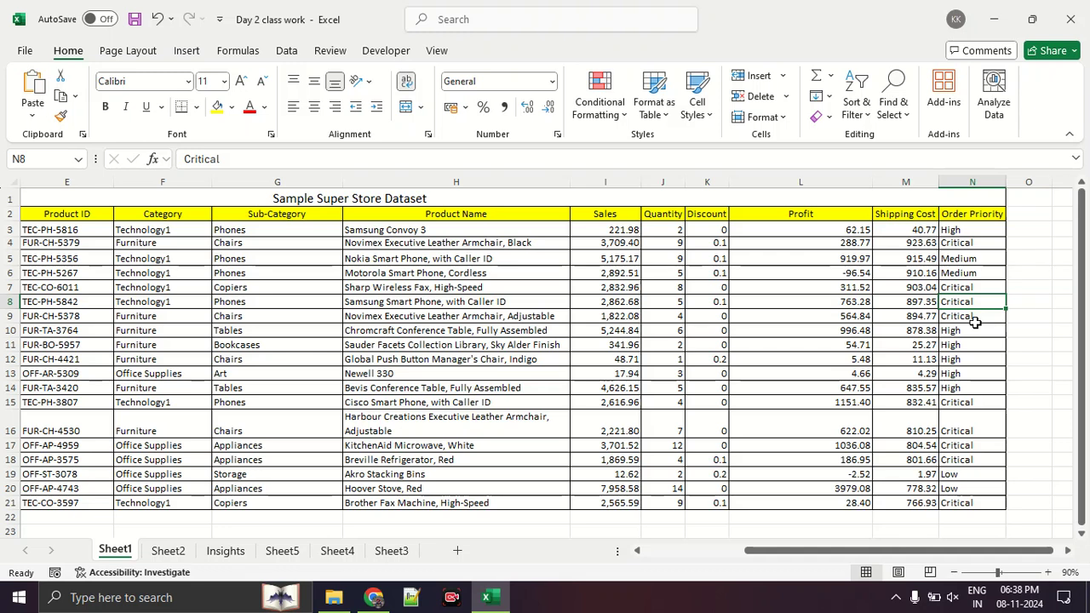
pyautogui.press('Left')
pyautogui.press('Right')
pyautogui.press('Right')
# Switch to the Google Meet call in Chrome, review its participants, and turn on the computer's sound at volume 50.
pyautogui.click(374, 598)
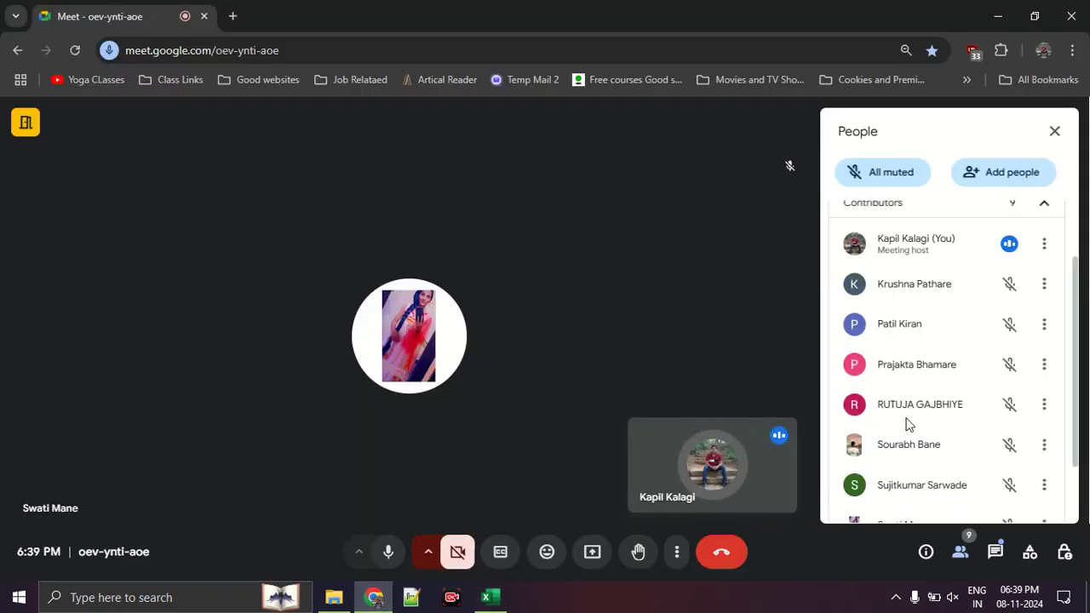
pyautogui.scroll(-3, 927, 382)
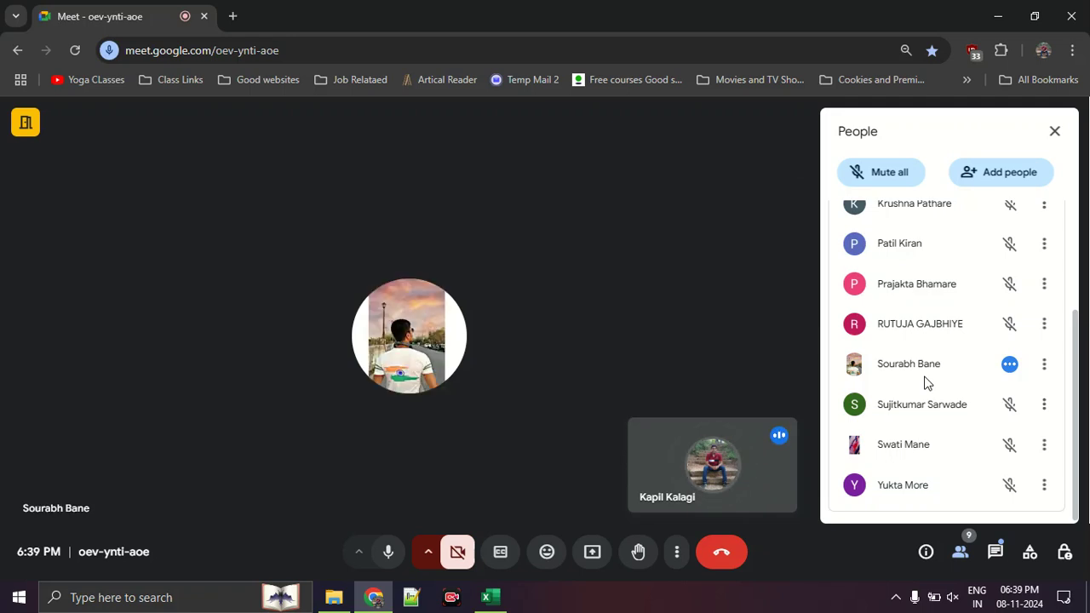
pyautogui.press('XF86AudioMute')
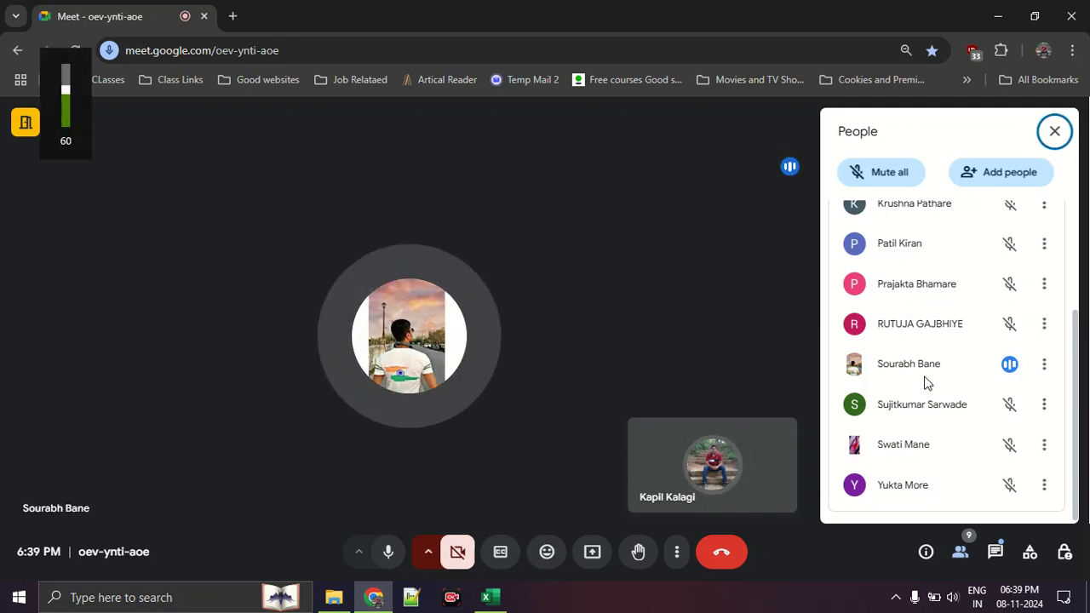
pyautogui.press('XF86AudioLowerVolume')
pyautogui.press('XF86AudioLowerVolume')
pyautogui.press('XF86AudioLowerVolume')
pyautogui.press('XF86AudioLowerVolume')
pyautogui.press('XF86AudioLowerVolume')
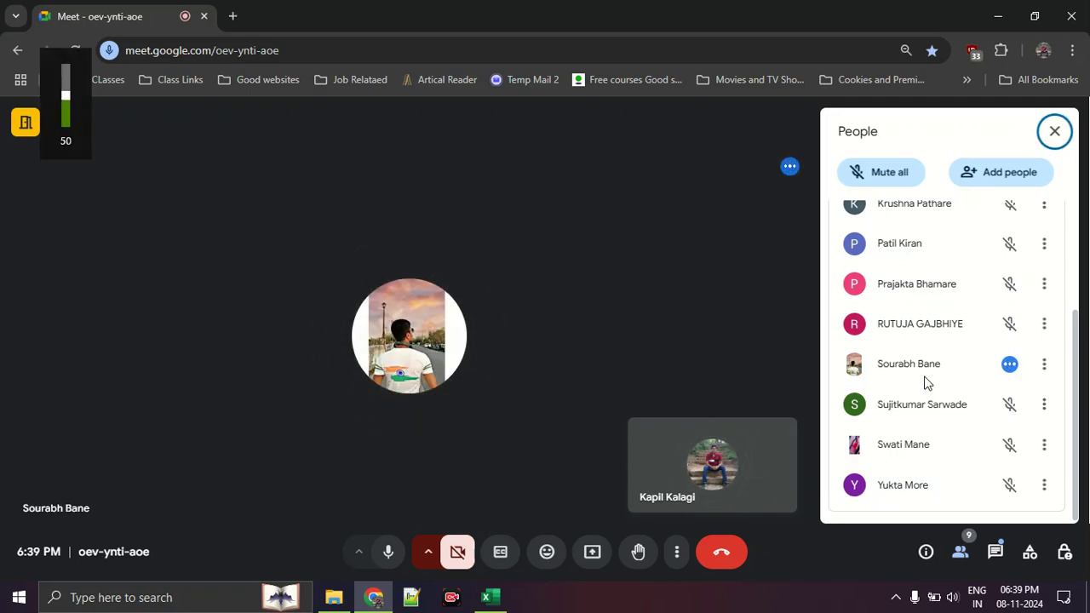
# Present the entire screen in the Meet call, and return to the Excel workbook with the sharing notice hidden.
pyautogui.click(591, 562)
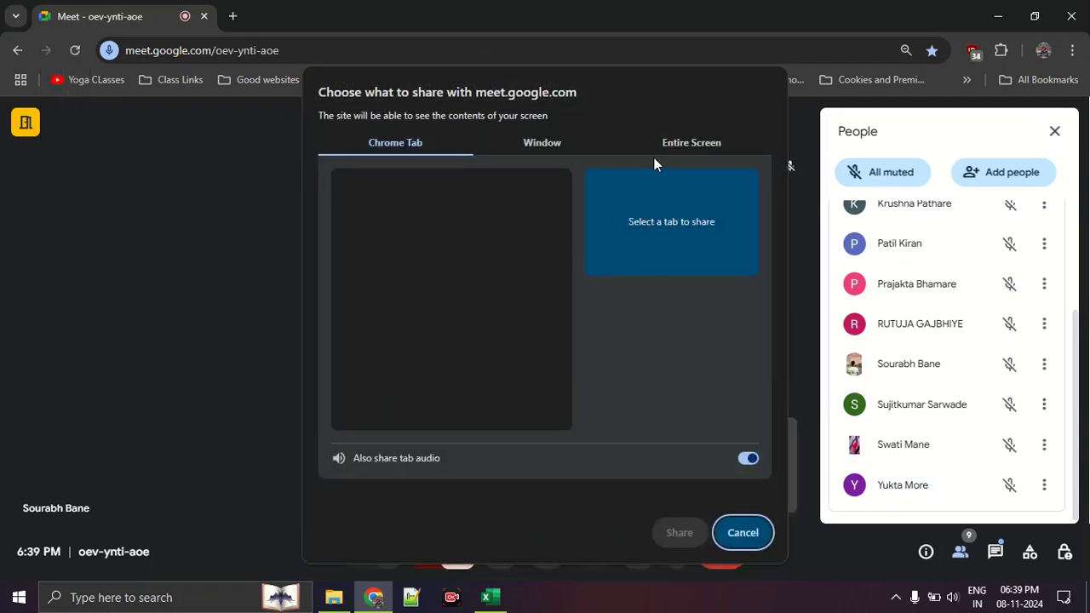
pyautogui.click(655, 143)
pyautogui.click(664, 526)
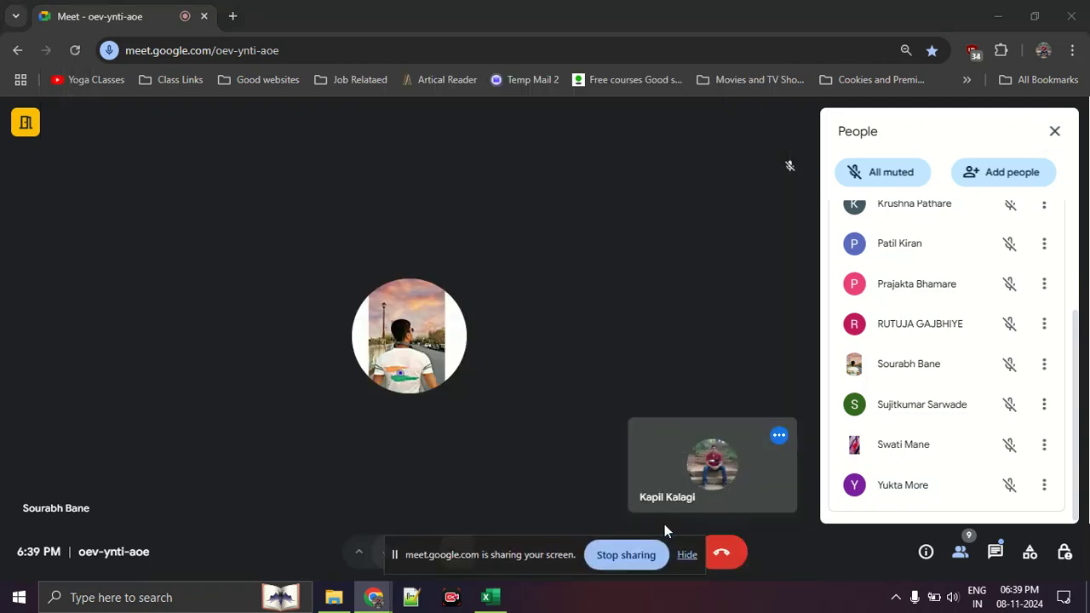
pyautogui.click(486, 597)
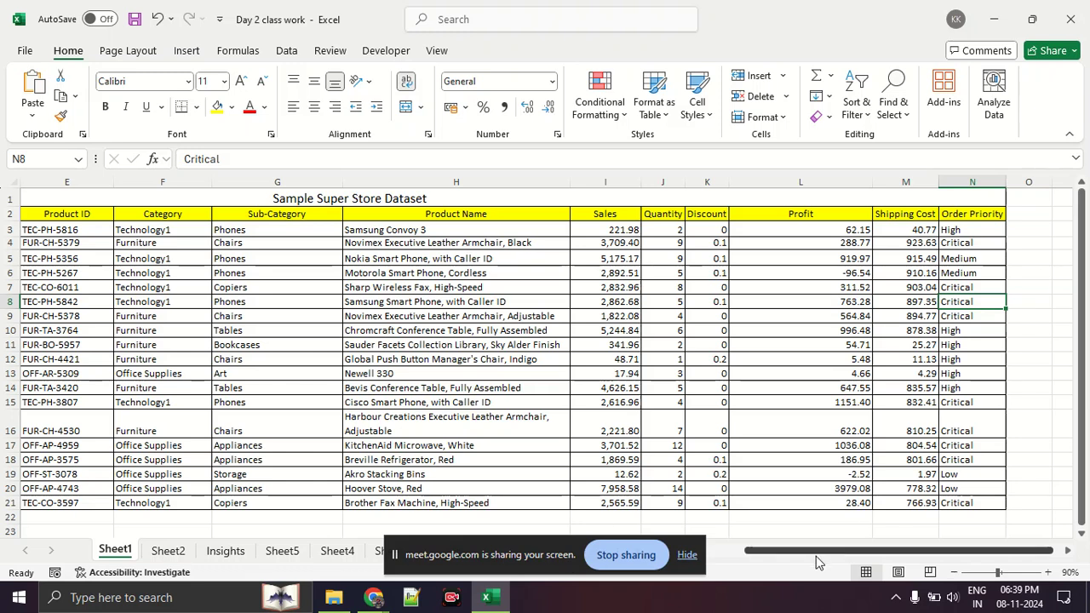
pyautogui.click(686, 554)
pyautogui.moveTo(800, 553); pyautogui.dragTo(811, 555)
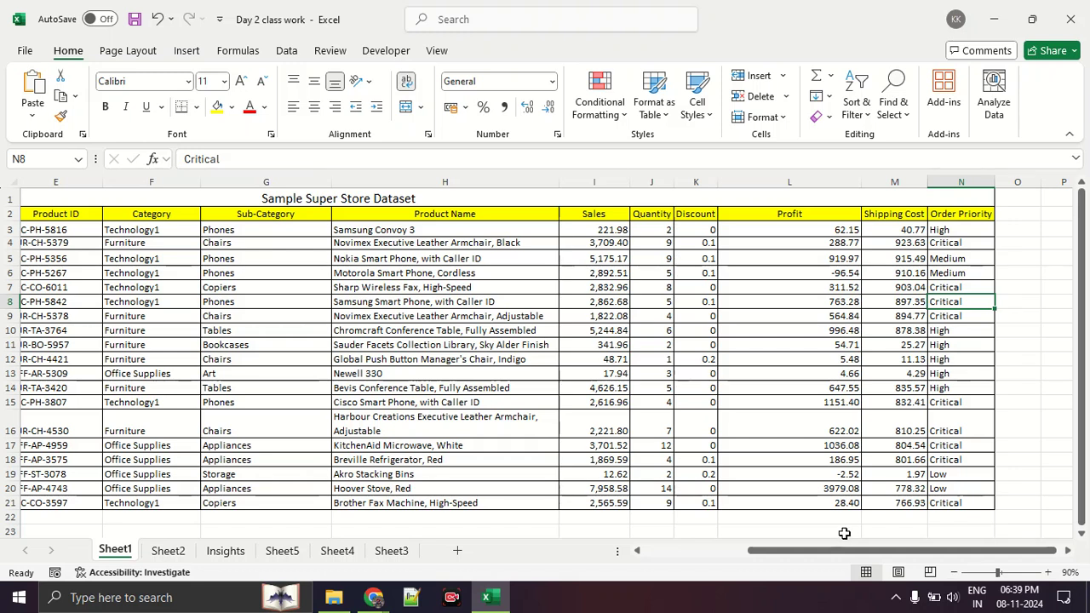
# Check the running presentation in the Google Meet window and switch back to the Excel workbook.
pyautogui.moveTo(379, 600)
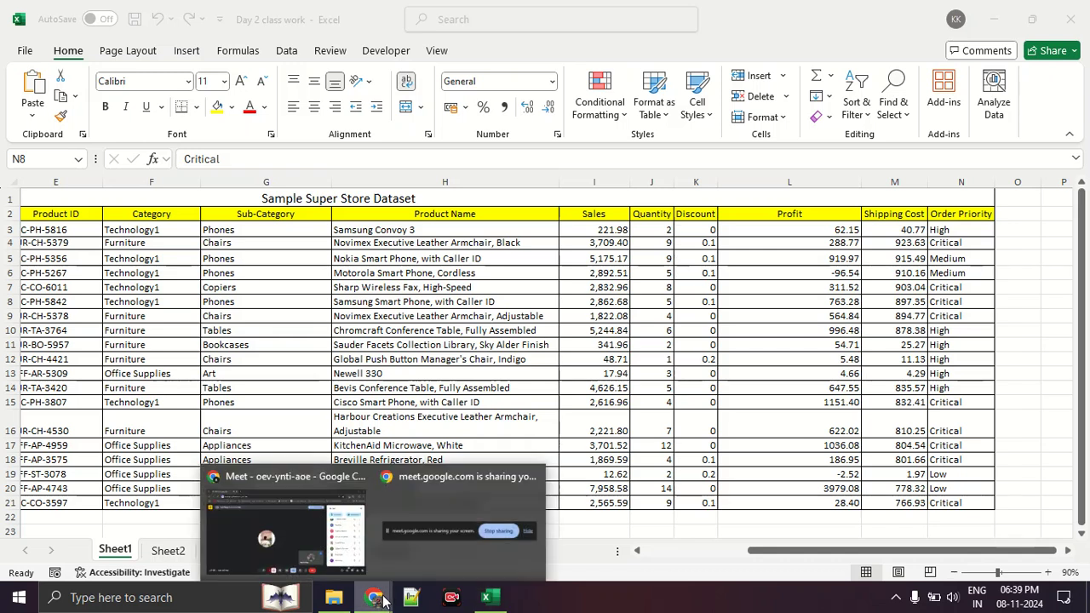
pyautogui.click(314, 549)
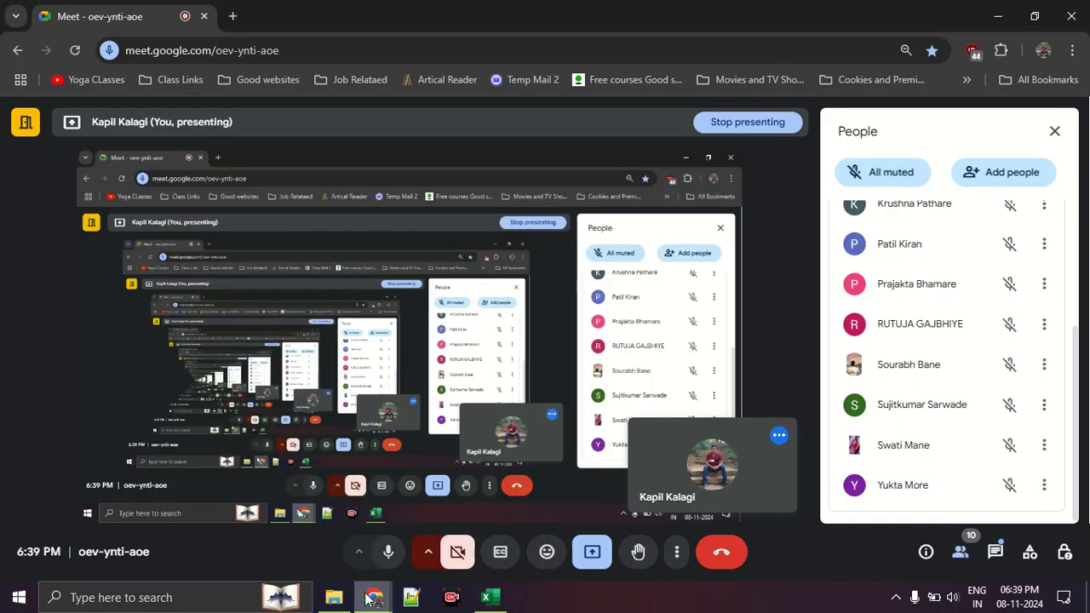
pyautogui.click(487, 597)
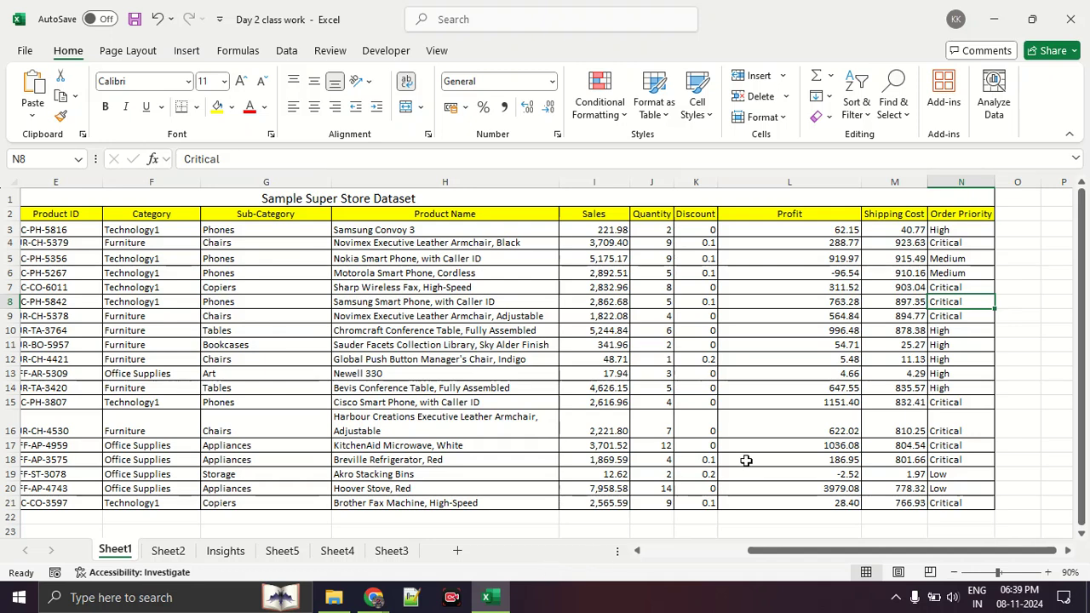
# Examine the Order Priority column of the dataset from its first record, then highlight the whole column.
pyautogui.moveTo(752, 539); pyautogui.dragTo(637, 553)
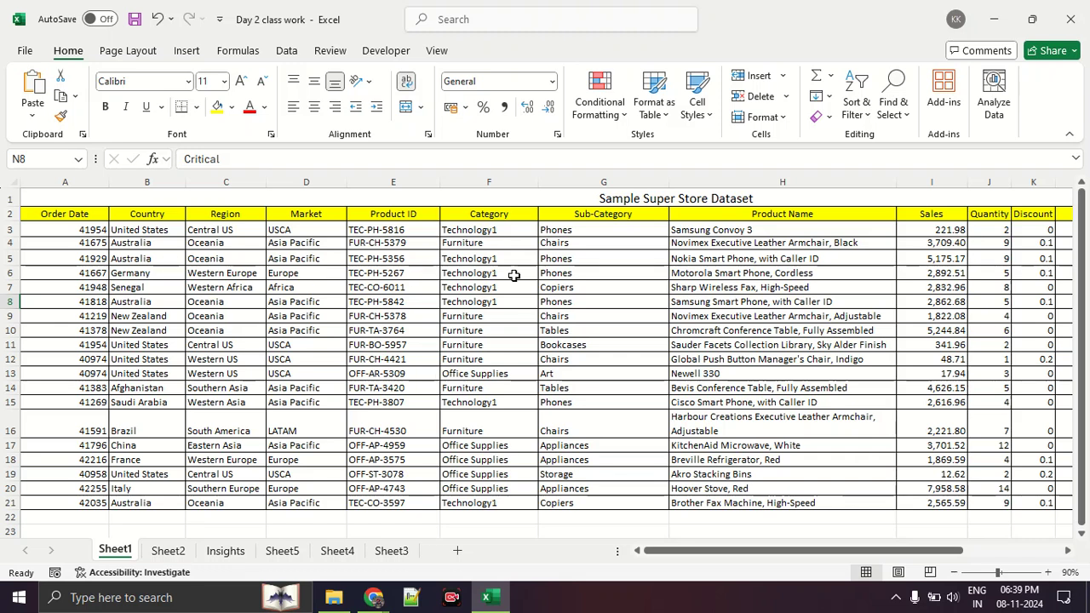
pyautogui.moveTo(730, 555); pyautogui.dragTo(839, 552)
pyautogui.click(971, 230)
pyautogui.moveTo(979, 237); pyautogui.dragTo(988, 373)
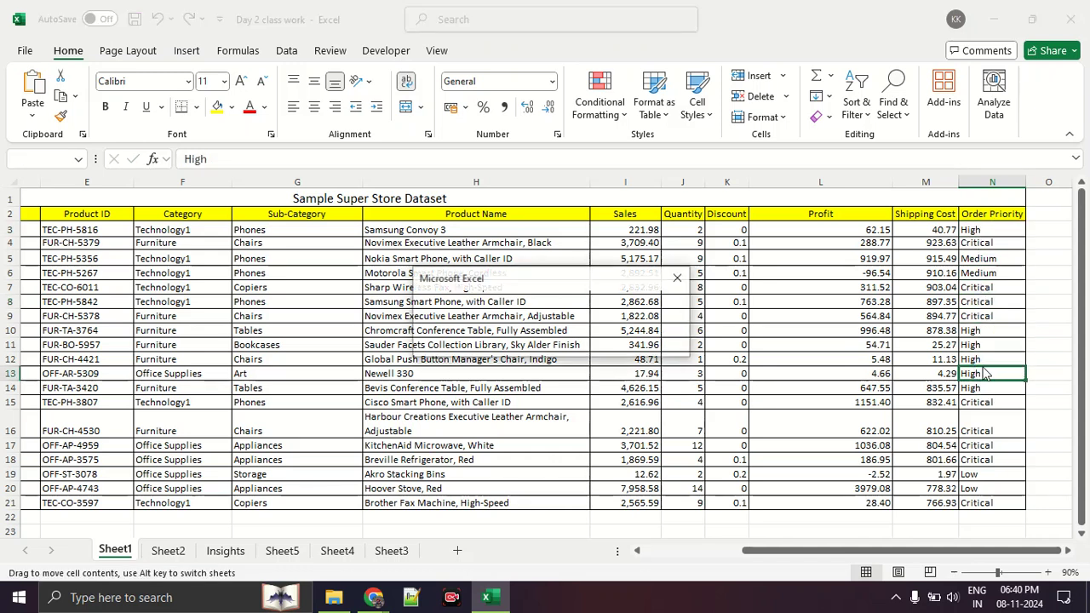
pyautogui.press('Escape')
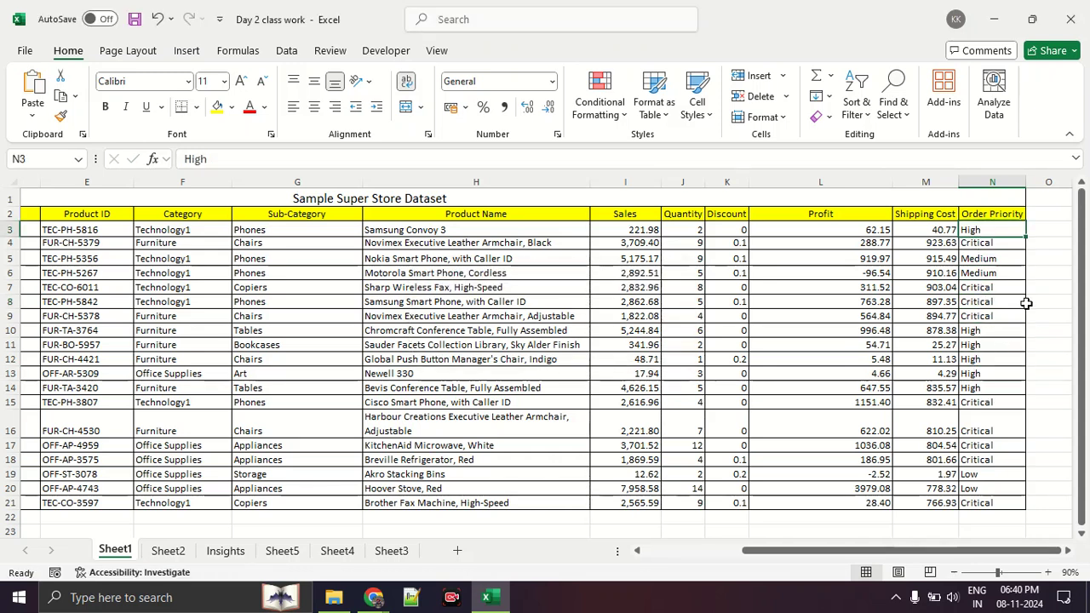
pyautogui.click(1005, 178)
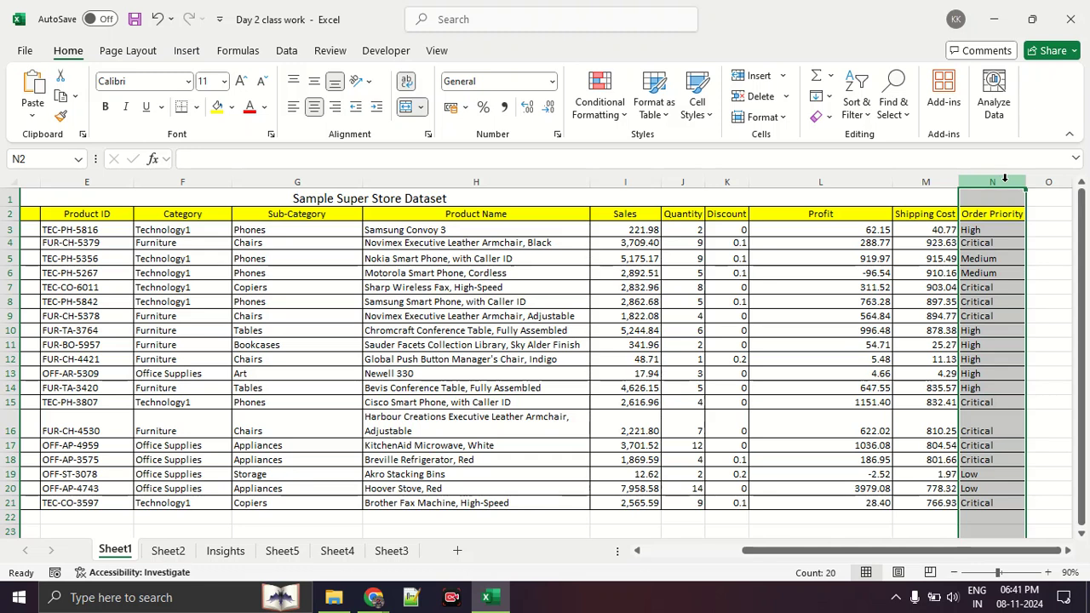
pyautogui.click(858, 318)
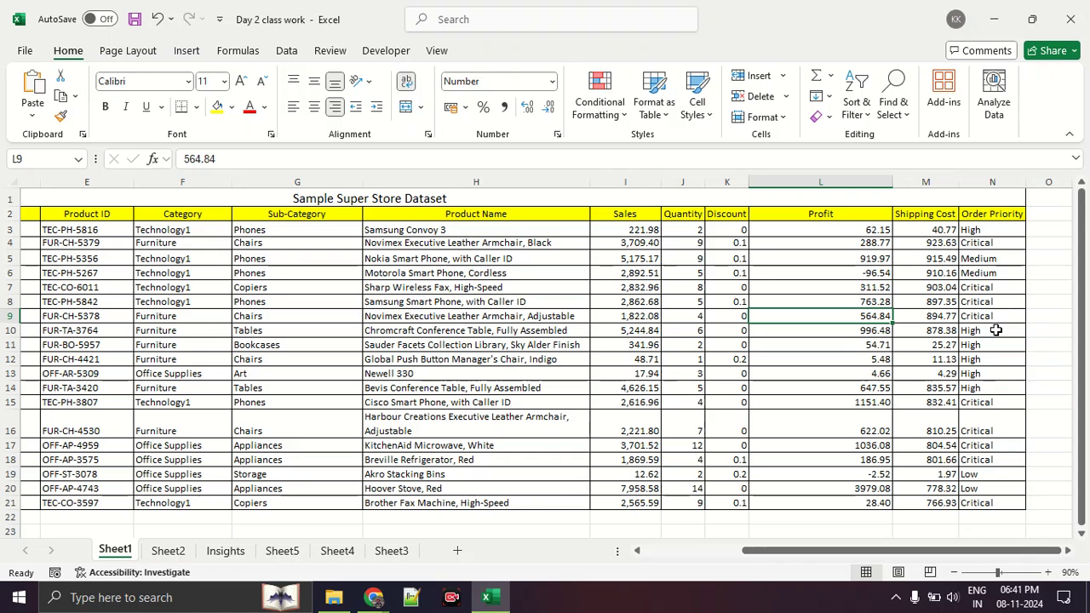
# Widen the Discount column slightly and review its values together with the Profit in row 6.
pyautogui.moveTo(728, 234); pyautogui.dragTo(731, 245)
pyautogui.moveTo(749, 182); pyautogui.dragTo(769, 191)
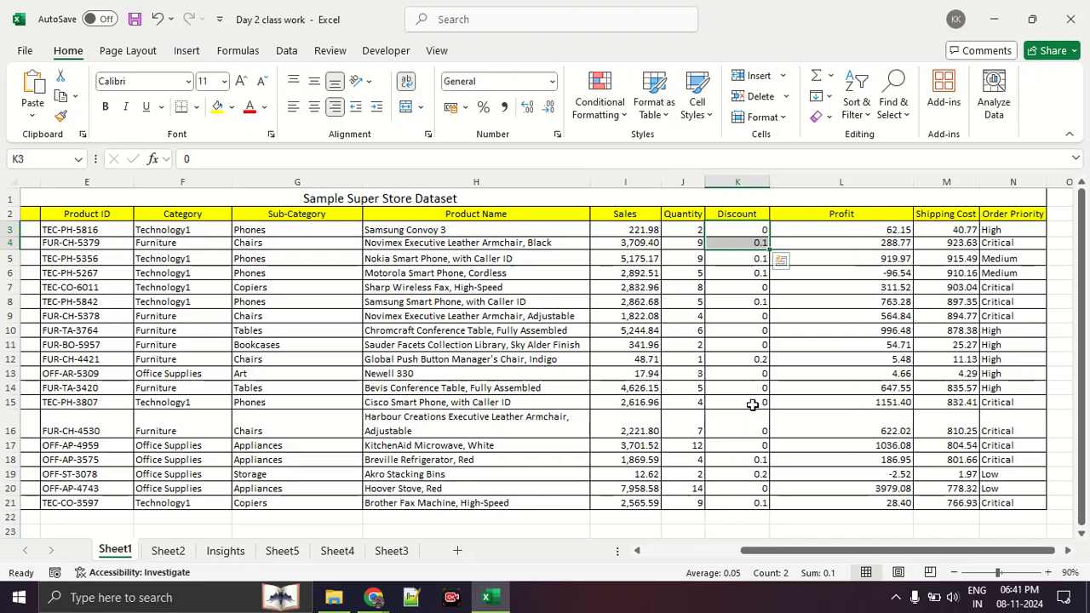
pyautogui.click(739, 315)
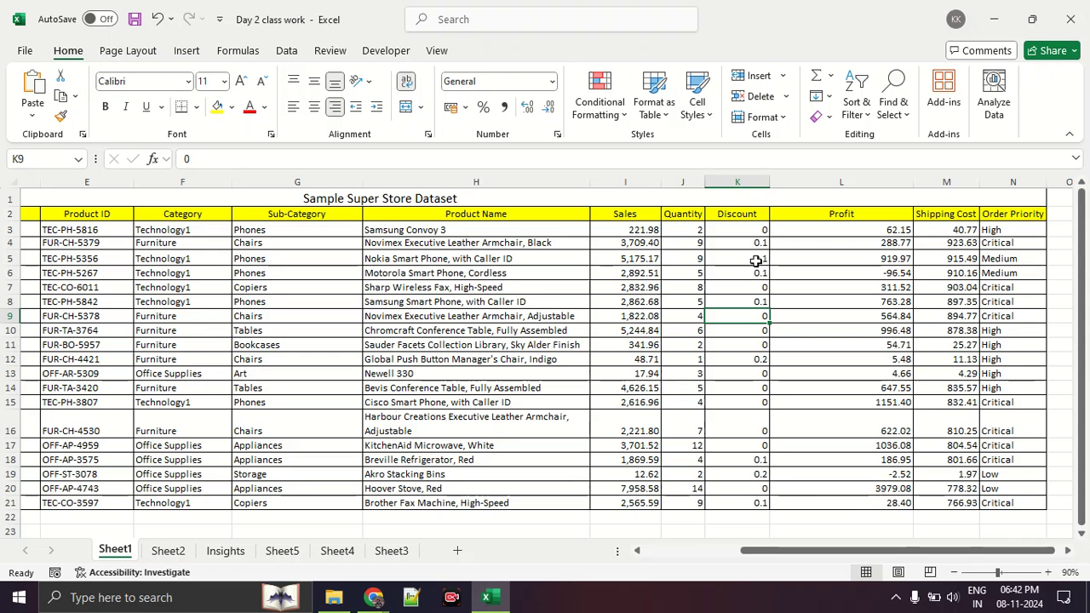
pyautogui.click(748, 233)
pyautogui.click(743, 313)
pyautogui.moveTo(875, 550)
pyautogui.mouseDown()
pyautogui.moveTo(824, 557)
pyautogui.moveTo(878, 552)
pyautogui.mouseUp()
pyautogui.click(856, 274)
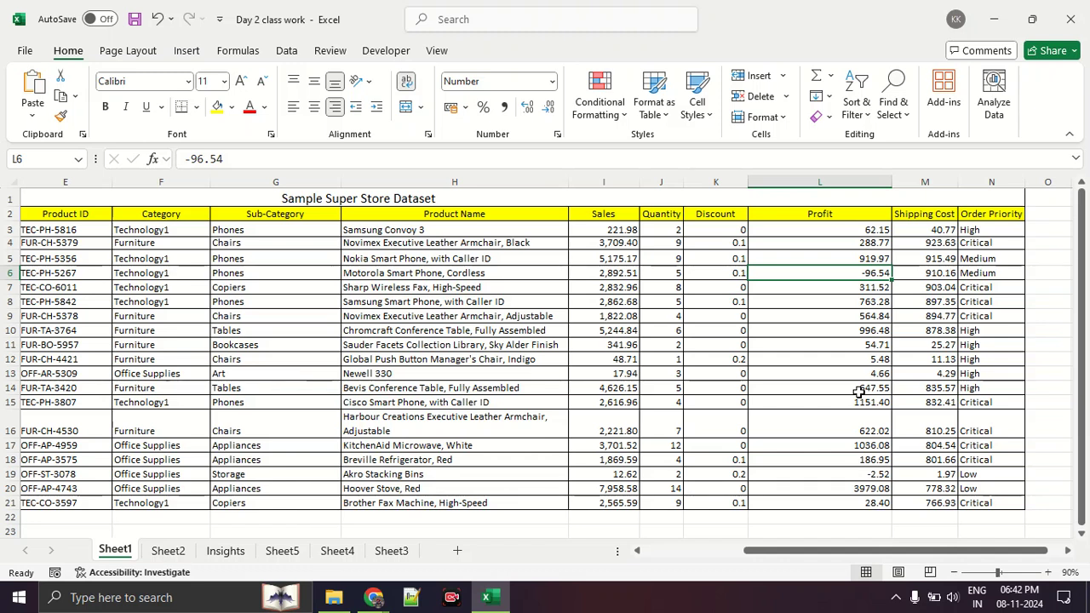
# Switch to the Google Meet call in Chrome and raise the computer's volume slightly.
pyautogui.hotkey('alt', 'Tab')
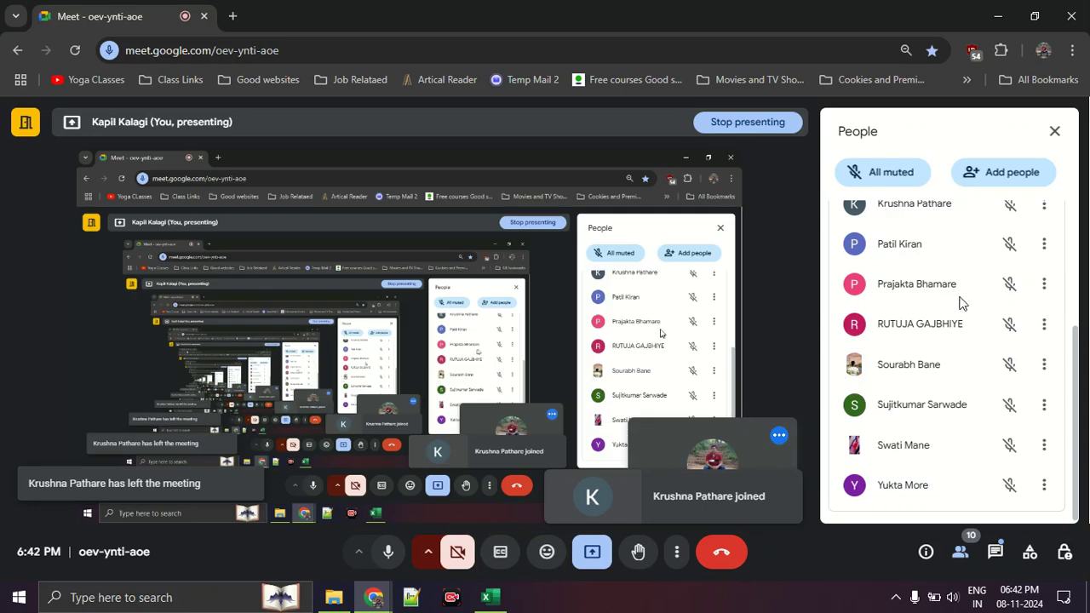
pyautogui.press('XF86AudioLowerVolume')
pyautogui.press('XF86AudioRaiseVolume')
pyautogui.press('XF86AudioRaiseVolume')
pyautogui.press('XF86AudioRaiseVolume')
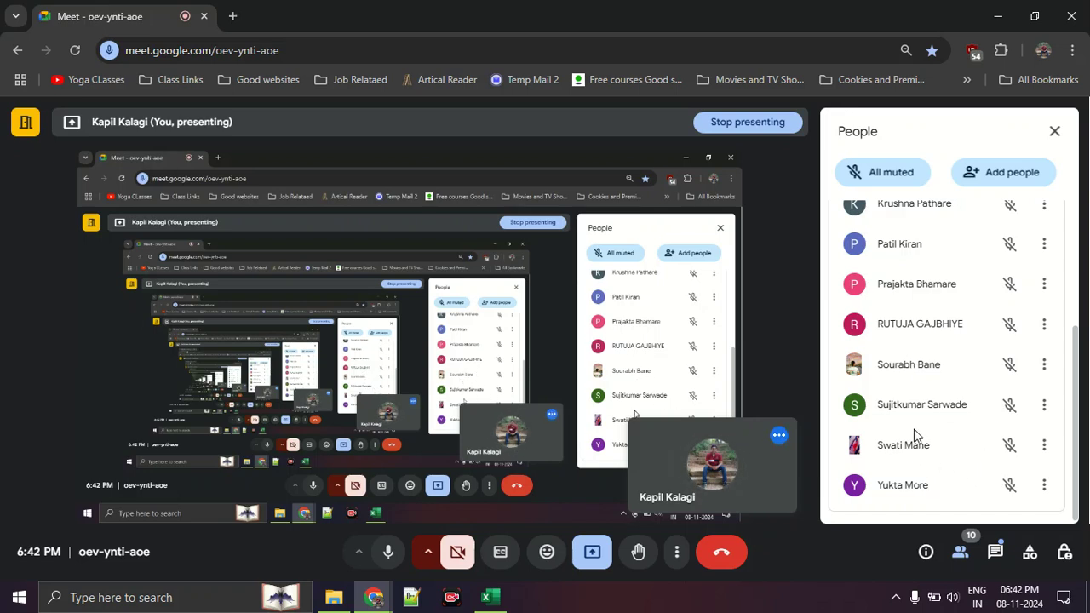
# Switch back to the Excel workbook and examine the whole Motorola Smart Phone record in row 6.
pyautogui.hotkey('alt', 'Tab')
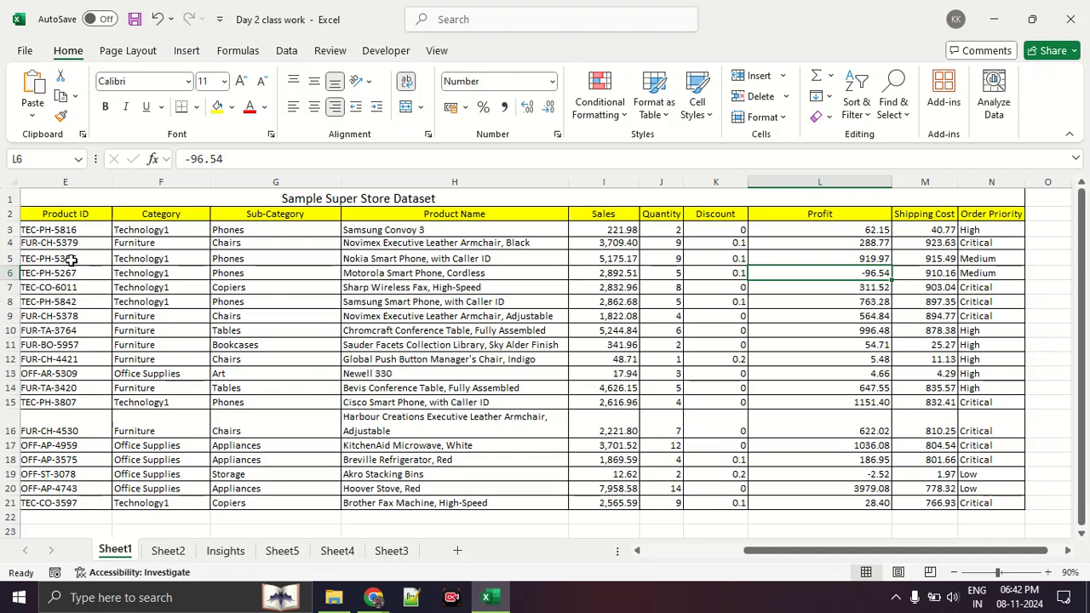
pyautogui.click(4, 272)
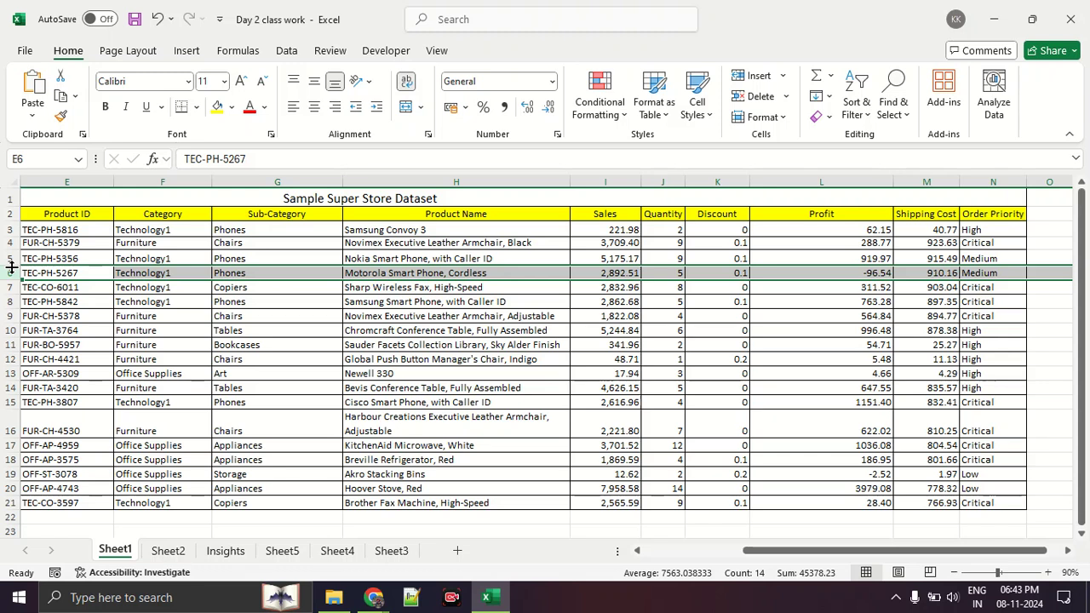
pyautogui.click(233, 332)
# Examine the Product Name, Category, Country, Region and Market values of the dataset.
pyautogui.moveTo(747, 550); pyautogui.dragTo(671, 549)
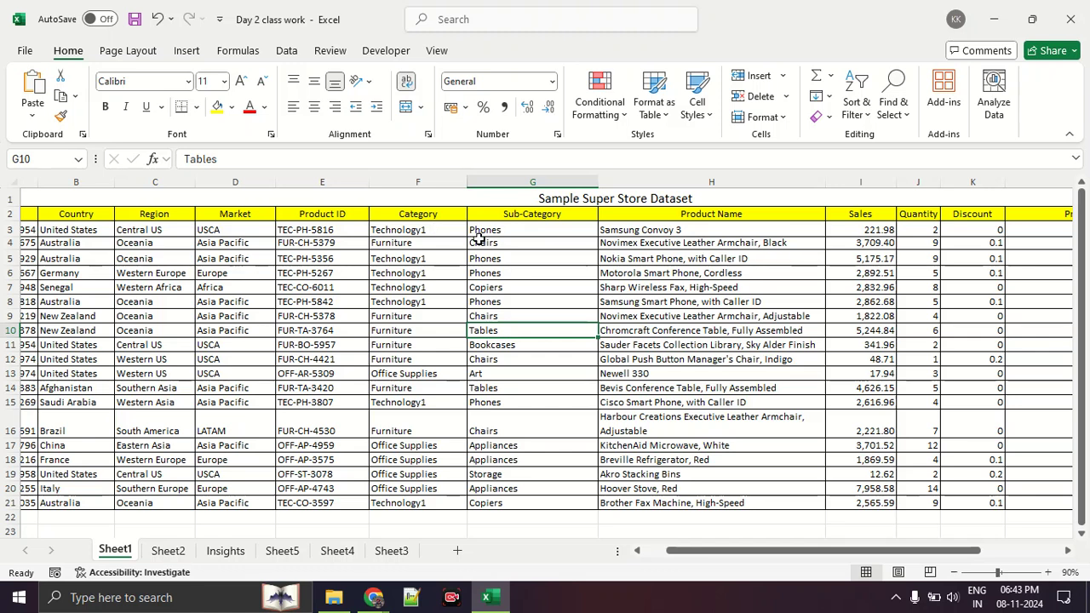
pyautogui.click(685, 229)
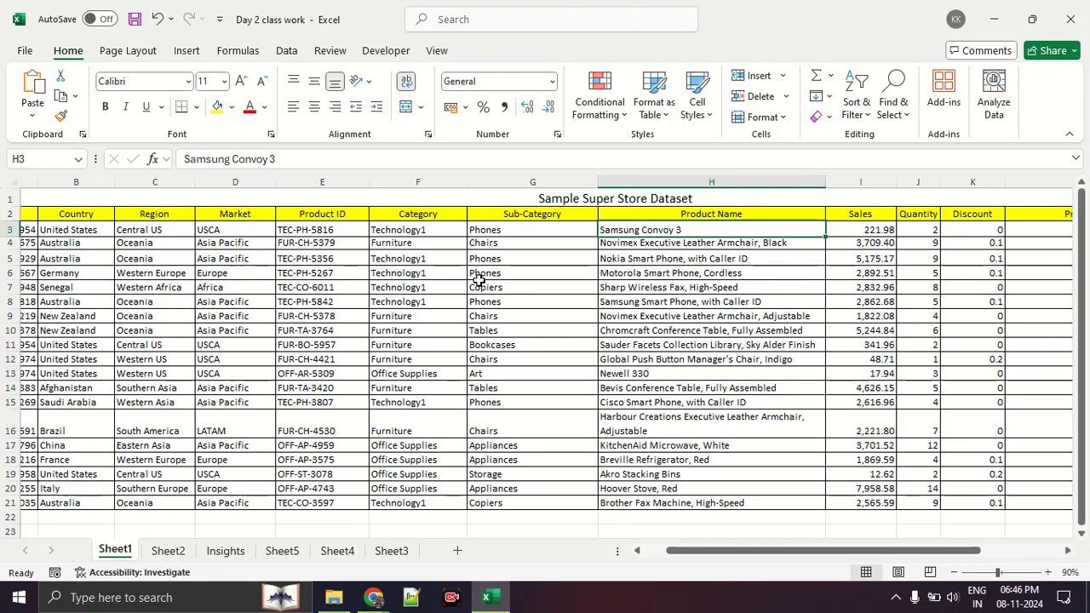
pyautogui.click(445, 313)
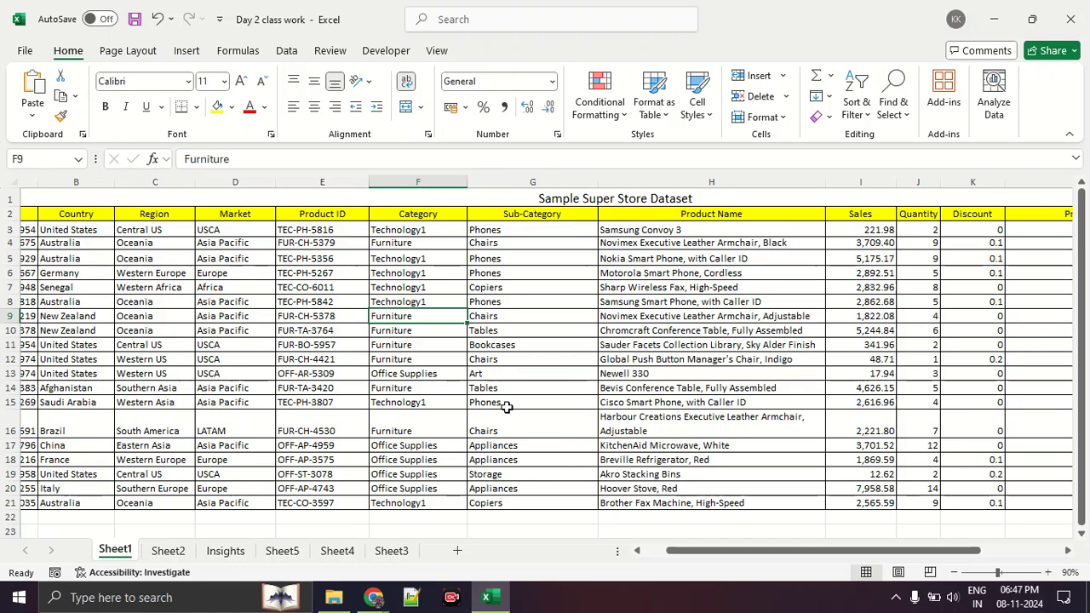
pyautogui.moveTo(732, 550); pyautogui.dragTo(711, 555)
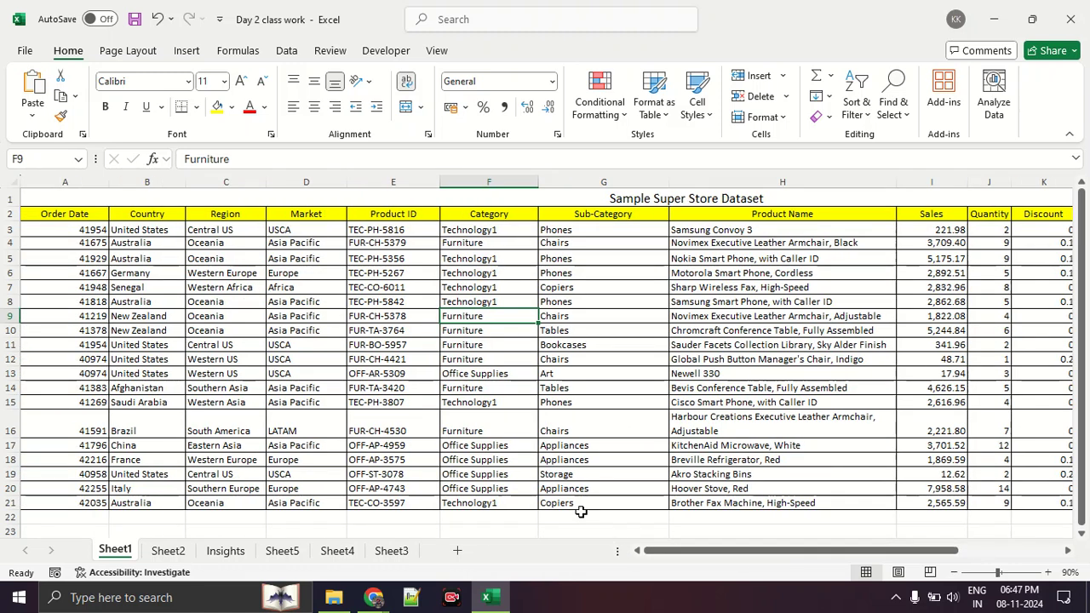
pyautogui.moveTo(171, 244); pyautogui.dragTo(307, 400)
pyautogui.click(237, 333)
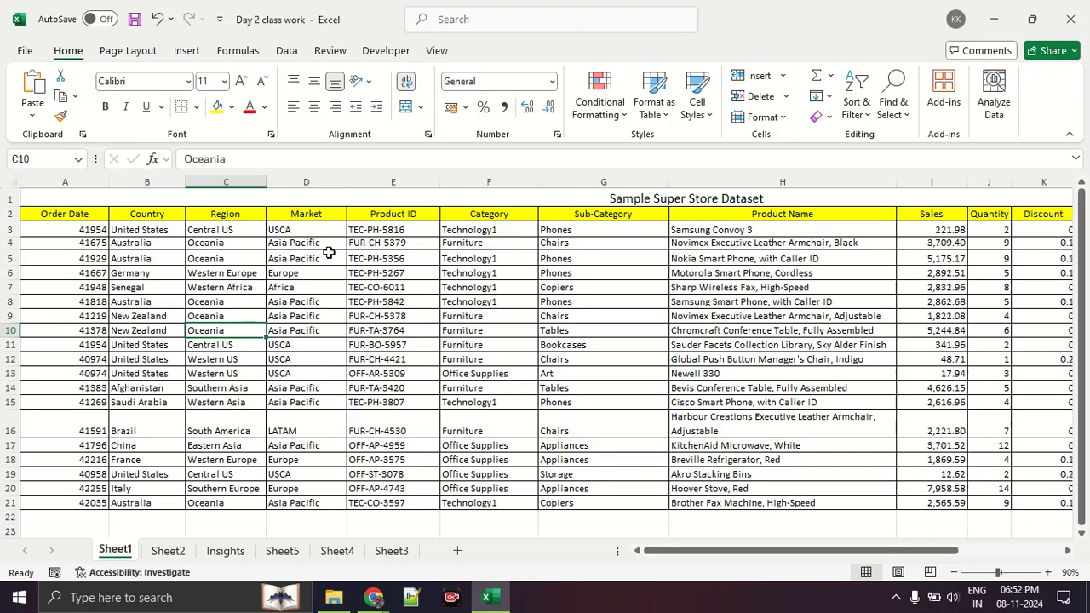
# Annotate the screen over the dataset with a large red rectangle labelled INDIA.
pyautogui.moveTo(372, 342)
pyautogui.mouseDown()
pyautogui.moveTo(304, 394)
pyautogui.moveTo(319, 354)
pyautogui.mouseUp()
pyautogui.press('Escape')
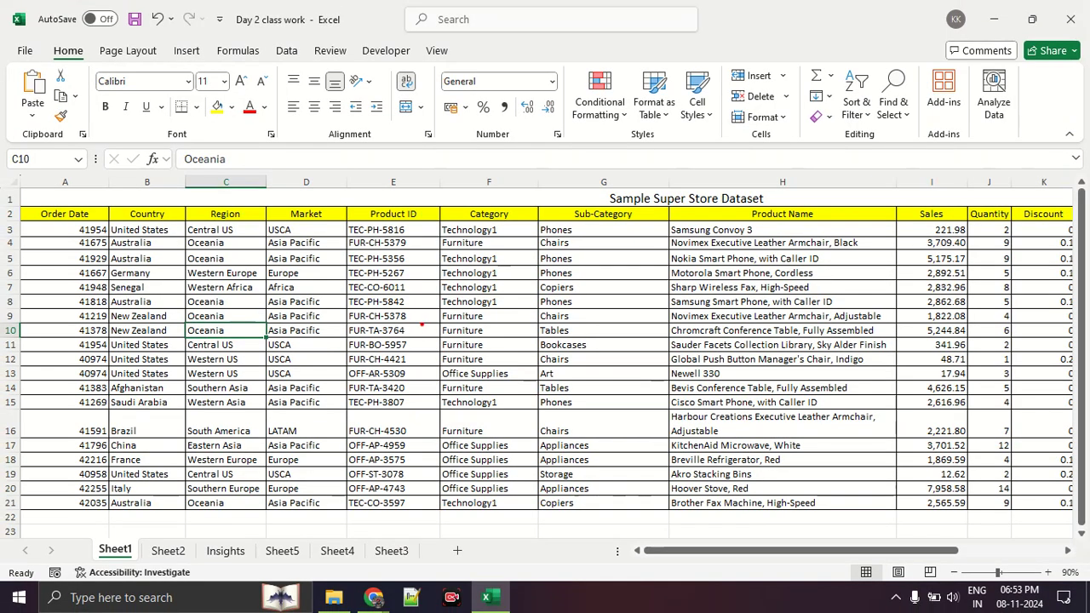
pyautogui.moveTo(301, 144)
pyautogui.mouseDown()
pyautogui.moveTo(827, 455)
pyautogui.moveTo(829, 470)
pyautogui.mouseUp()
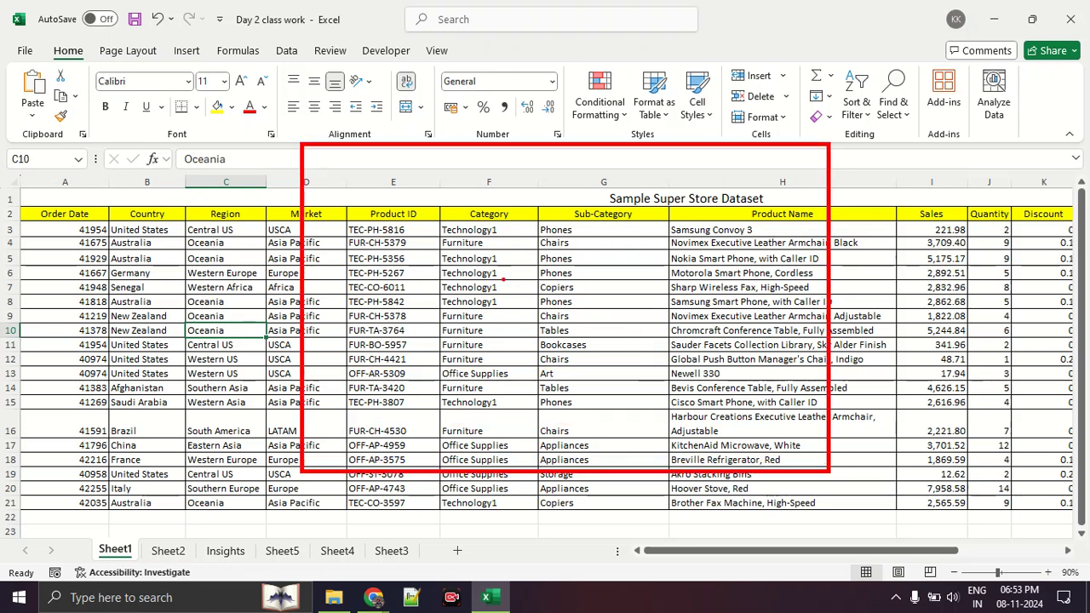
pyautogui.write('tINDA')
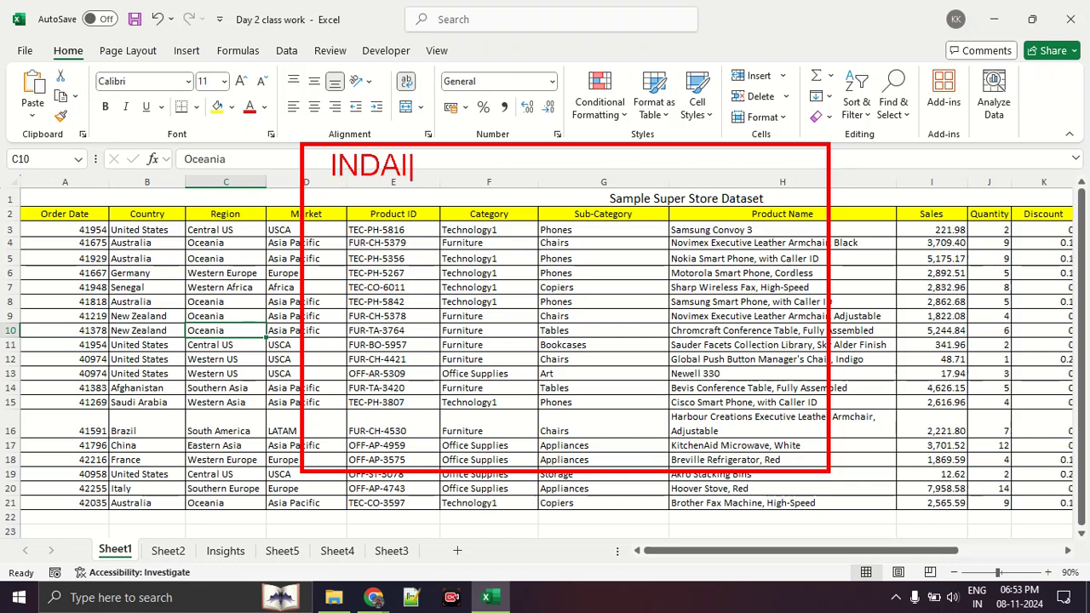
pyautogui.press('BackSpace')
pyautogui.write('IA')
# Annotate two nested red rectangles inside the INDIA box, labelling the outer one STATES and the inner one DISTRICT.
pyautogui.moveTo(360, 201)
pyautogui.mouseDown()
pyautogui.moveTo(480, 252)
pyautogui.moveTo(772, 452)
pyautogui.mouseUp()
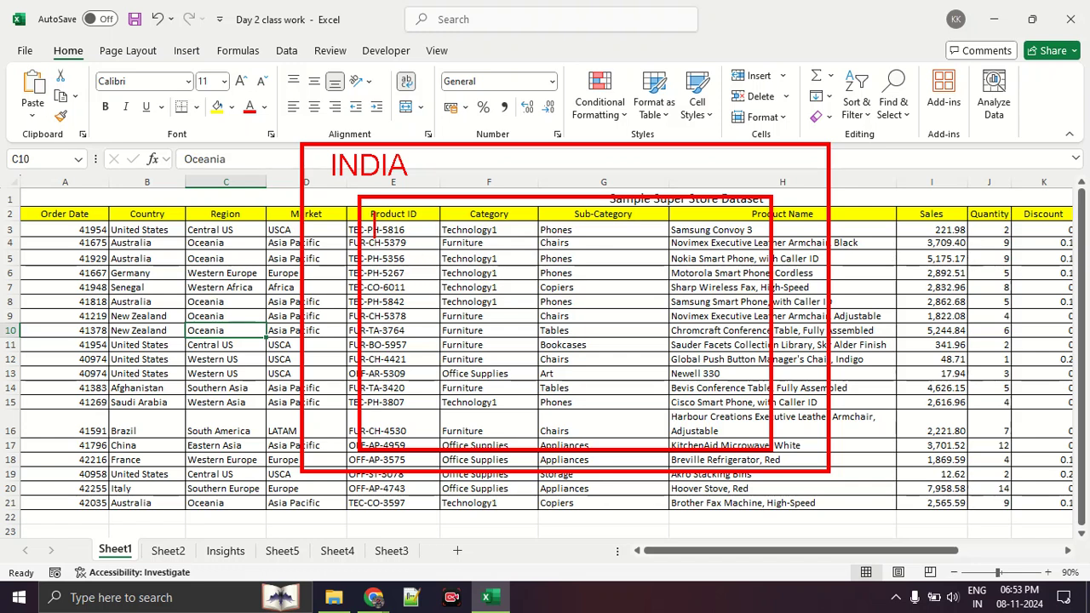
pyautogui.write('STA')
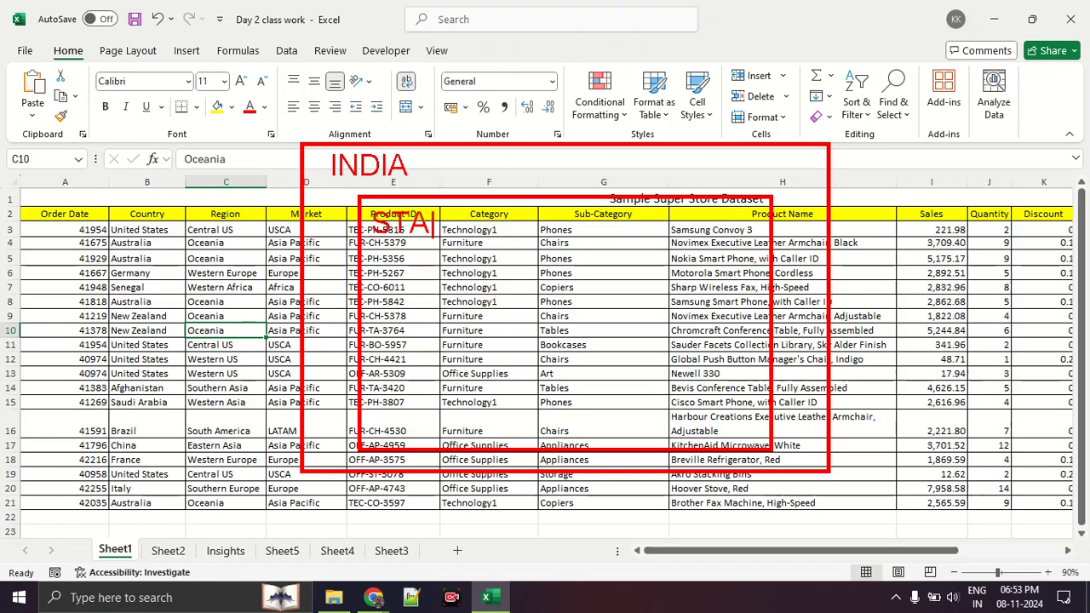
pyautogui.write('TES')
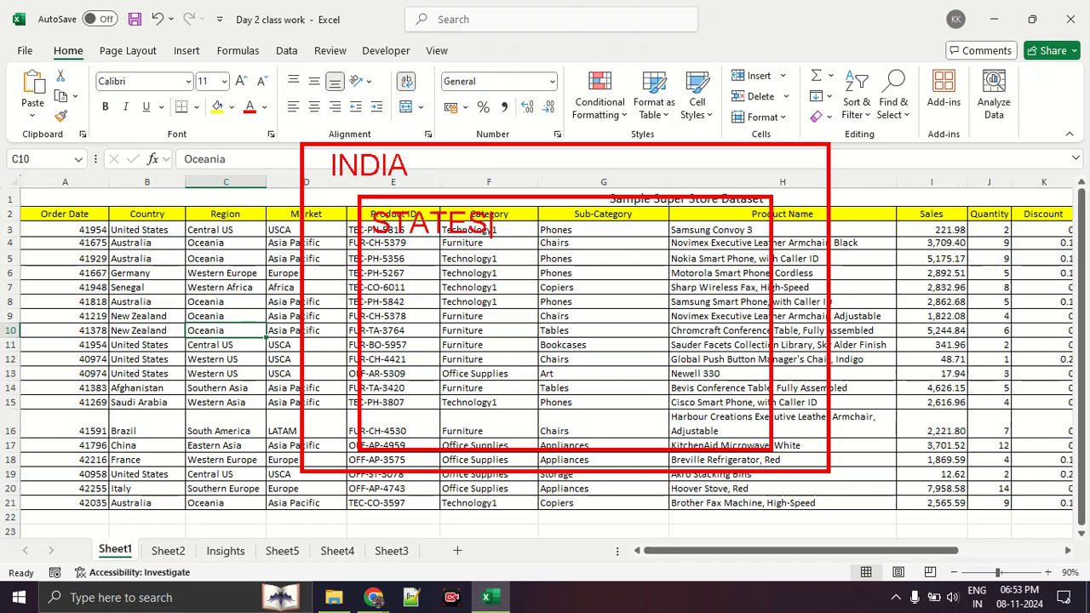
pyautogui.moveTo(415, 265); pyautogui.dragTo(720, 422)
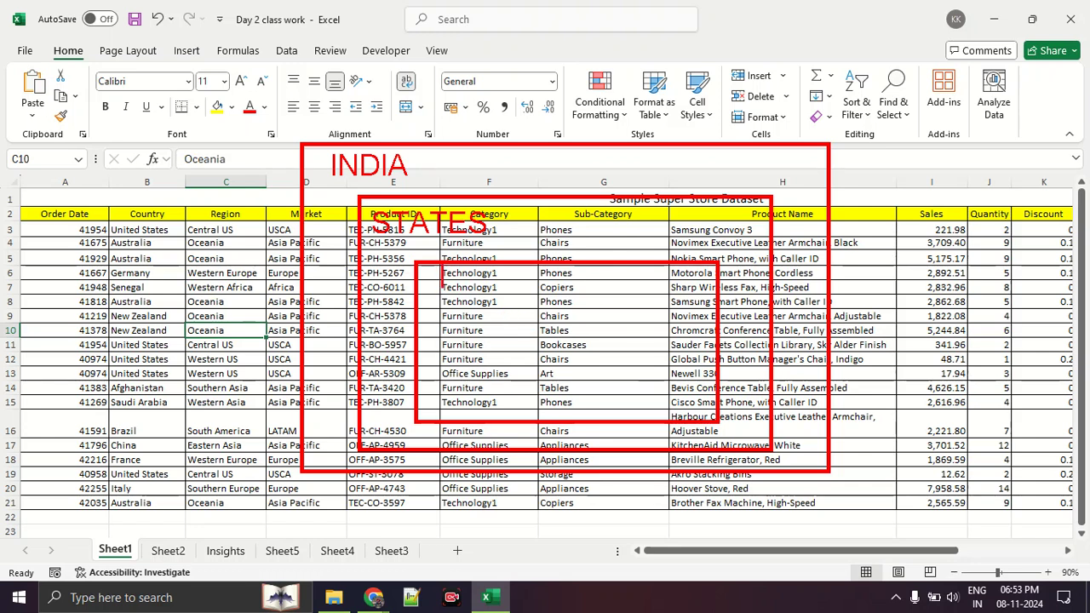
pyautogui.write('DISTRIO')
pyautogui.press('BackSpace')
pyautogui.write('ICT')
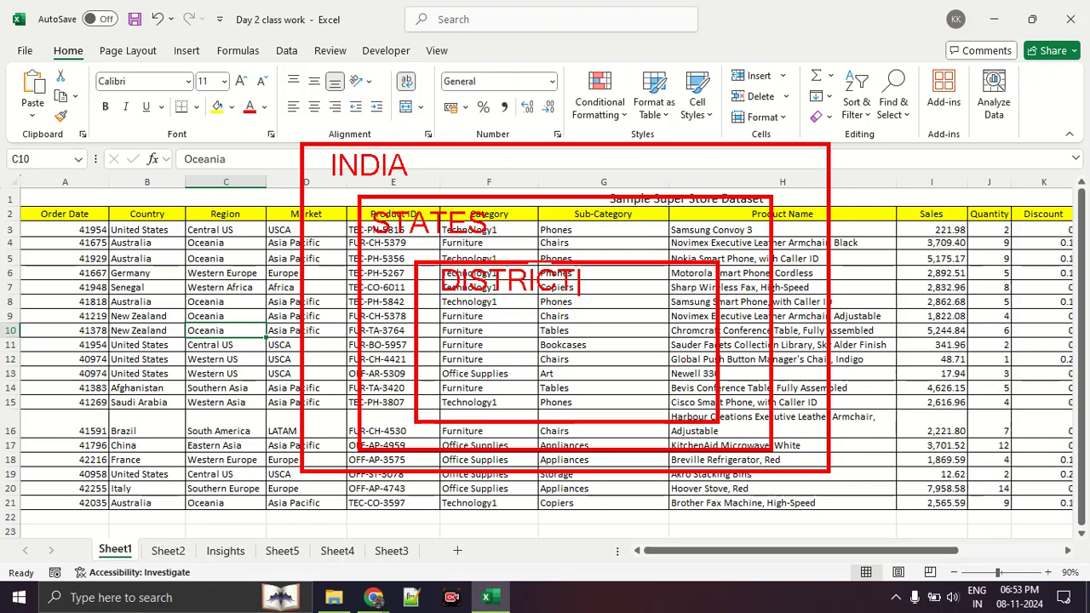
# Draw an unlabelled innermost rectangle and two diagonal strokes across the nested boxes, and clear the annotations.
pyautogui.moveTo(509, 302)
pyautogui.mouseDown()
pyautogui.moveTo(545, 338)
pyautogui.moveTo(678, 396)
pyautogui.mouseUp()
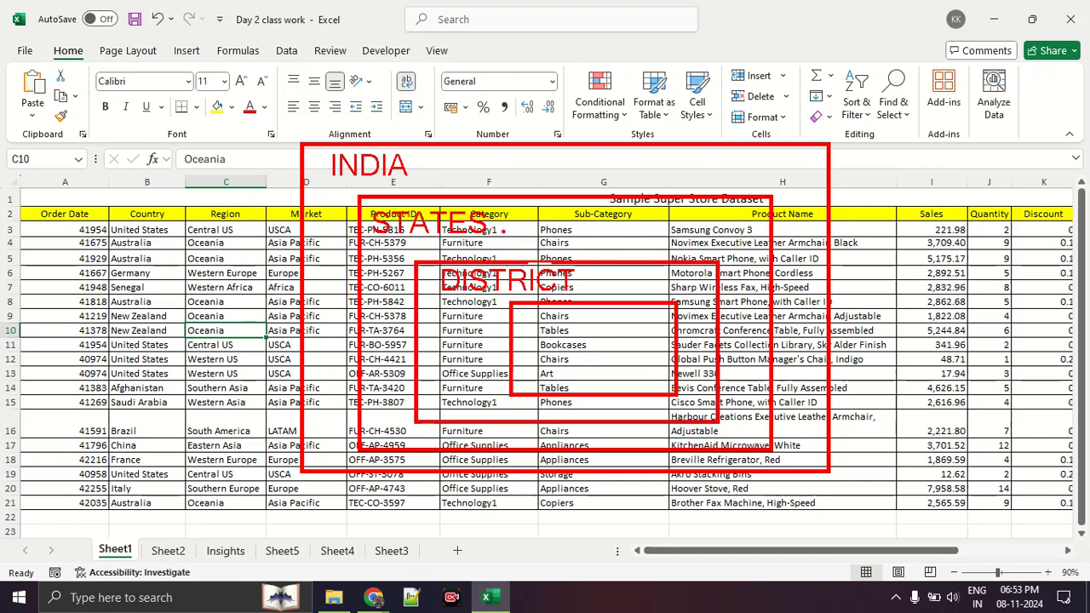
pyautogui.moveTo(291, 167); pyautogui.dragTo(426, 299)
pyautogui.moveTo(458, 150); pyautogui.dragTo(618, 274)
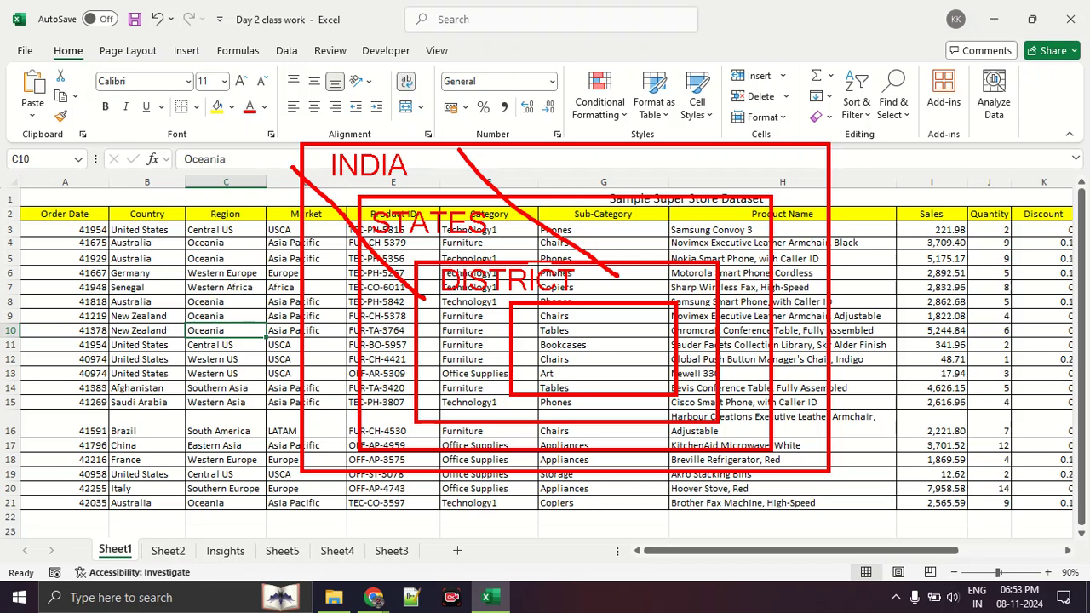
pyautogui.press('Escape')
# Outline the Country, Region and Market columns in a magnified view, and select the Category header cell.
pyautogui.hotkey('ctrl', '1')
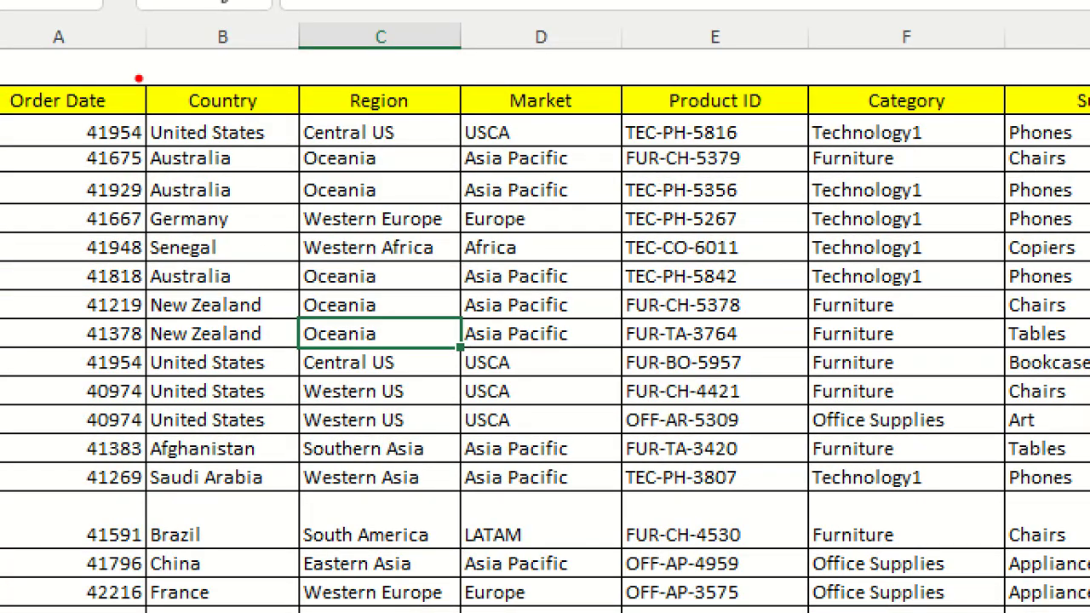
pyautogui.moveTo(139, 78)
pyautogui.mouseDown()
pyautogui.moveTo(517, 415)
pyautogui.moveTo(629, 578)
pyautogui.mouseUp()
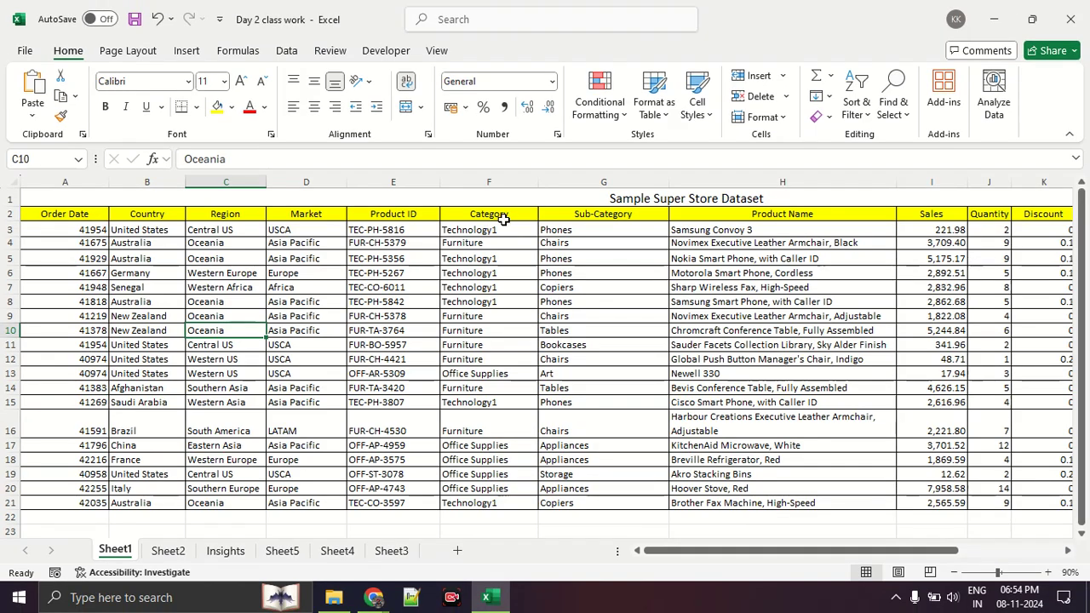
pyautogui.click(502, 218)
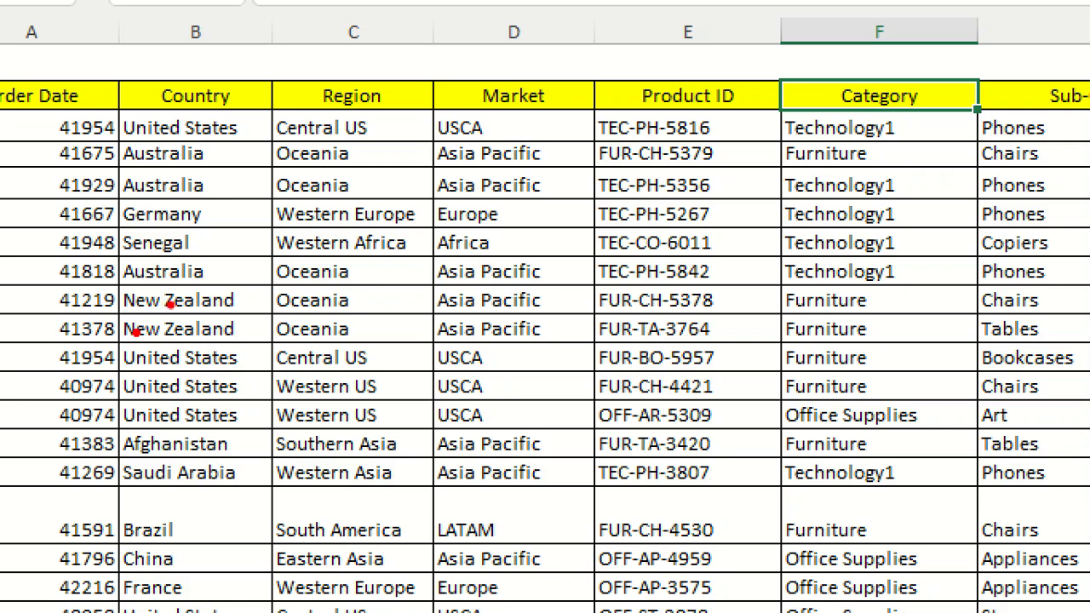
# Underline Australia and New Zealand in red in the magnified Country column and circle their Oceania region.
pyautogui.moveTo(111, 277); pyautogui.dragTo(201, 281)
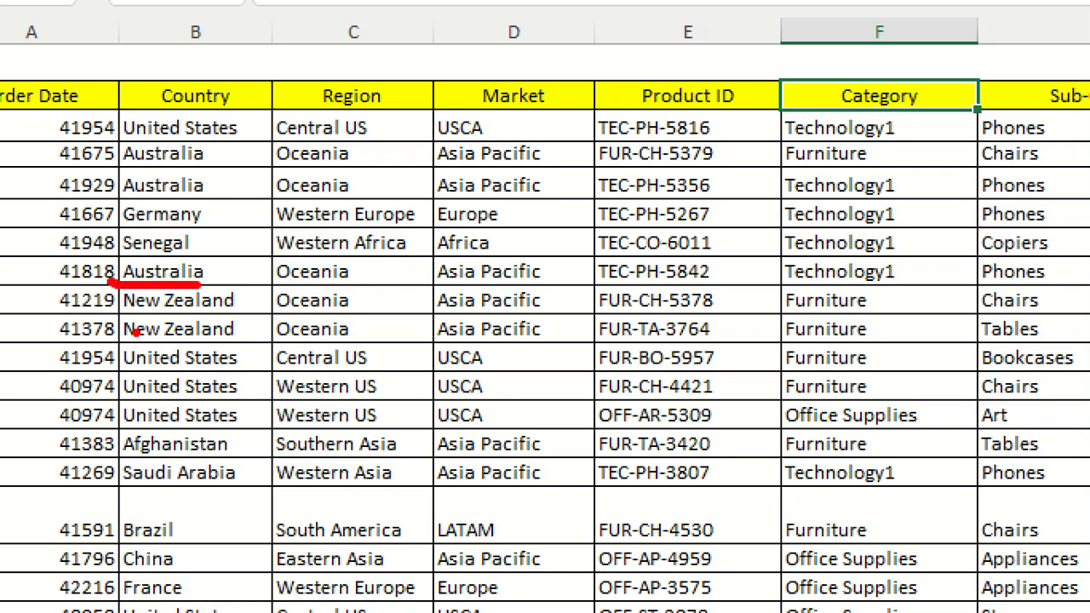
pyautogui.moveTo(115, 315); pyautogui.dragTo(249, 318)
pyautogui.moveTo(326, 257)
pyautogui.mouseDown()
pyautogui.moveTo(269, 328)
pyautogui.moveTo(339, 260)
pyautogui.moveTo(324, 258)
pyautogui.mouseUp()
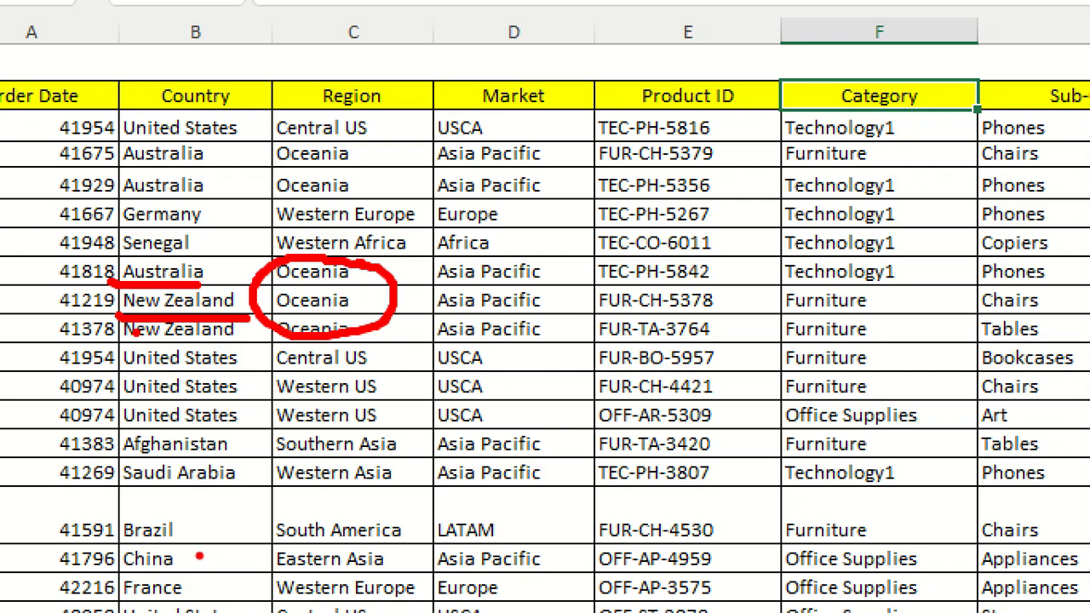
pyautogui.press('Escape')
# Underline the Oceania, Southern Asia and Western Asia regions in red and circle their Asia Pacific market values.
pyautogui.hotkey('ctrl', '1')
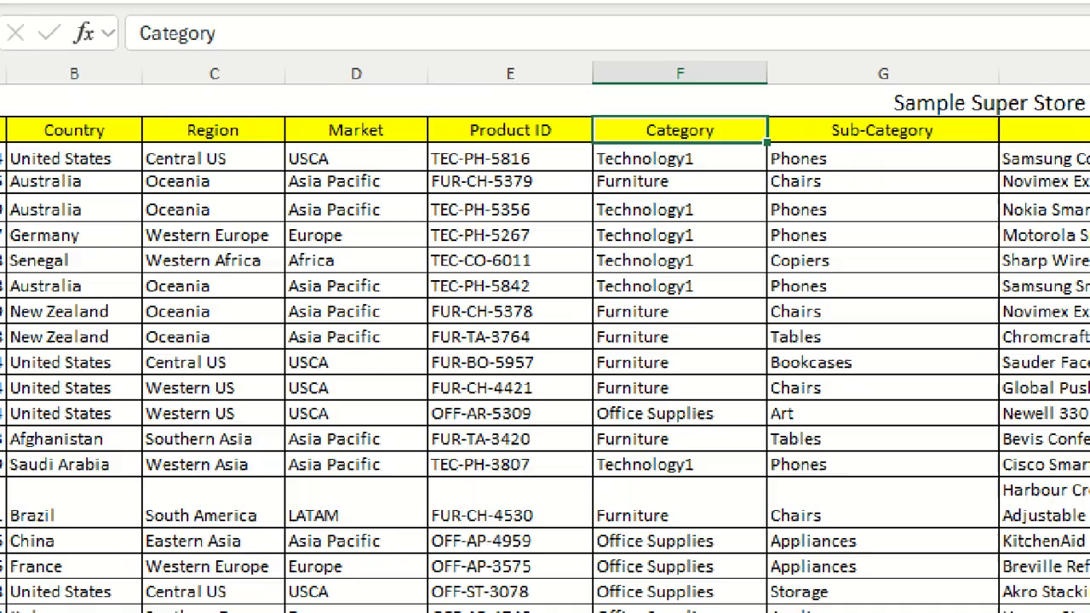
pyautogui.click(233, 336)
pyautogui.moveTo(146, 344); pyautogui.dragTo(227, 347)
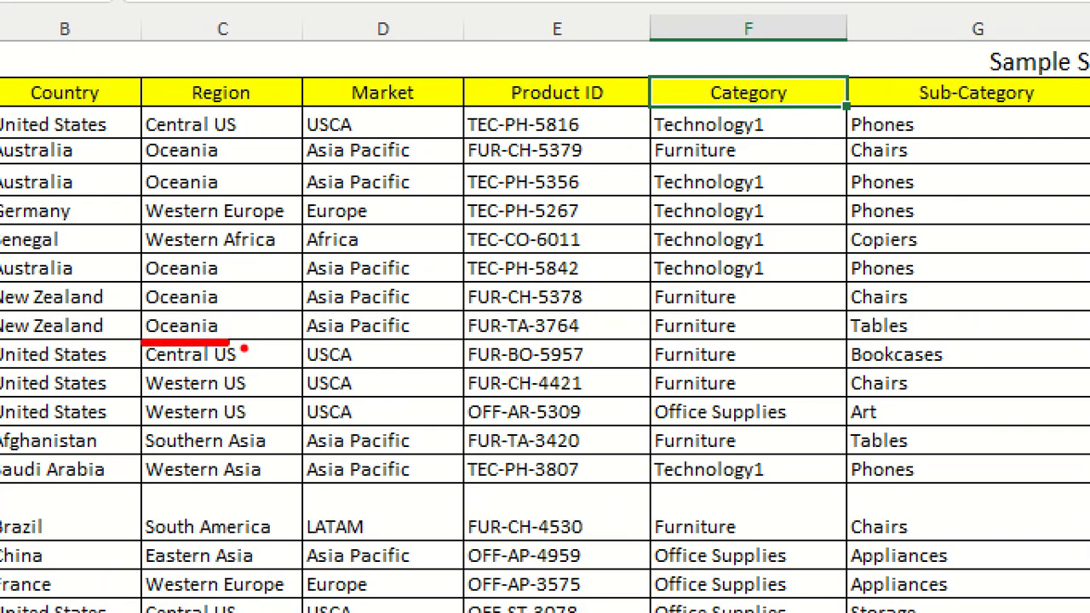
pyautogui.moveTo(132, 452); pyautogui.dragTo(269, 451)
pyautogui.click(153, 481)
pyautogui.moveTo(308, 481); pyautogui.dragTo(124, 481)
pyautogui.moveTo(416, 320)
pyautogui.mouseDown()
pyautogui.moveTo(376, 315)
pyautogui.moveTo(381, 363)
pyautogui.moveTo(387, 322)
pyautogui.mouseUp()
pyautogui.moveTo(379, 425)
pyautogui.mouseDown()
pyautogui.moveTo(269, 446)
pyautogui.moveTo(306, 420)
pyautogui.mouseUp()
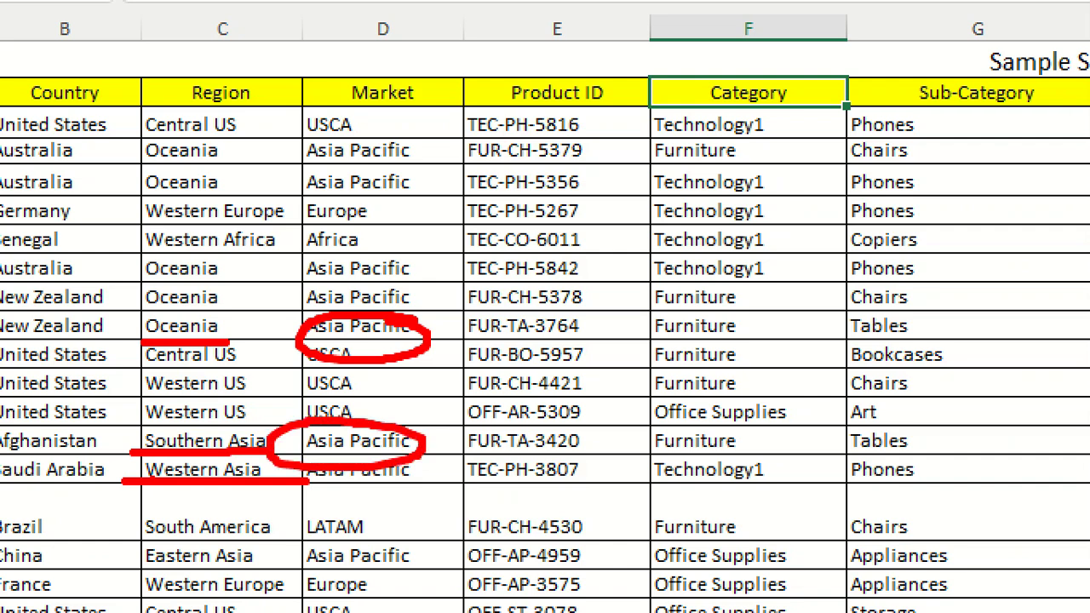
pyautogui.click(308, 412)
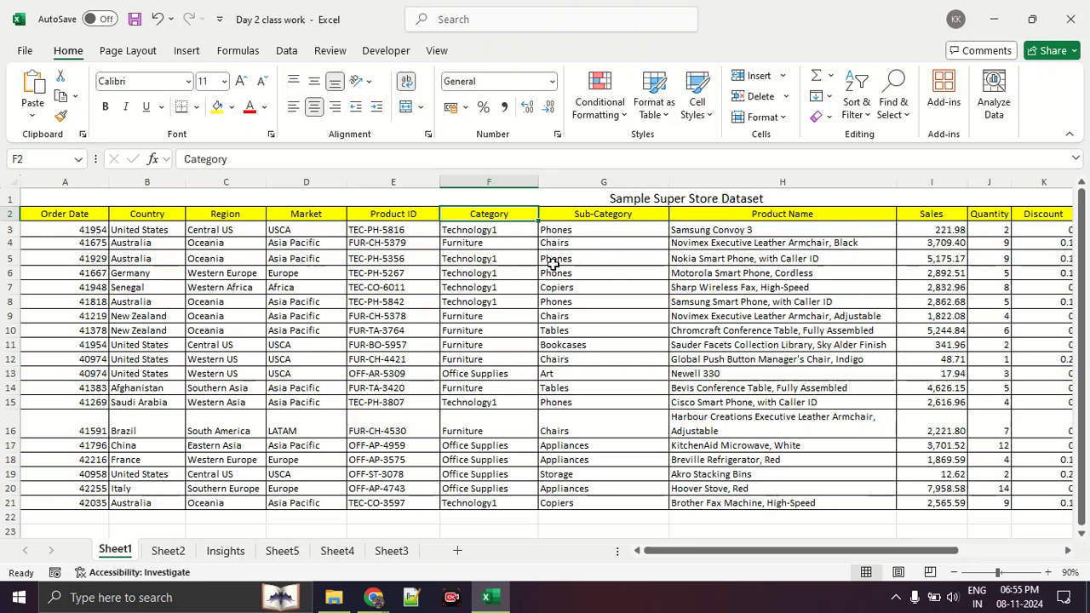
# Frame the Category and Sub-Category columns with a red rectangle and underline several of the Sub-Category entries.
pyautogui.hotkey('ctrl', '2')
pyautogui.moveTo(444, 206)
pyautogui.mouseDown()
pyautogui.moveTo(579, 303)
pyautogui.moveTo(657, 482)
pyautogui.mouseUp()
pyautogui.moveTo(540, 255); pyautogui.dragTo(663, 257)
pyautogui.moveTo(627, 290)
pyautogui.mouseDown()
pyautogui.moveTo(504, 290)
pyautogui.moveTo(652, 292)
pyautogui.mouseUp()
pyautogui.moveTo(624, 329)
pyautogui.mouseDown()
pyautogui.moveTo(510, 326)
pyautogui.moveTo(611, 367)
pyautogui.mouseUp()
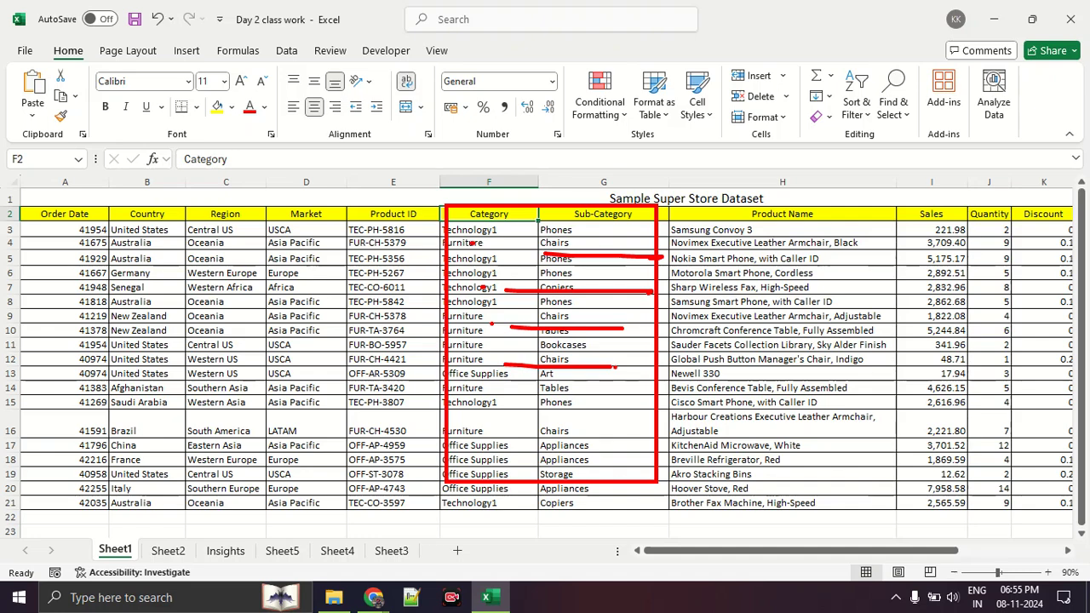
pyautogui.press('Escape')
# Underline the Technology1 category and its Copiers and Phones sub-categories in red in a magnified view.
pyautogui.hotkey('ctrl', '1')
pyautogui.click(511, 299)
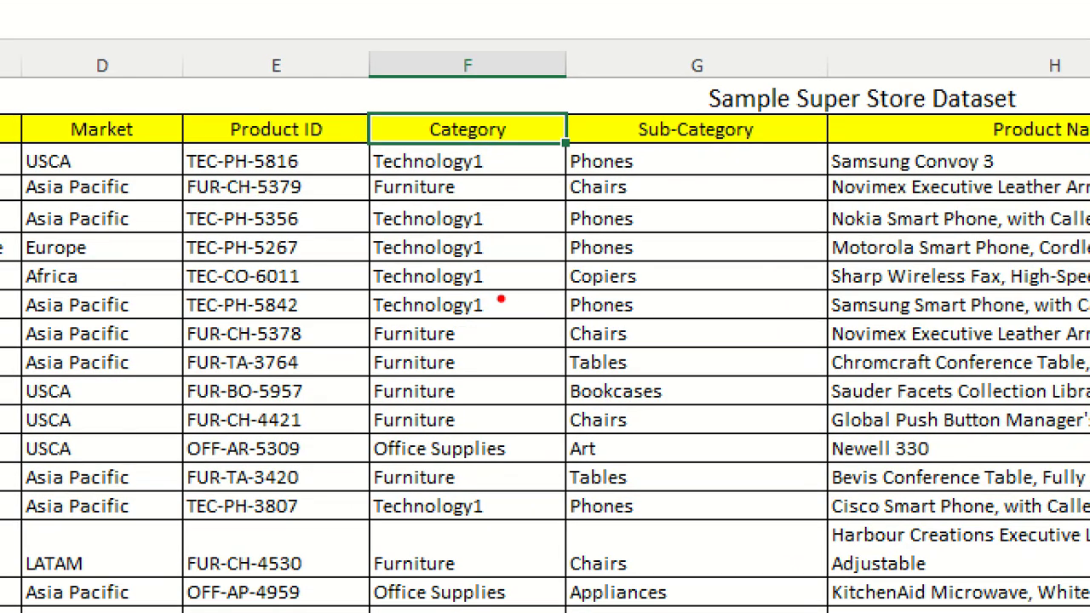
pyautogui.moveTo(375, 287); pyautogui.dragTo(453, 297)
pyautogui.moveTo(560, 292); pyautogui.dragTo(657, 294)
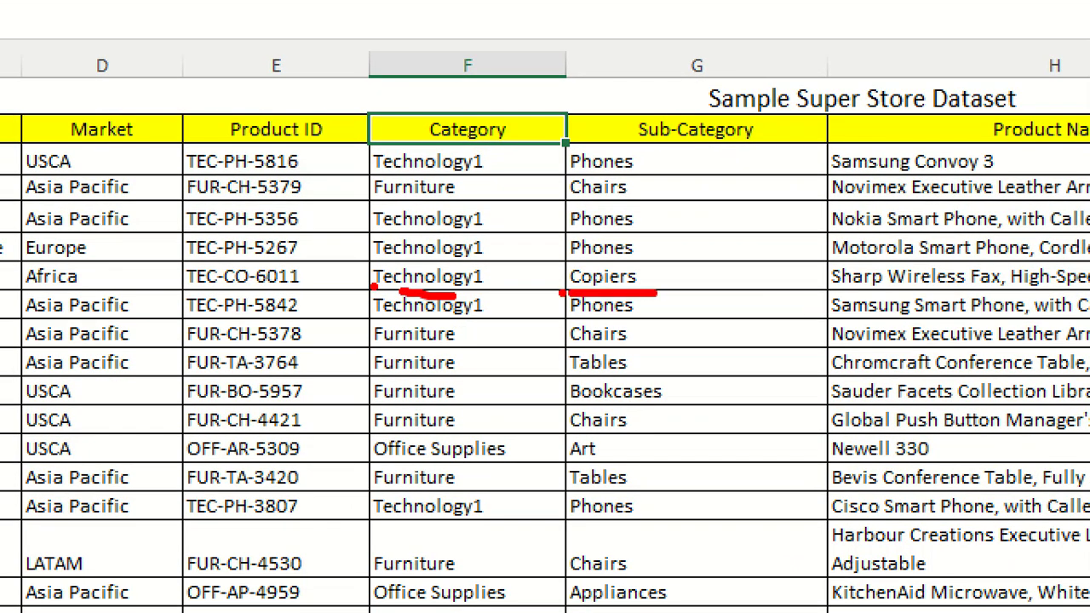
pyautogui.moveTo(562, 260); pyautogui.dragTo(634, 261)
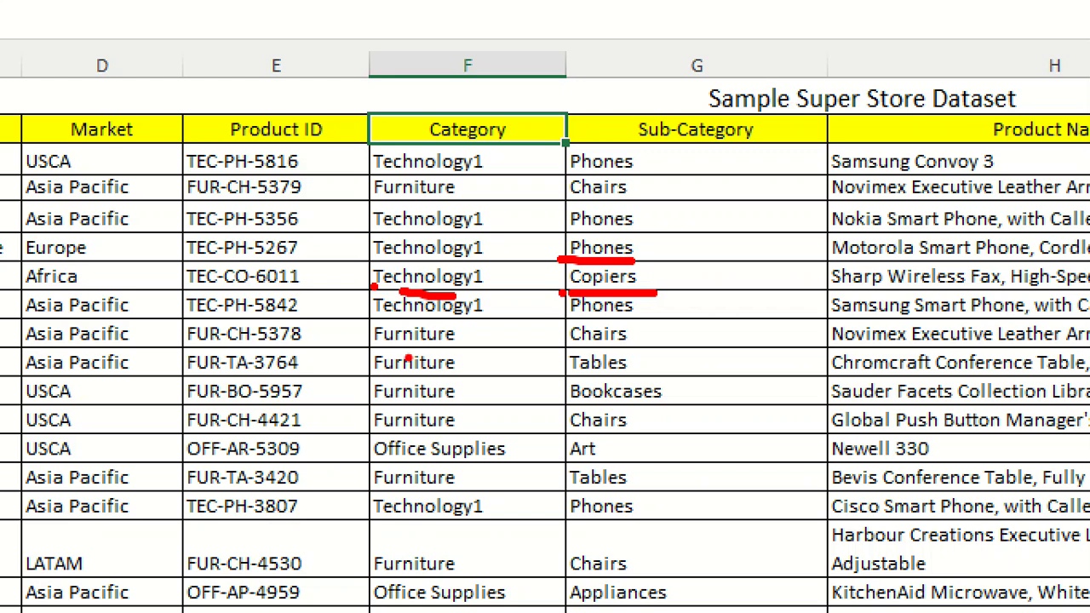
# Underline the Furniture category and its Chairs, Tables and Bookcases sub-categories in red.
pyautogui.moveTo(374, 348); pyautogui.dragTo(429, 348)
pyautogui.moveTo(568, 345)
pyautogui.mouseDown()
pyautogui.moveTo(579, 344)
pyautogui.moveTo(572, 373)
pyautogui.mouseUp()
pyautogui.moveTo(591, 371); pyautogui.dragTo(635, 366)
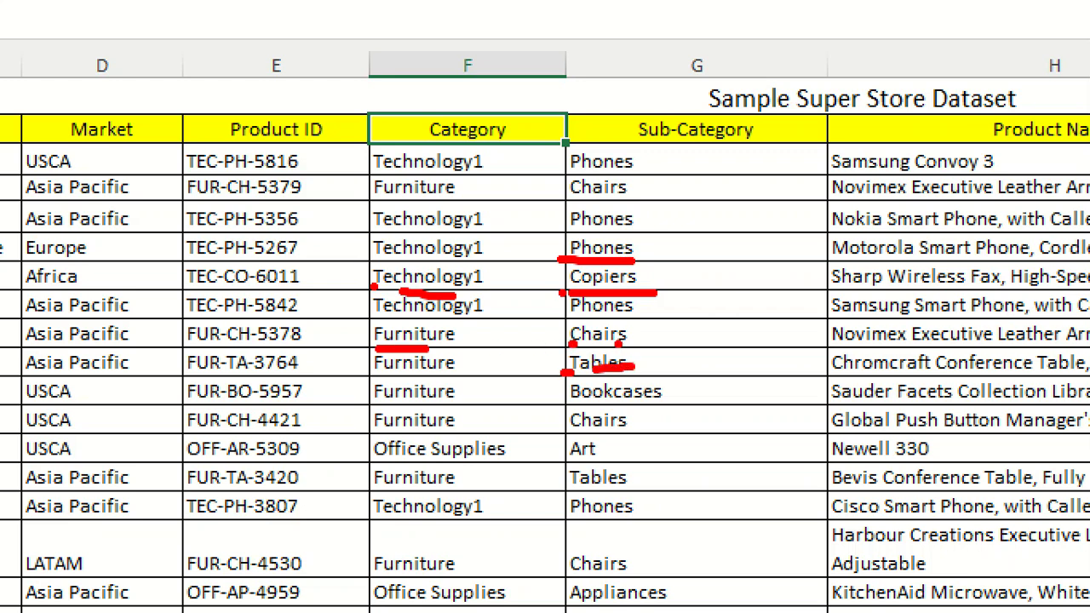
pyautogui.moveTo(571, 400); pyautogui.dragTo(610, 401)
pyautogui.moveTo(620, 400); pyautogui.dragTo(681, 401)
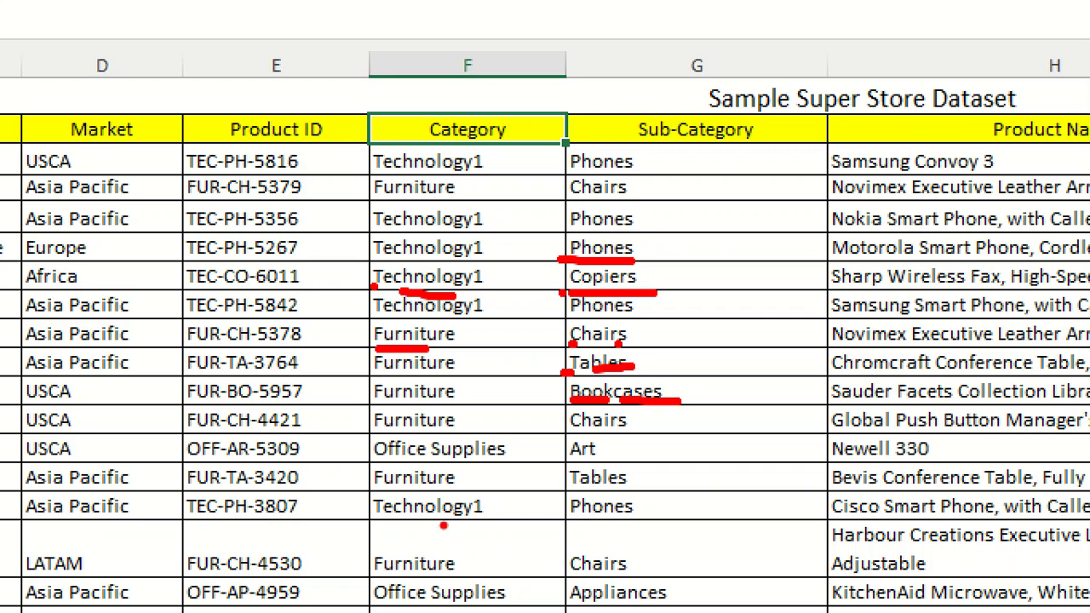
pyautogui.press('Escape')
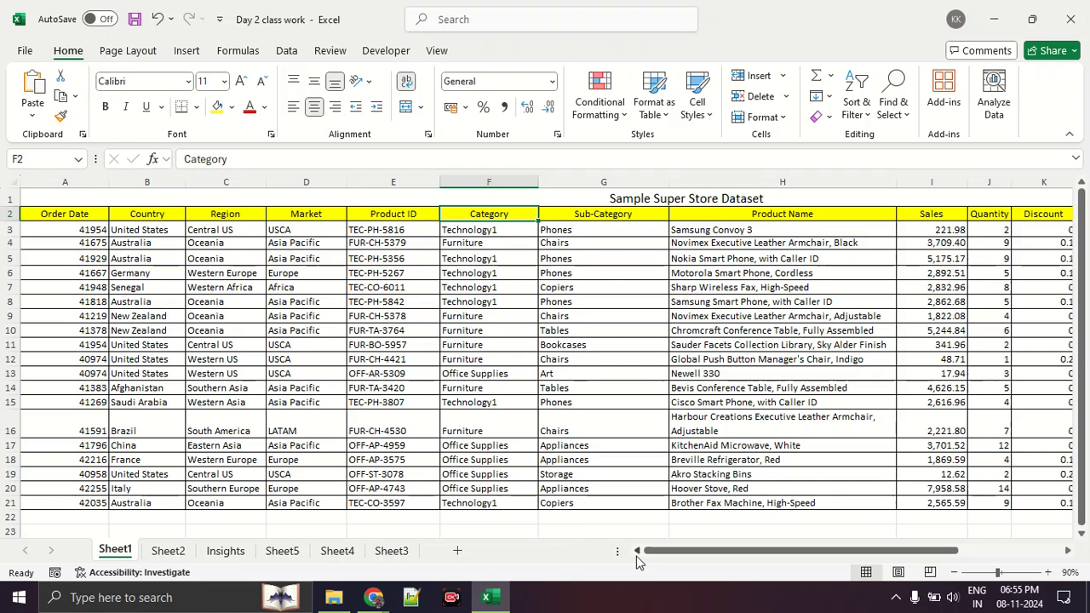
# Look through the dataset down to its last row and select the Order Date header cell.
pyautogui.scroll(-5, 404, 445)
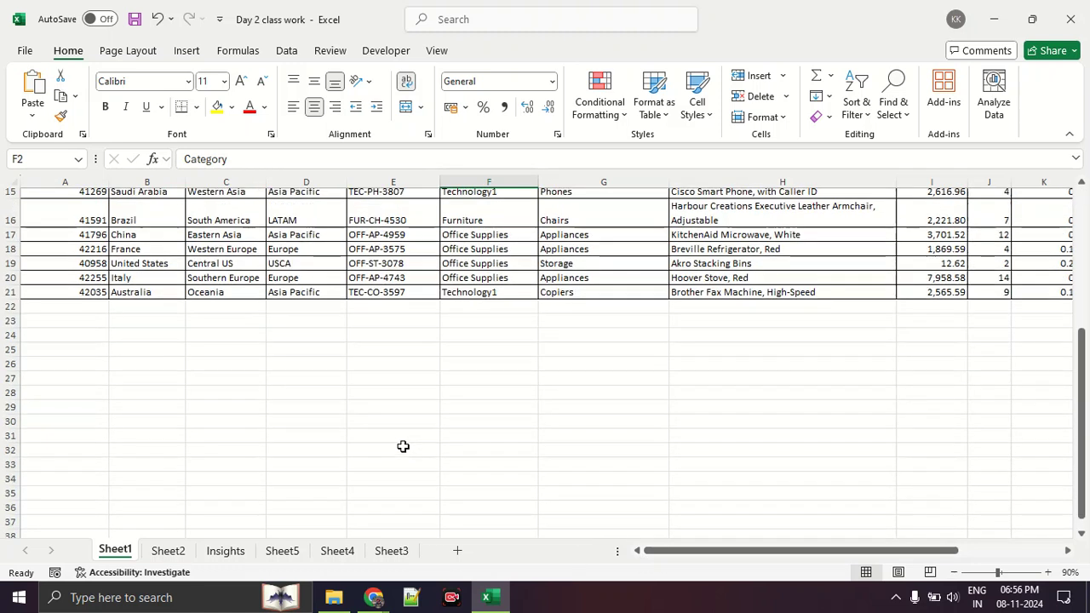
pyautogui.scroll(3, 349, 442)
pyautogui.scroll(2, 349, 442)
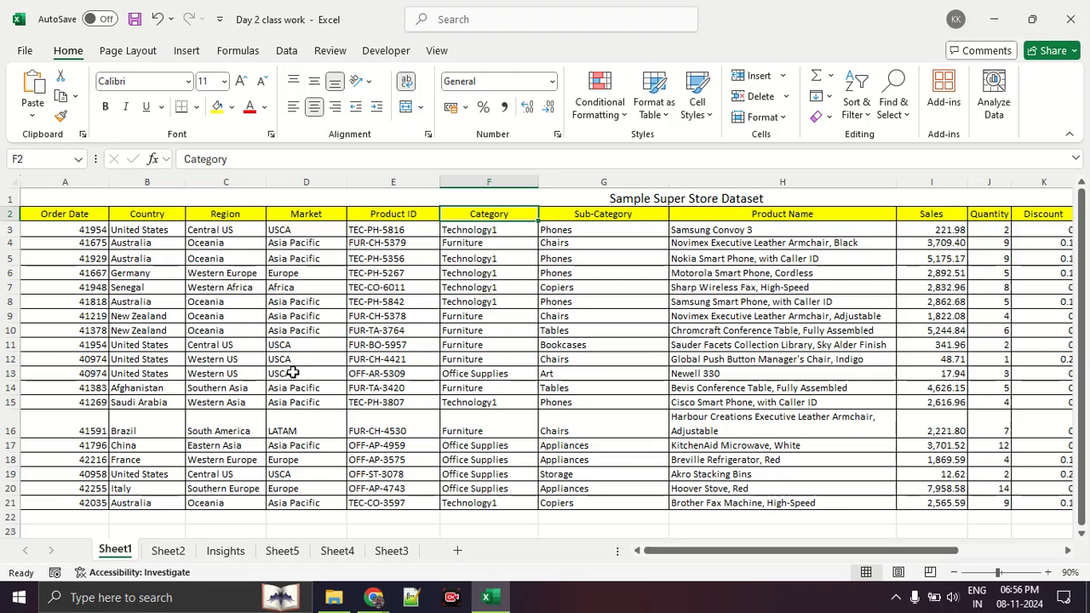
pyautogui.click(97, 211)
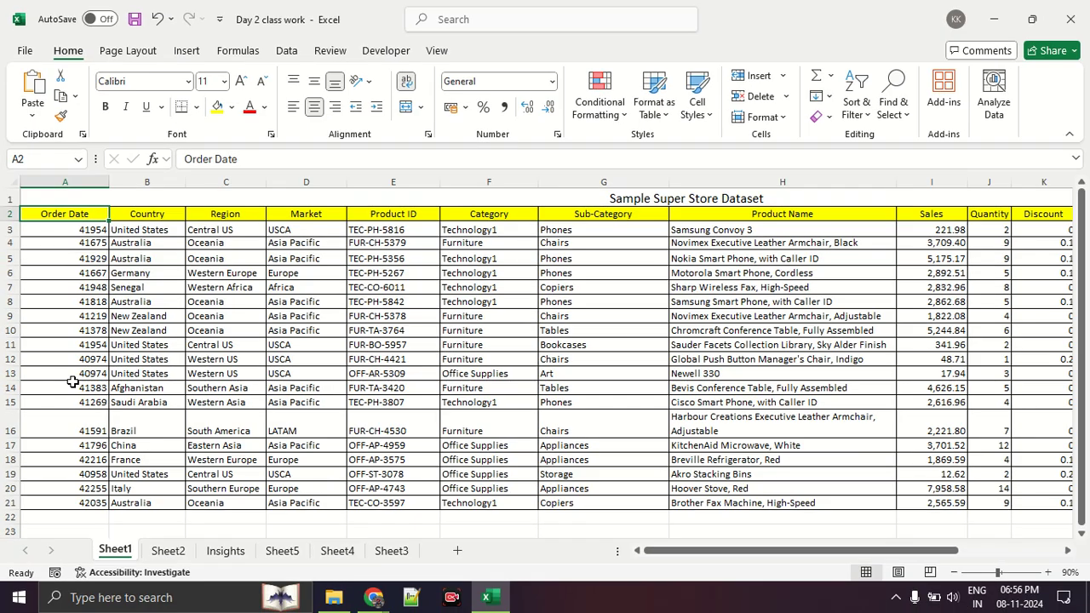
# Check the Google Meet call in Chrome and return to the Excel workbook.
pyautogui.hotkey('alt', 'Tab')
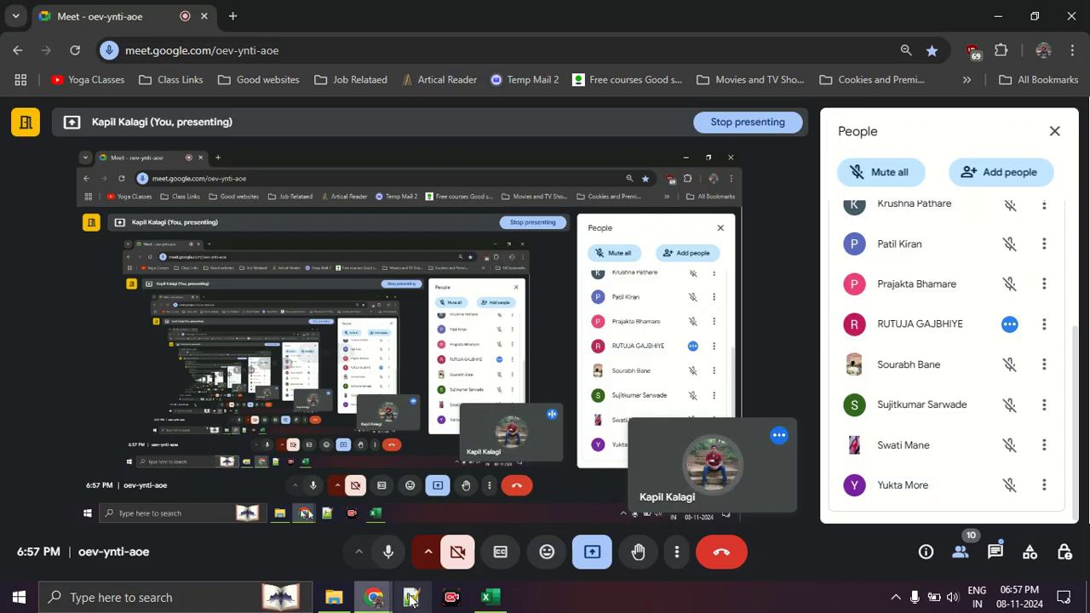
pyautogui.click(506, 605)
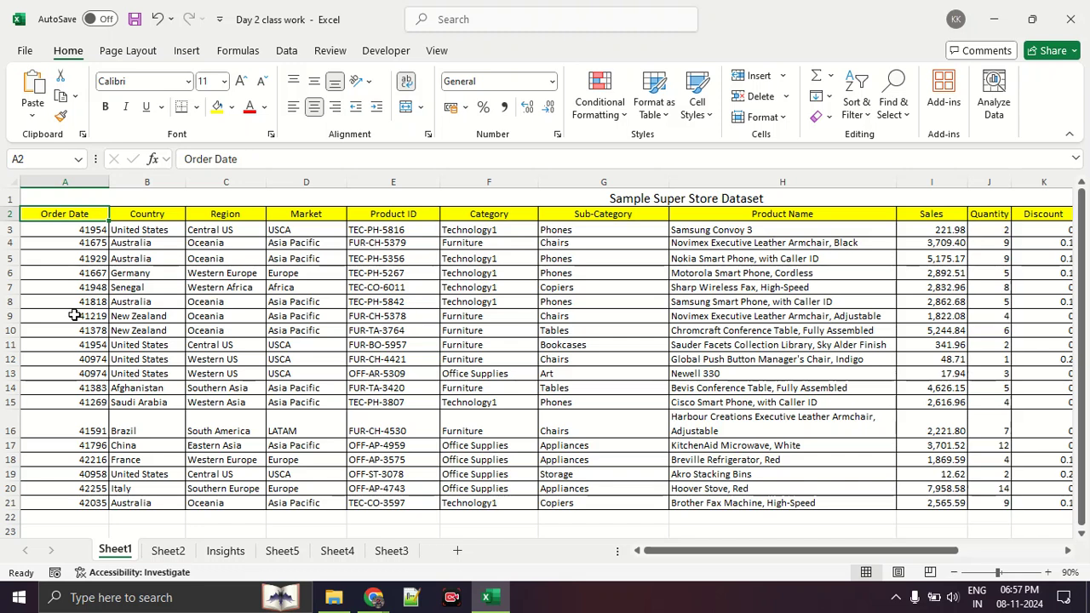
pyautogui.doubleClick(94, 287)
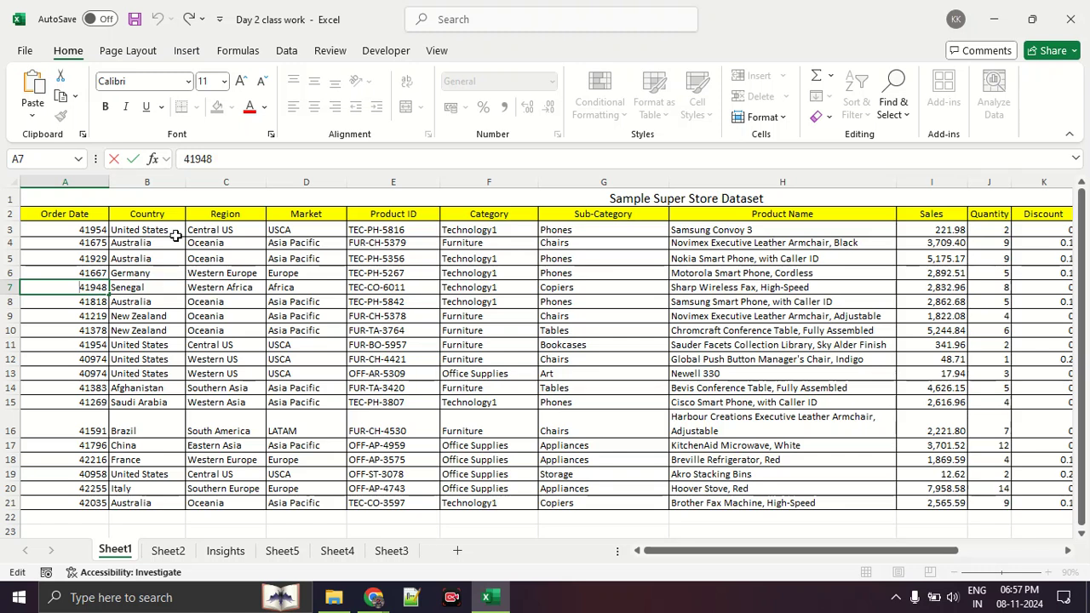
pyautogui.scroll(-1, 175, 235)
pyautogui.scroll(1, 174, 239)
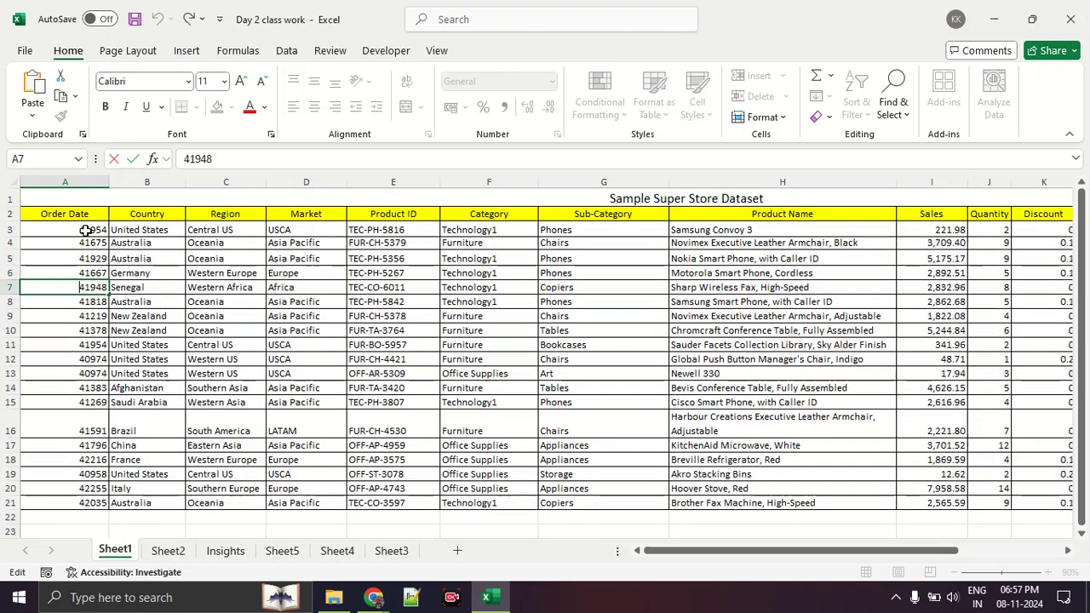
pyautogui.moveTo(77, 227); pyautogui.dragTo(57, 519)
pyautogui.click(57, 518)
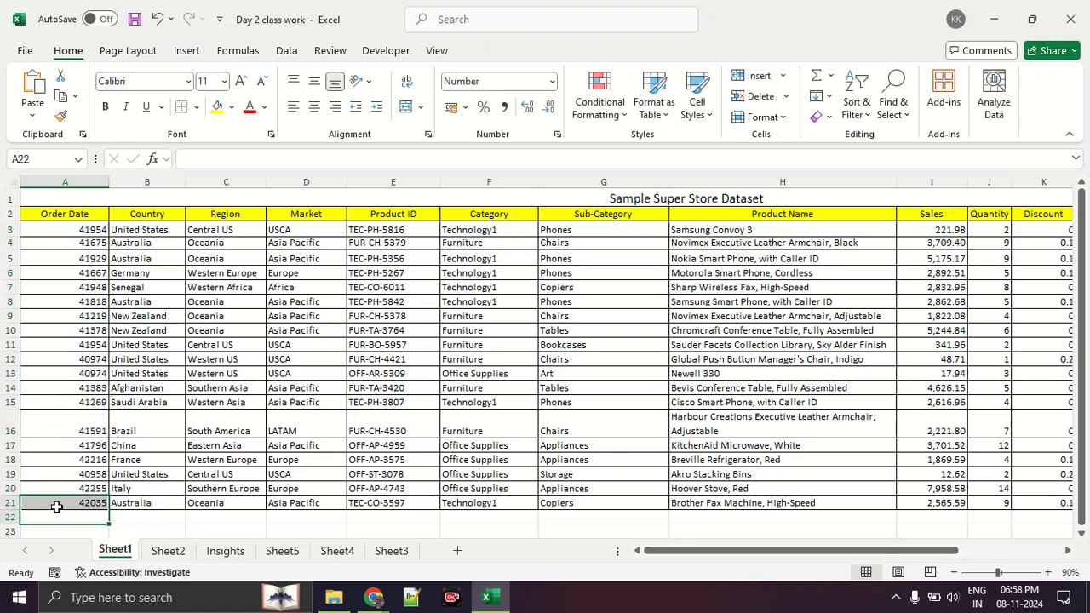
pyautogui.click(63, 532)
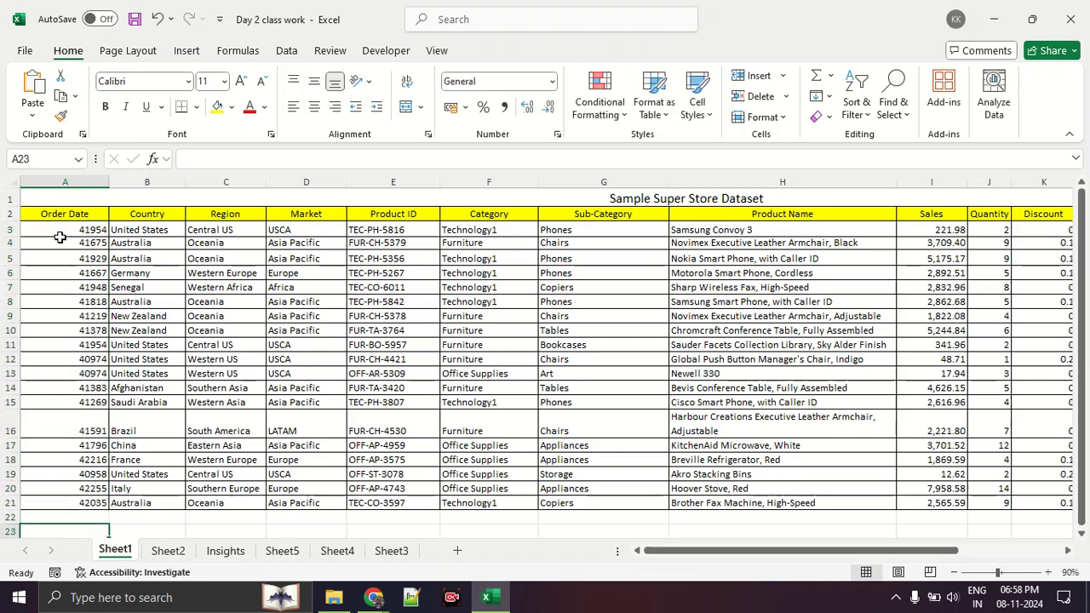
# Select the Order Date values in A3:A21 and circle the Format Cells command in red in a magnified view.
pyautogui.moveTo(59, 232); pyautogui.dragTo(51, 504)
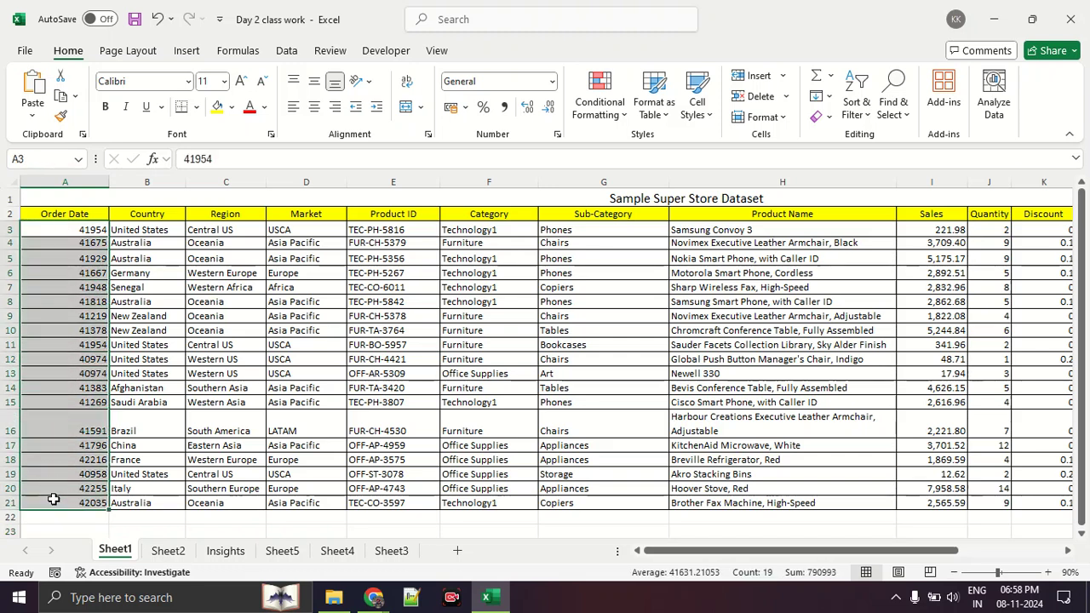
pyautogui.rightClick(49, 330)
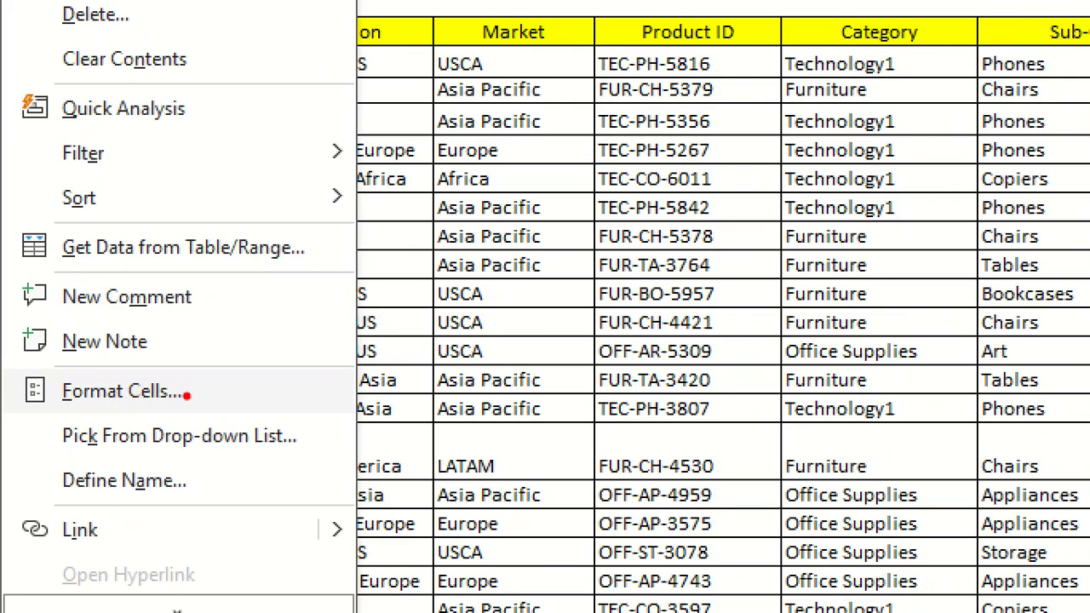
pyautogui.moveTo(195, 369)
pyautogui.mouseDown()
pyautogui.moveTo(64, 356)
pyautogui.moveTo(13, 405)
pyautogui.moveTo(192, 396)
pyautogui.moveTo(93, 345)
pyautogui.moveTo(21, 358)
pyautogui.moveTo(28, 375)
pyautogui.mouseUp()
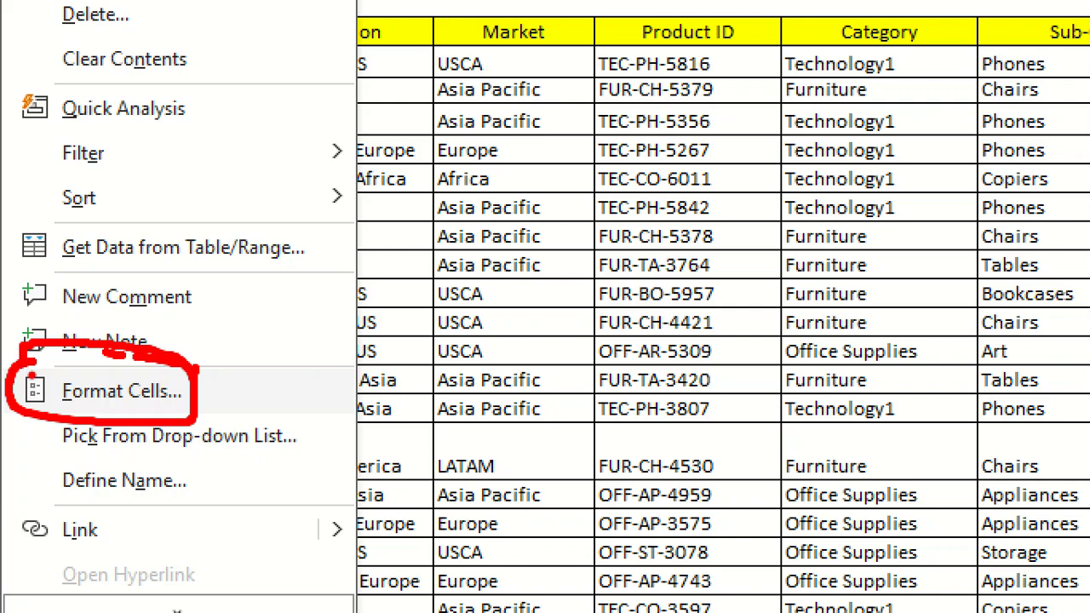
pyautogui.press('Escape')
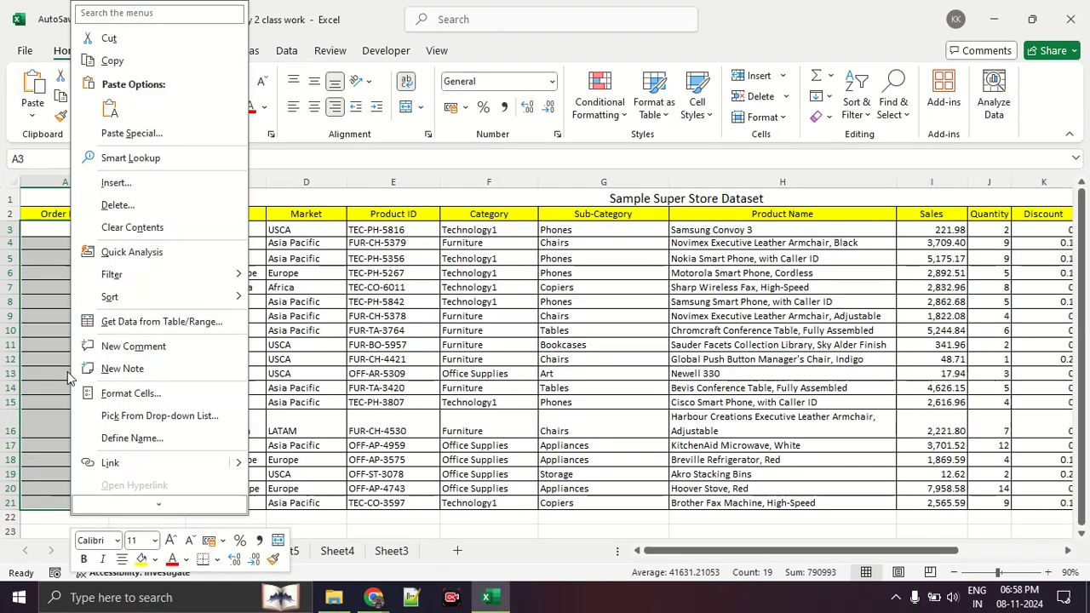
# Open Format Cells for the Order Date values, mark the number categories in red and circle Date.
pyautogui.click(130, 392)
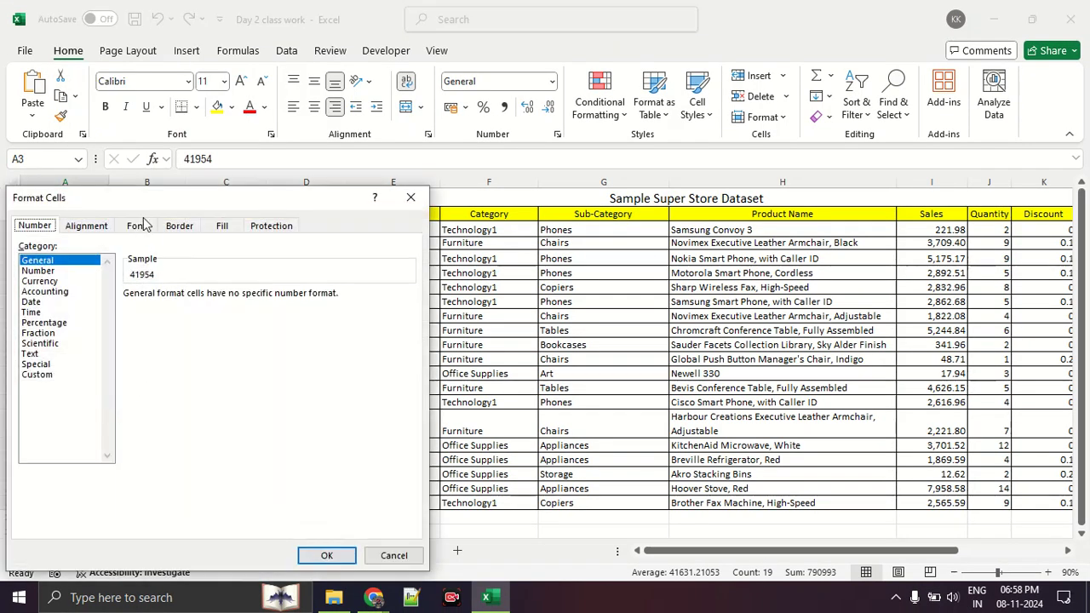
pyautogui.moveTo(144, 209); pyautogui.dragTo(363, 135)
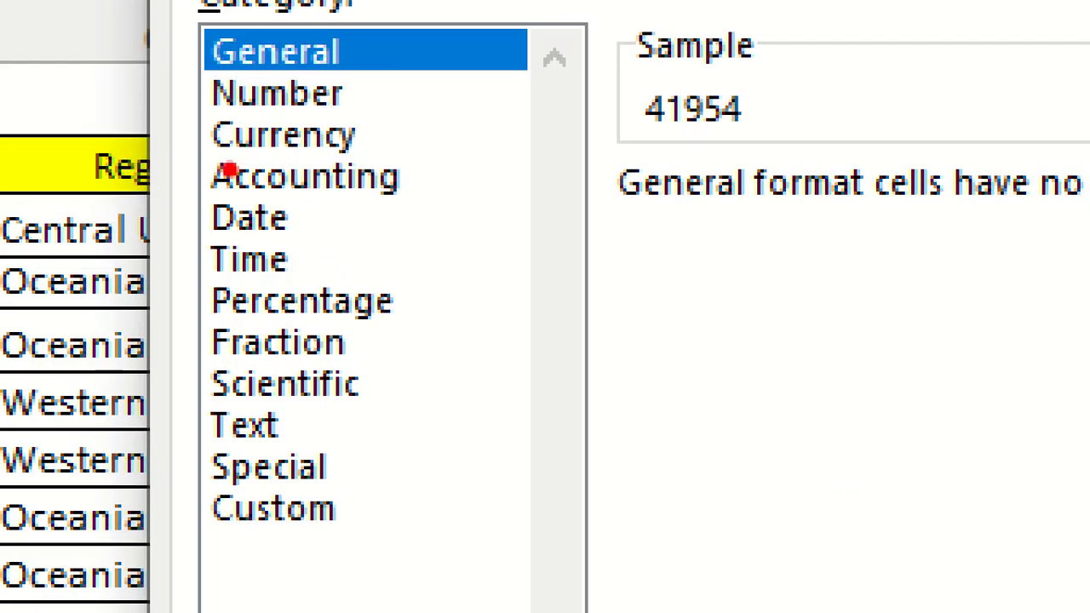
pyautogui.moveTo(191, 111); pyautogui.dragTo(240, 112)
pyautogui.moveTo(199, 164); pyautogui.dragTo(223, 166)
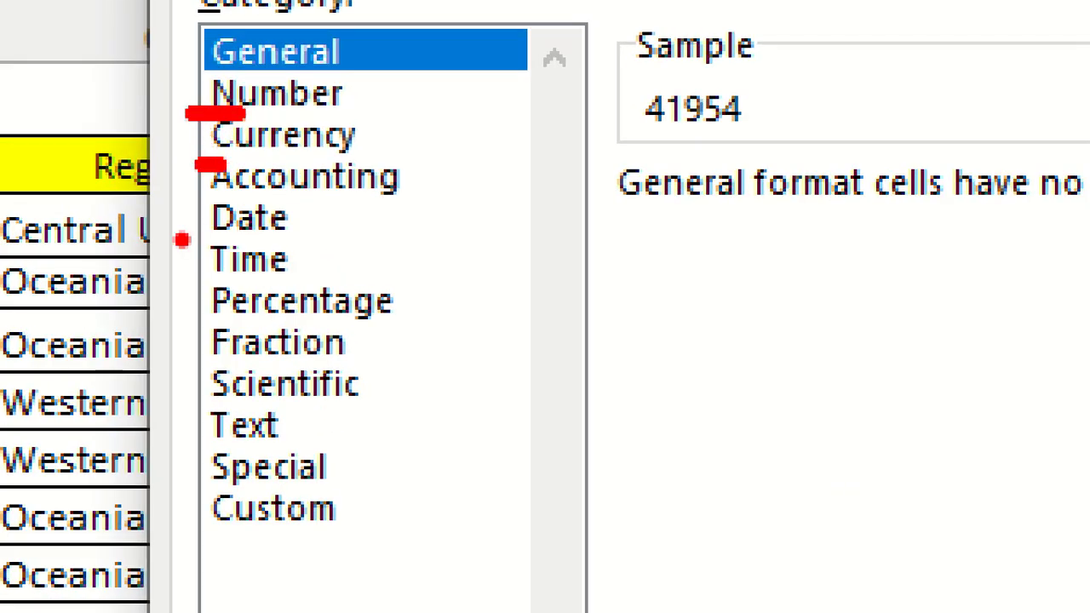
pyautogui.moveTo(174, 240); pyautogui.dragTo(218, 241)
pyautogui.click(170, 308)
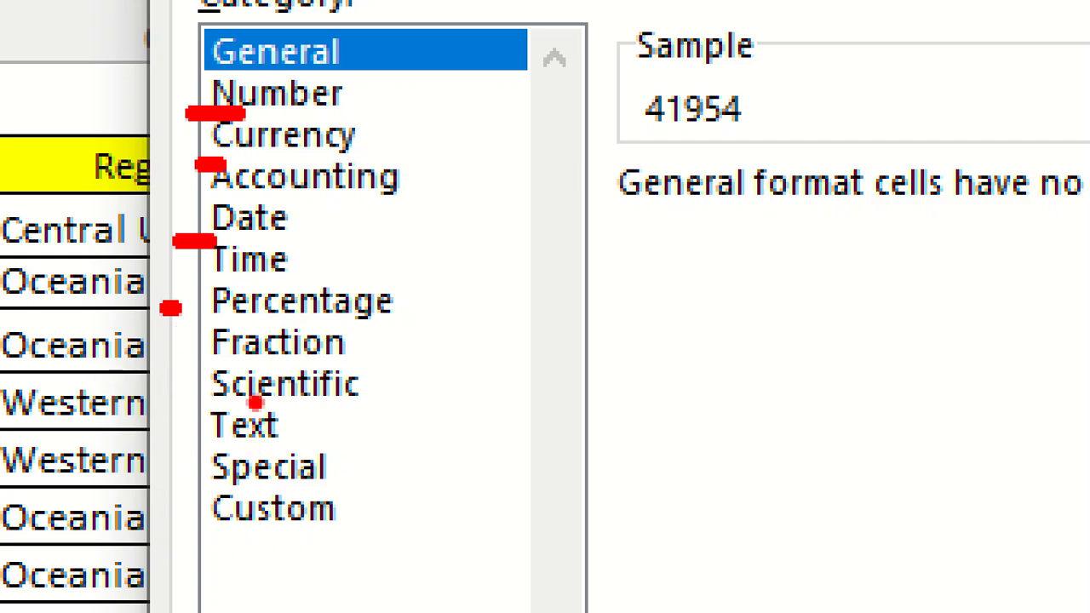
pyautogui.moveTo(310, 192)
pyautogui.mouseDown()
pyautogui.moveTo(209, 166)
pyautogui.moveTo(232, 245)
pyautogui.moveTo(298, 184)
pyautogui.moveTo(289, 191)
pyautogui.mouseUp()
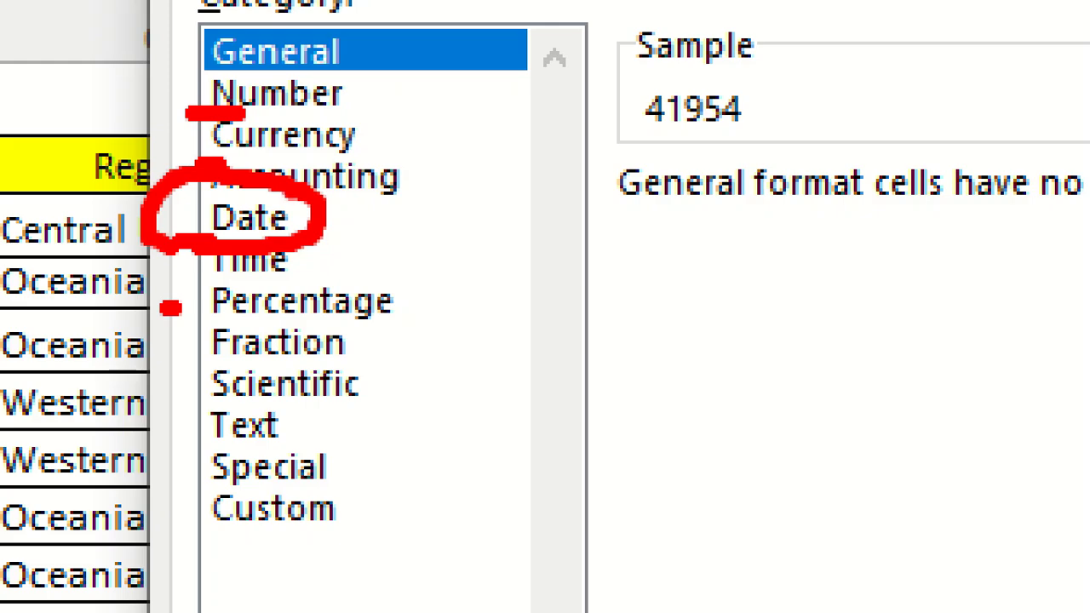
pyautogui.press('Escape')
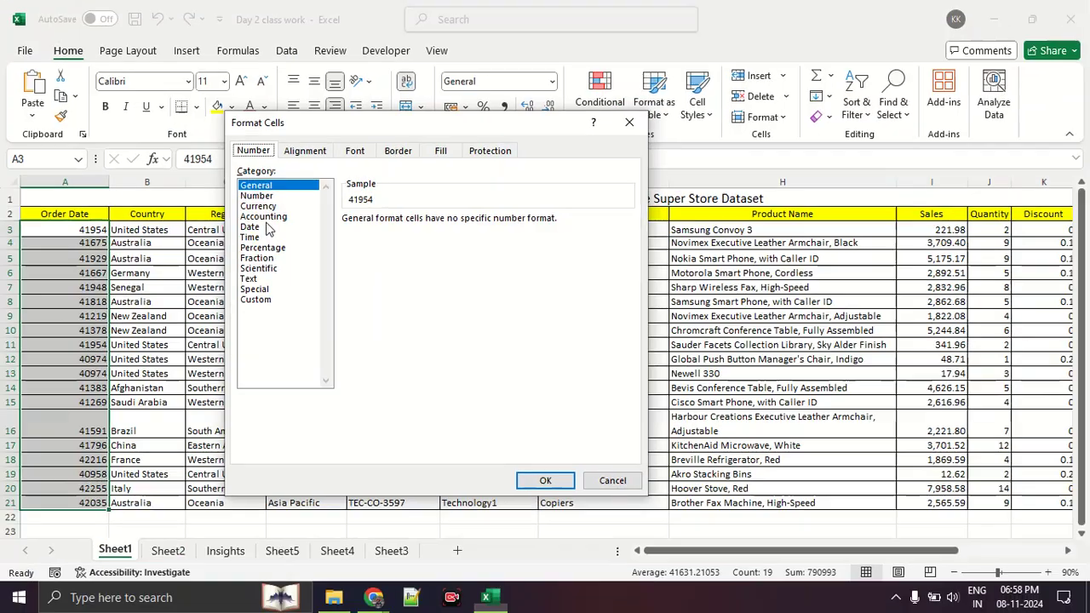
# Format the Order Date values in A3:A21 as Date with the *14-03-2012 type.
pyautogui.click(251, 218)
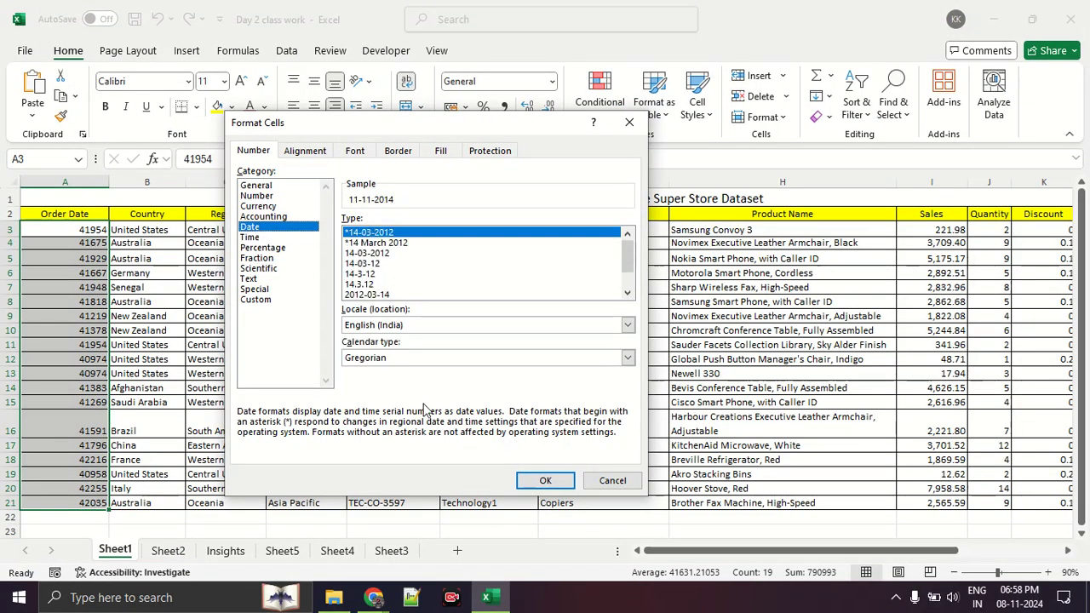
pyautogui.click(530, 481)
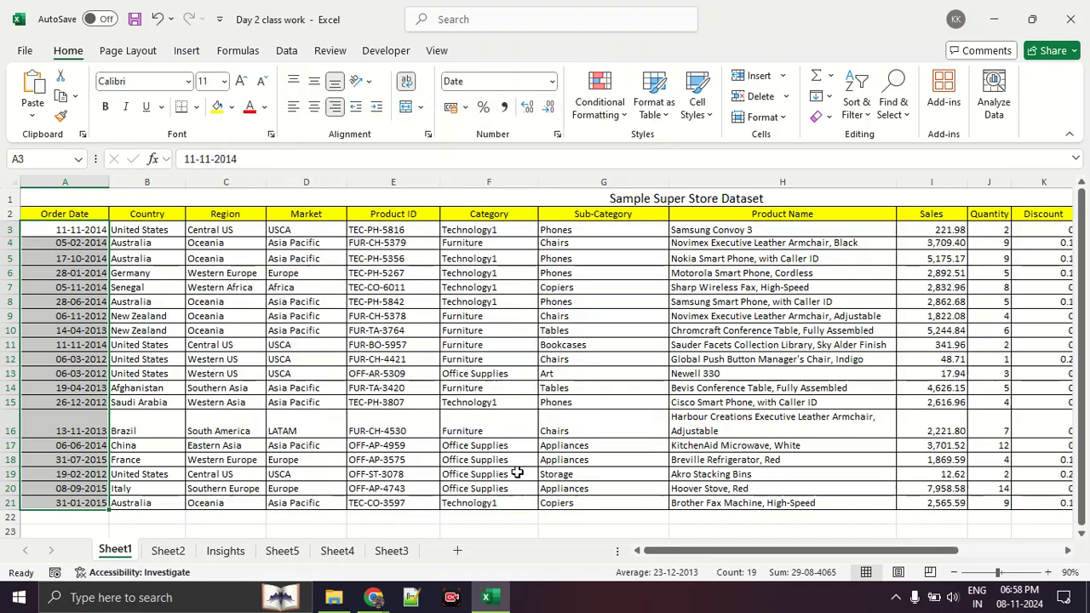
pyautogui.click(134, 316)
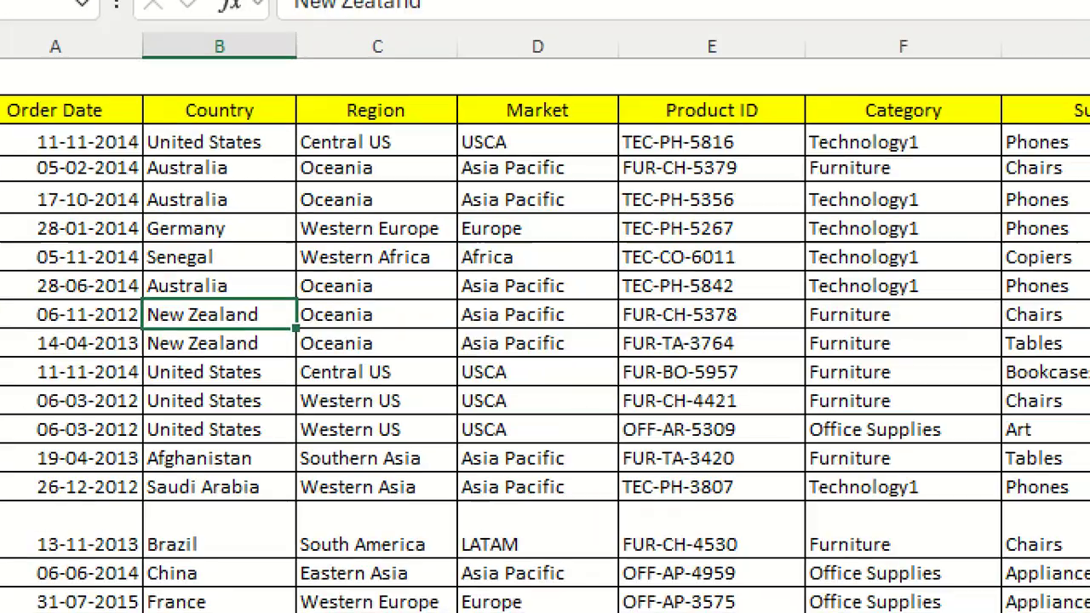
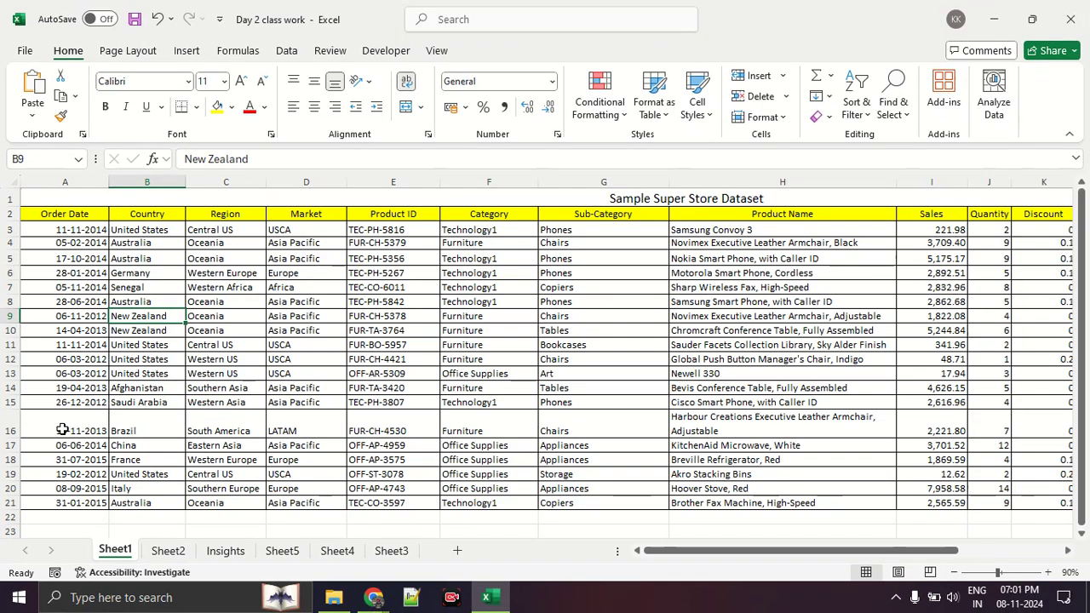
# Circle the order date of the Saudi Arabia row in red in a magnified view.
pyautogui.scroll(-1, 102, 396)
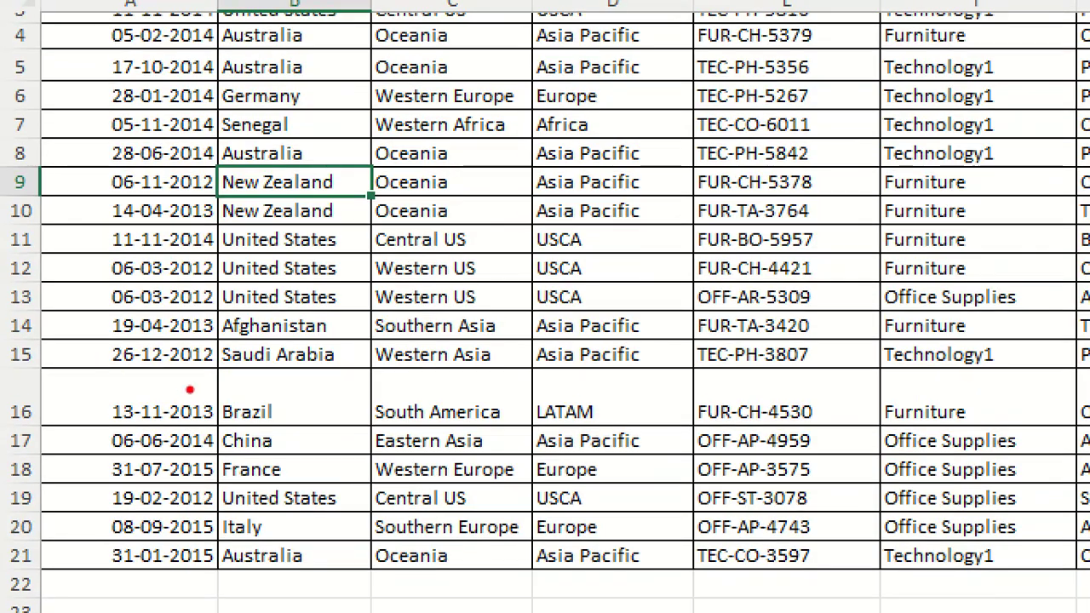
pyautogui.moveTo(89, 342)
pyautogui.mouseDown()
pyautogui.moveTo(66, 342)
pyautogui.moveTo(109, 361)
pyautogui.mouseUp()
pyautogui.moveTo(219, 357); pyautogui.dragTo(89, 289)
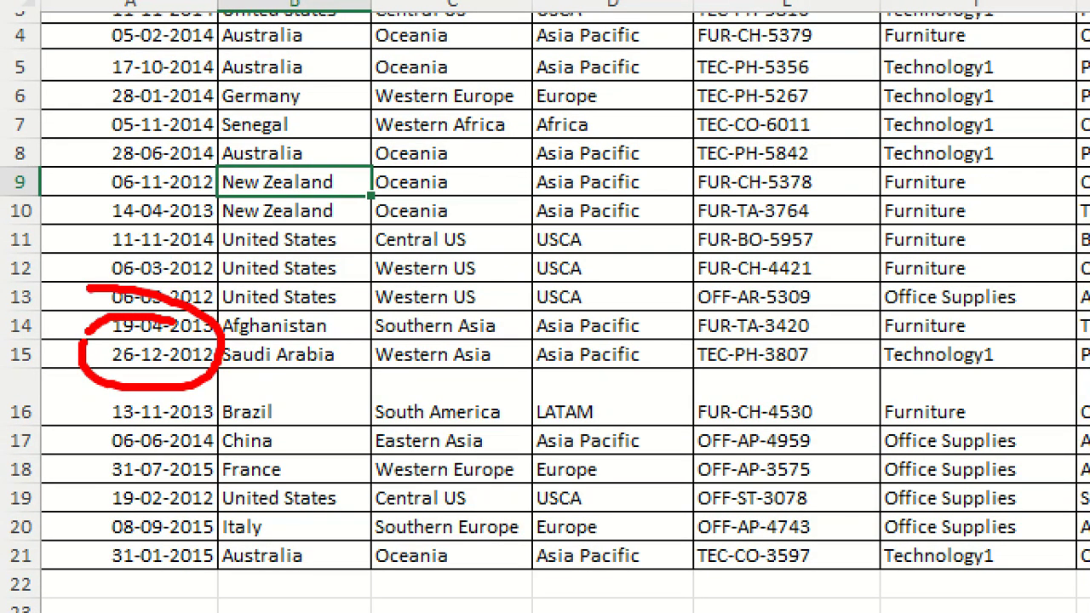
pyautogui.press('Escape')
pyautogui.scroll(1, 44, 326)
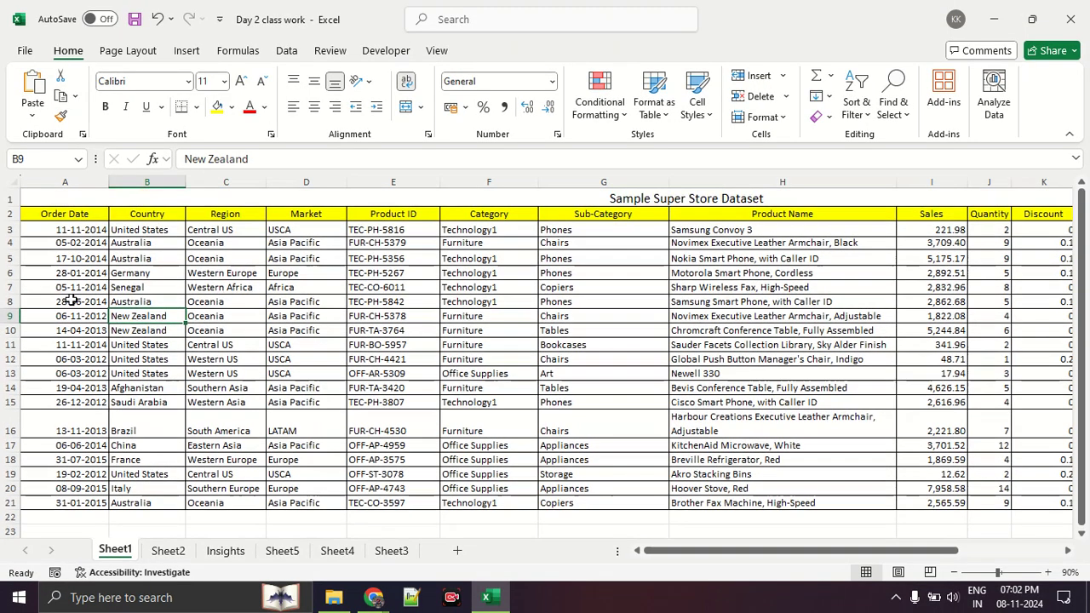
# Reopen Format Cells for A3:A21, circle its category list and the sheet's Category column, and draw red lines from Text and Percentage.
pyautogui.moveTo(82, 229); pyautogui.dragTo(86, 496)
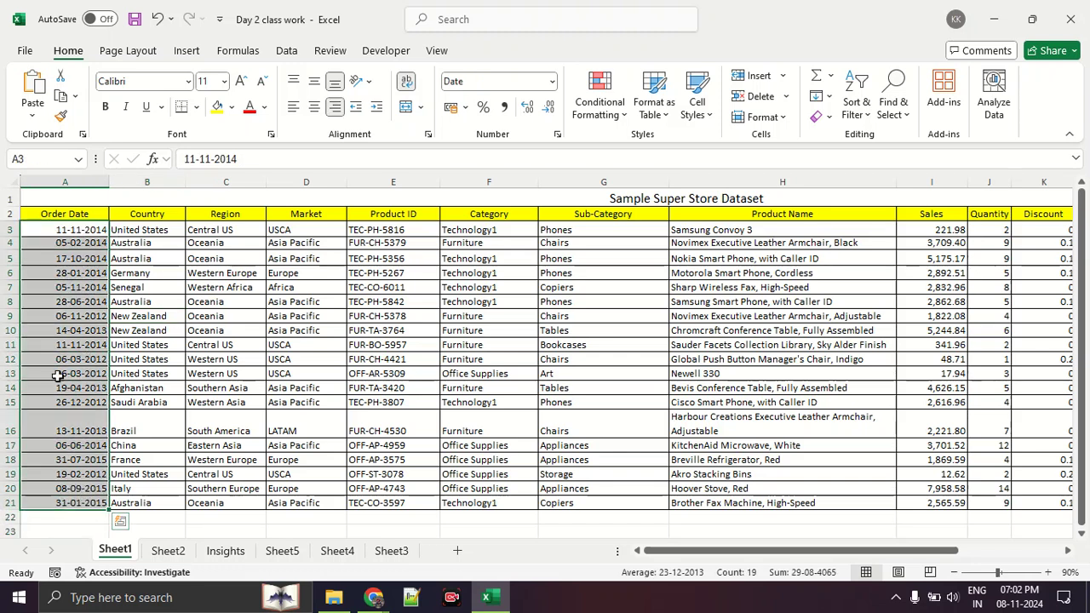
pyautogui.rightClick(54, 334)
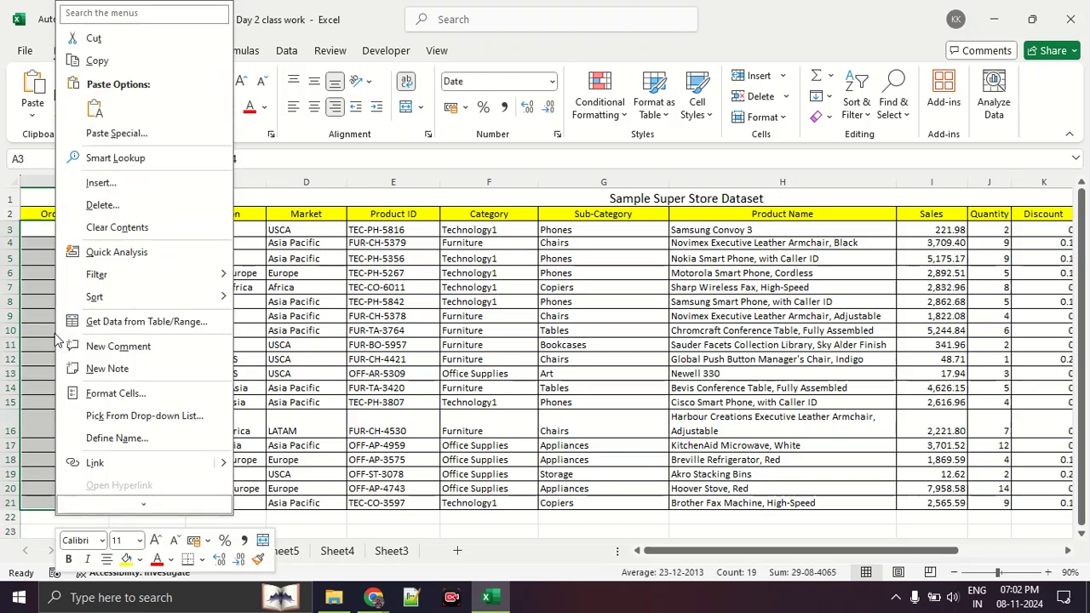
pyautogui.click(117, 395)
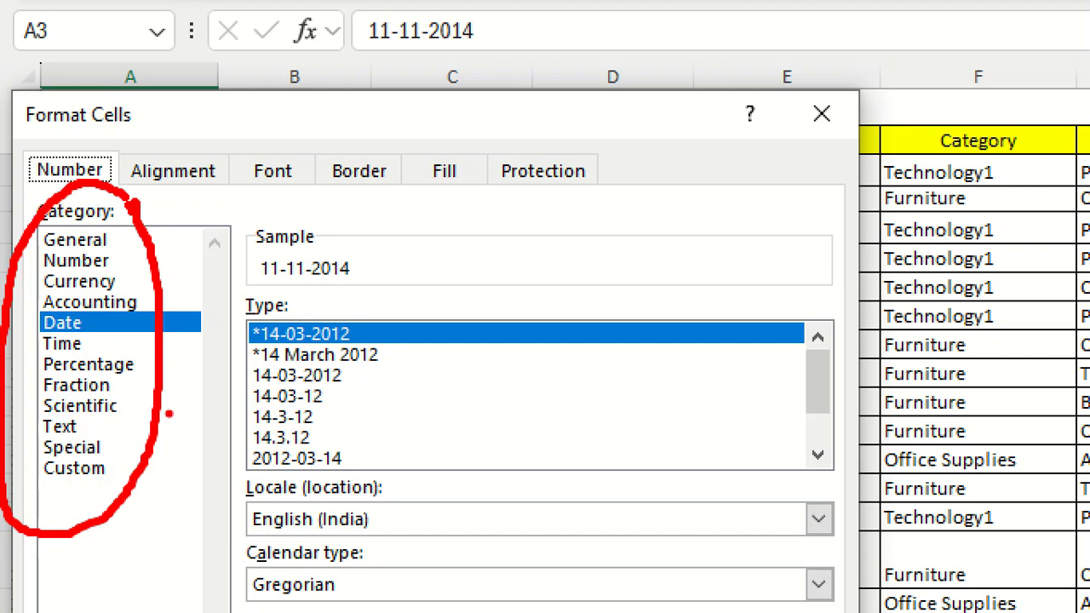
pyautogui.moveTo(92, 424); pyautogui.dragTo(113, 424)
pyautogui.moveTo(932, 126)
pyautogui.mouseDown()
pyautogui.moveTo(1007, 136)
pyautogui.moveTo(839, 273)
pyautogui.moveTo(868, 526)
pyautogui.moveTo(1035, 460)
pyautogui.moveTo(1030, 146)
pyautogui.moveTo(1014, 120)
pyautogui.mouseUp()
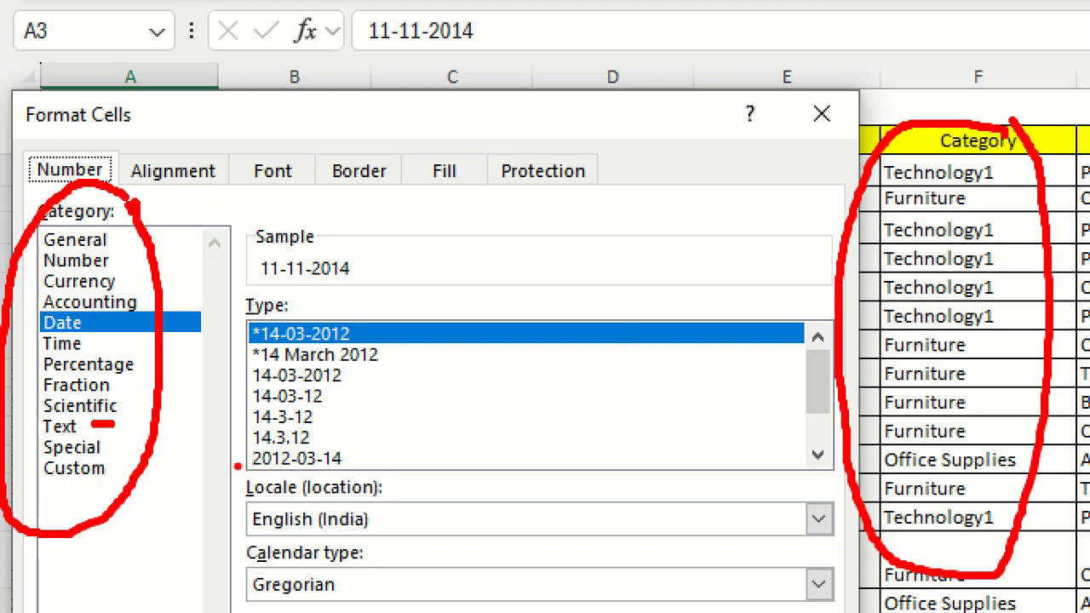
pyautogui.moveTo(94, 424); pyautogui.dragTo(252, 424)
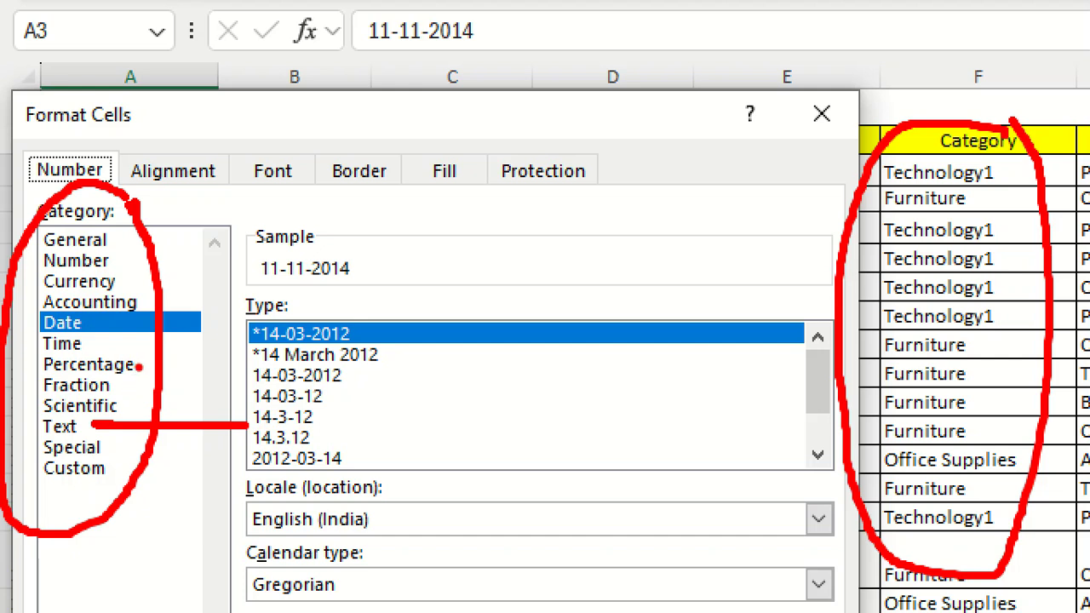
pyautogui.moveTo(138, 366); pyautogui.dragTo(245, 353)
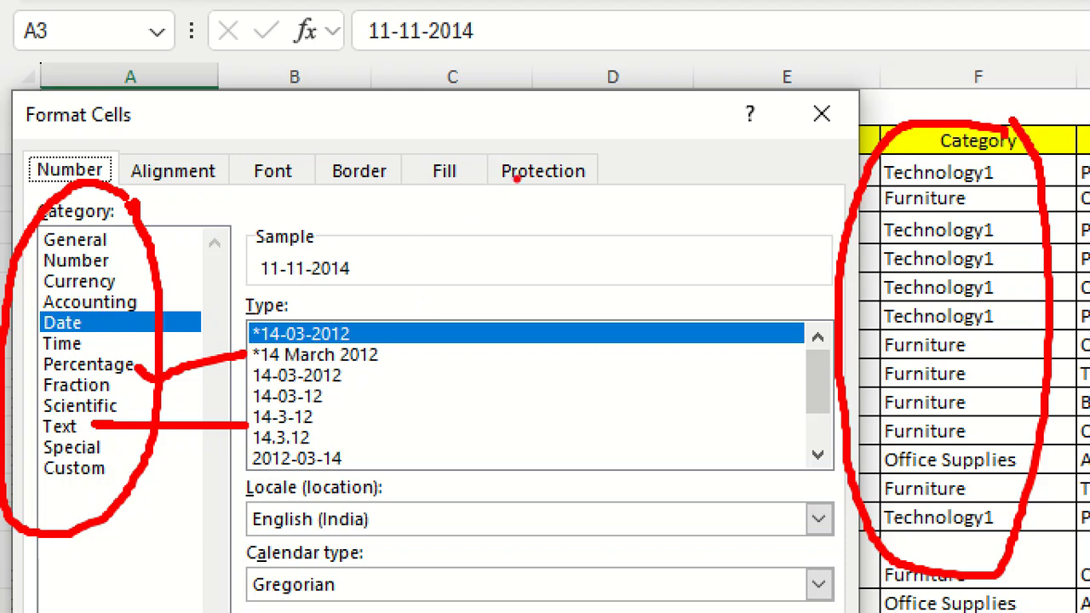
# Annotate the Format Cells dialog with an underlined 1-1-1900 in red and close the dialog without applying anything.
pyautogui.moveTo(518, 128); pyautogui.dragTo(518, 151)
pyautogui.write('1-1-1900')
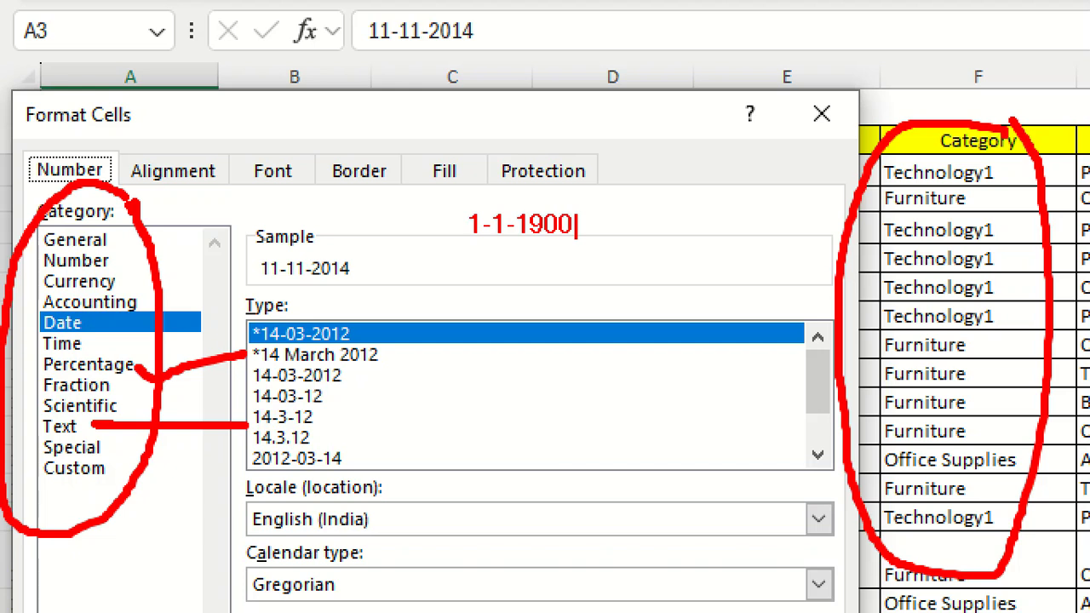
pyautogui.moveTo(460, 248); pyautogui.dragTo(589, 249)
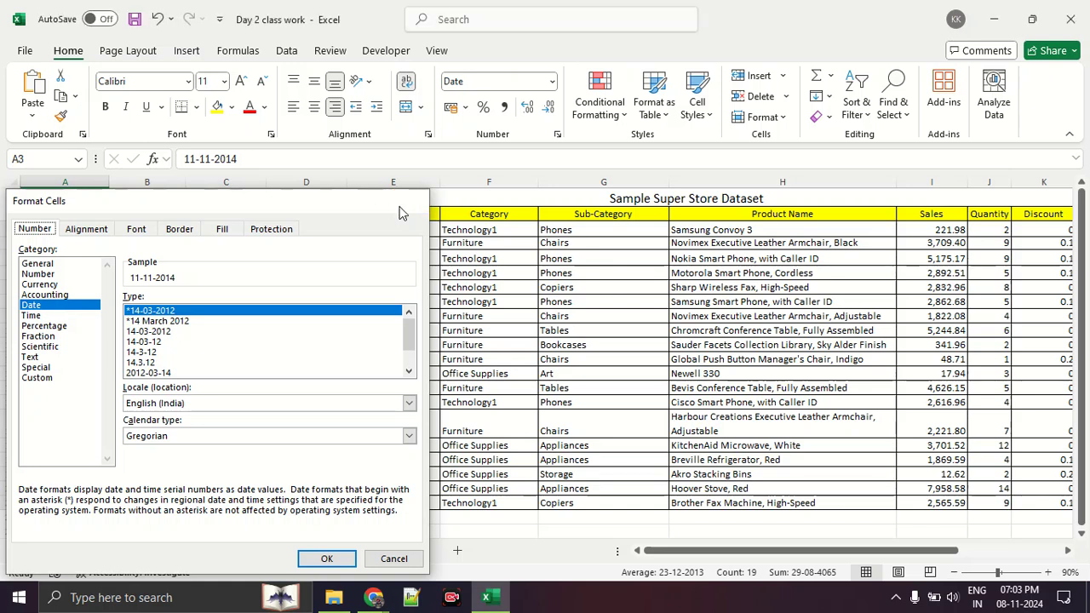
pyautogui.click(821, 114)
# Select the Country values in B3:B21 and preview the Text number format for them in Format Cells.
pyautogui.click(160, 232)
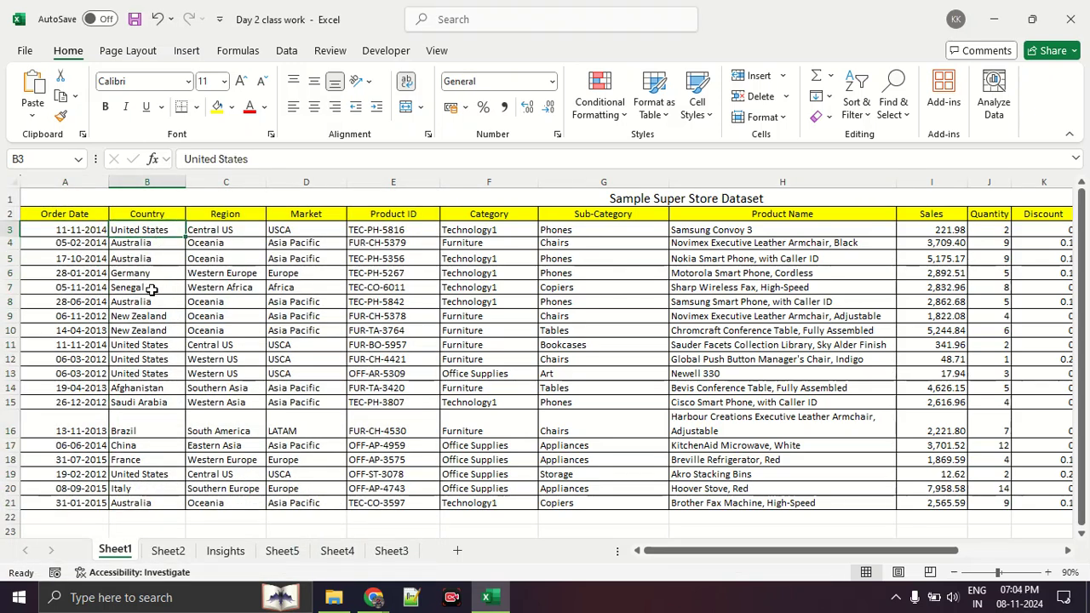
pyautogui.click(159, 253)
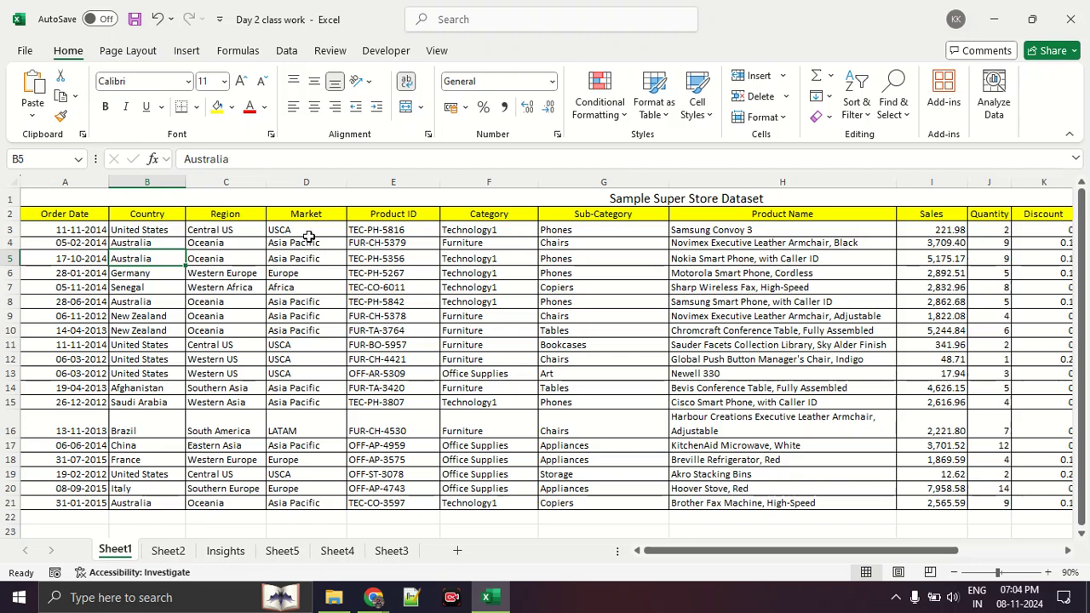
pyautogui.click(155, 230)
pyautogui.moveTo(154, 230); pyautogui.dragTo(171, 497)
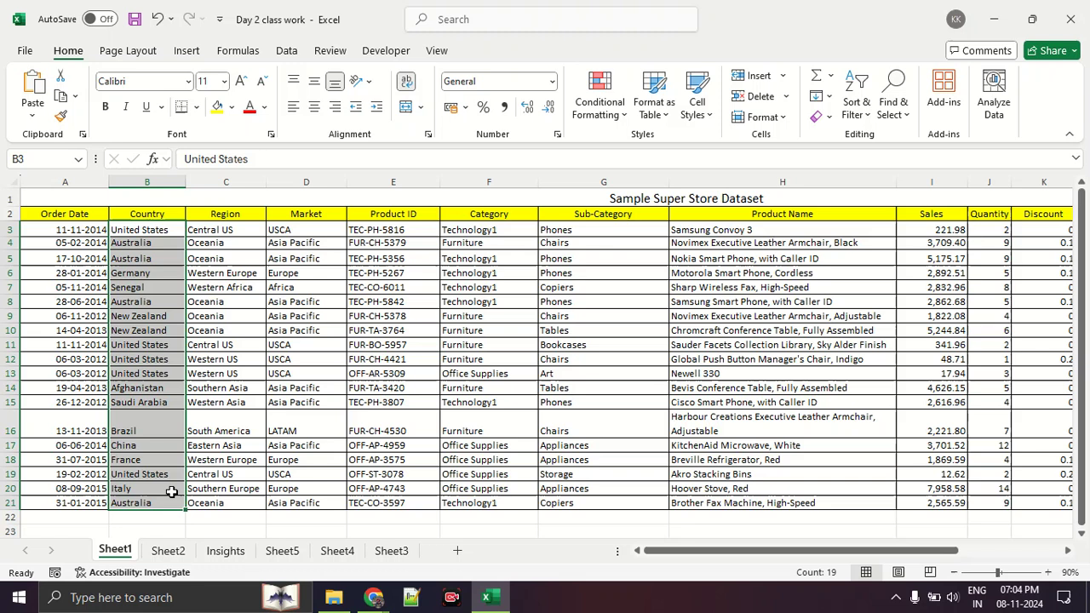
pyautogui.rightClick(171, 498)
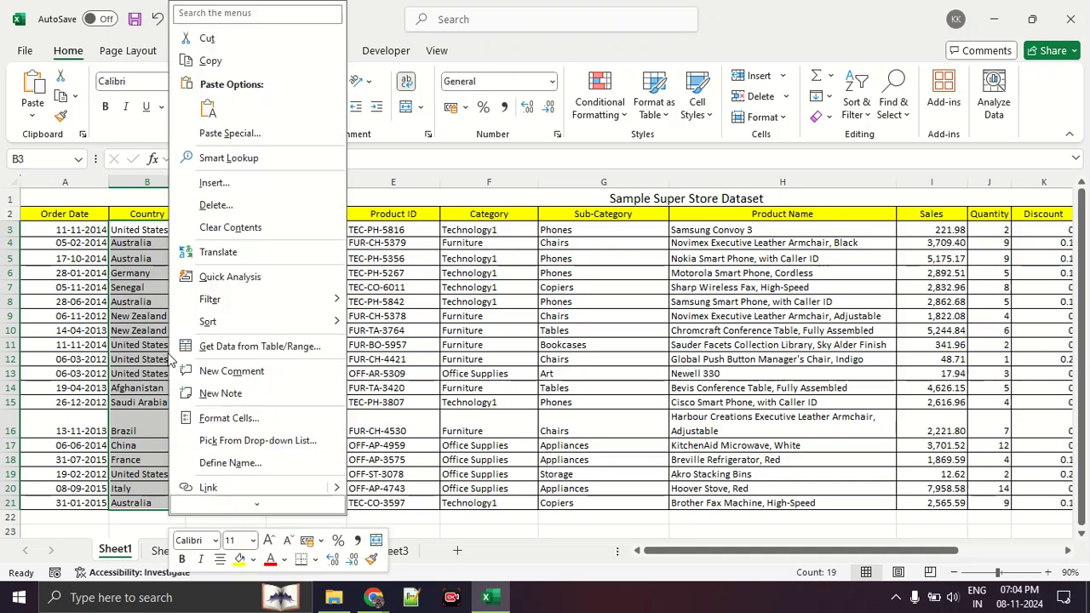
pyautogui.click(223, 417)
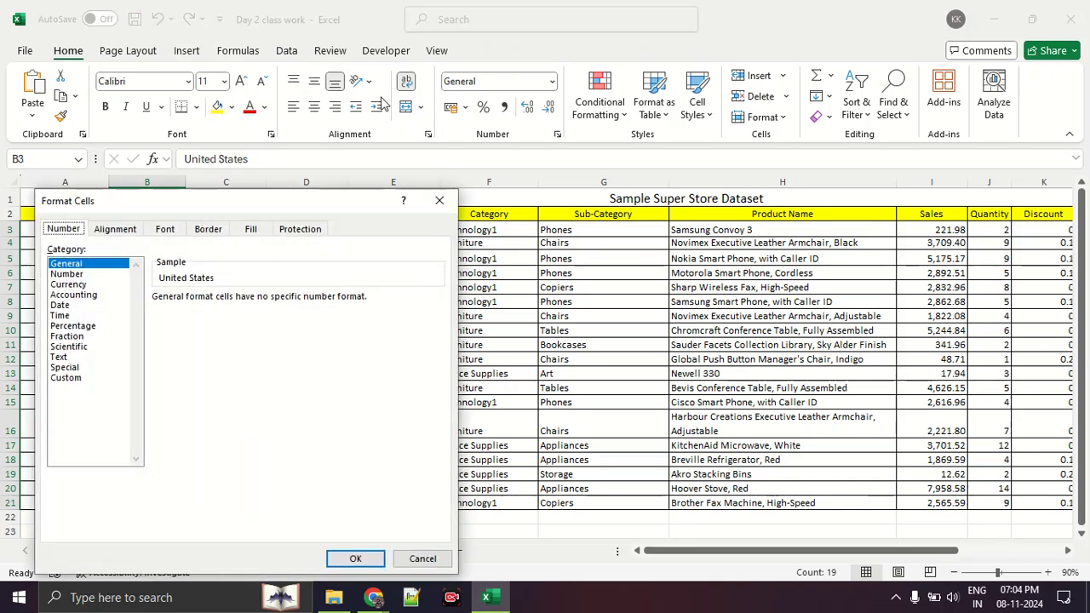
pyautogui.moveTo(264, 203); pyautogui.dragTo(380, 58)
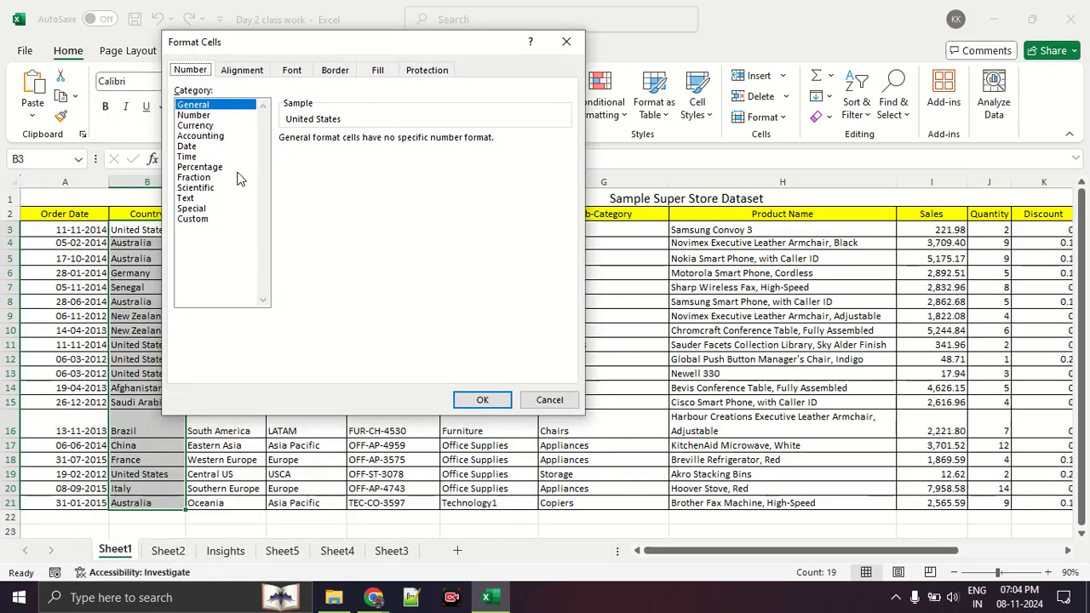
pyautogui.click(194, 199)
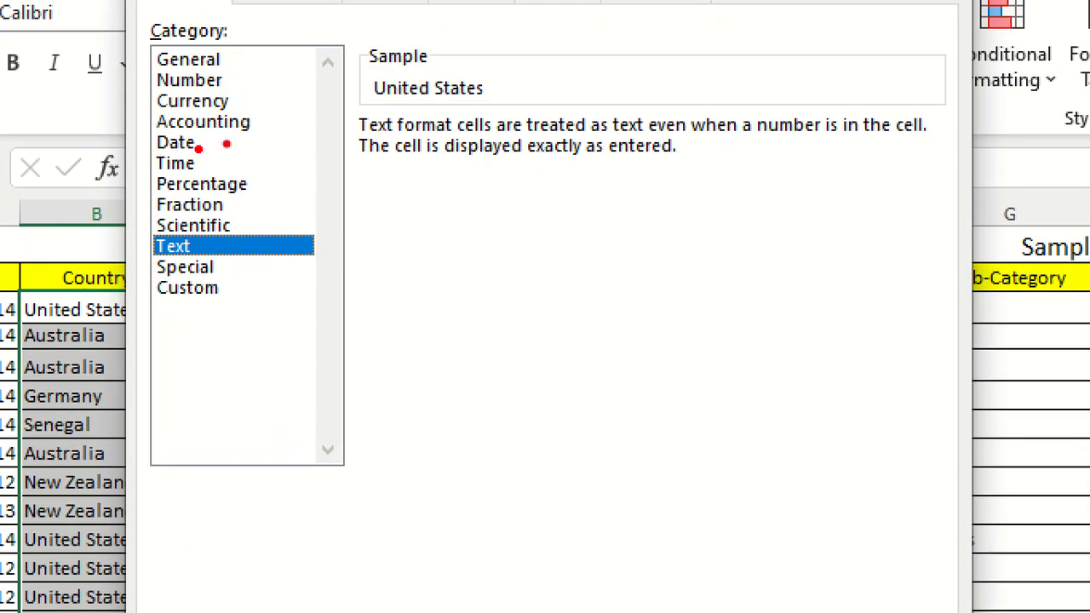
# Mark the number categories in Format Cells in red and close the dialog without applying the Text format.
pyautogui.moveTo(280, 136); pyautogui.dragTo(287, 129)
pyautogui.moveTo(291, 92); pyautogui.dragTo(288, 76)
pyautogui.moveTo(281, 59)
pyautogui.mouseDown()
pyautogui.moveTo(126, 127)
pyautogui.moveTo(278, 285)
pyautogui.moveTo(313, 70)
pyautogui.moveTo(267, 48)
pyautogui.mouseUp()
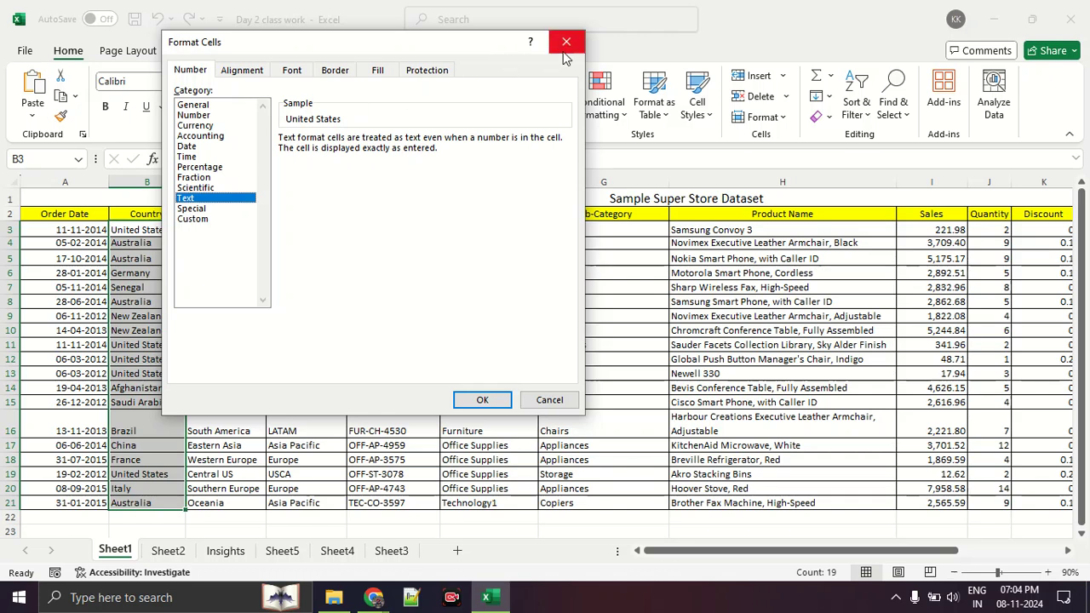
pyautogui.click(564, 53)
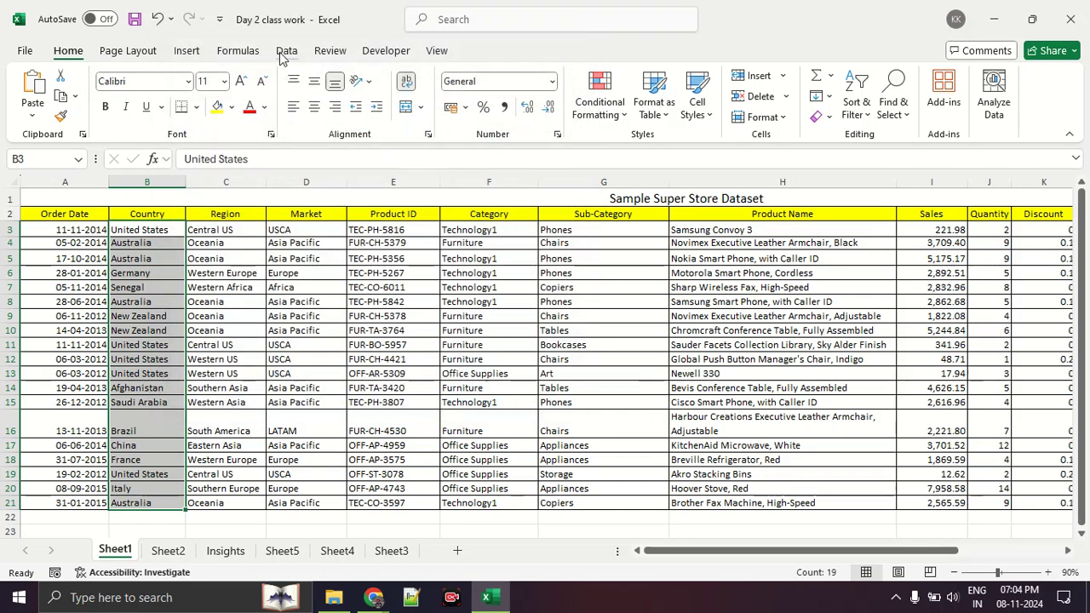
# Review the data, formula and insert commands and mark the Maps chart command in red.
pyautogui.click(282, 52)
pyautogui.click(239, 52)
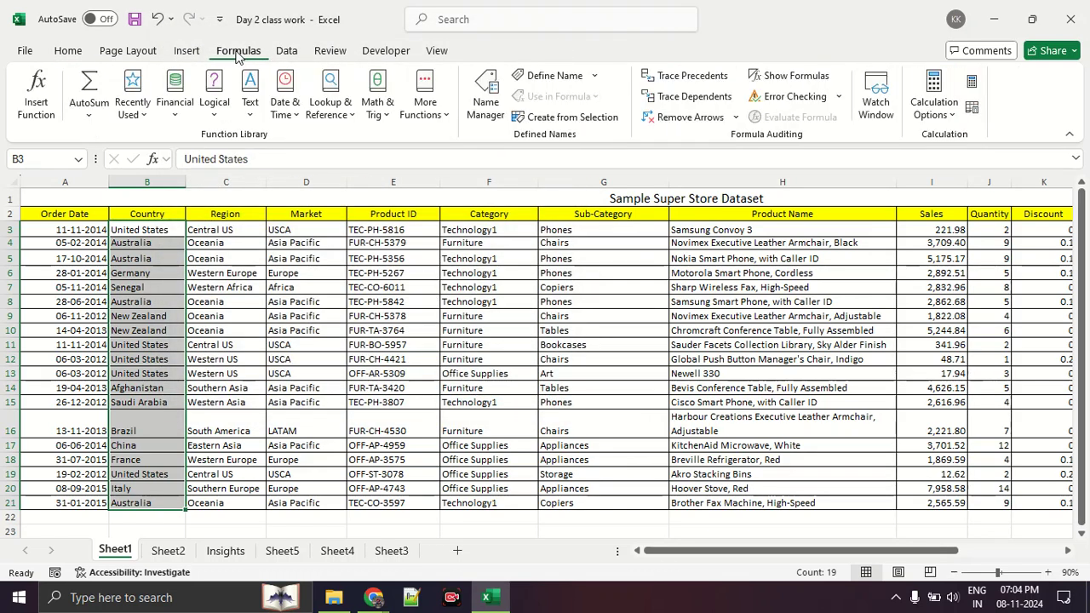
pyautogui.click(187, 50)
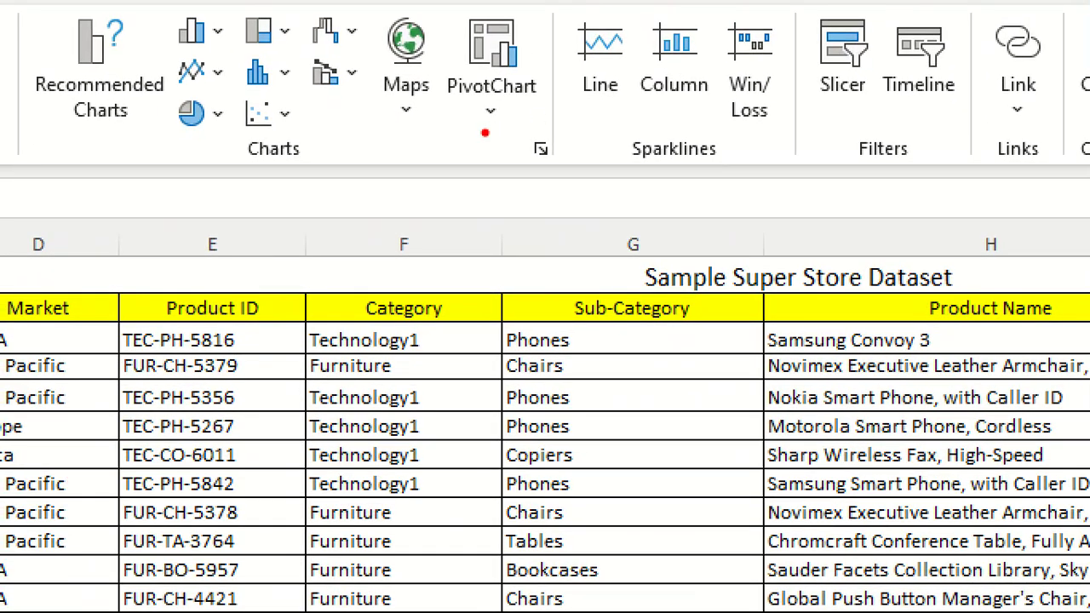
pyautogui.moveTo(409, 130)
pyautogui.mouseDown()
pyautogui.moveTo(428, 136)
pyautogui.moveTo(349, 24)
pyautogui.moveTo(450, 128)
pyautogui.mouseUp()
pyautogui.press('Escape')
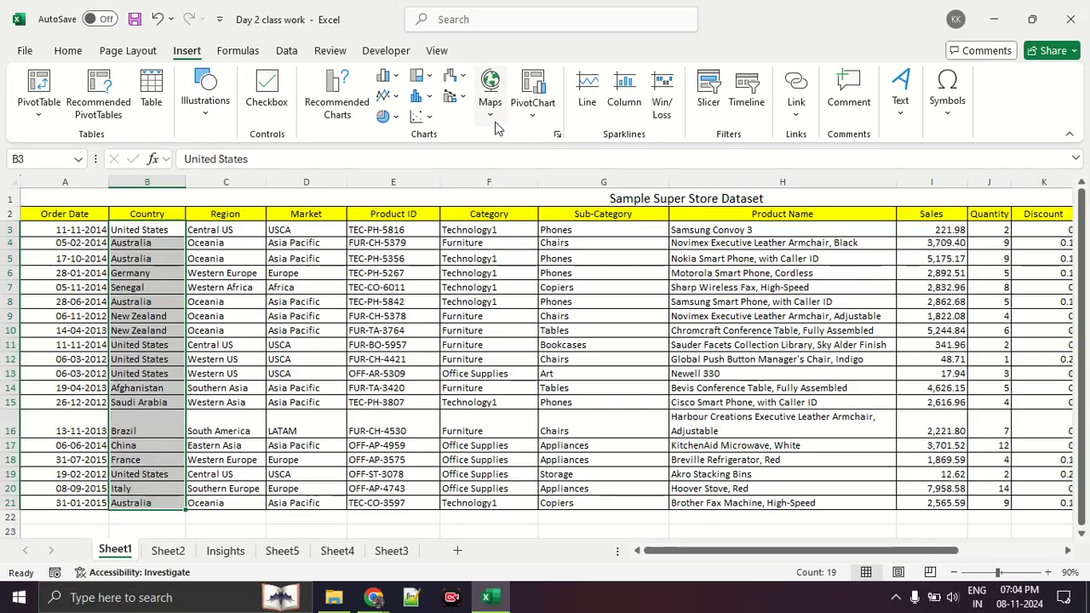
pyautogui.click(495, 123)
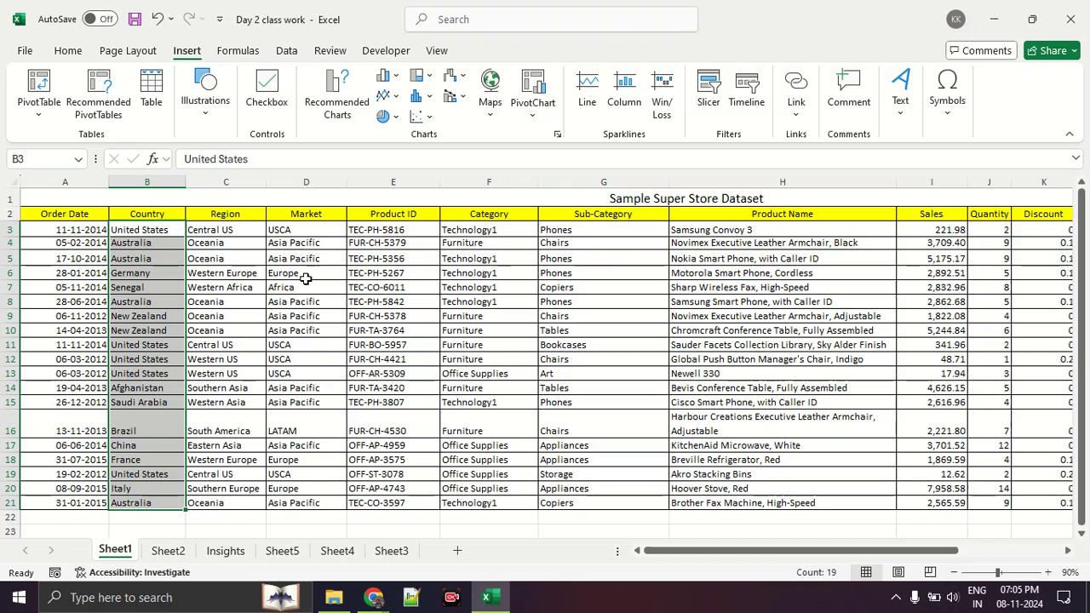
# Format the Region and Market values in C3:D21 as Text through Format Cells.
pyautogui.click(311, 246)
pyautogui.moveTo(240, 230); pyautogui.dragTo(312, 498)
pyautogui.rightClick(311, 349)
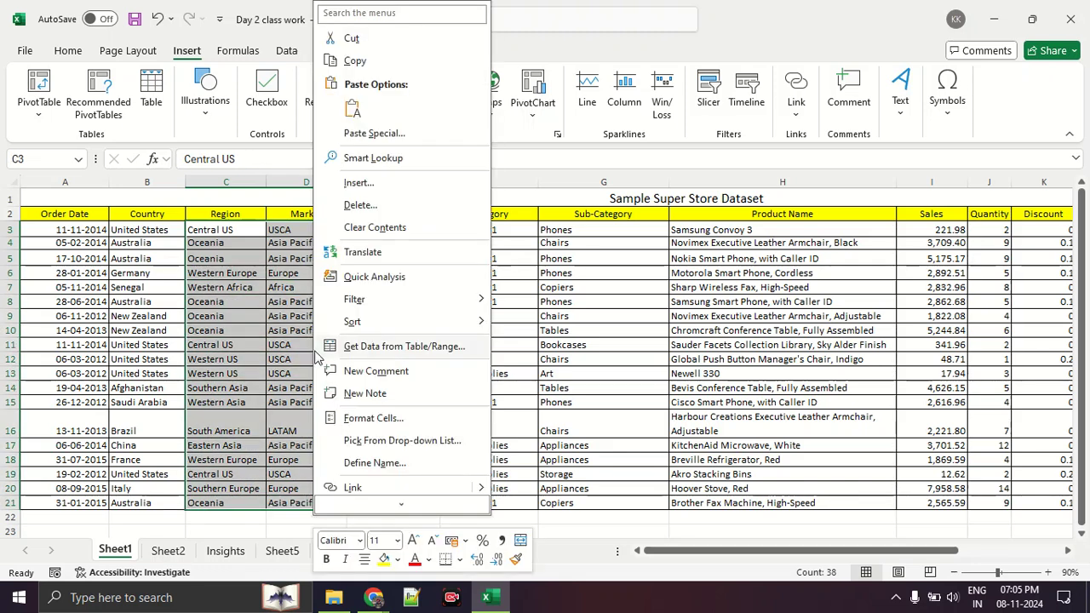
pyautogui.click(413, 419)
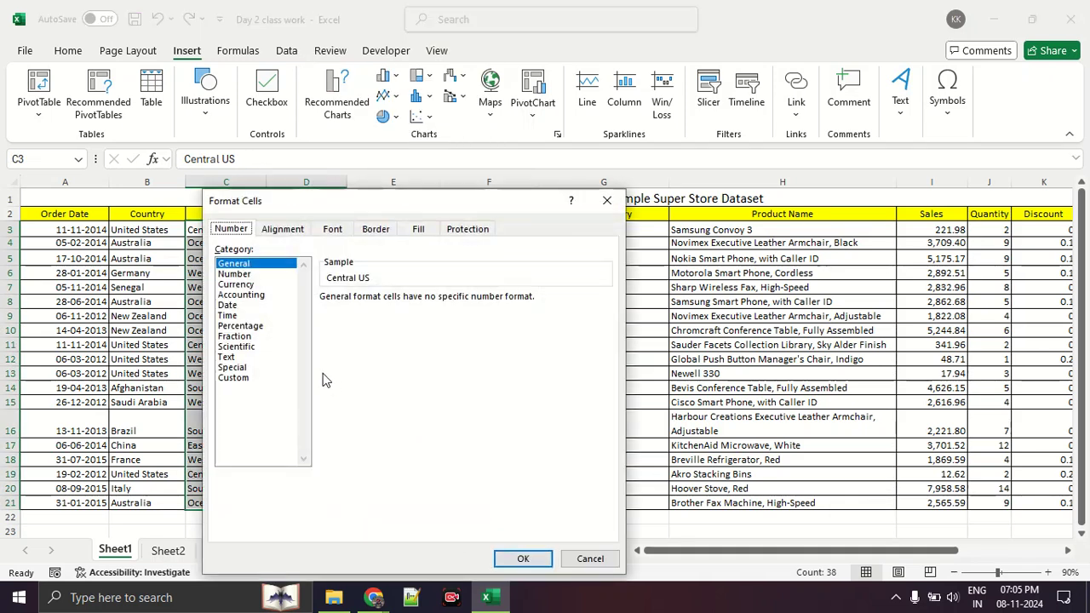
pyautogui.click(240, 358)
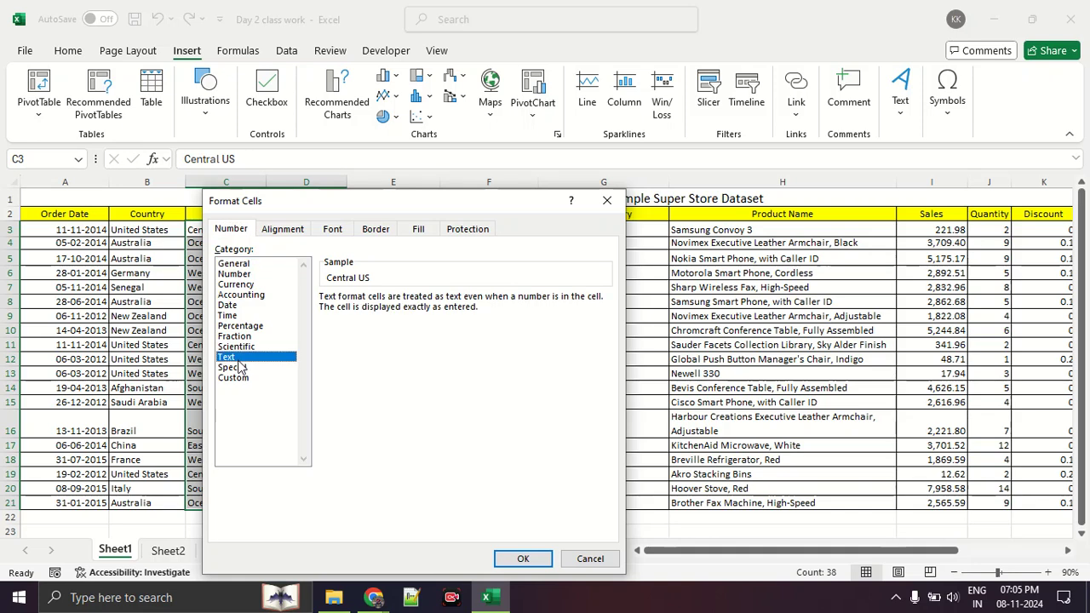
pyautogui.click(510, 559)
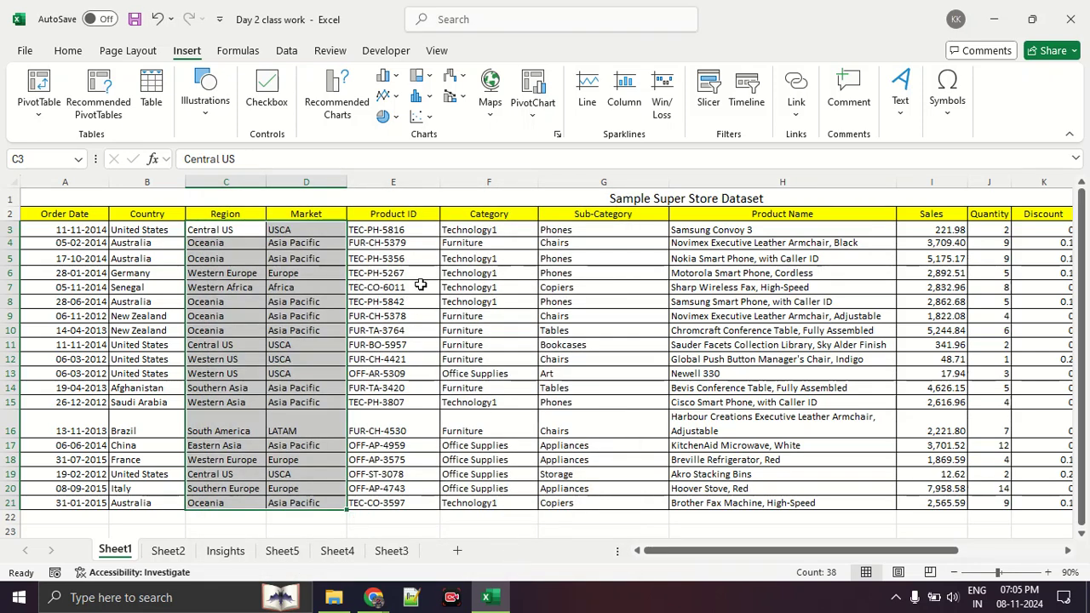
# Examine the mix of letters and numbers in the Product ID values in E3:E21.
pyautogui.click(419, 232)
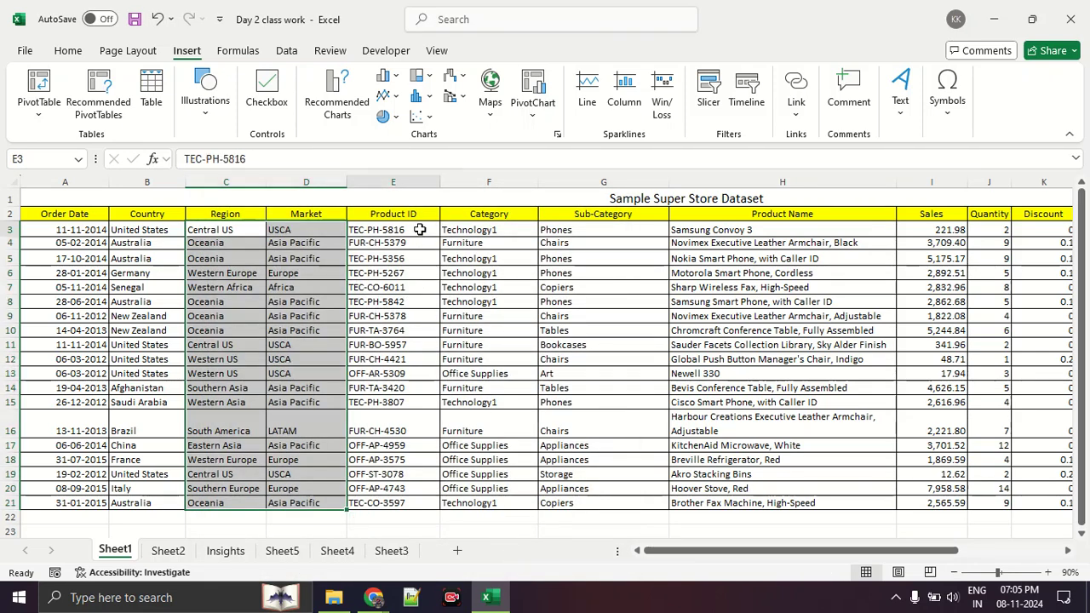
pyautogui.click(418, 298)
pyautogui.click(413, 219)
pyautogui.click(413, 228)
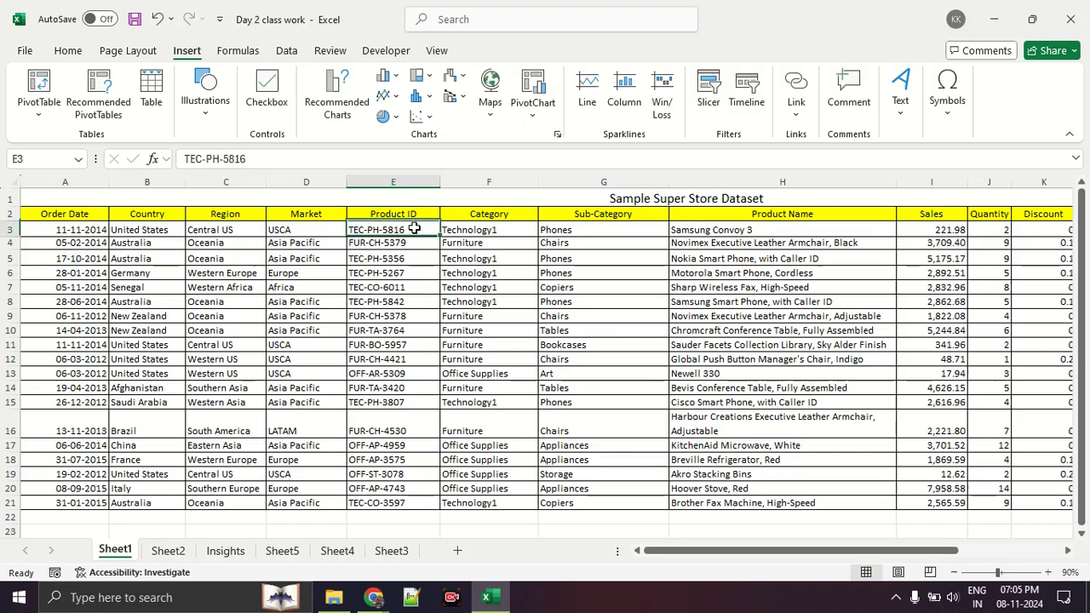
pyautogui.click(420, 258)
pyautogui.moveTo(419, 231); pyautogui.dragTo(426, 503)
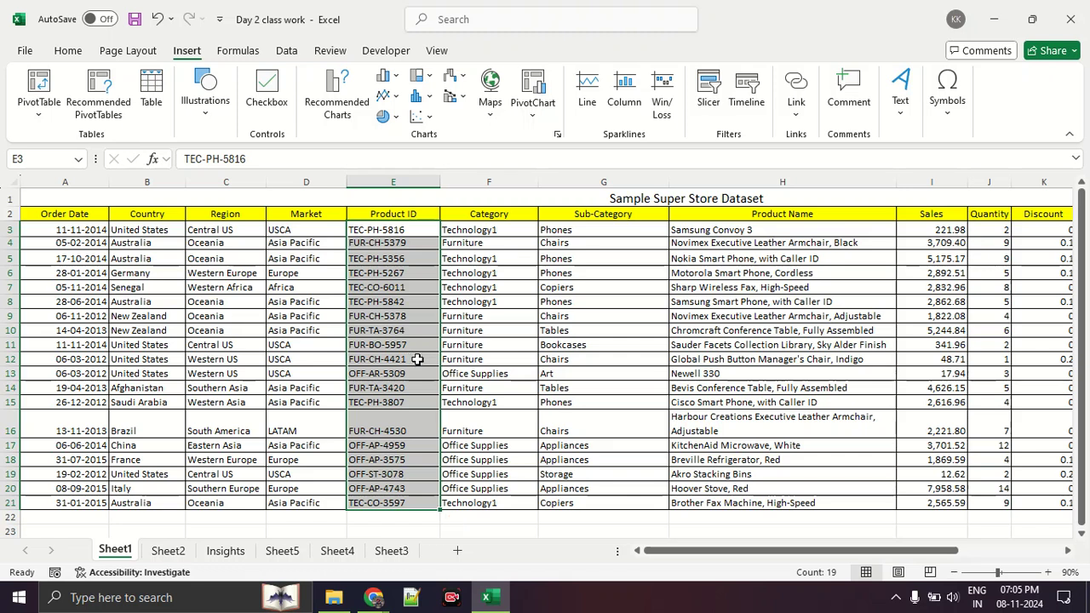
pyautogui.click(417, 358)
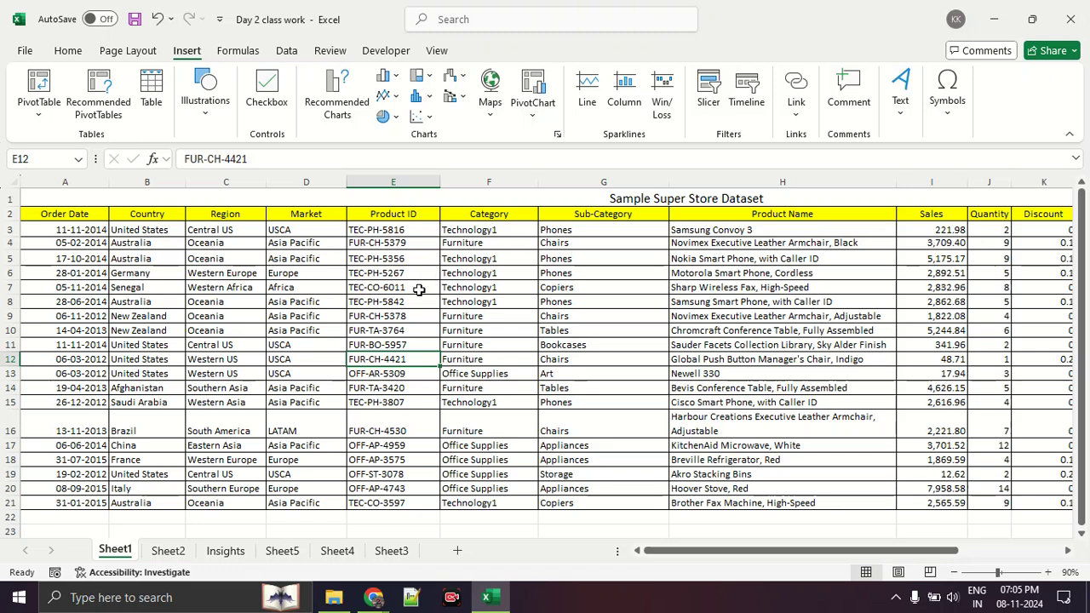
# Open Format Cells for the Product ID values in E3:E21 and circle the General category in red.
pyautogui.click(402, 229)
pyautogui.moveTo(401, 230); pyautogui.dragTo(401, 504)
pyautogui.rightClick(393, 393)
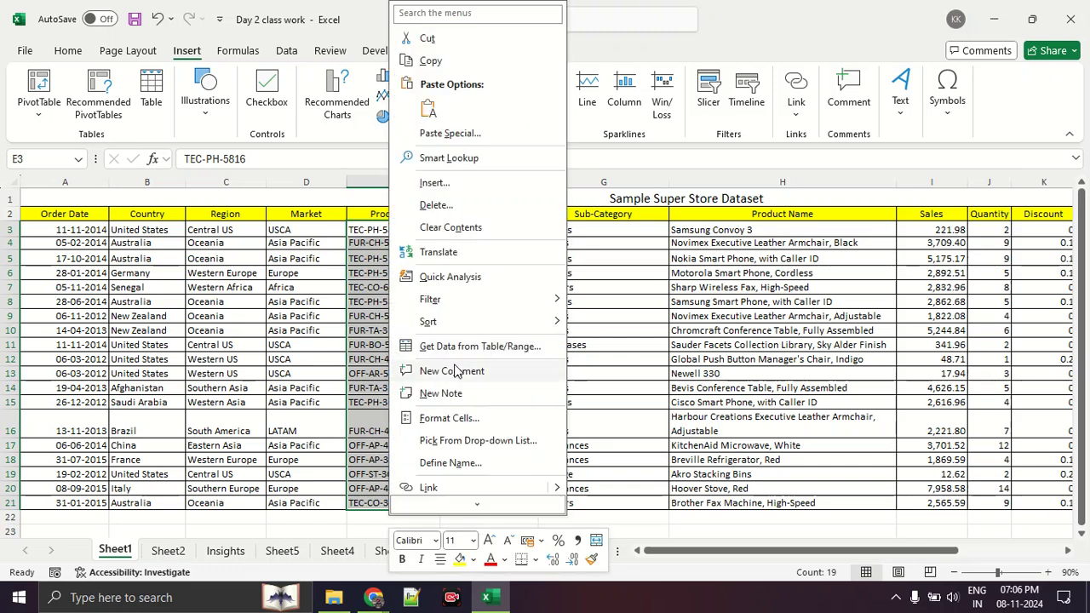
pyautogui.click(464, 419)
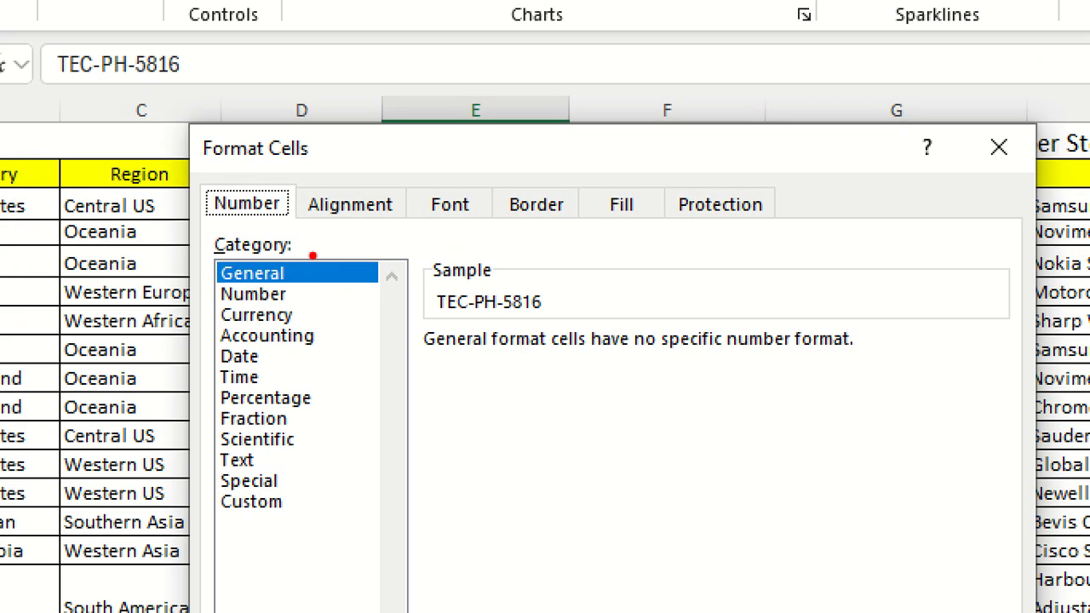
pyautogui.moveTo(312, 255)
pyautogui.mouseDown()
pyautogui.moveTo(205, 263)
pyautogui.moveTo(313, 257)
pyautogui.mouseUp()
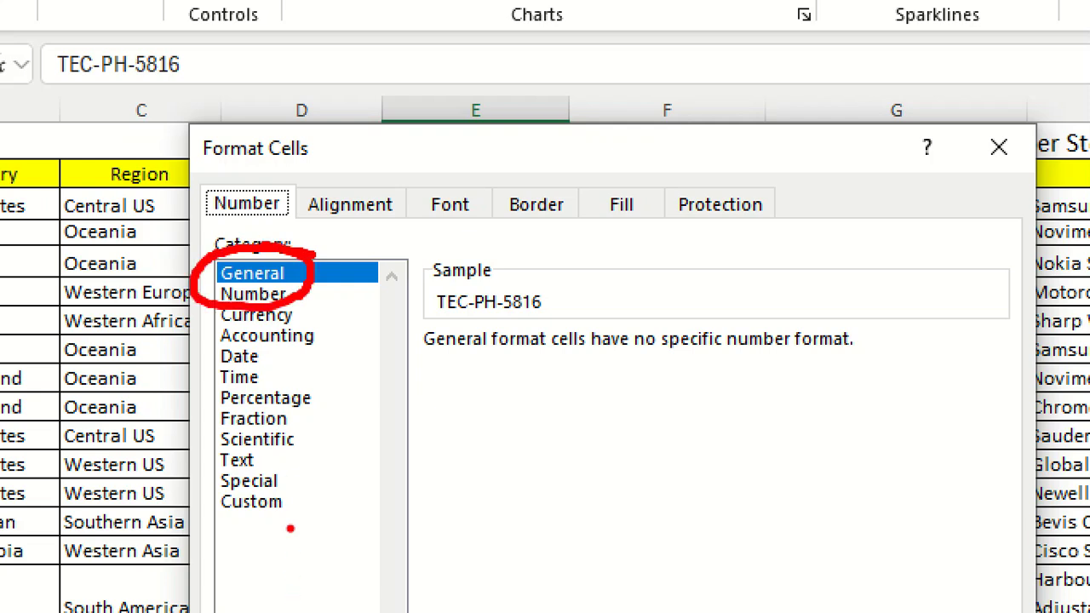
pyautogui.moveTo(298, 495)
pyautogui.mouseDown()
pyautogui.moveTo(195, 502)
pyautogui.moveTo(286, 521)
pyautogui.moveTo(275, 483)
pyautogui.mouseUp()
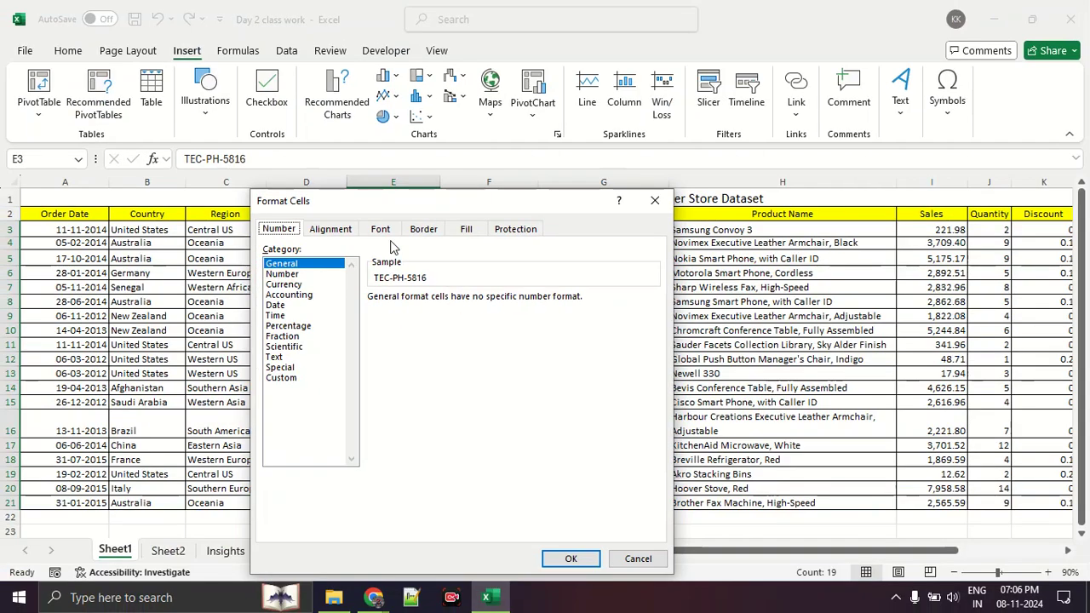
# Clear the red marks and close Format Cells without choosing another number format for the Product ID values.
pyautogui.click(450, 205)
pyautogui.moveTo(393, 189); pyautogui.dragTo(325, 104)
pyautogui.click(575, 101)
pyautogui.click(574, 101)
pyautogui.click(503, 298)
pyautogui.click(391, 190)
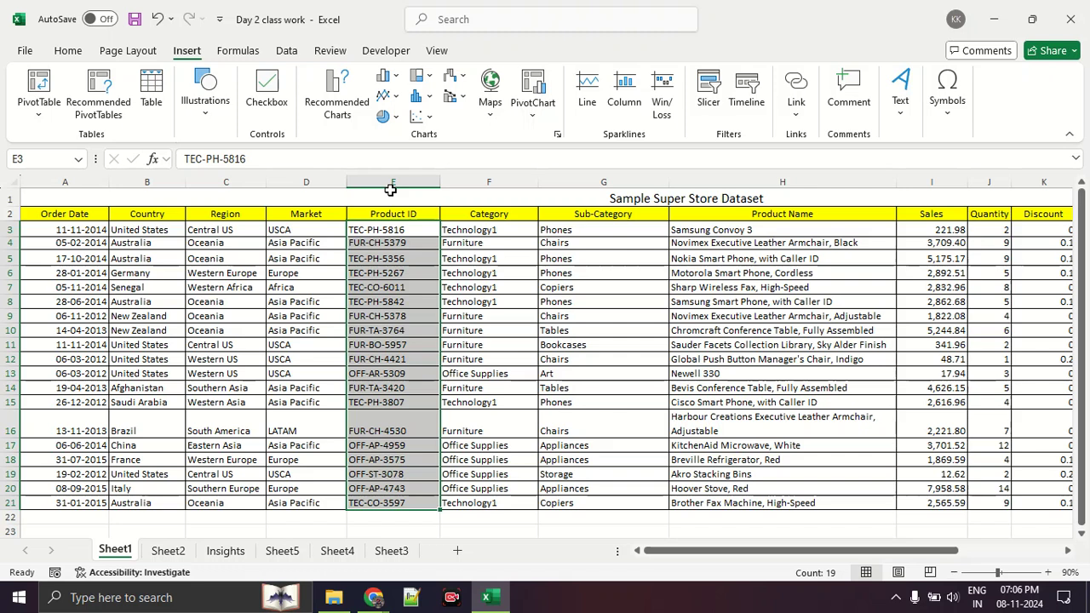
# Format the Category and Sub-Category values in F3:G21 as Text.
pyautogui.click(485, 289)
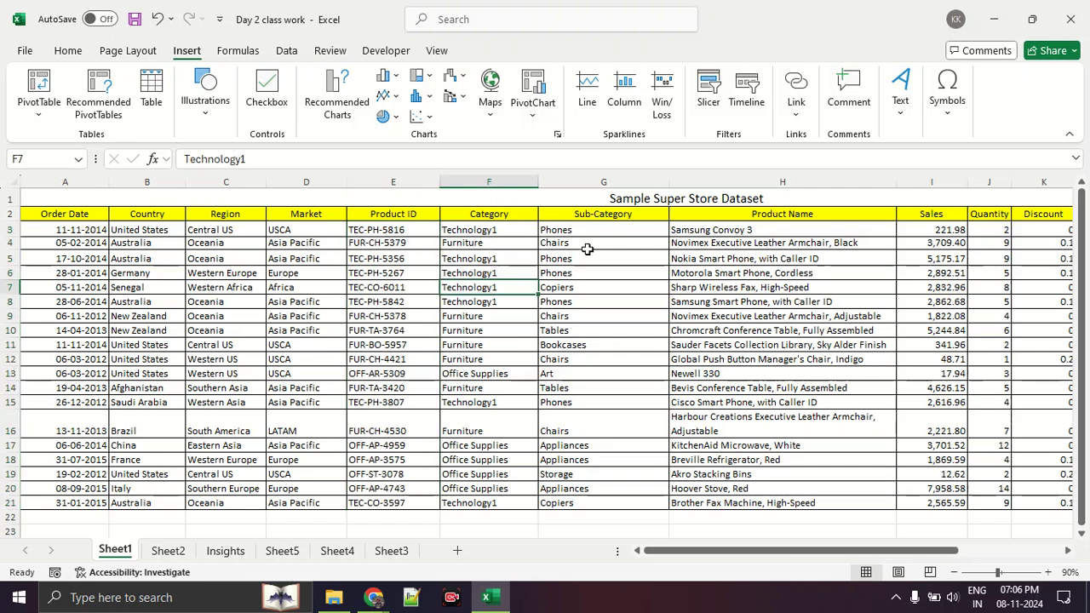
pyautogui.click(501, 230)
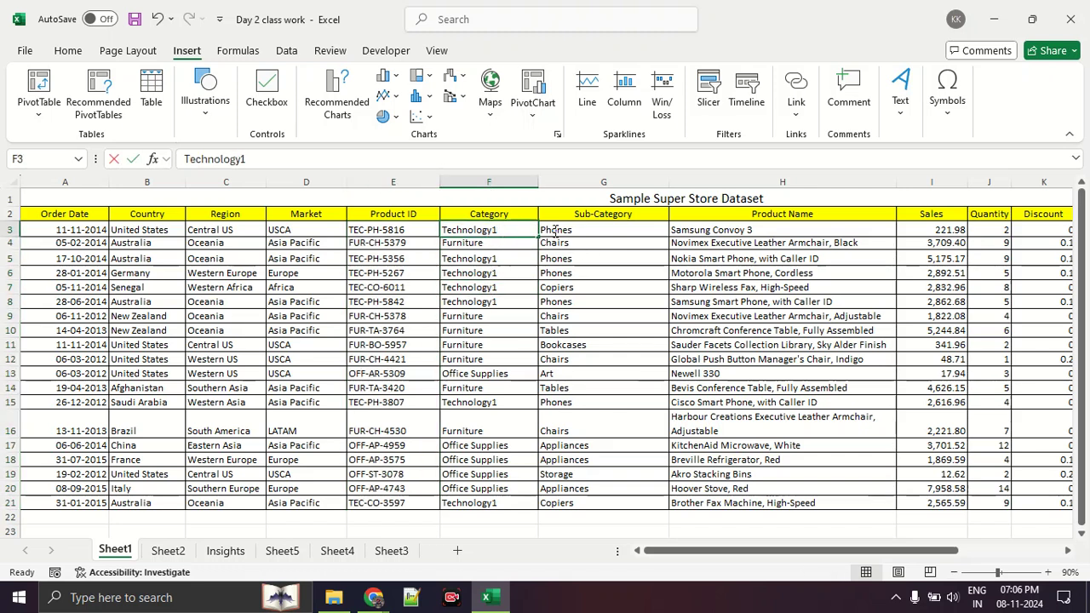
pyautogui.click(560, 289)
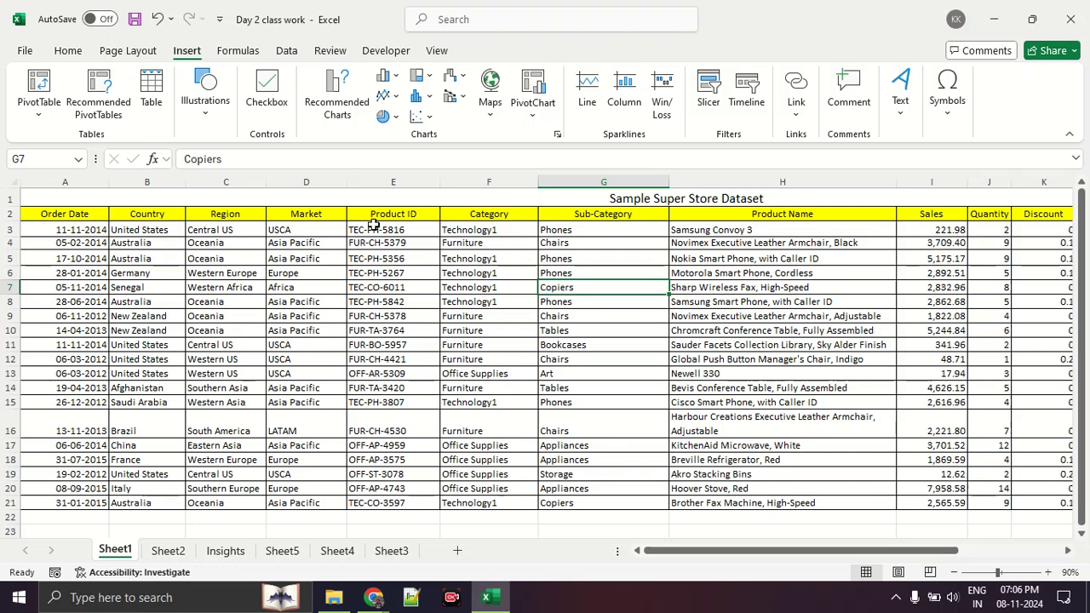
pyautogui.click(68, 51)
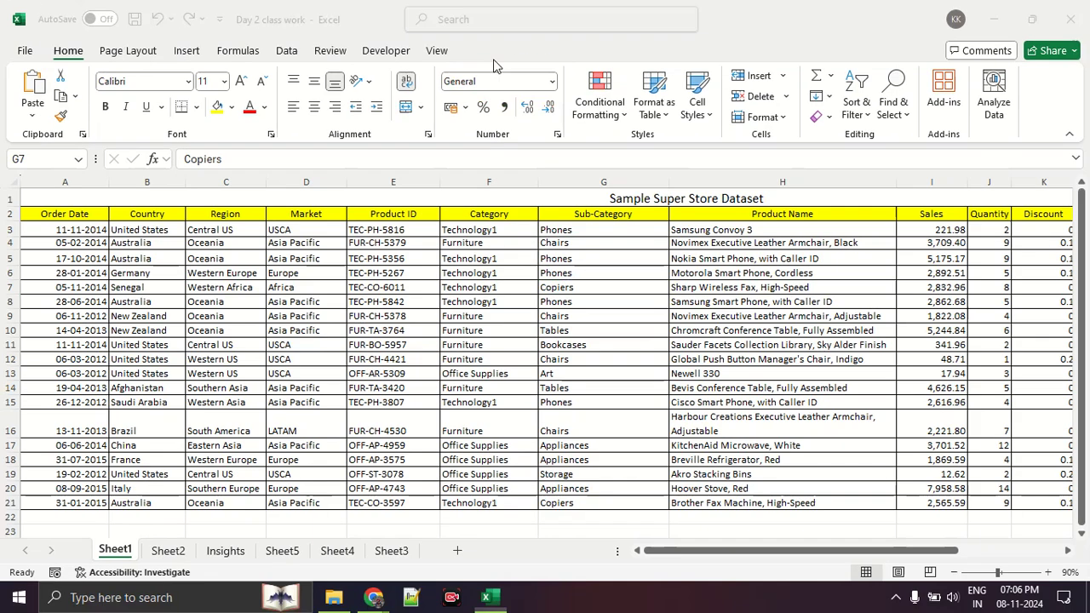
pyautogui.click(587, 387)
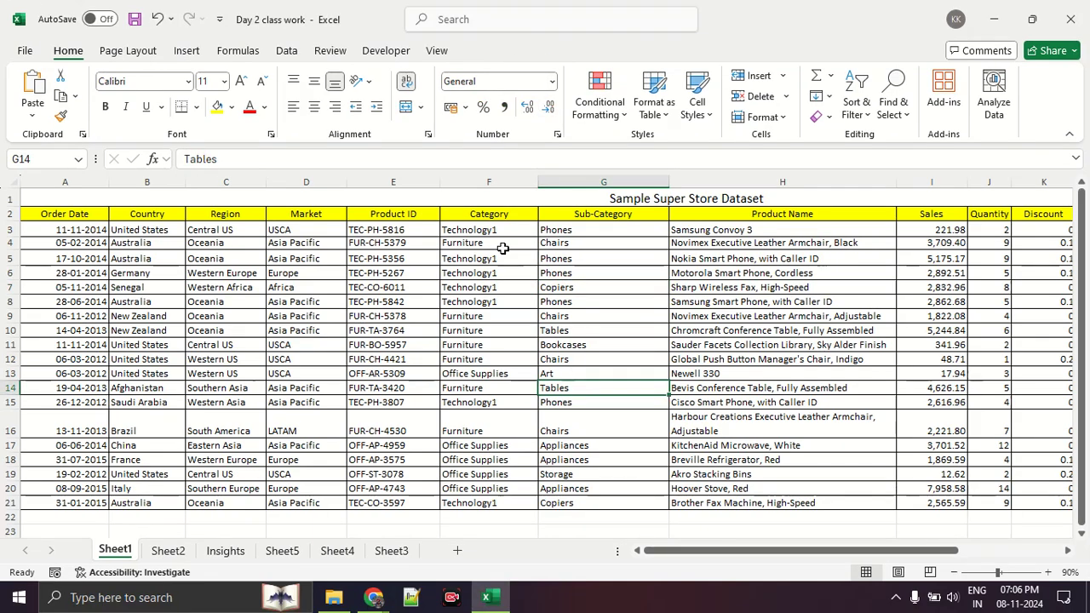
pyautogui.moveTo(501, 231); pyautogui.dragTo(572, 502)
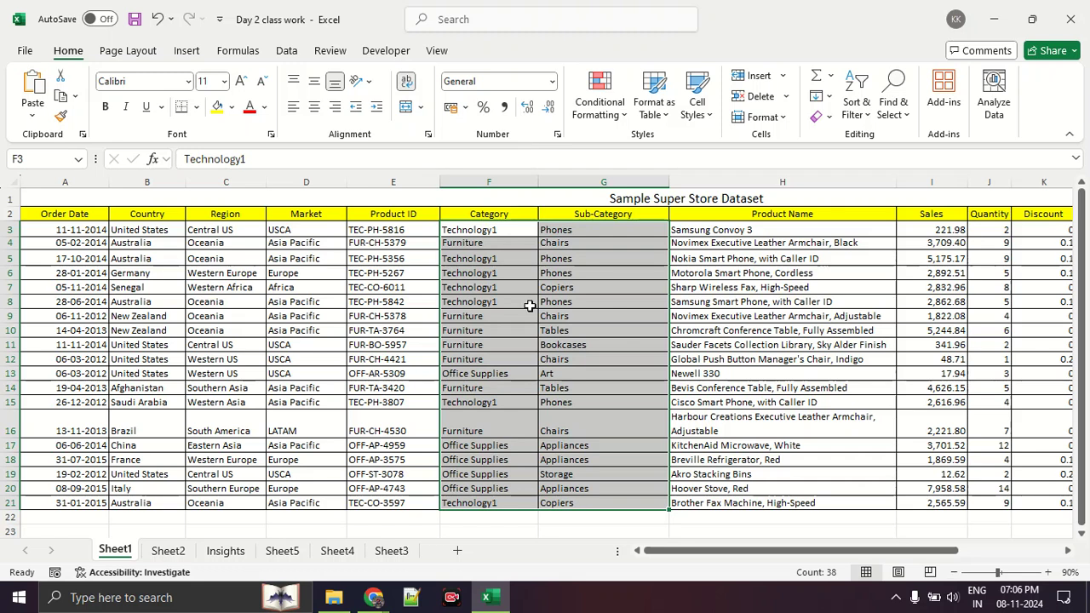
pyautogui.click(554, 84)
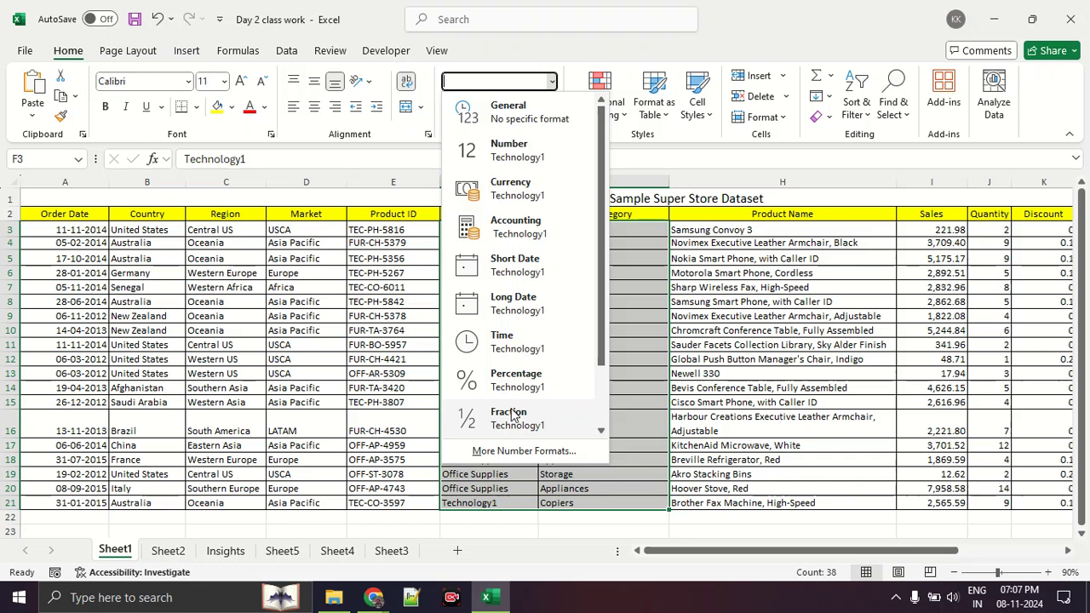
pyautogui.scroll(-1, 528, 336)
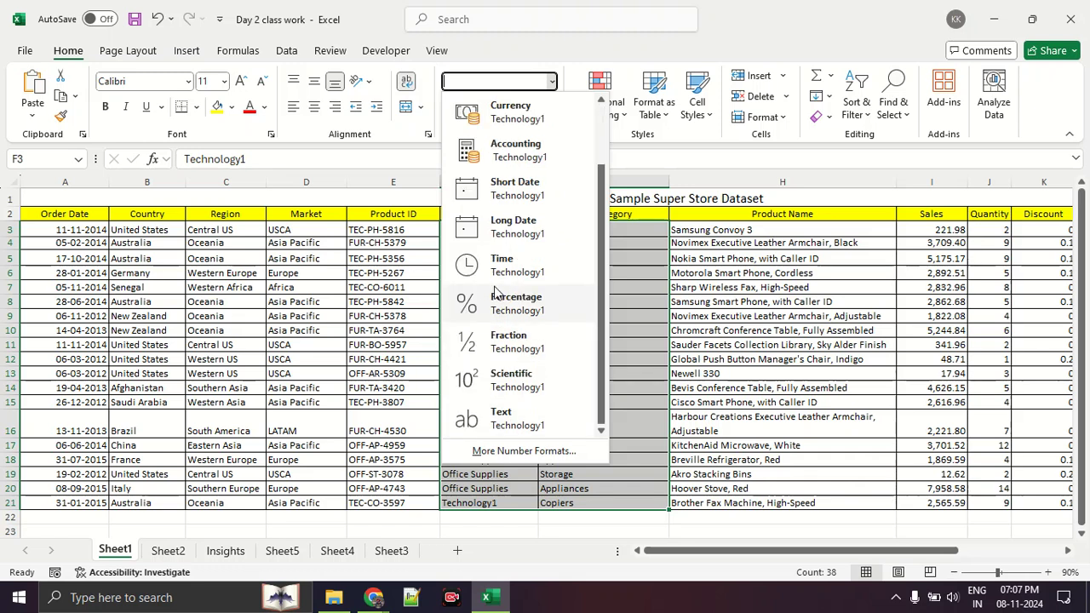
pyautogui.click(506, 418)
pyautogui.click(583, 388)
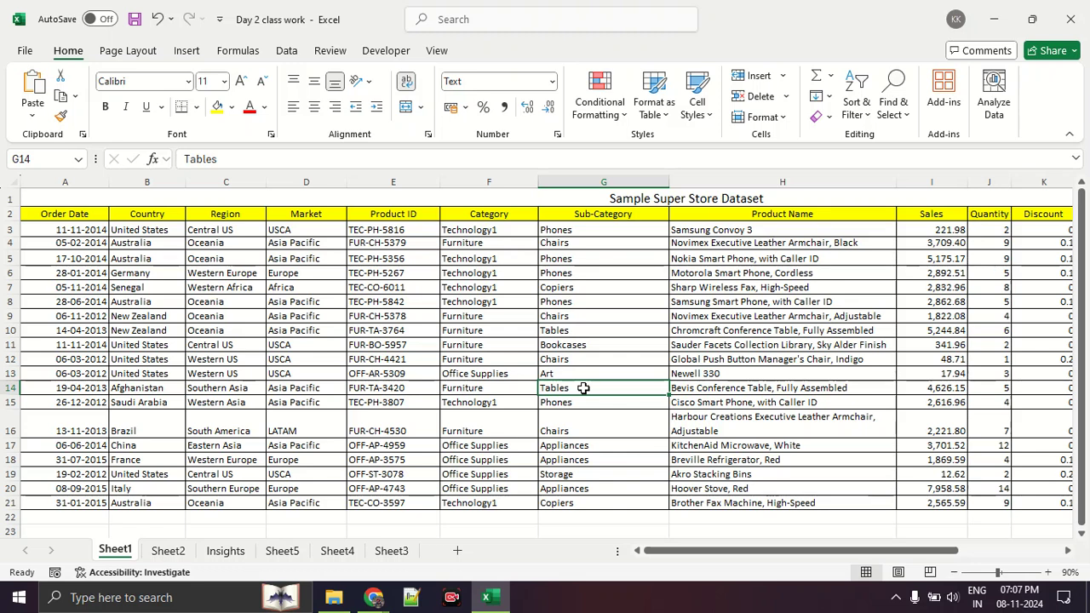
# Format the Product Name values in H3:H21 as Text.
pyautogui.moveTo(797, 230); pyautogui.dragTo(820, 503)
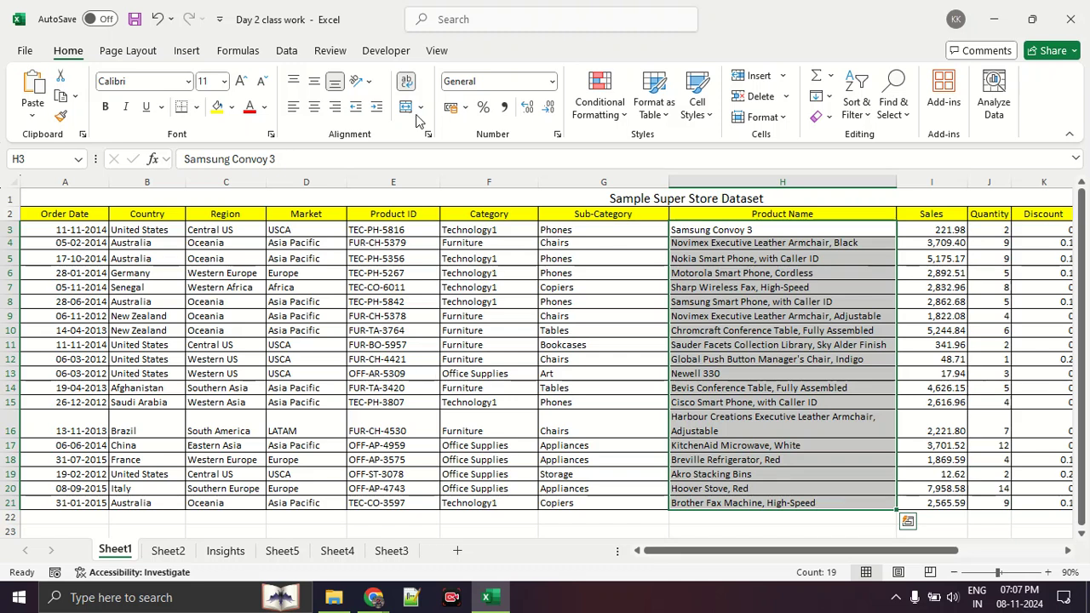
pyautogui.click(551, 85)
pyautogui.scroll(-2, 537, 340)
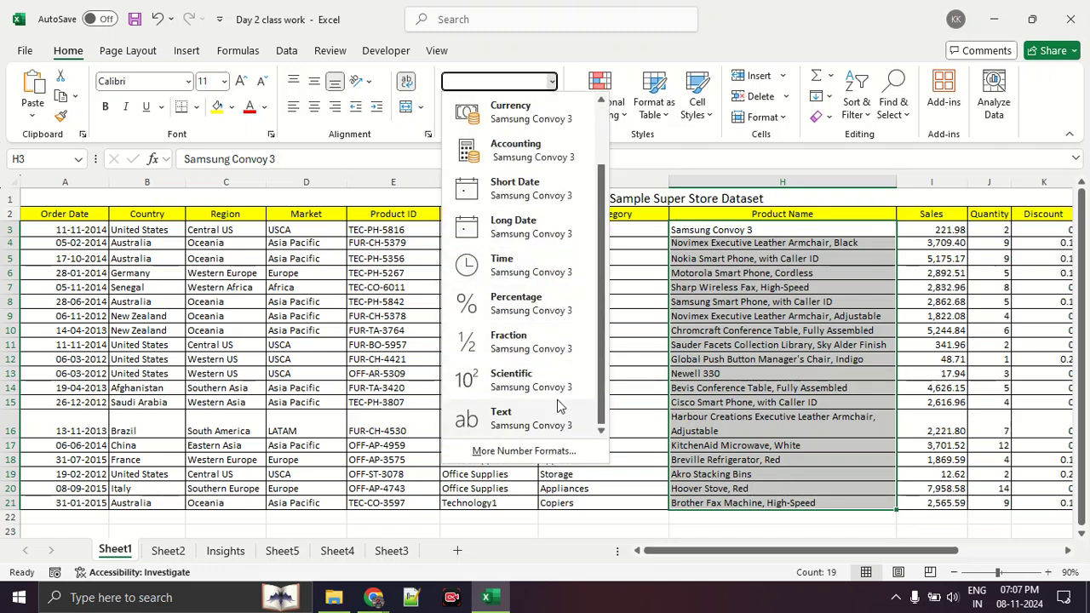
pyautogui.click(562, 407)
# Inspect the Sales values in column I, comparing the underlying numbers in I3, I7 and I10 with their Number format.
pyautogui.moveTo(756, 552); pyautogui.dragTo(859, 552)
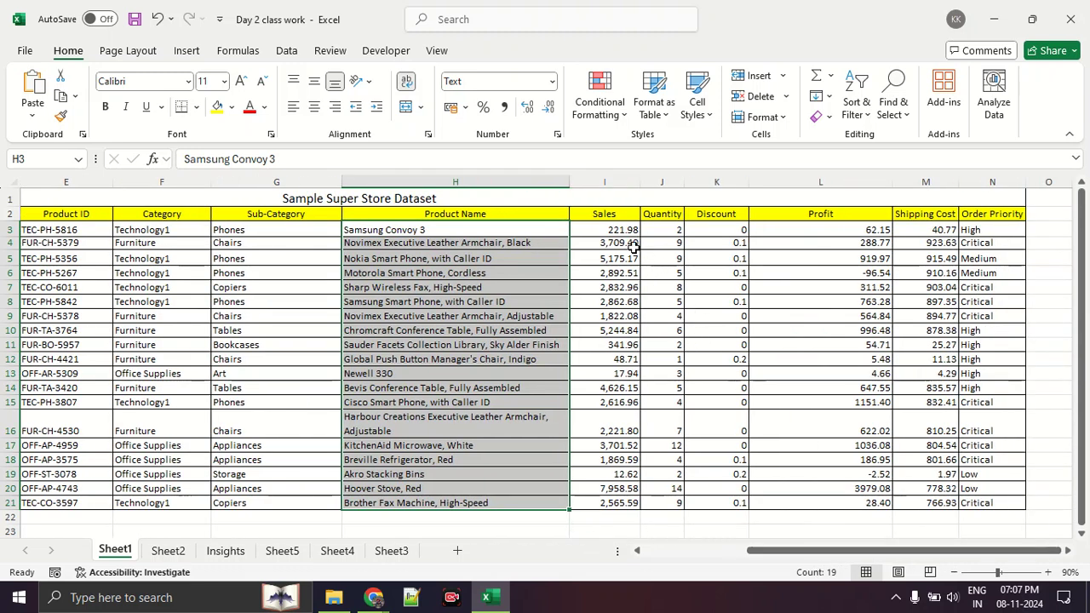
pyautogui.click(619, 286)
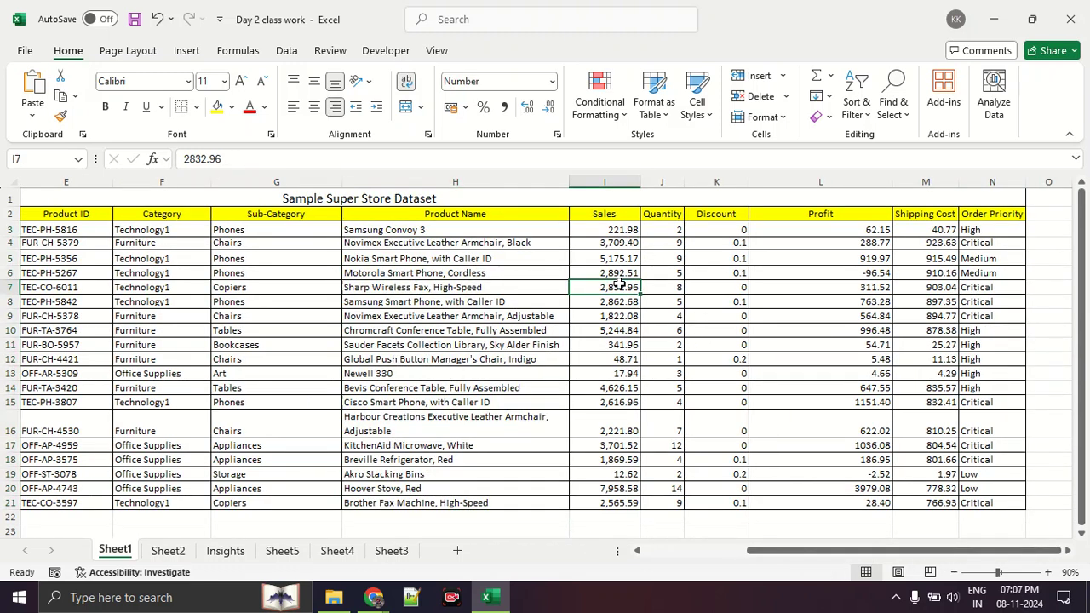
pyautogui.click(616, 230)
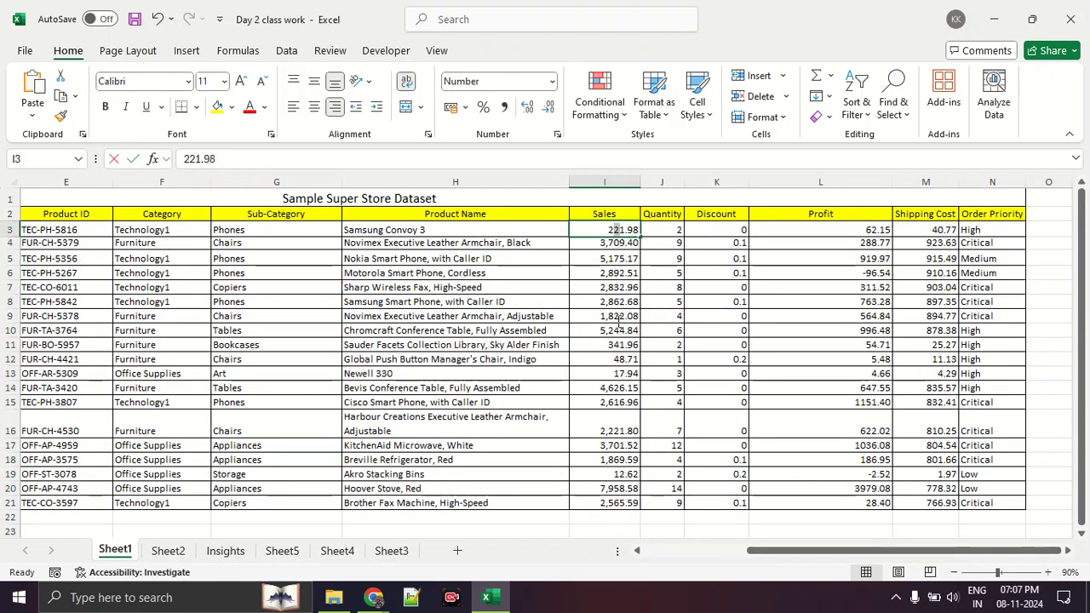
pyautogui.click(604, 287)
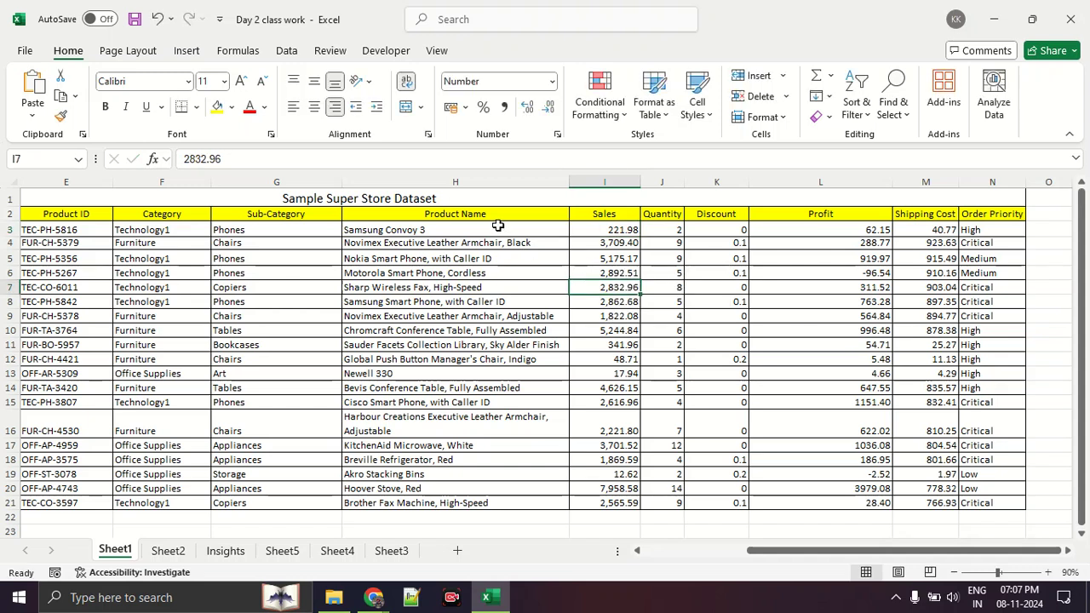
pyautogui.click(616, 228)
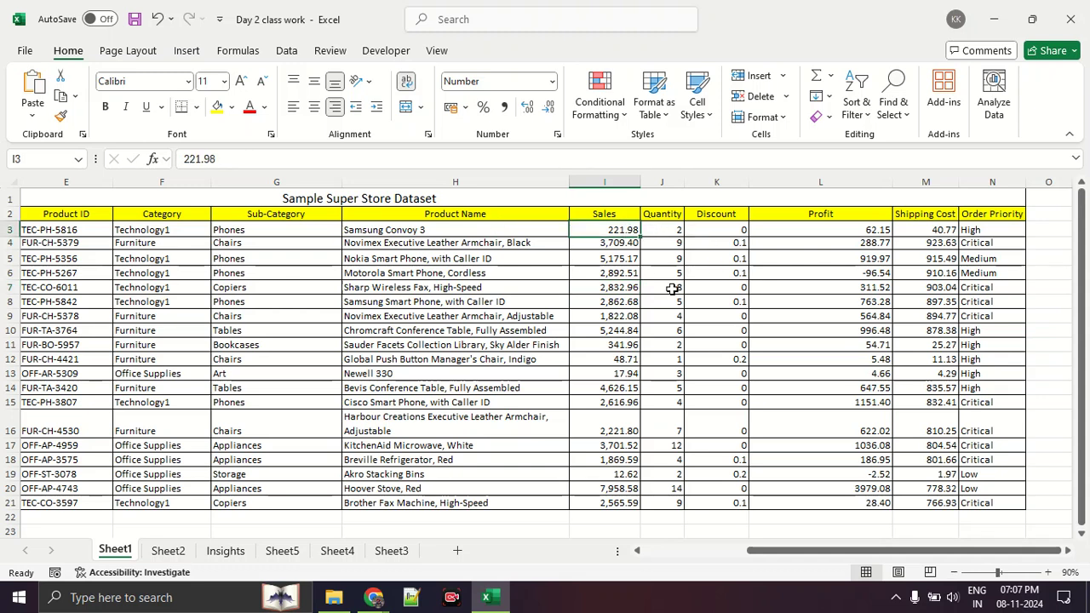
pyautogui.doubleClick(604, 230)
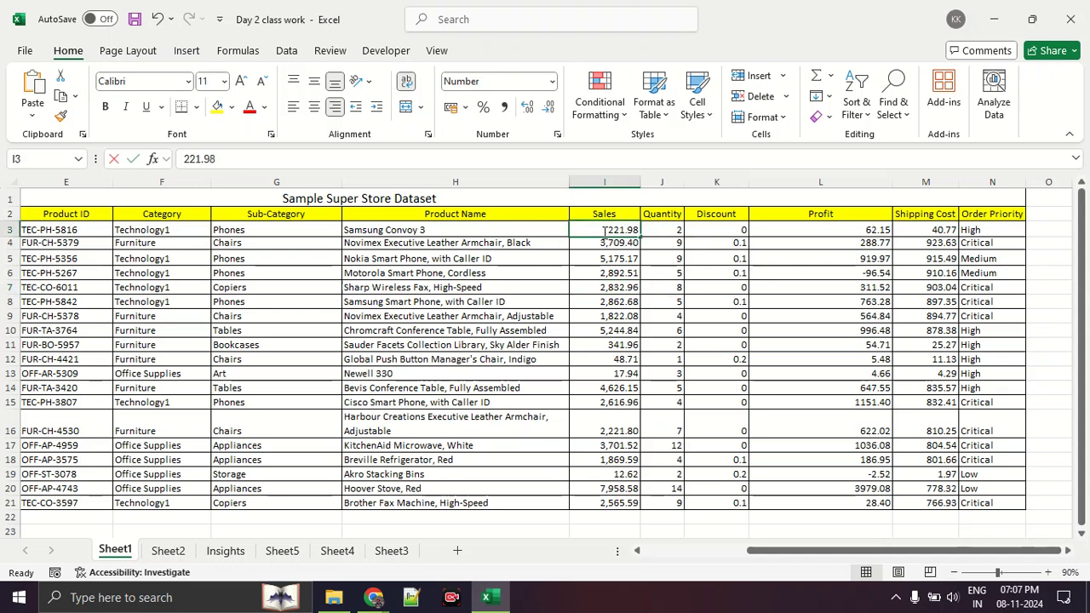
pyautogui.click(604, 328)
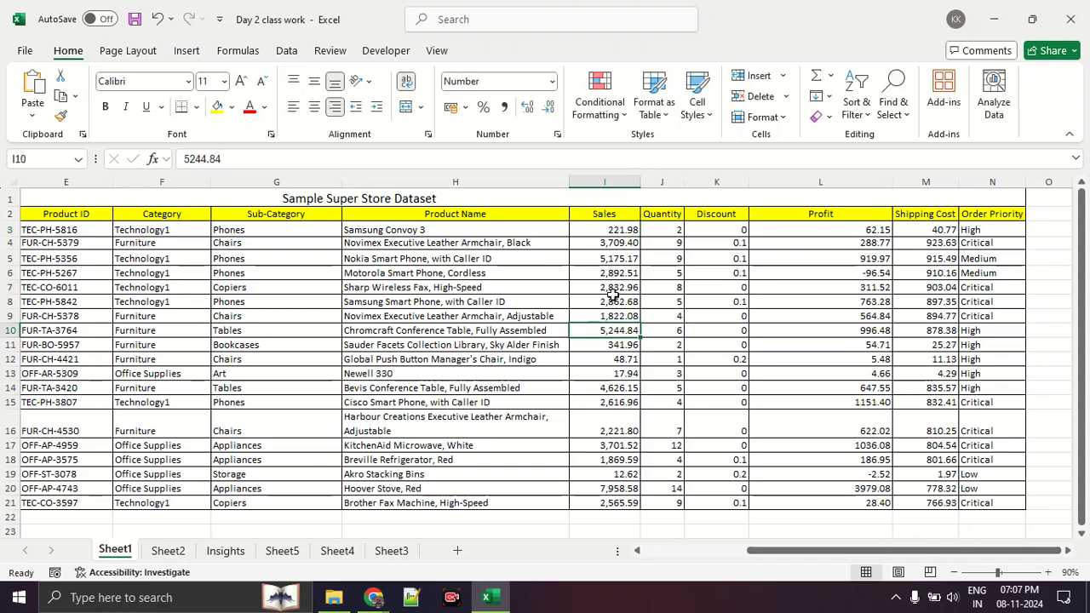
# Open the number format settings for the Sales values in I3:I21.
pyautogui.moveTo(592, 228); pyautogui.dragTo(605, 503)
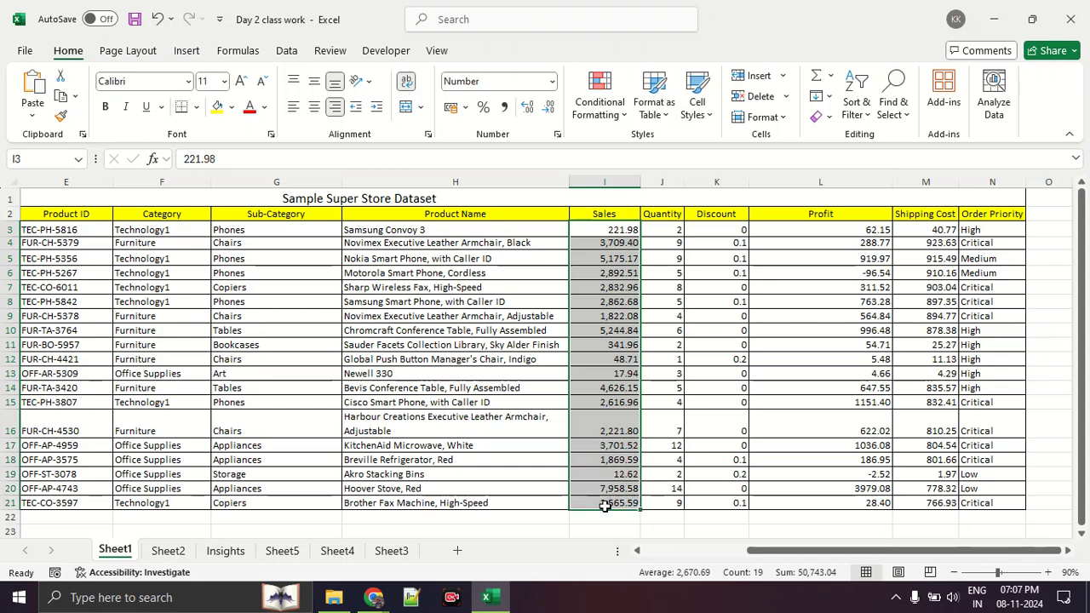
pyautogui.rightClick(601, 352)
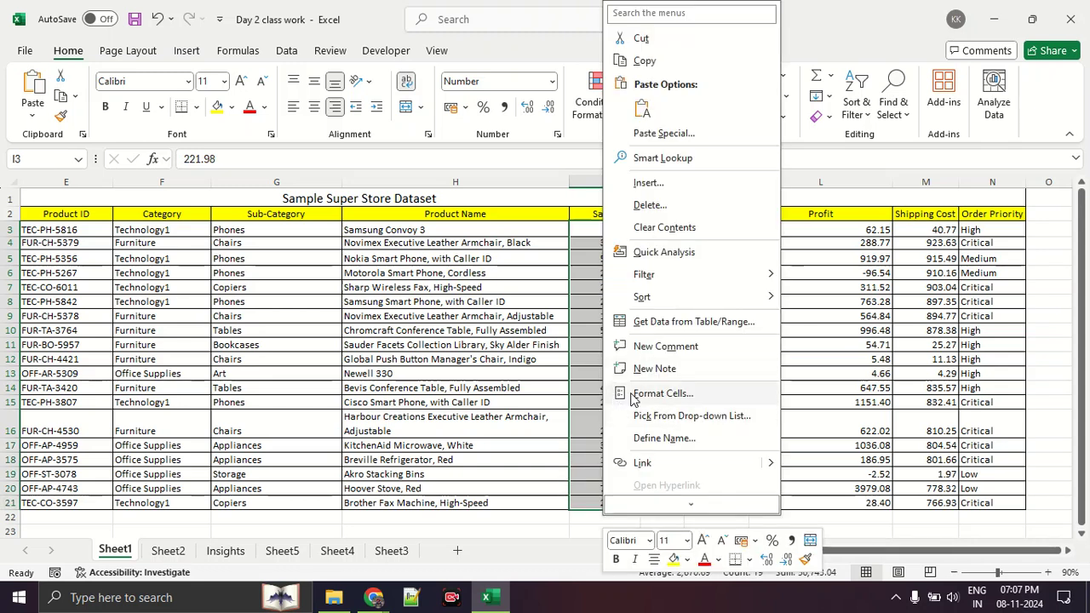
pyautogui.click(632, 394)
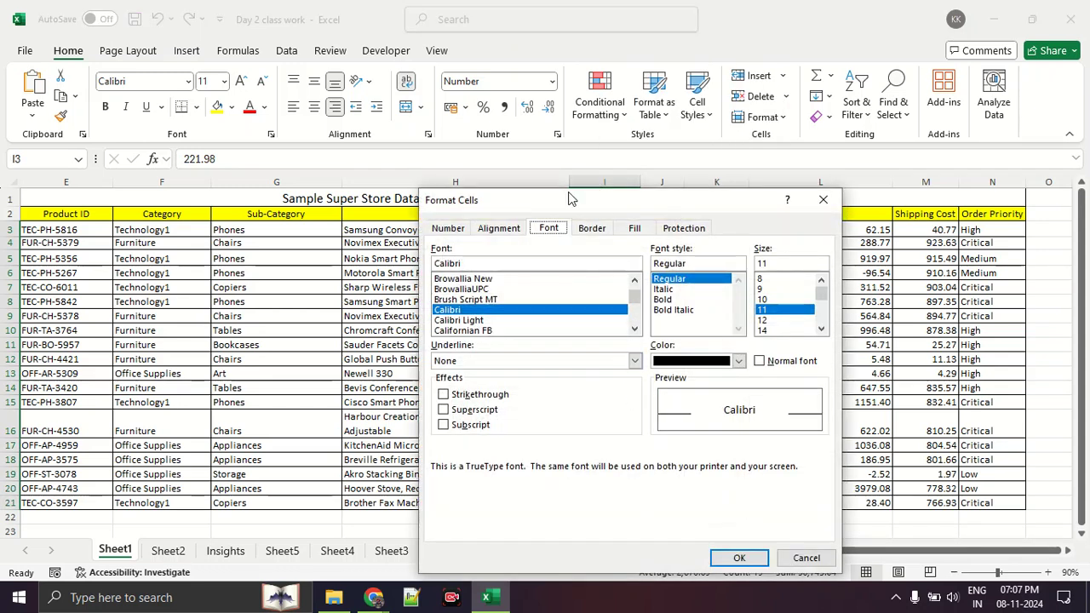
pyautogui.click(451, 230)
pyautogui.moveTo(514, 209); pyautogui.dragTo(436, 154)
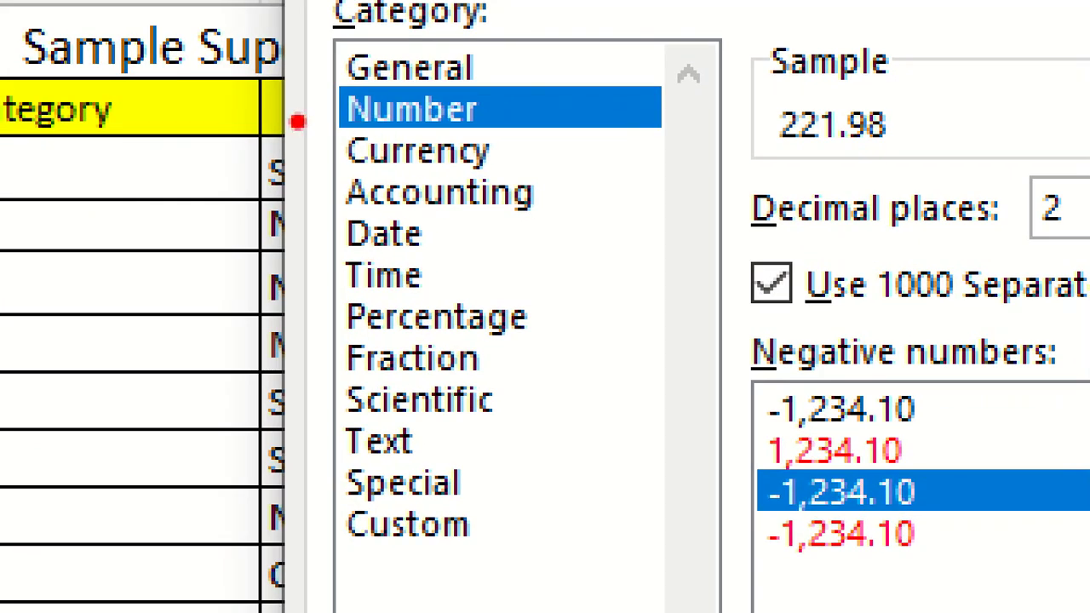
# Mark the Number and Currency format categories in red on the zoomed view of Format Cells.
pyautogui.click(254, 107)
pyautogui.click(290, 107)
pyautogui.moveTo(239, 152); pyautogui.dragTo(303, 149)
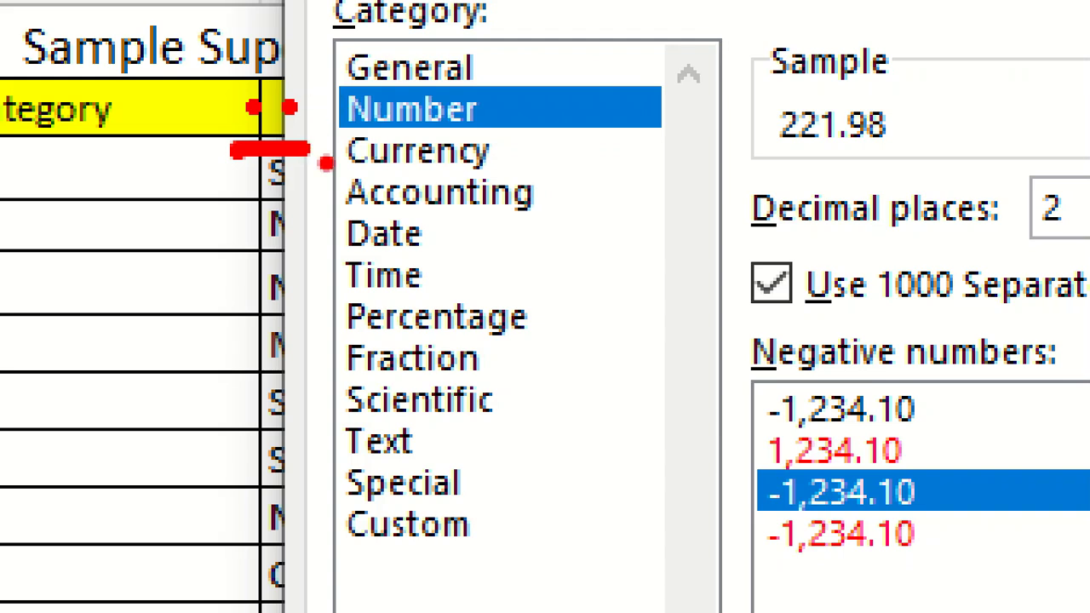
pyautogui.moveTo(316, 159); pyautogui.dragTo(592, 194)
pyautogui.moveTo(477, 194)
pyautogui.mouseDown()
pyautogui.moveTo(75, 208)
pyautogui.moveTo(564, 235)
pyautogui.moveTo(562, 215)
pyautogui.mouseUp()
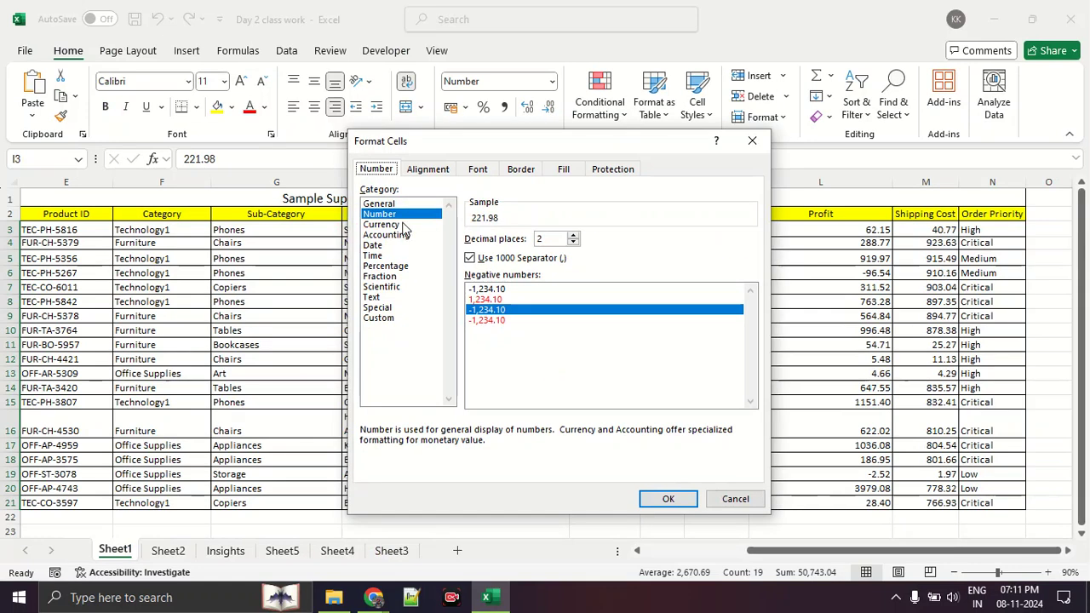
# Format the Sales values in I3:I21 as Currency with 2 decimal places and the $ English (Australia) symbol.
pyautogui.click(498, 153)
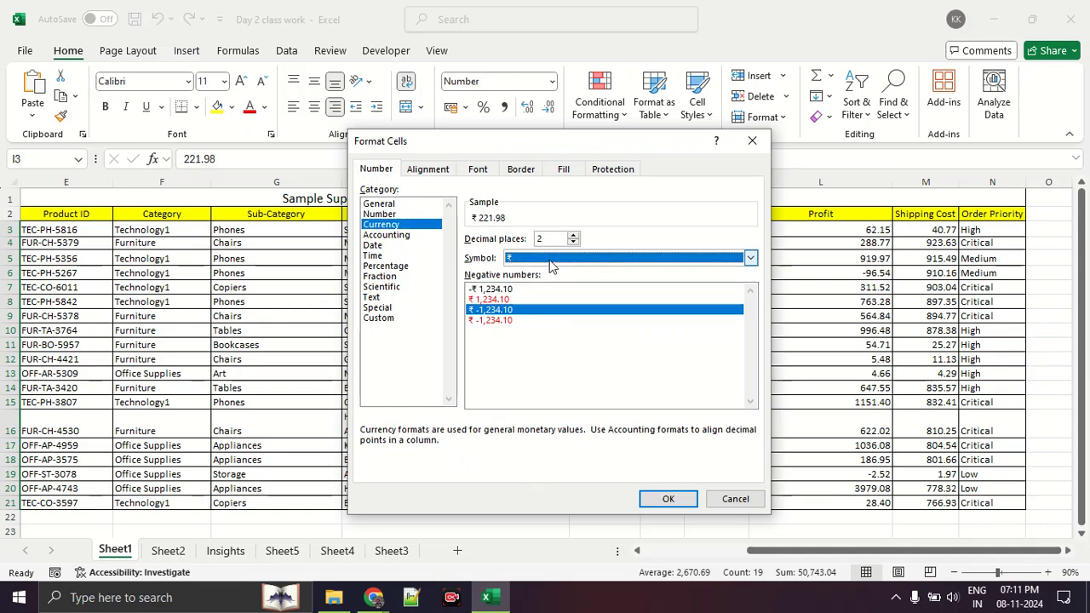
pyautogui.click(549, 260)
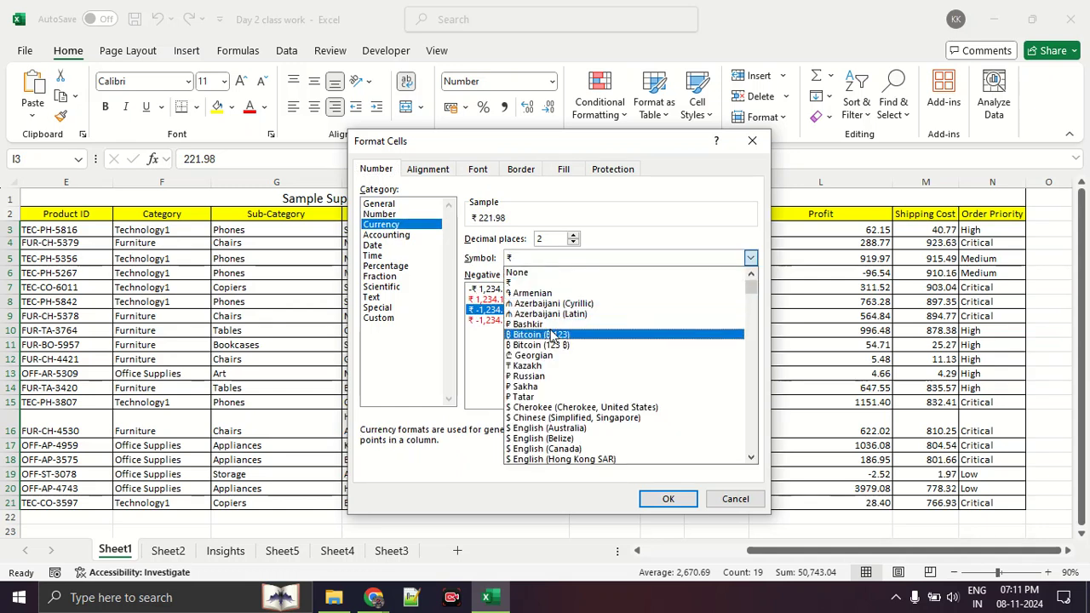
pyautogui.click(549, 428)
pyautogui.click(662, 500)
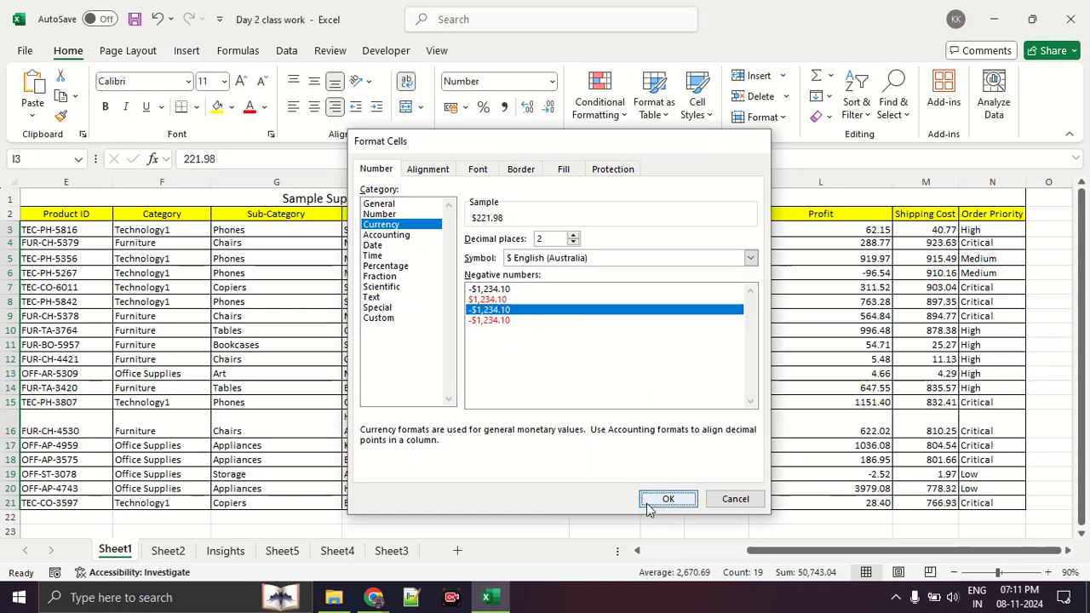
pyautogui.click(690, 387)
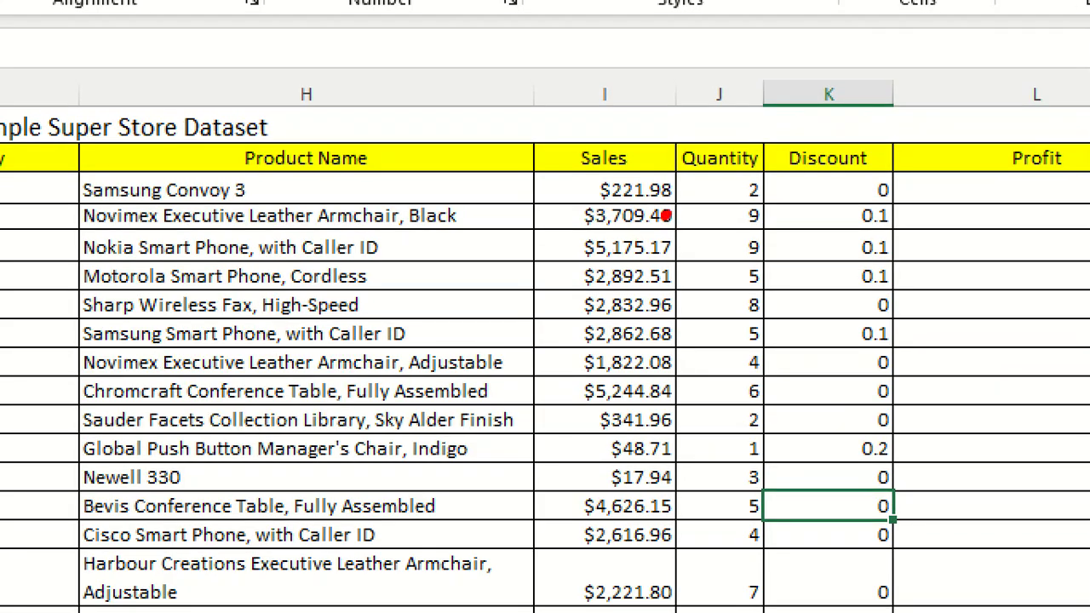
# Point out the first product name and its Sales amount with red underlines on the zoomed sheet.
pyautogui.moveTo(658, 226); pyautogui.dragTo(665, 156)
pyautogui.moveTo(558, 123)
pyautogui.mouseDown()
pyautogui.moveTo(656, 341)
pyautogui.moveTo(663, 154)
pyautogui.moveTo(550, 125)
pyautogui.mouseUp()
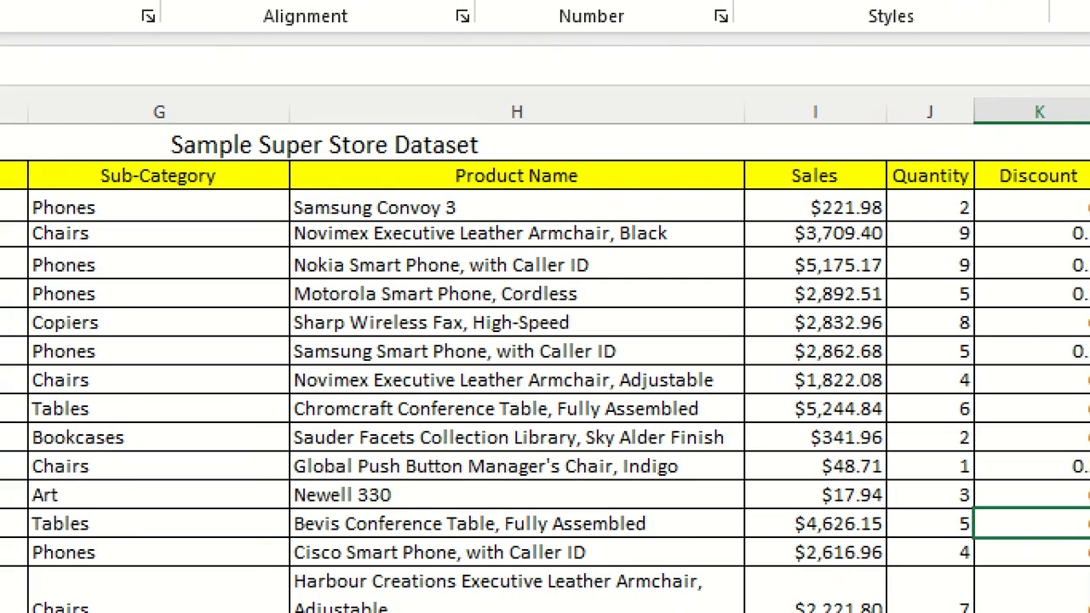
pyautogui.moveTo(355, 222); pyautogui.dragTo(489, 222)
pyautogui.moveTo(830, 219)
pyautogui.mouseDown()
pyautogui.moveTo(813, 219)
pyautogui.moveTo(903, 218)
pyautogui.mouseUp()
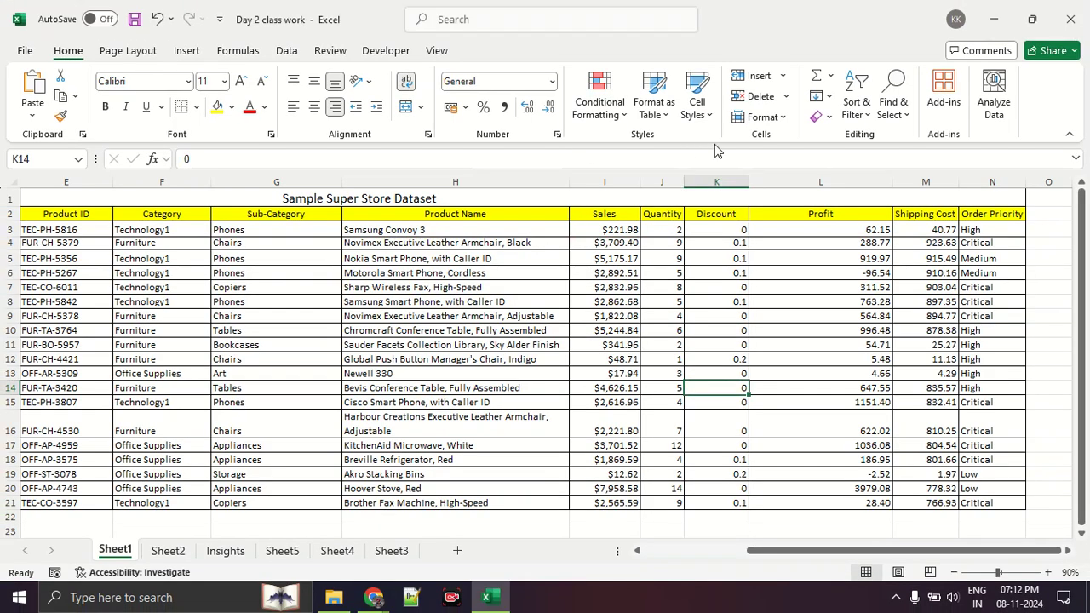
# Open the number format settings for the Quantity values in J3:J21.
pyautogui.moveTo(673, 234); pyautogui.dragTo(646, 498)
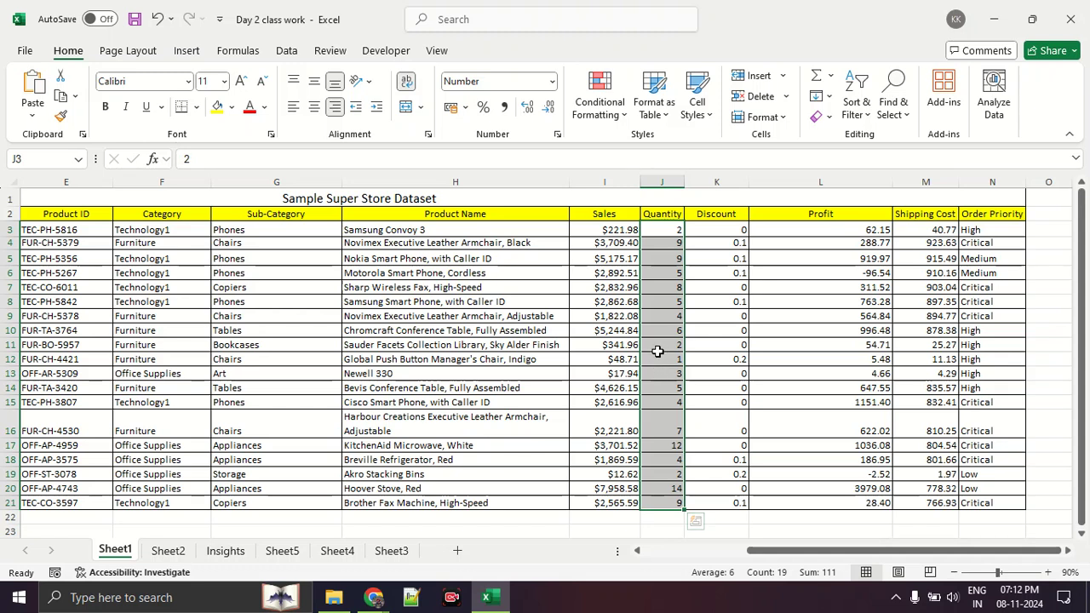
pyautogui.rightClick(658, 358)
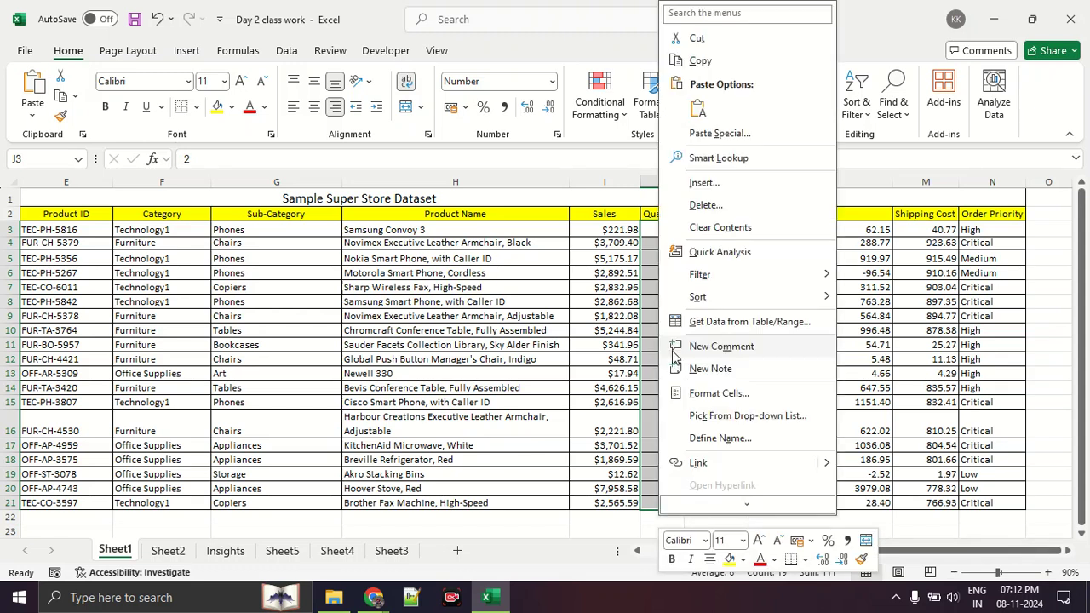
pyautogui.click(694, 395)
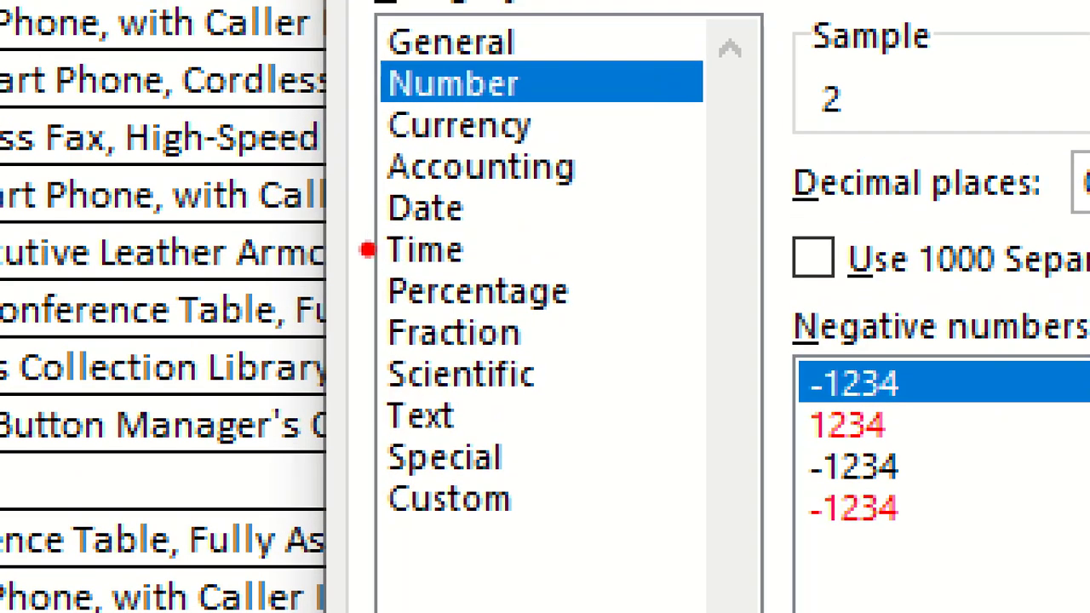
# Mark the format categories from Currency down to Text in red and circle the Text, Special and Custom group.
pyautogui.moveTo(341, 209); pyautogui.dragTo(359, 204)
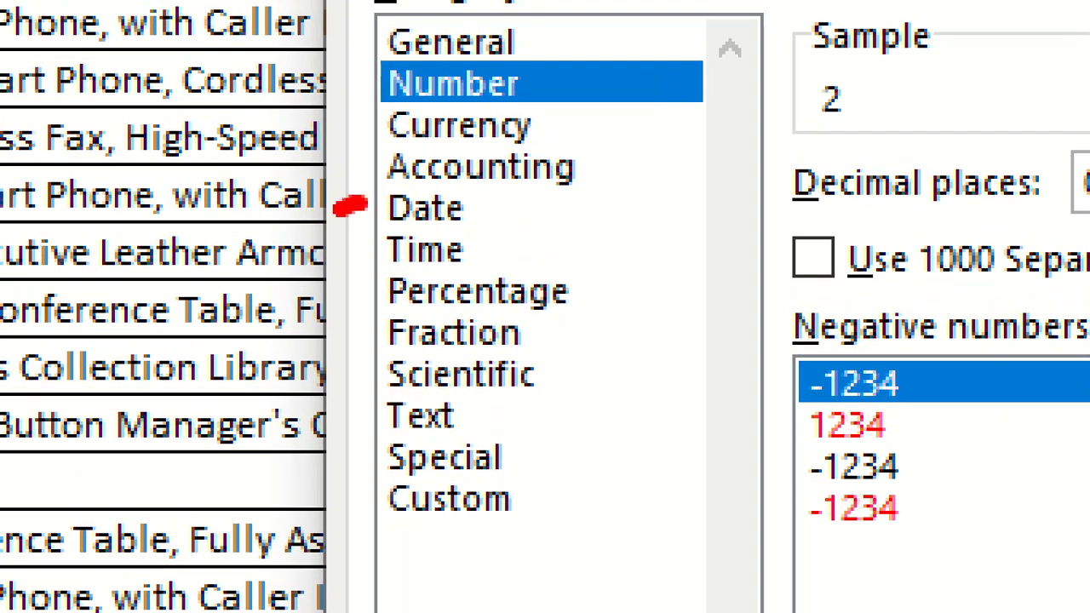
pyautogui.moveTo(319, 248); pyautogui.dragTo(328, 259)
pyautogui.click(378, 254)
pyautogui.moveTo(330, 125)
pyautogui.mouseDown()
pyautogui.moveTo(348, 154)
pyautogui.moveTo(423, 121)
pyautogui.mouseUp()
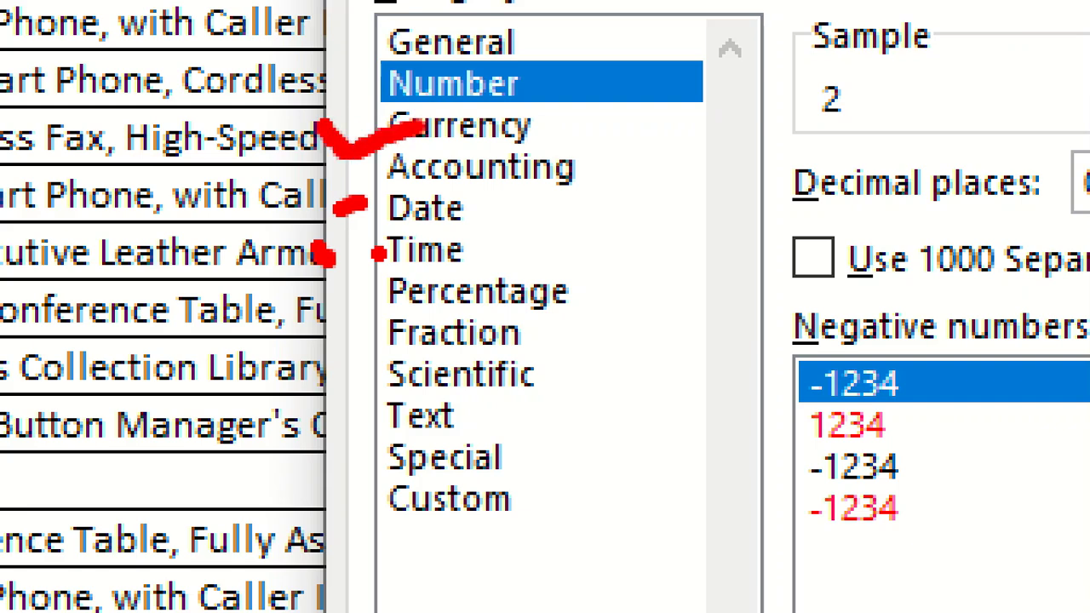
pyautogui.moveTo(326, 162); pyautogui.dragTo(388, 167)
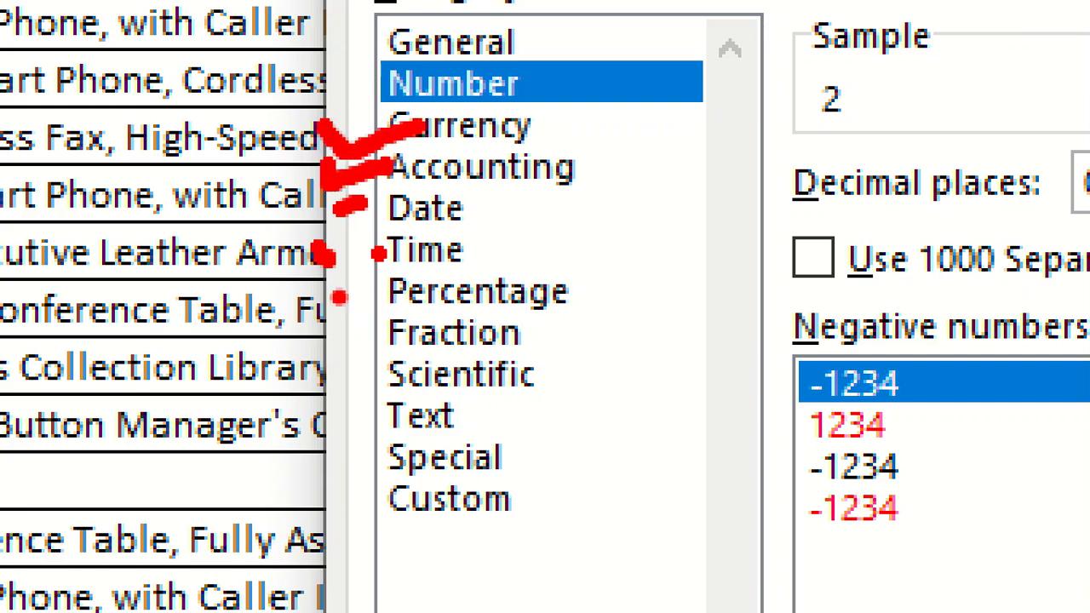
pyautogui.moveTo(339, 296); pyautogui.dragTo(415, 263)
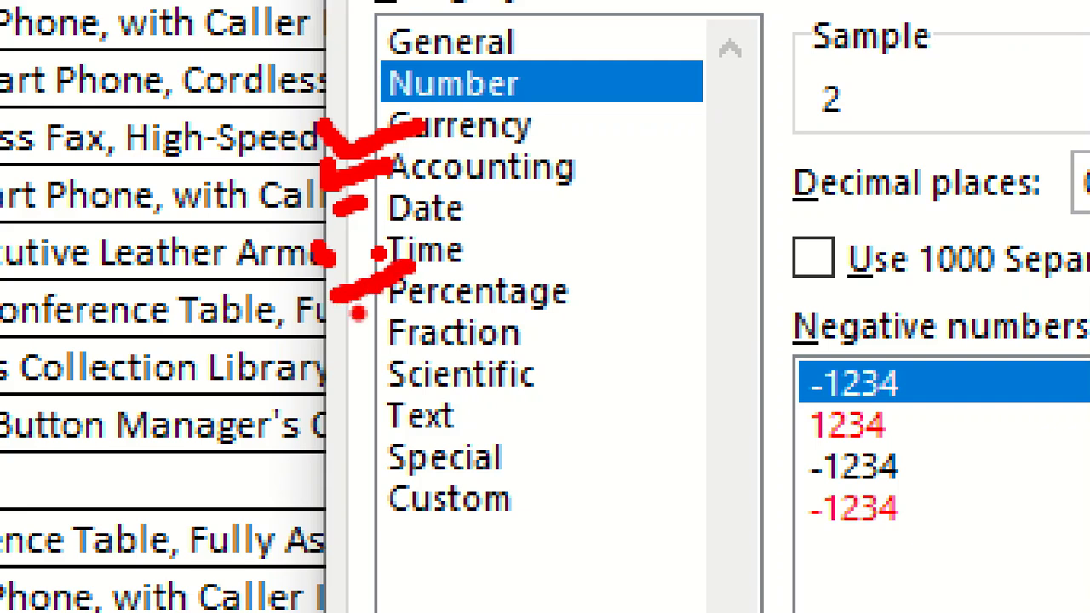
pyautogui.moveTo(342, 336); pyautogui.dragTo(407, 300)
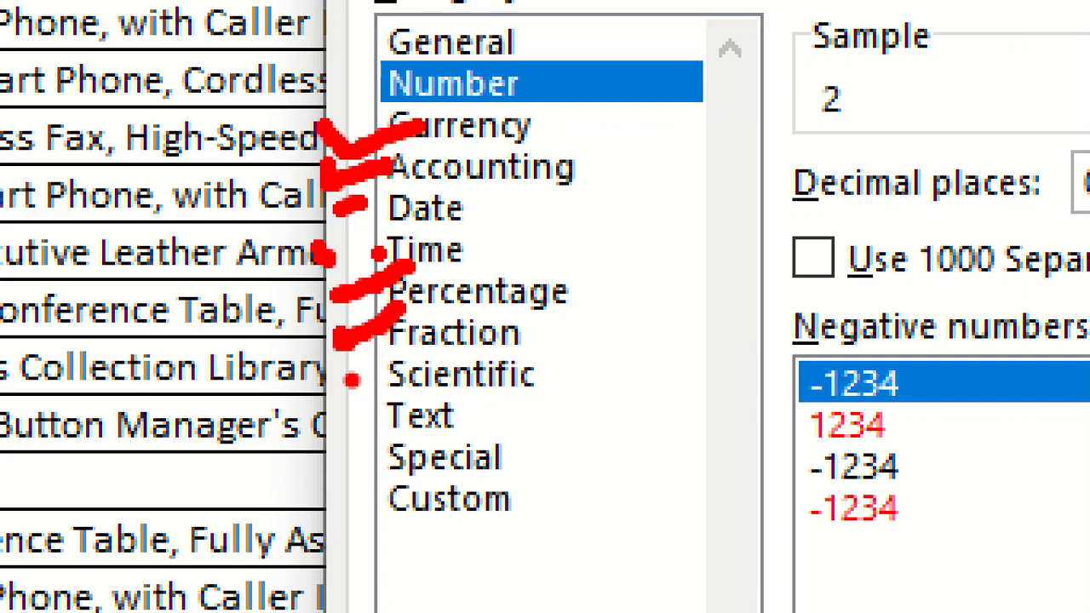
pyautogui.moveTo(338, 422); pyautogui.dragTo(393, 417)
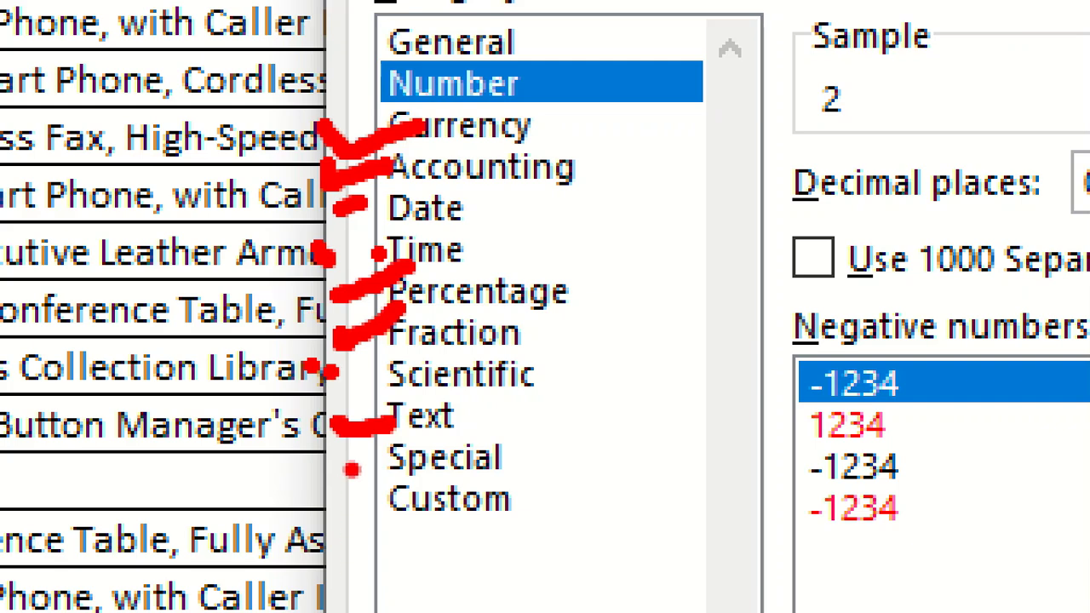
pyautogui.moveTo(480, 431)
pyautogui.mouseDown()
pyautogui.moveTo(320, 400)
pyautogui.moveTo(393, 536)
pyautogui.moveTo(545, 439)
pyautogui.moveTo(410, 394)
pyautogui.mouseUp()
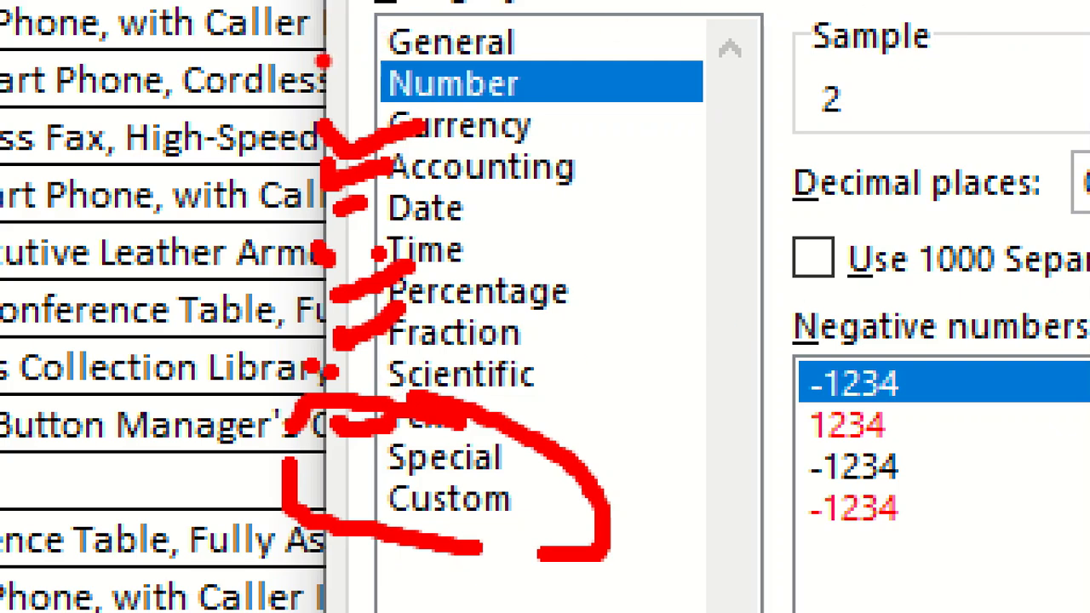
# Clear the red marks and apply the Number format with 0 decimal places to the Quantity values.
pyautogui.press('Escape')
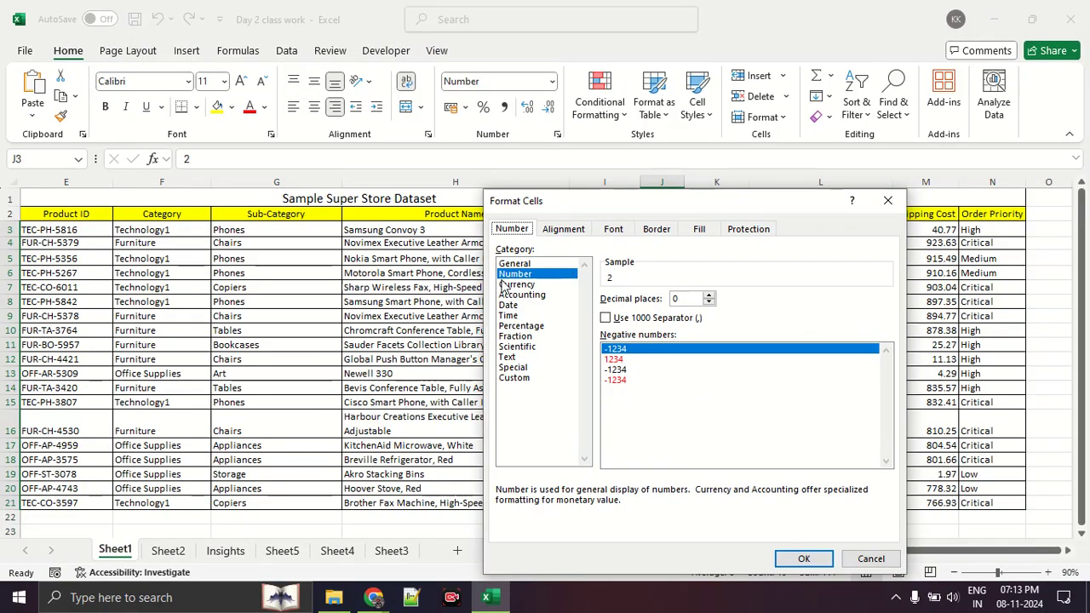
pyautogui.click(803, 559)
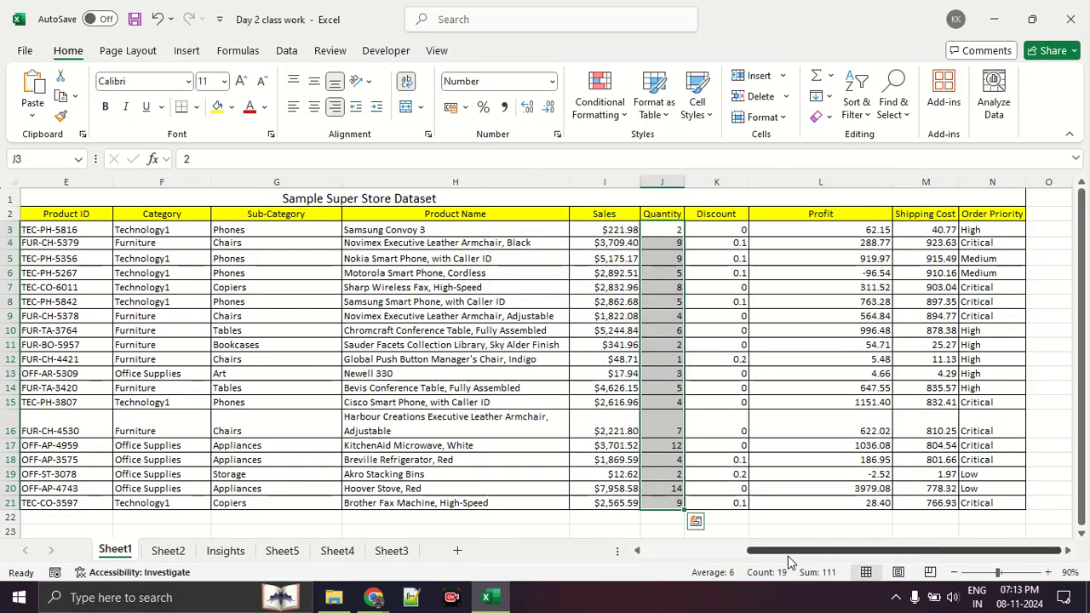
pyautogui.click(708, 363)
# Format the Discount value in K9 as Percentage with 2 decimal places.
pyautogui.moveTo(719, 230); pyautogui.dragTo(720, 504)
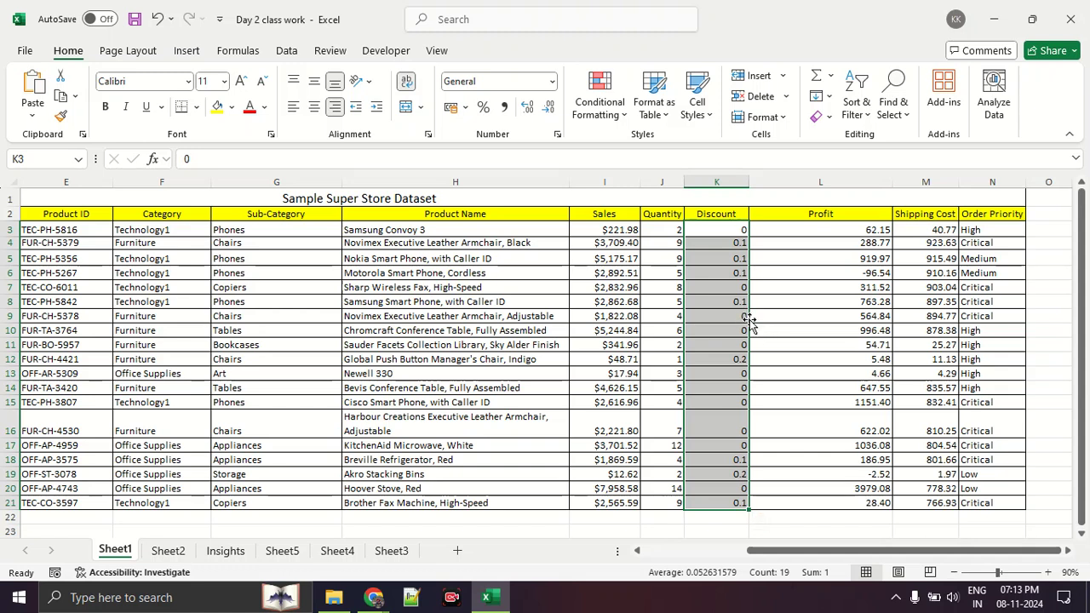
pyautogui.click(802, 327)
pyautogui.click(714, 314)
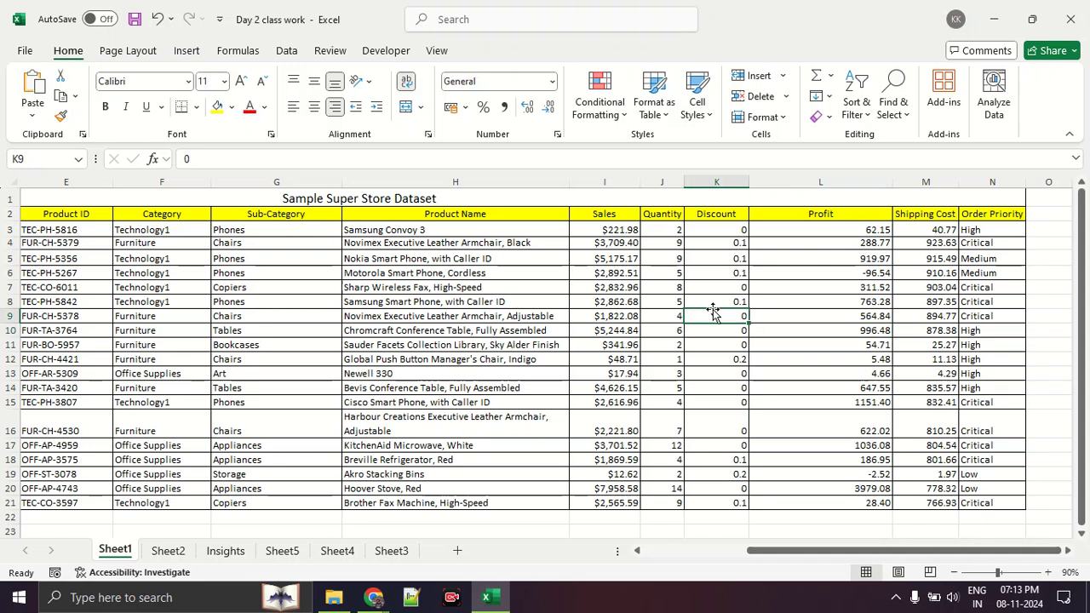
pyautogui.rightClick(714, 314)
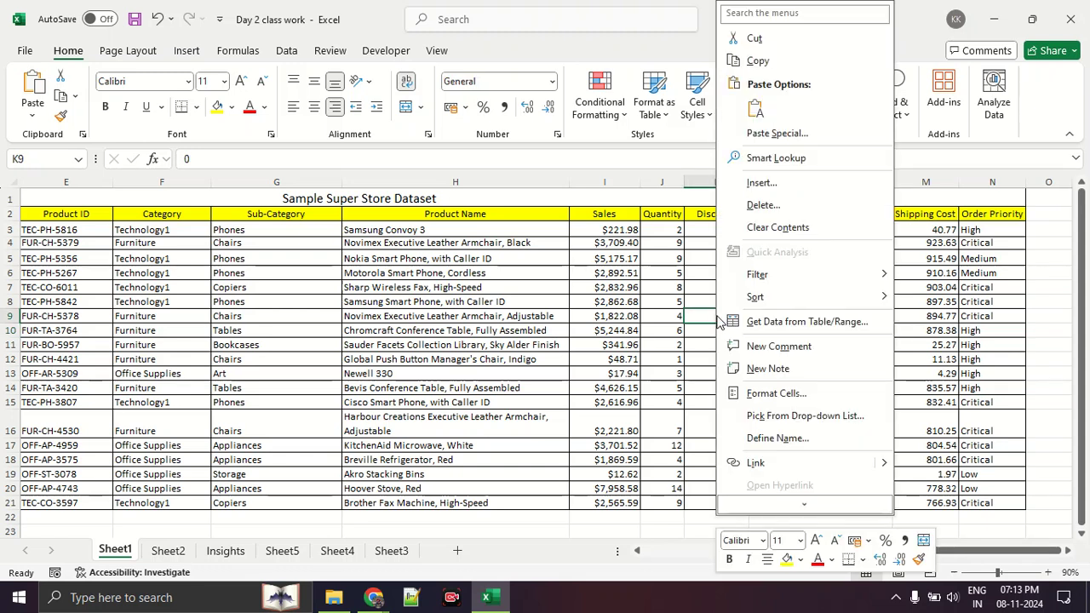
pyautogui.click(774, 393)
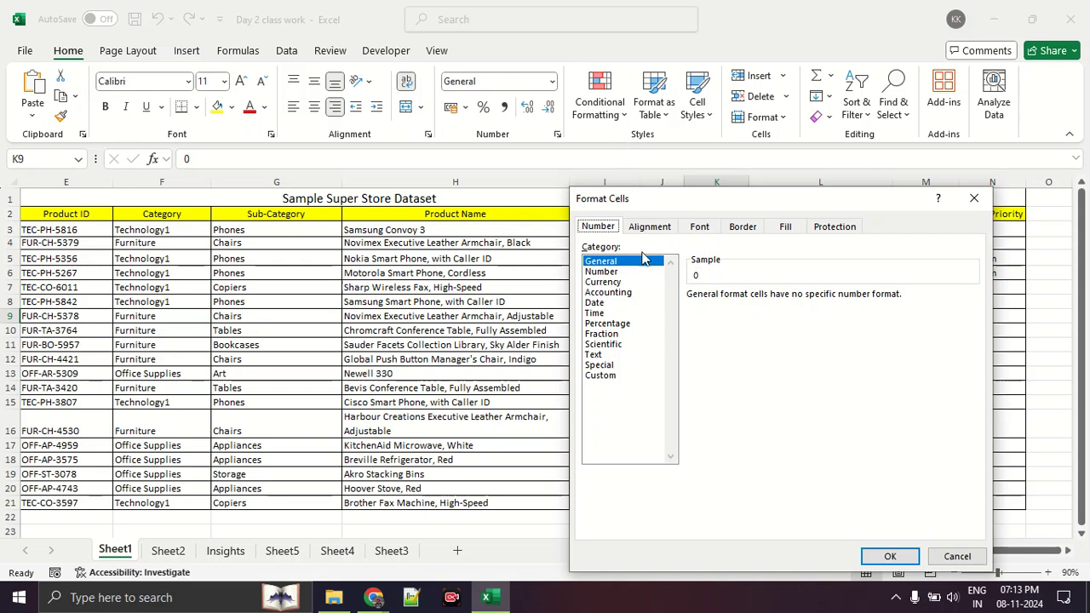
pyautogui.click(619, 325)
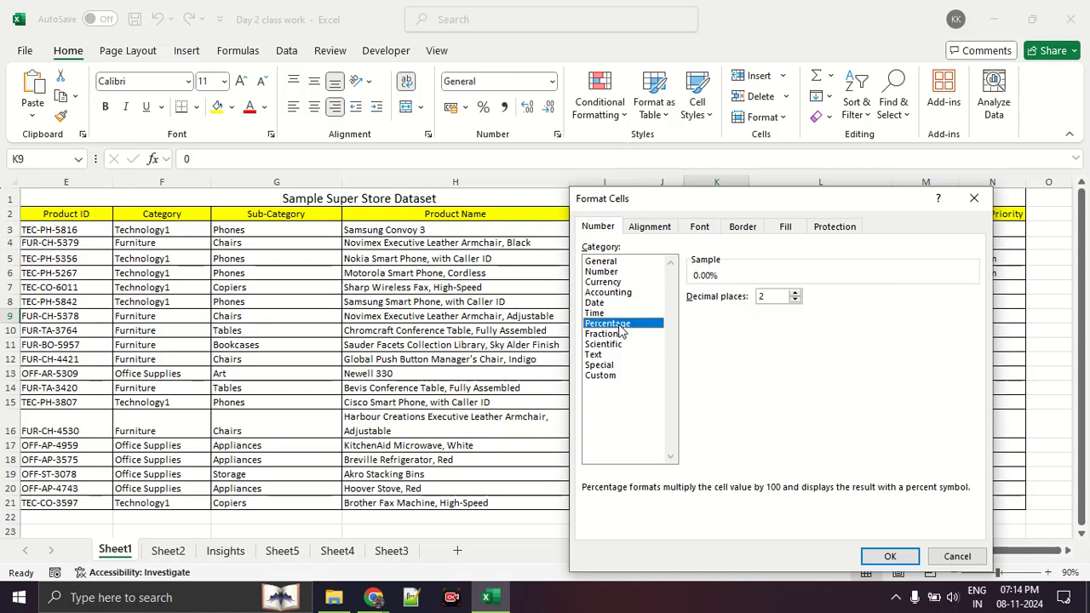
pyautogui.click(891, 555)
# Inspect the Discount values in K16, K13, K12 and K7, and open K5 for editing.
pyautogui.click(706, 437)
pyautogui.click(736, 373)
pyautogui.click(735, 359)
pyautogui.click(736, 287)
pyautogui.click(736, 258)
pyautogui.doubleClick(735, 258)
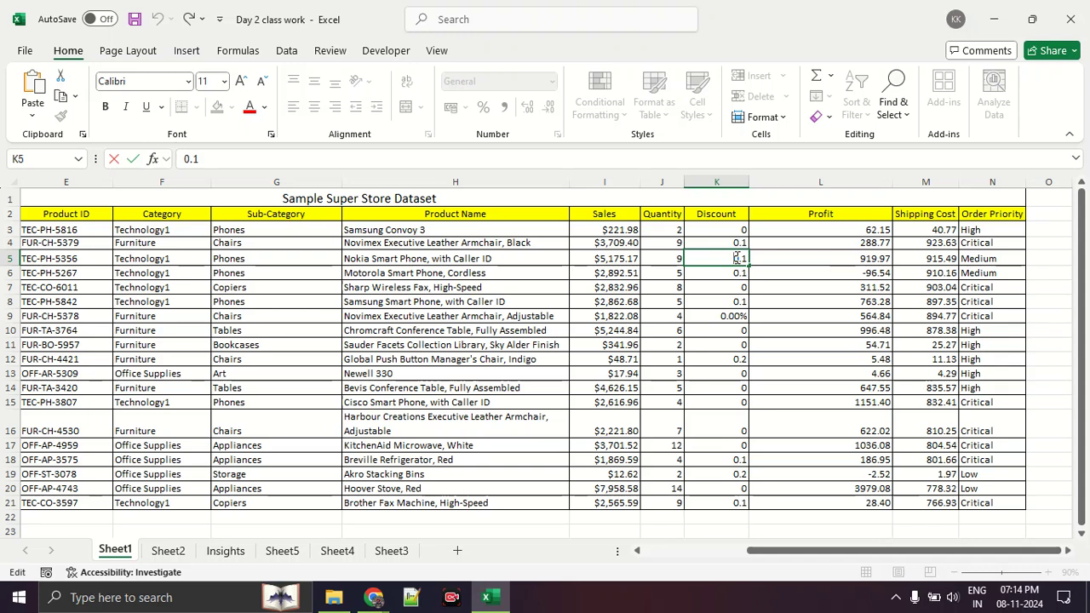
# Switch to the Google Meet call in Chrome and look through its list of participants.
pyautogui.click(373, 596)
pyautogui.click(289, 541)
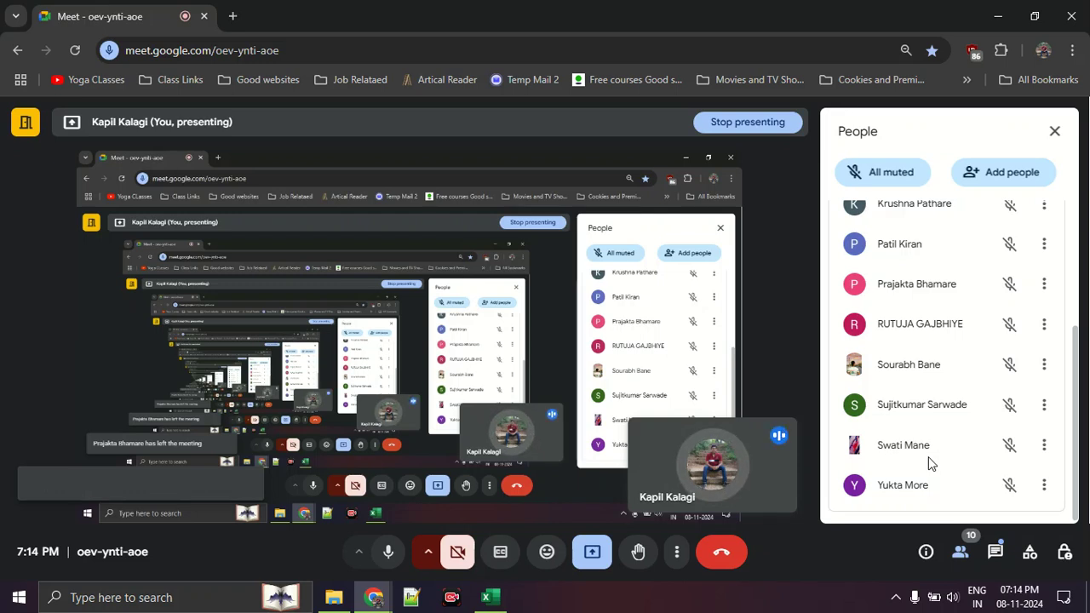
pyautogui.scroll(1, 930, 463)
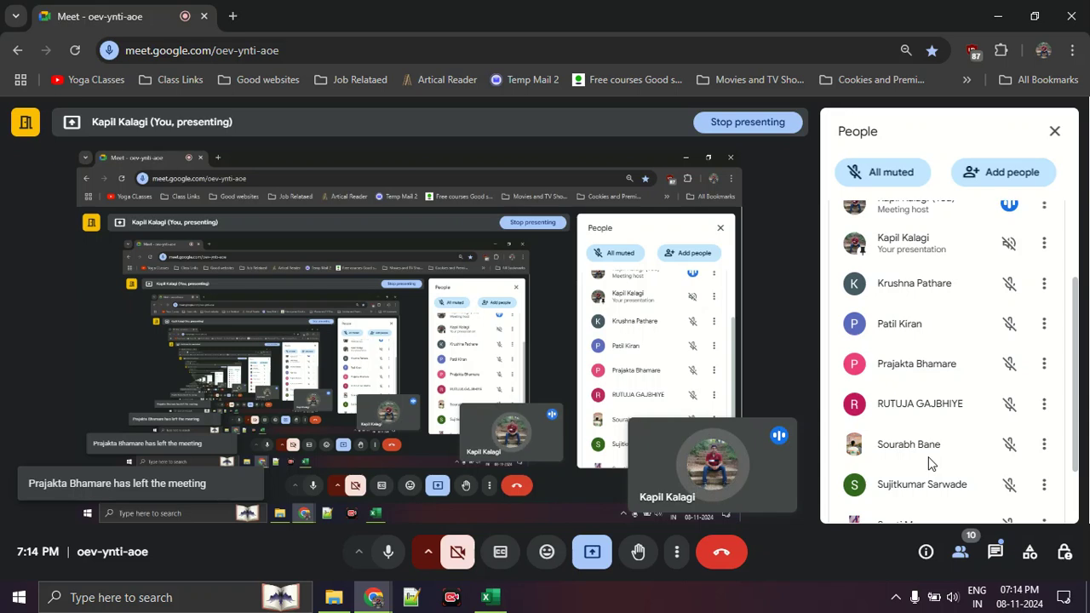
pyautogui.scroll(-1, 928, 463)
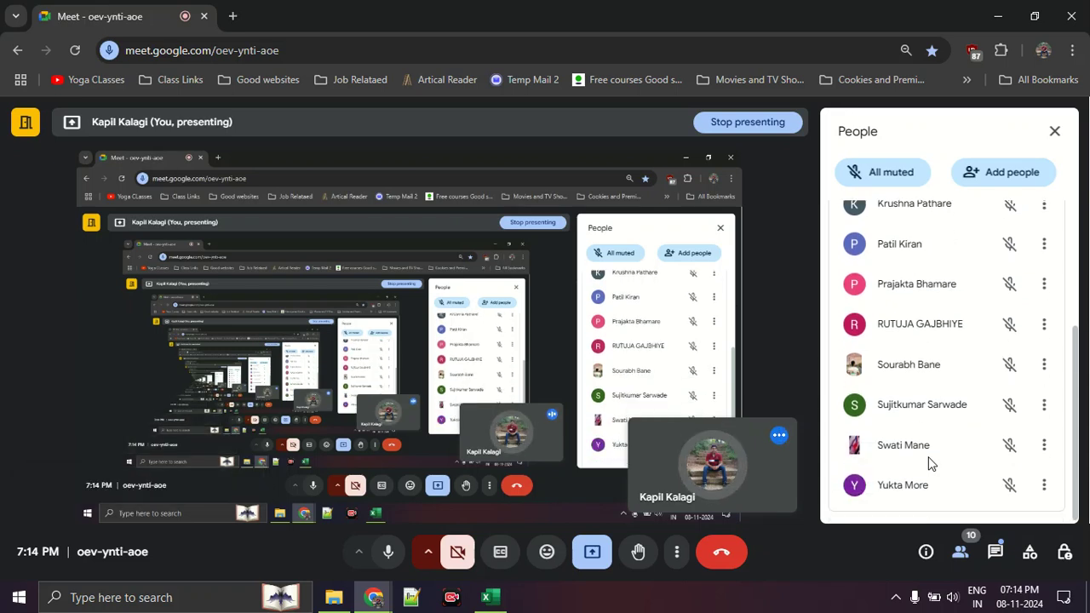
pyautogui.scroll(3, 931, 457)
pyautogui.scroll(-3, 931, 458)
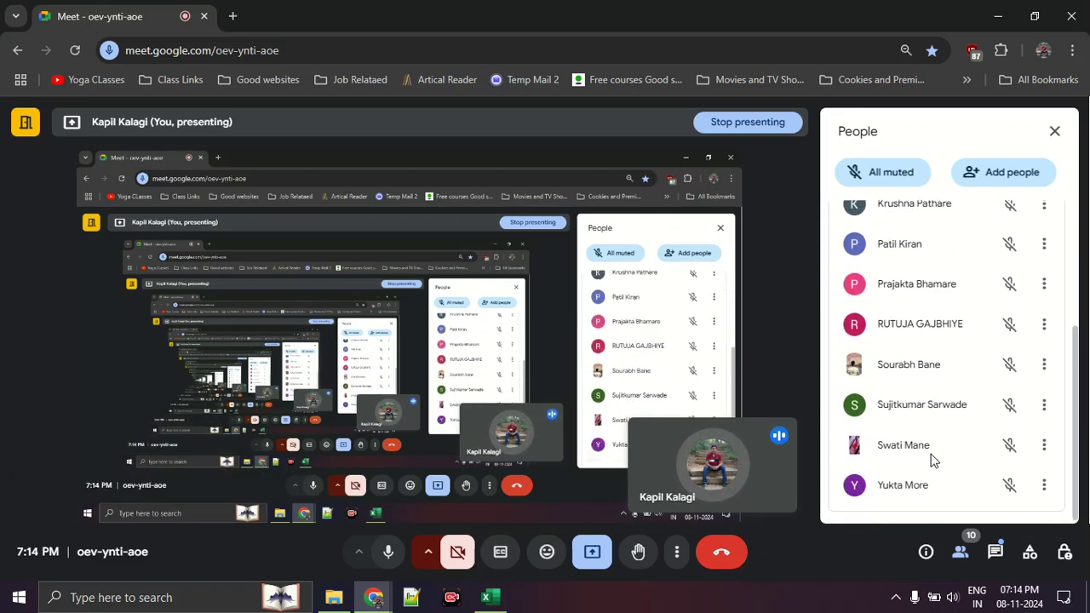
pyautogui.moveTo(1078, 459)
pyautogui.mouseDown()
pyautogui.moveTo(1085, 418)
pyautogui.moveTo(1085, 448)
pyautogui.mouseUp()
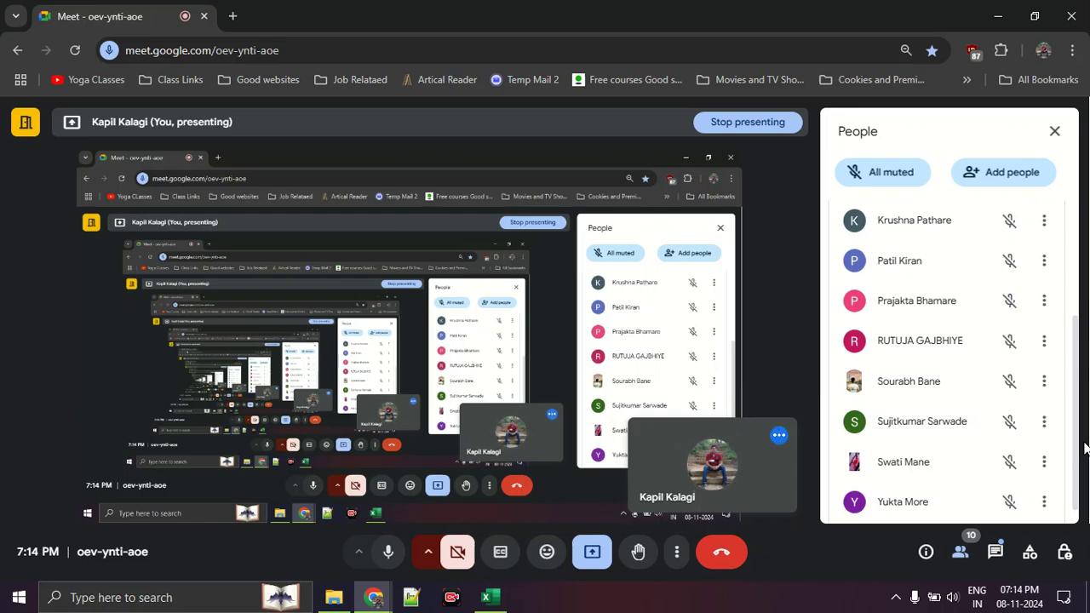
# Switch back to Excel and format the Discount values in K3:K21 as Percentage with 6 decimal places.
pyautogui.hotkey('alt', 'Tab')
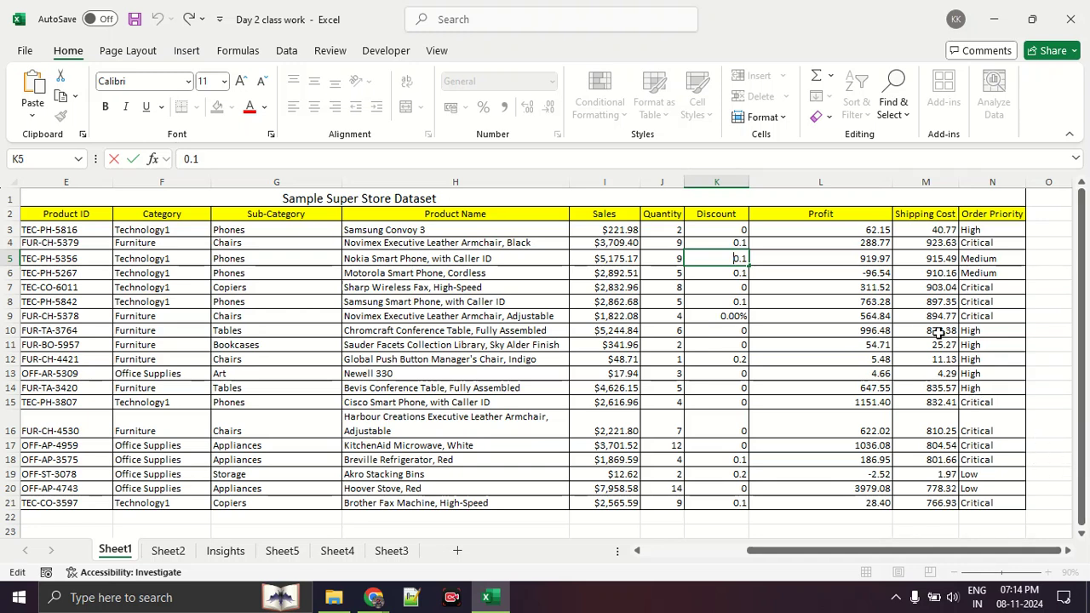
pyautogui.press('Escape')
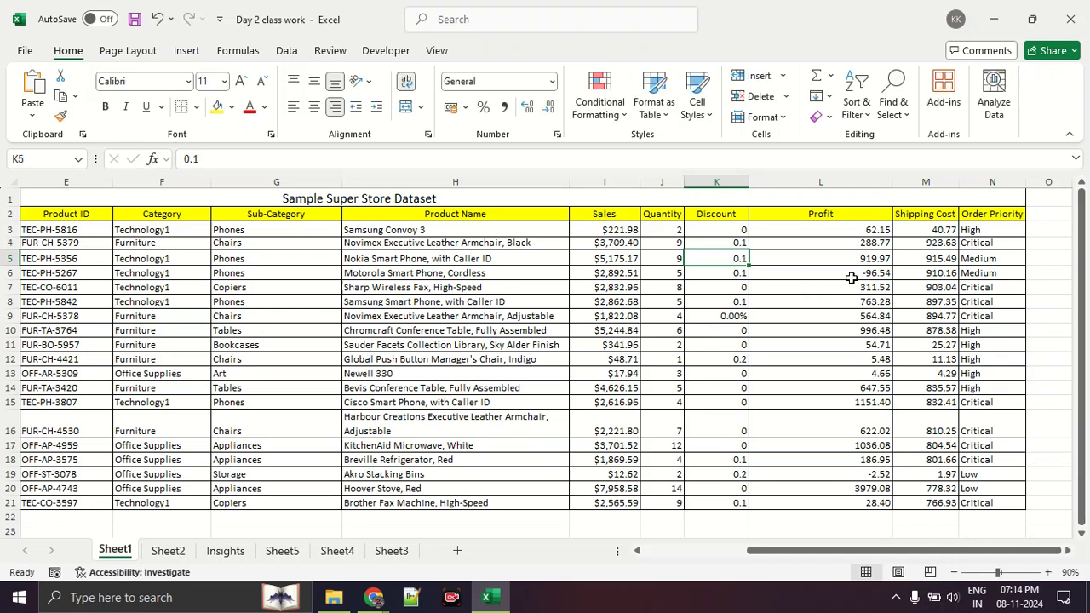
pyautogui.click(721, 232)
pyautogui.moveTo(720, 231); pyautogui.dragTo(670, 486)
pyautogui.moveTo(670, 502); pyautogui.dragTo(695, 503)
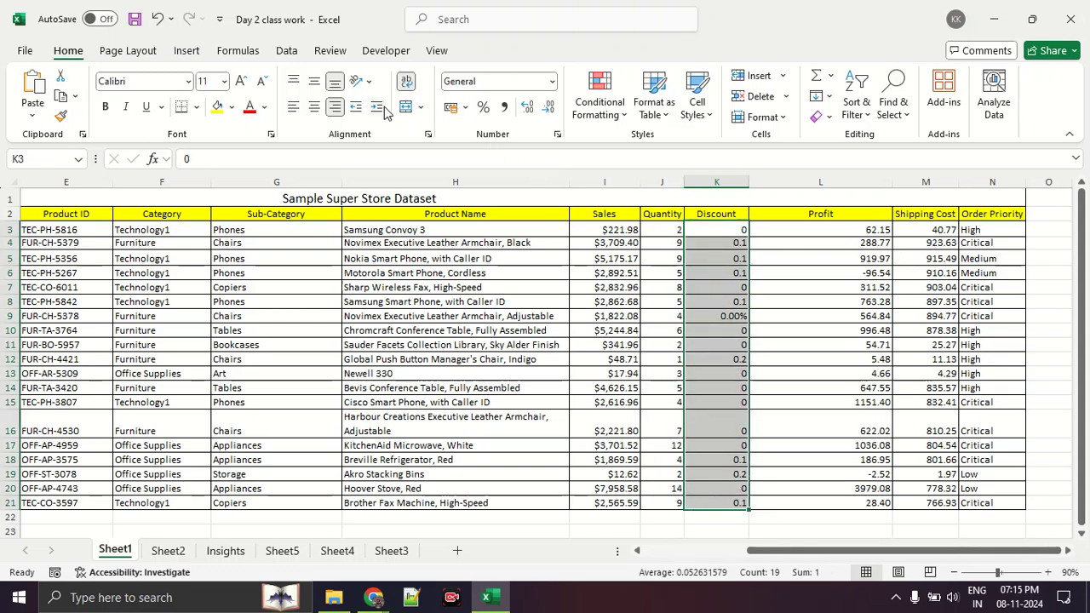
pyautogui.rightClick(710, 279)
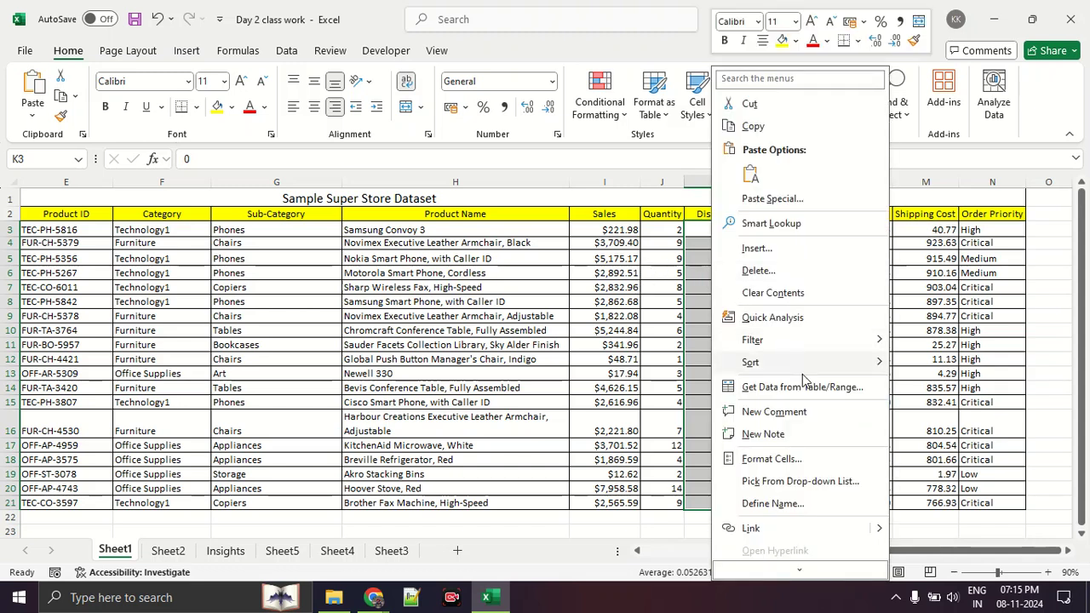
pyautogui.click(811, 459)
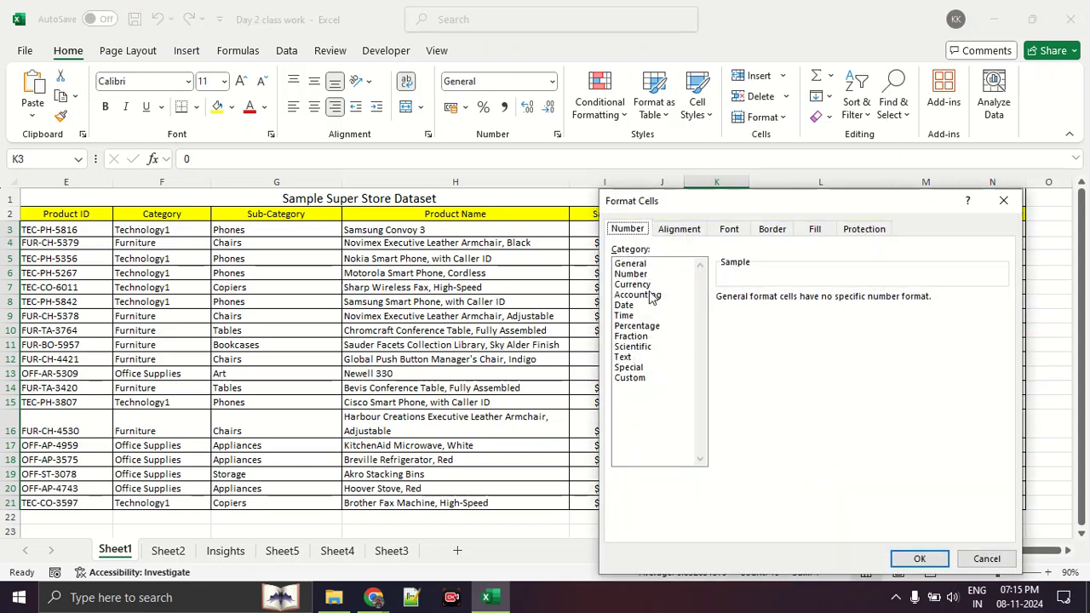
pyautogui.click(657, 324)
pyautogui.moveTo(735, 200); pyautogui.dragTo(632, 153)
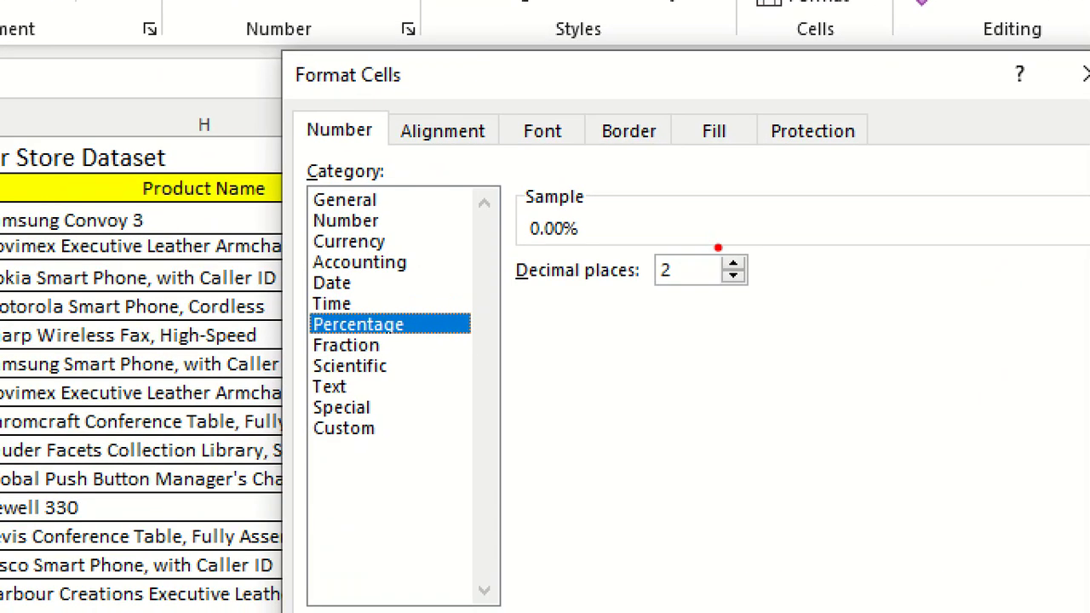
pyautogui.moveTo(718, 248)
pyautogui.mouseDown()
pyautogui.moveTo(754, 319)
pyautogui.moveTo(693, 253)
pyautogui.mouseUp()
pyautogui.press('Escape')
pyautogui.click(721, 260)
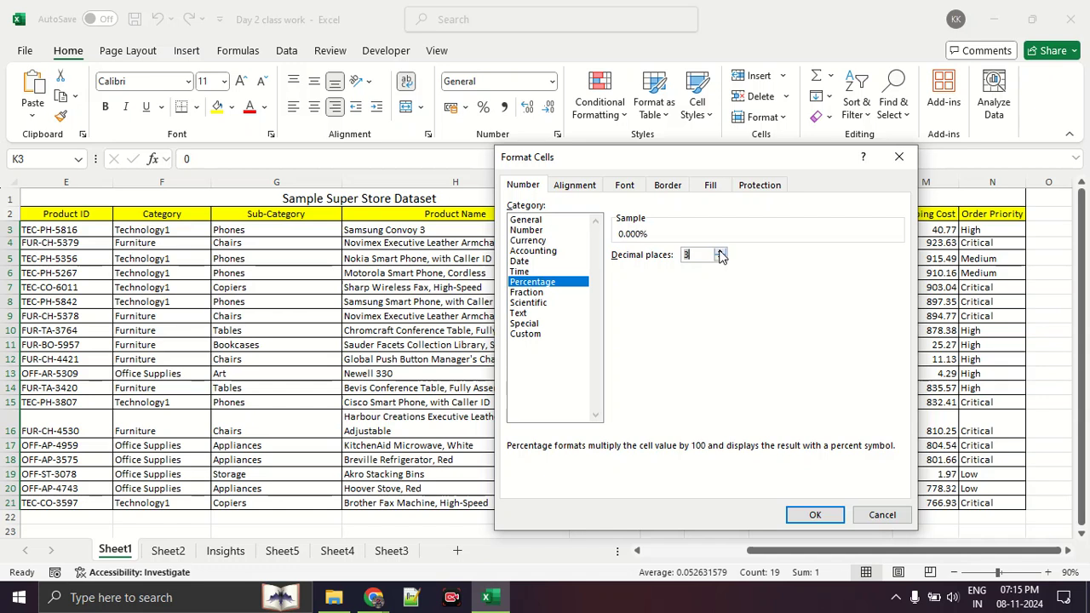
pyautogui.click(815, 512)
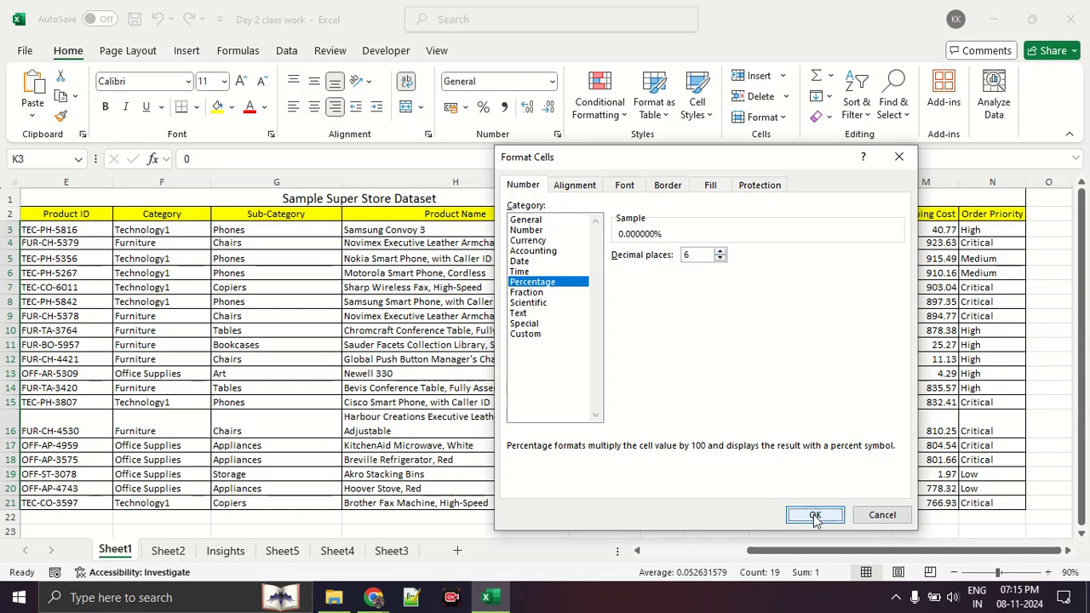
pyautogui.click(805, 397)
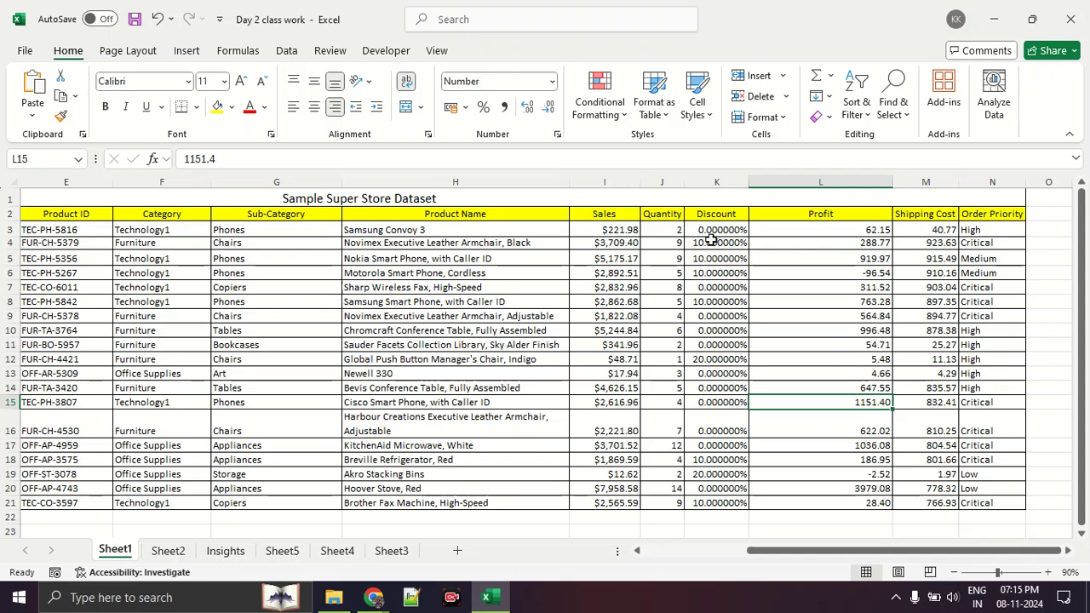
# Reduce the Discount values in K3:K21 to 2 decimal places.
pyautogui.moveTo(711, 242); pyautogui.dragTo(711, 259)
pyautogui.click(711, 287)
pyautogui.click(711, 231)
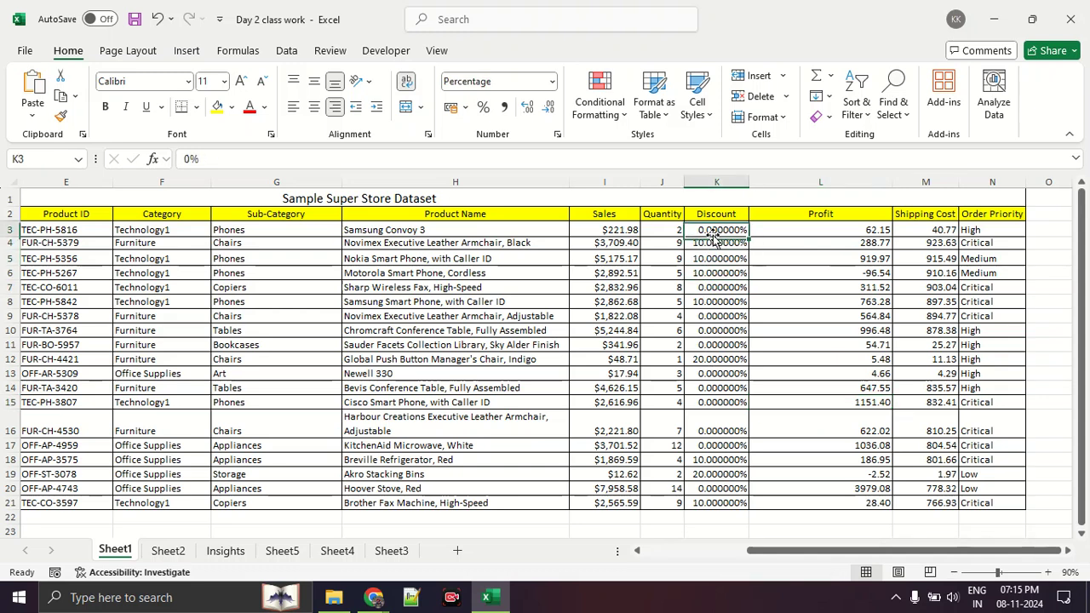
pyautogui.hotkey('ctrl', 'Down')
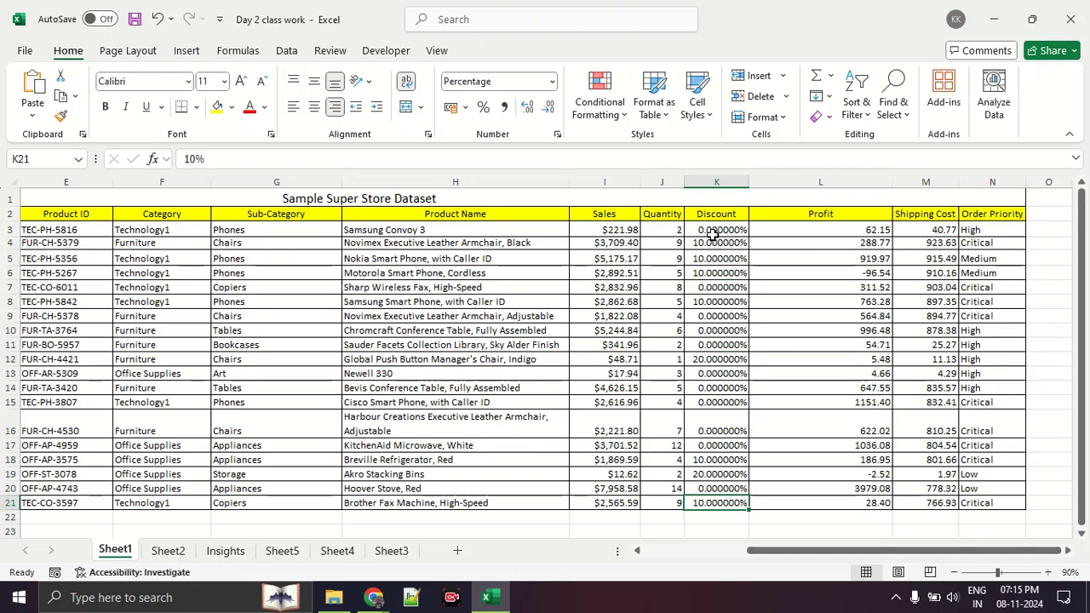
pyautogui.hotkey('ctrl', 'shift', 'Up')
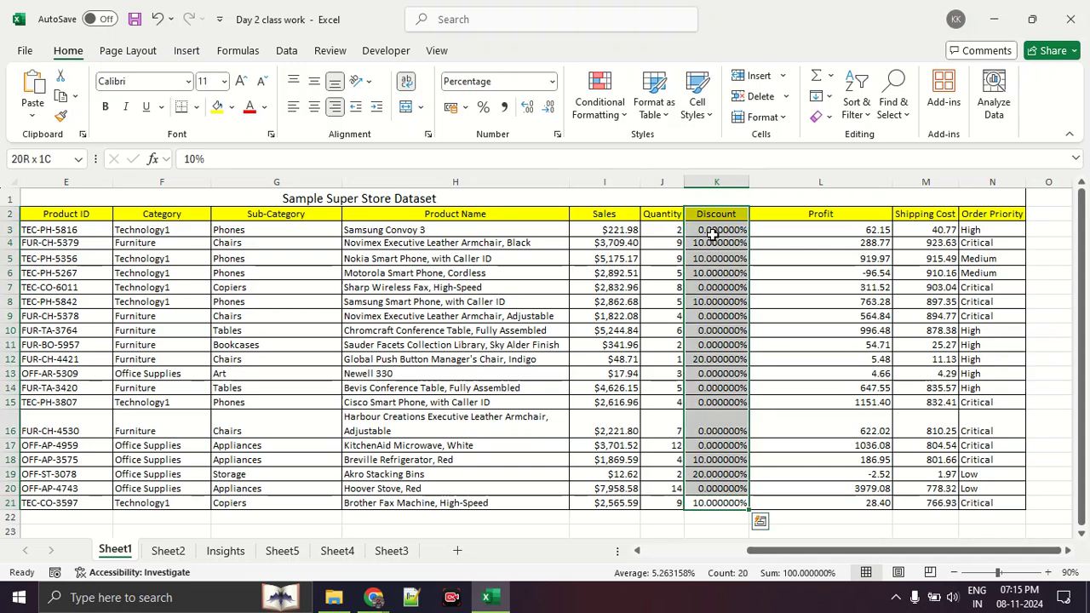
pyautogui.click(712, 230)
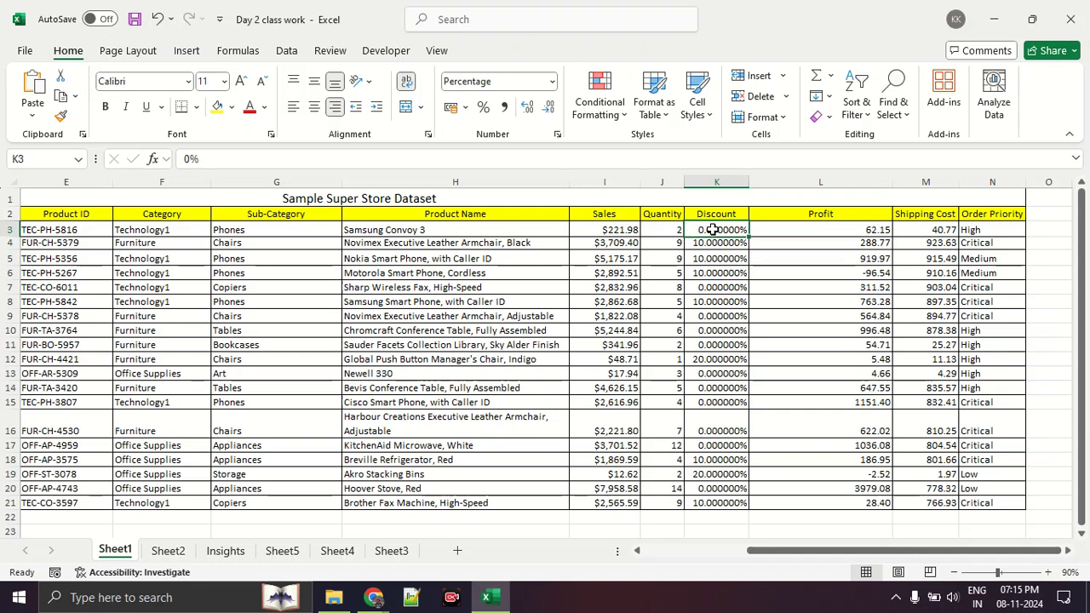
pyautogui.hotkey('ctrl', 'shift', 'Down')
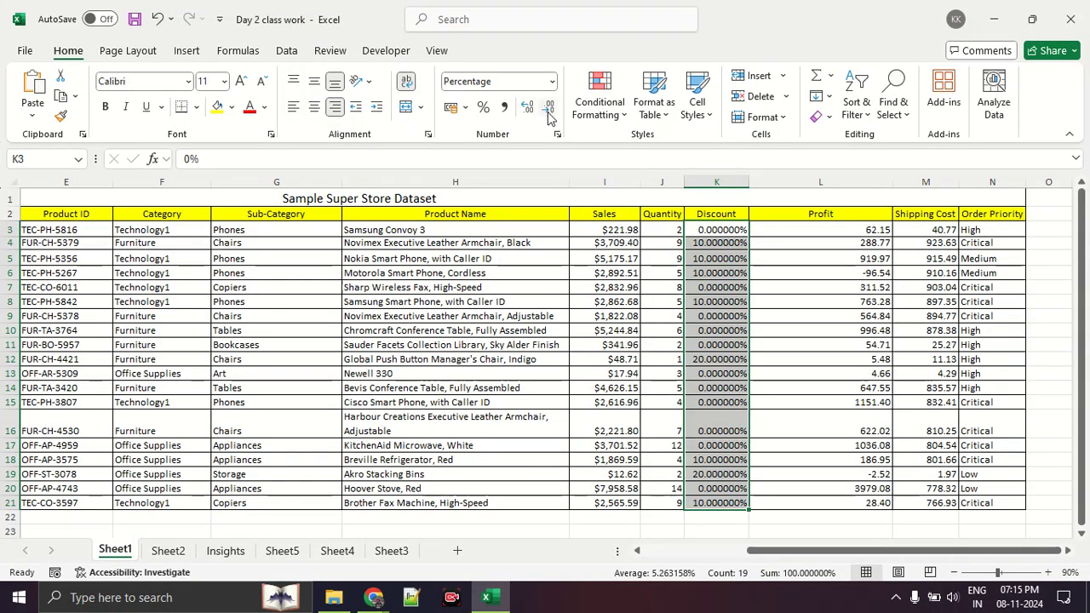
pyautogui.click(549, 108)
pyautogui.click(549, 108)
pyautogui.click(549, 108)
pyautogui.click(549, 108)
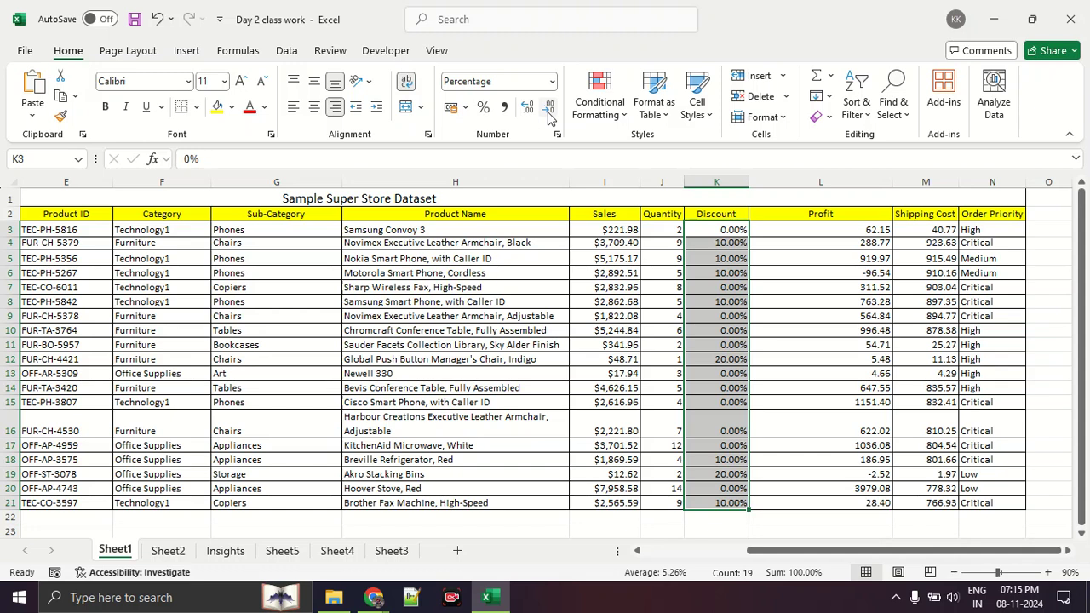
pyautogui.click(771, 316)
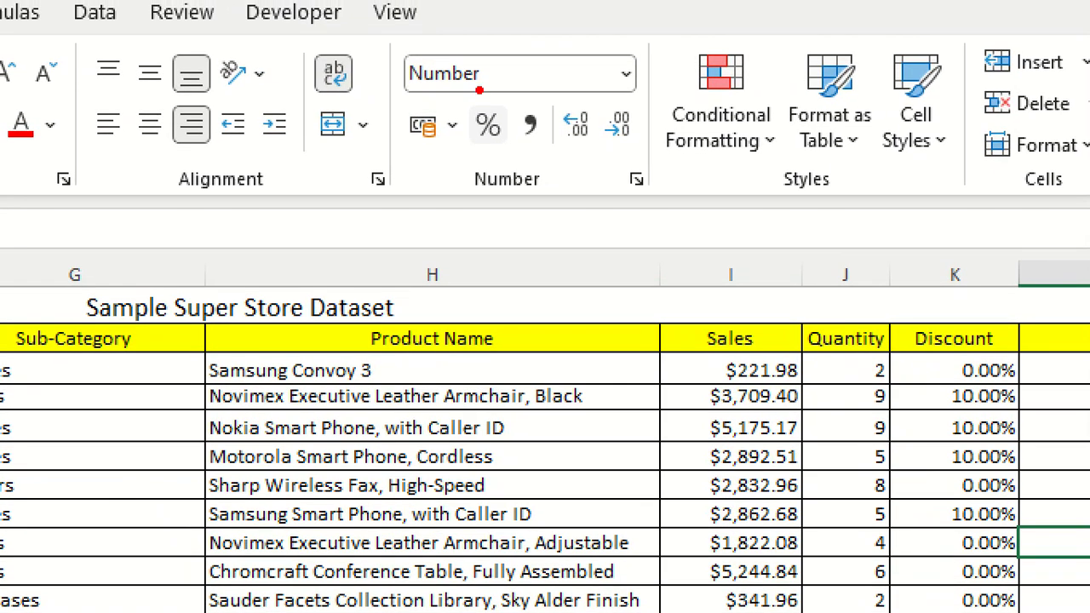
# Underline the percentage, decimal-place and accounting format controls in red, and clear the marks.
pyautogui.moveTo(574, 77)
pyautogui.mouseDown()
pyautogui.moveTo(439, 145)
pyautogui.moveTo(545, 39)
pyautogui.mouseUp()
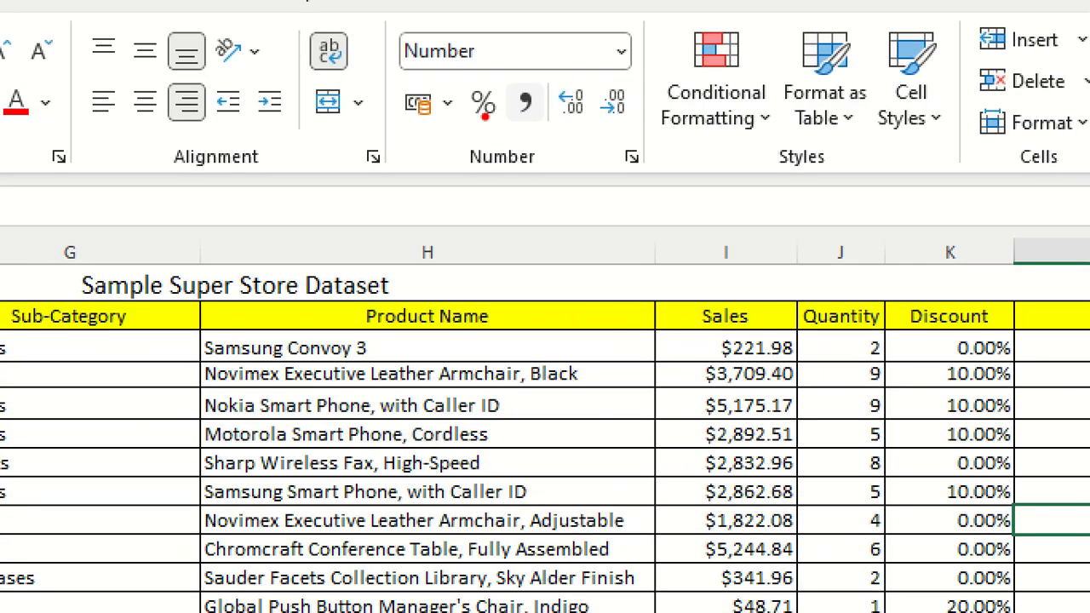
pyautogui.moveTo(455, 132)
pyautogui.mouseDown()
pyautogui.moveTo(644, 134)
pyautogui.moveTo(545, 137)
pyautogui.mouseUp()
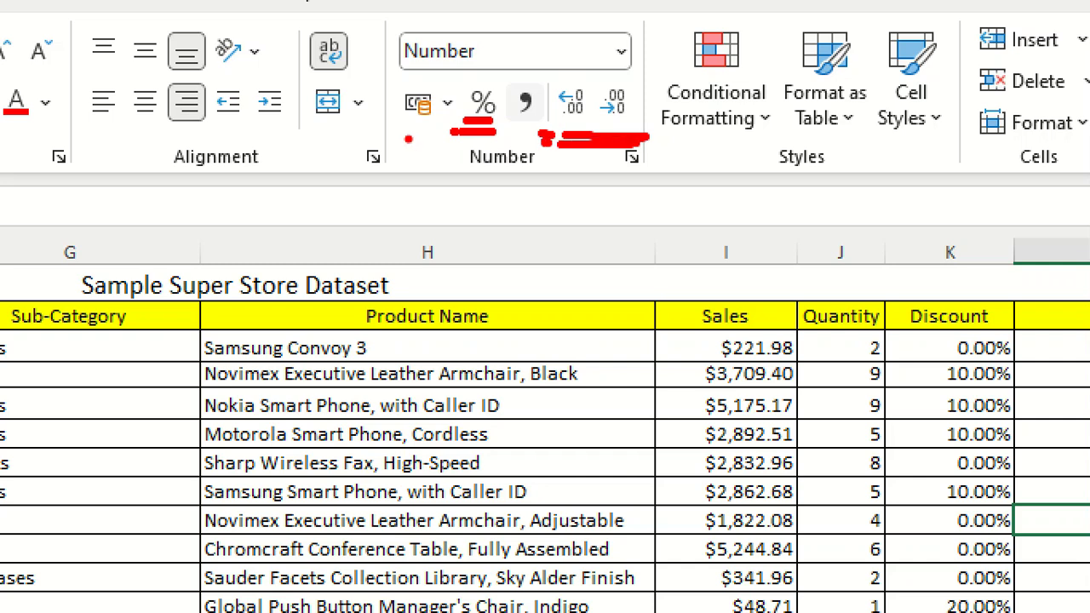
pyautogui.moveTo(408, 138); pyautogui.dragTo(451, 132)
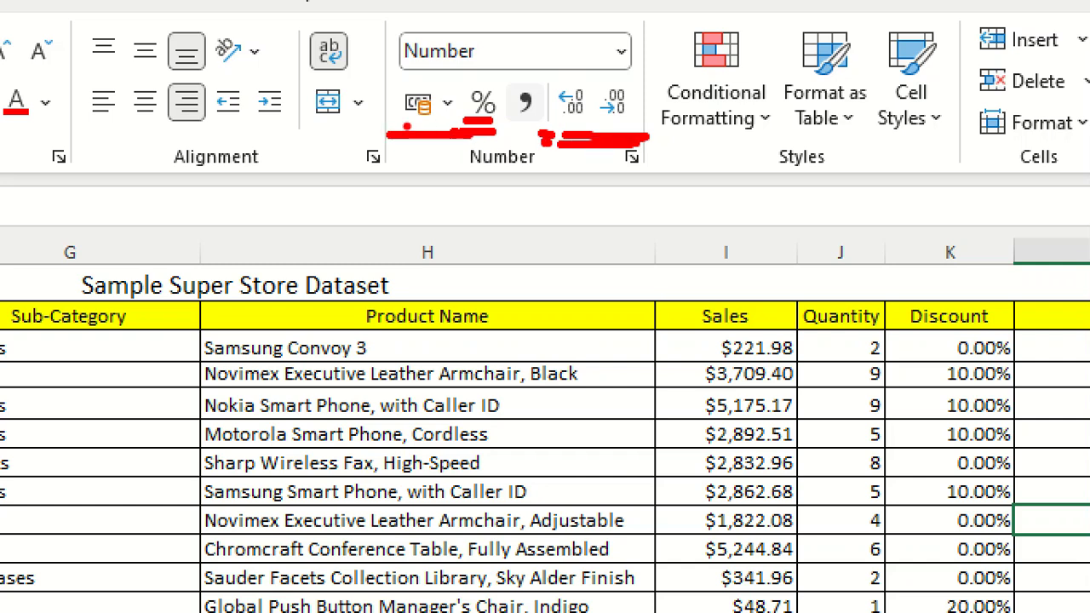
pyautogui.press('Escape')
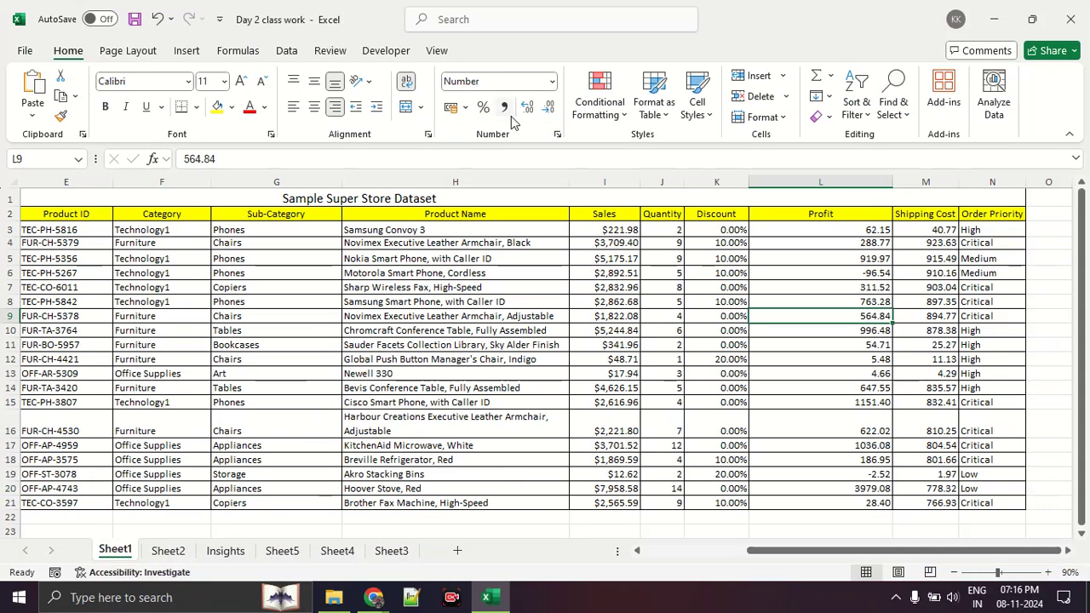
# Format the Profit values in L3:L21 as Currency with the default rupee symbol.
pyautogui.moveTo(863, 231); pyautogui.dragTo(877, 503)
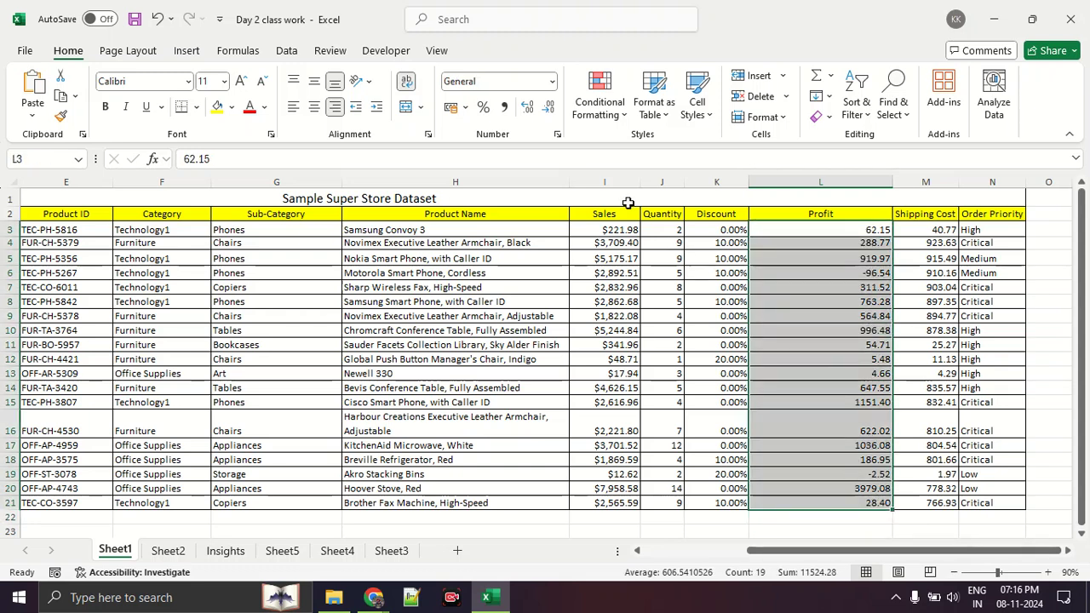
pyautogui.click(465, 109)
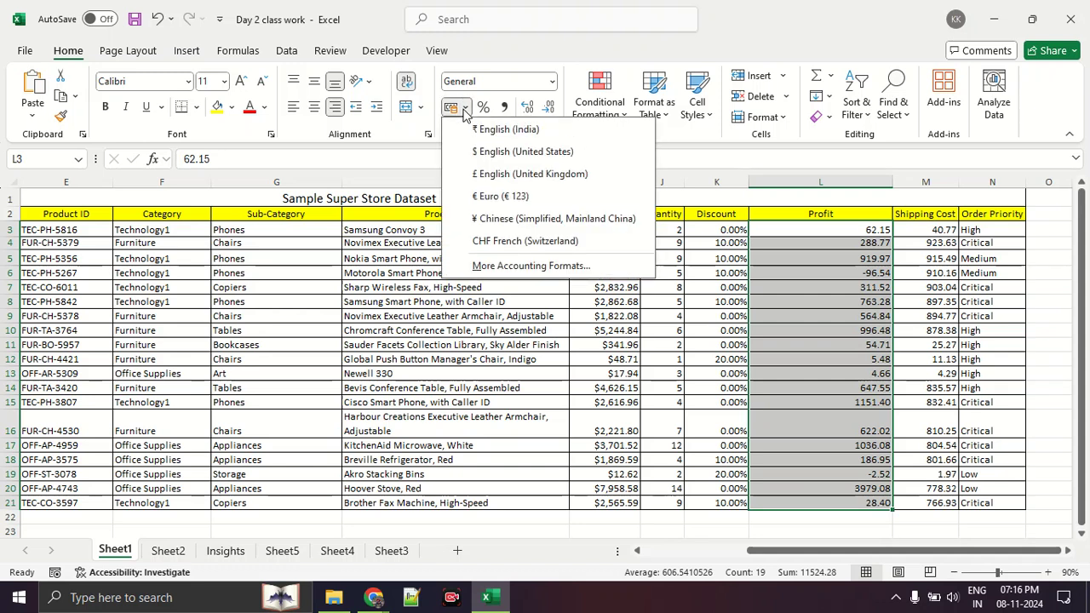
pyautogui.click(551, 82)
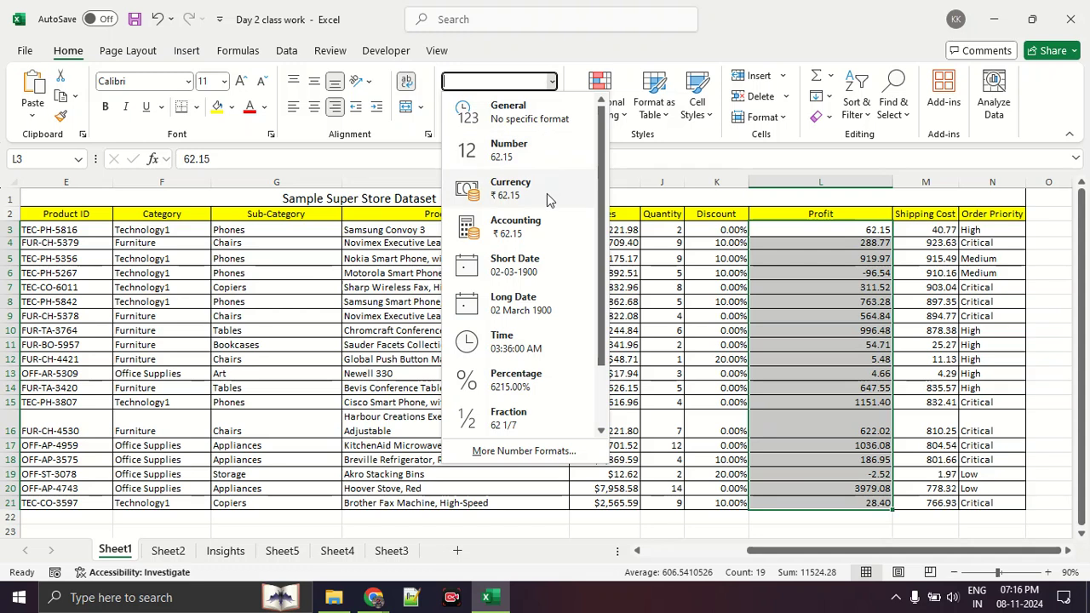
pyautogui.click(546, 194)
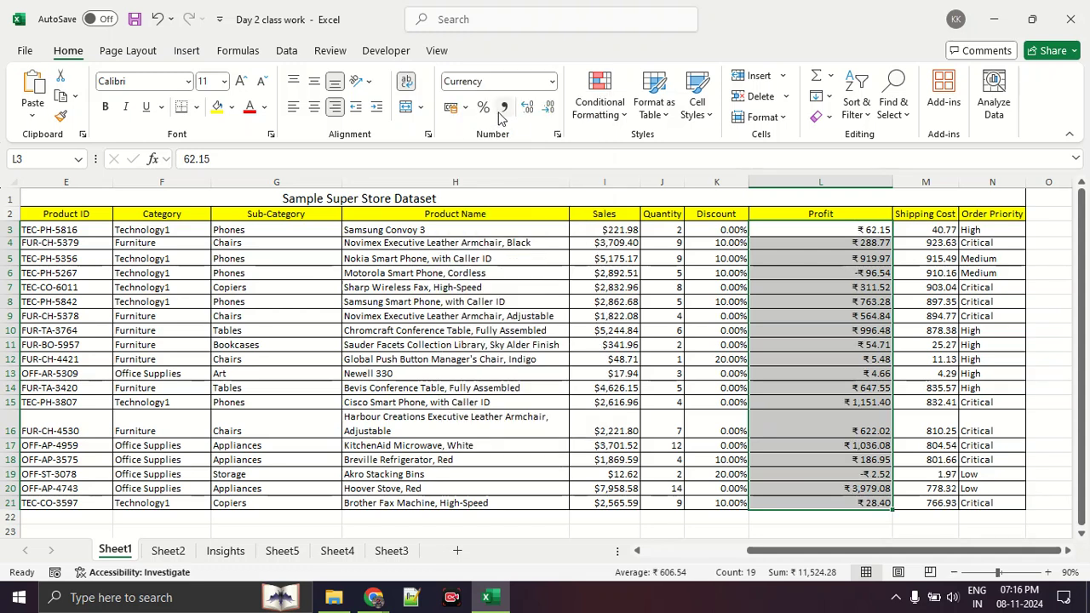
# Try the $ English (United States) accounting format on the Profit values, and switch them back to Currency.
pyautogui.click(465, 108)
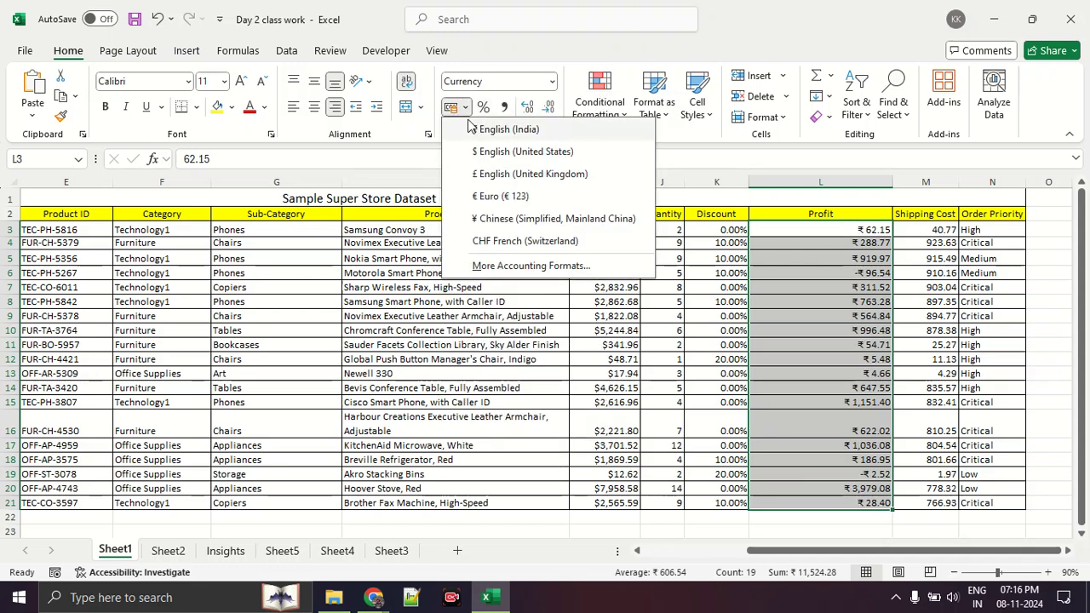
pyautogui.click(509, 153)
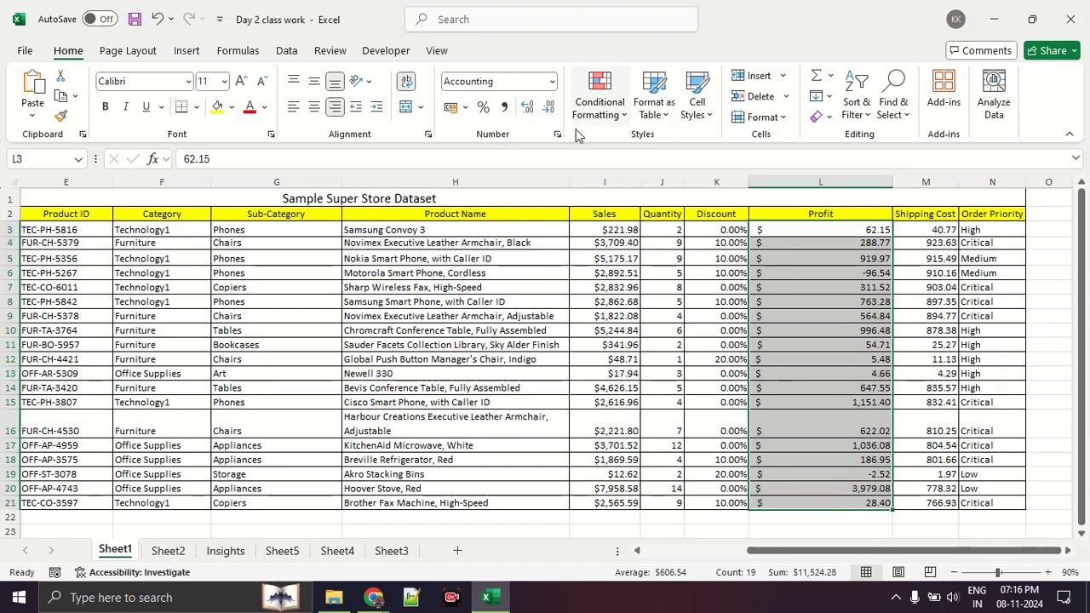
pyautogui.click(551, 81)
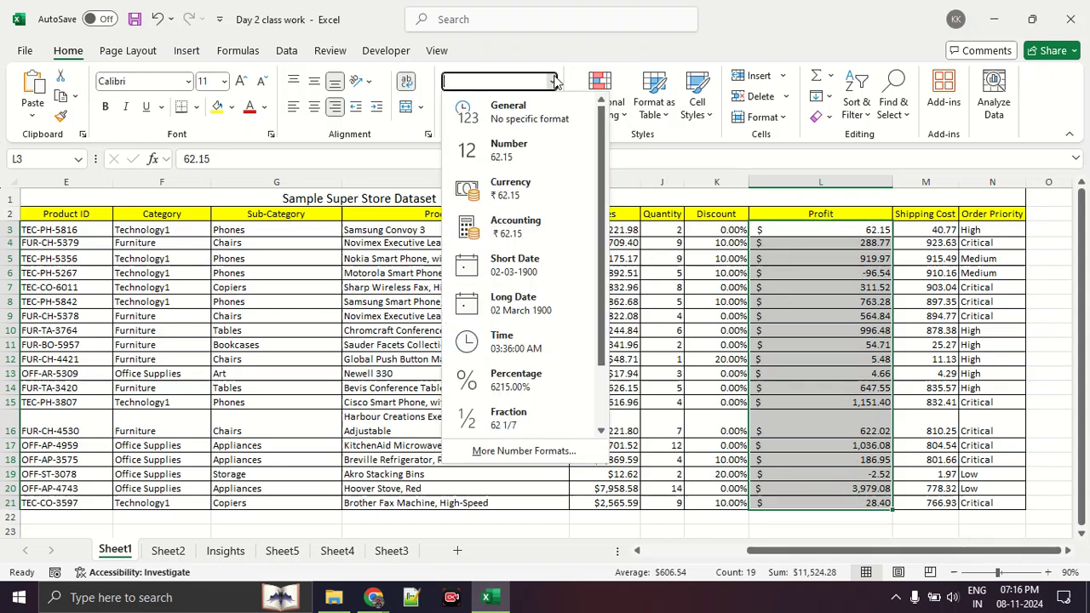
pyautogui.click(528, 189)
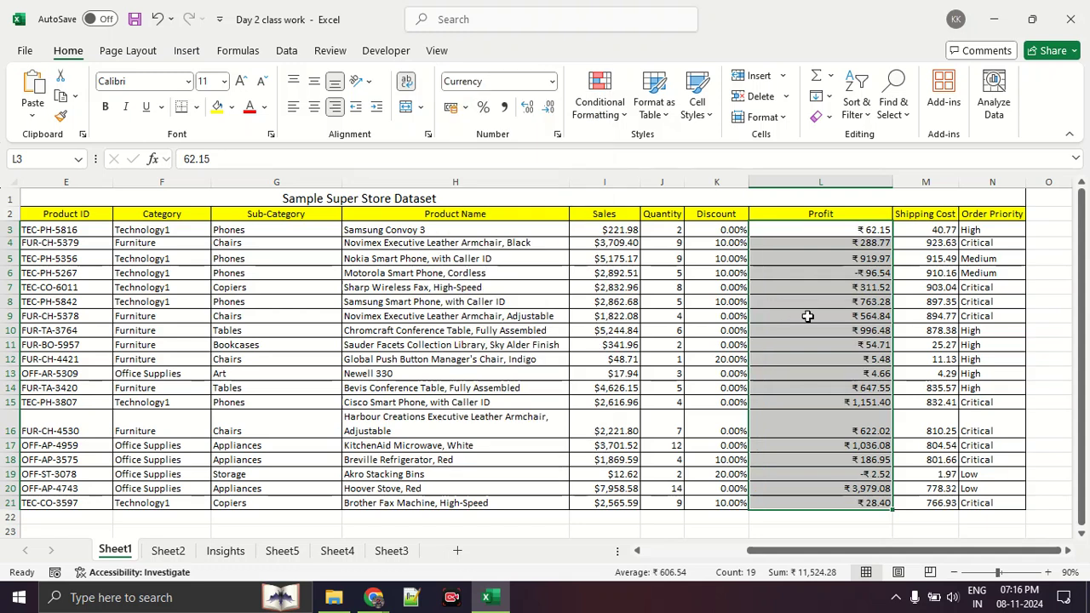
# Undo the last three number format changes on the Profit values.
pyautogui.hotkey('ctrl', 'z')
pyautogui.hotkey('ctrl', 'z')
pyautogui.hotkey('ctrl', 'z')
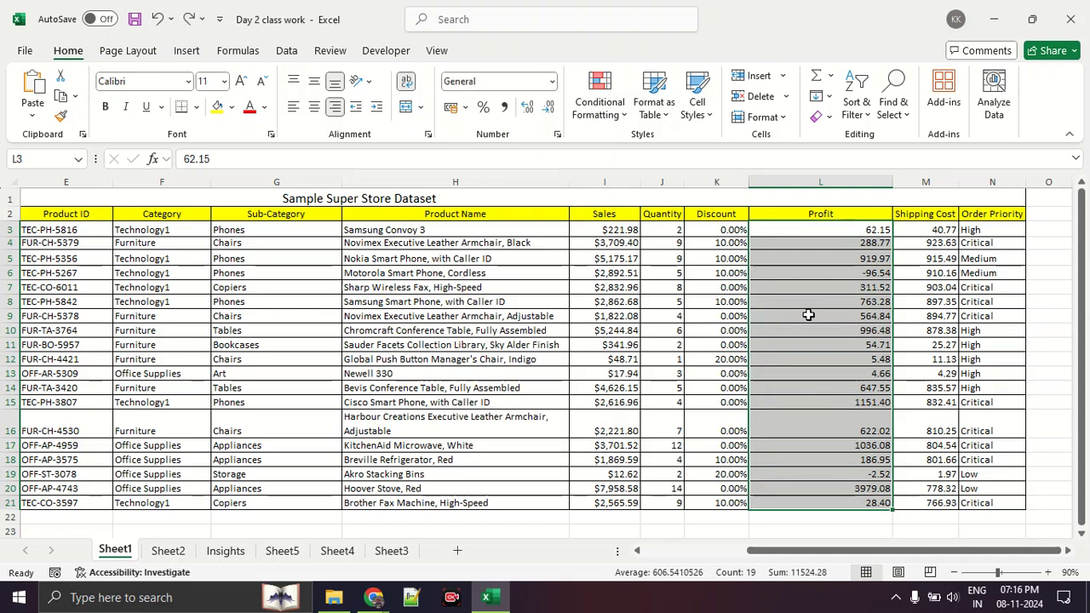
# Format the Profit values in L3:L21 as Currency with 2 decimal places and no symbol.
pyautogui.click(808, 315)
pyautogui.moveTo(797, 230); pyautogui.dragTo(823, 503)
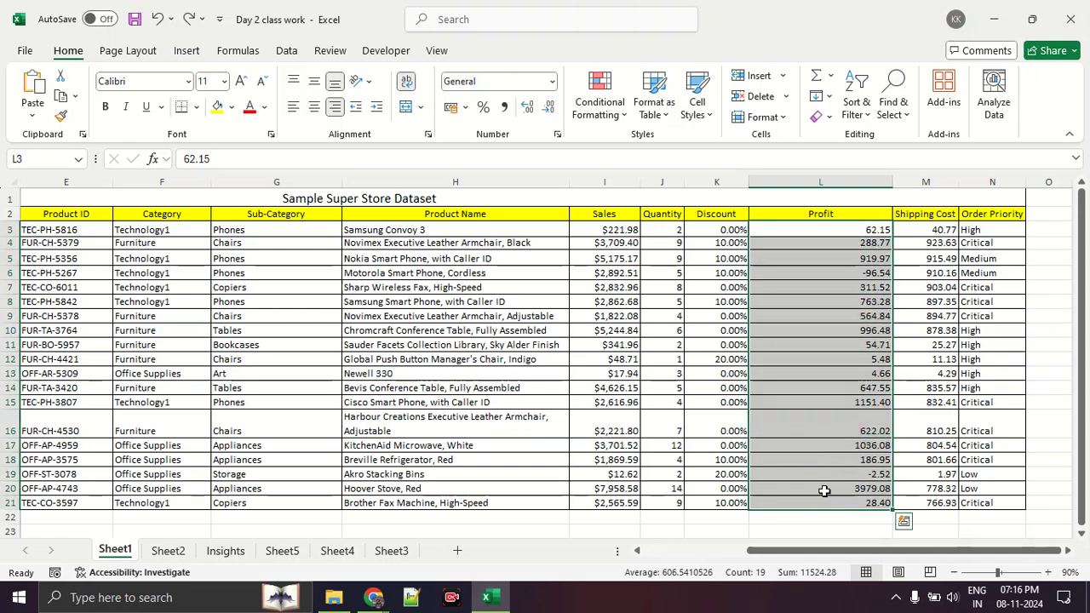
pyautogui.rightClick(820, 355)
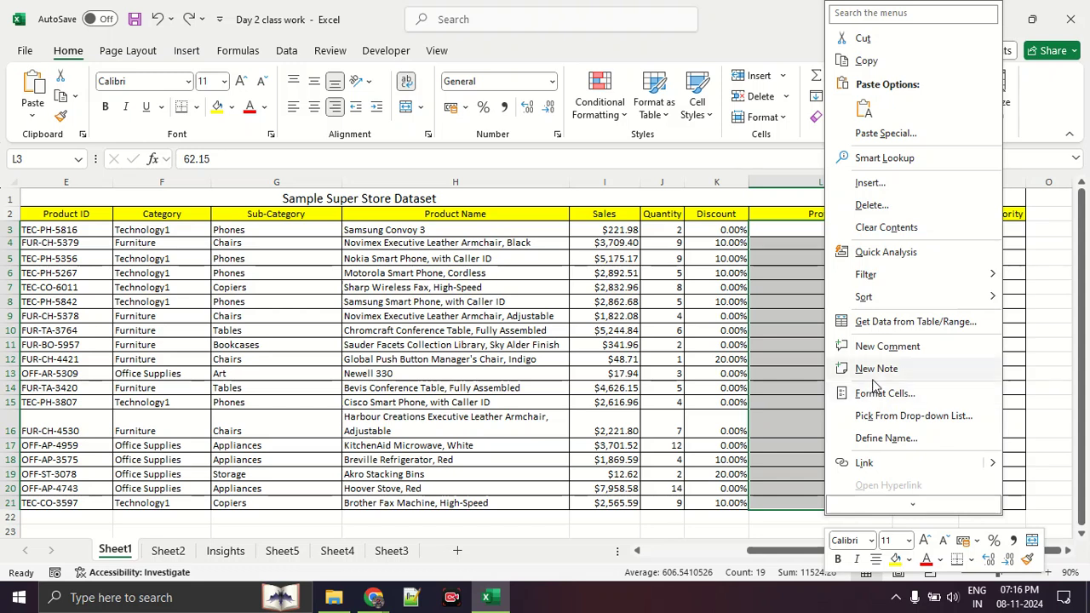
pyautogui.click(875, 393)
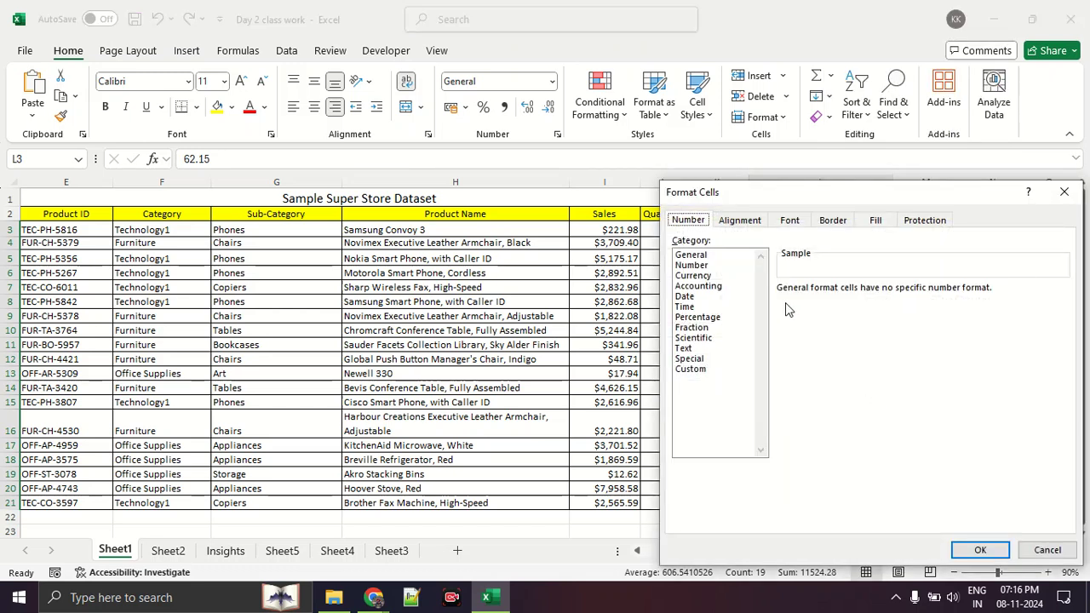
pyautogui.click(724, 276)
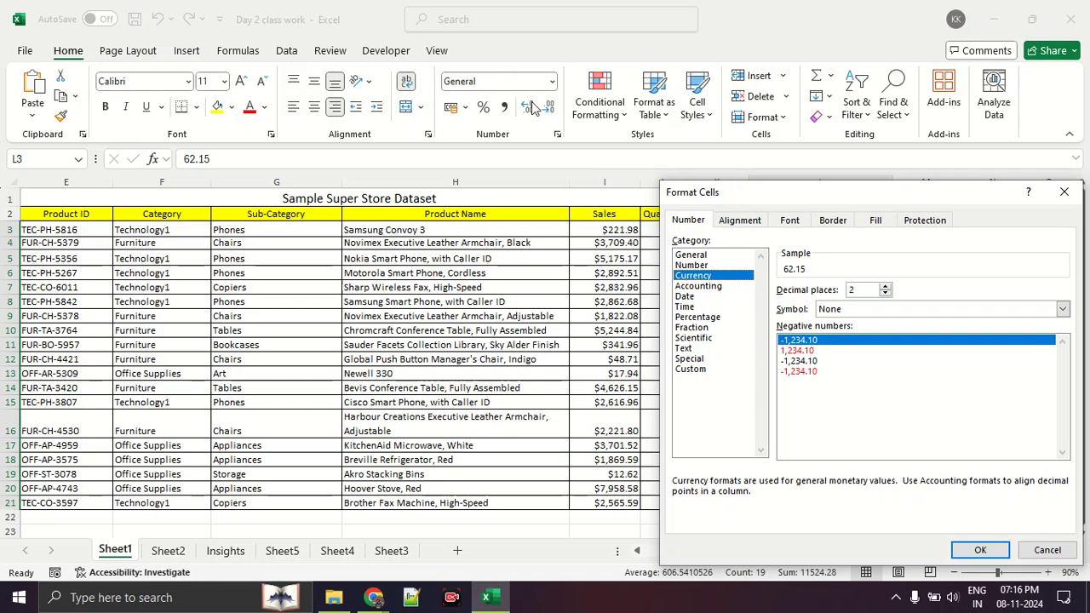
pyautogui.moveTo(747, 195); pyautogui.dragTo(406, 63)
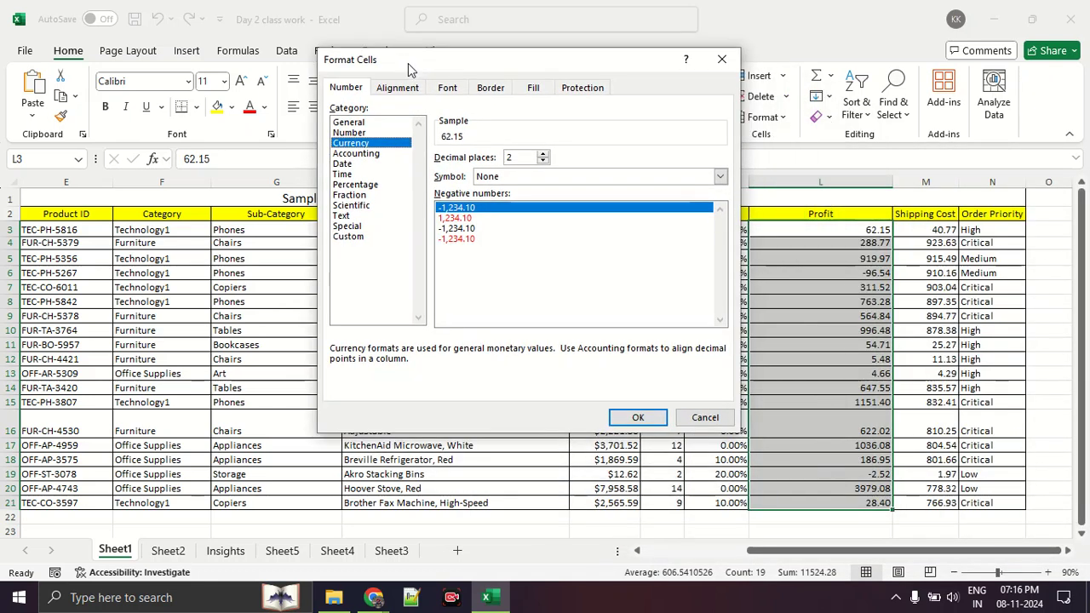
pyautogui.click(634, 417)
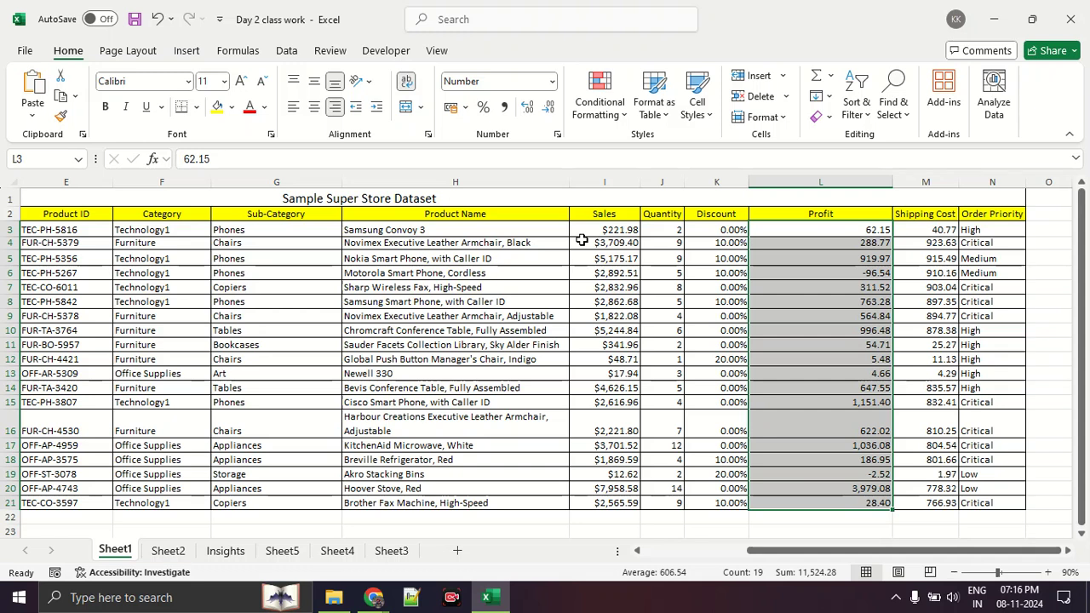
pyautogui.click(788, 296)
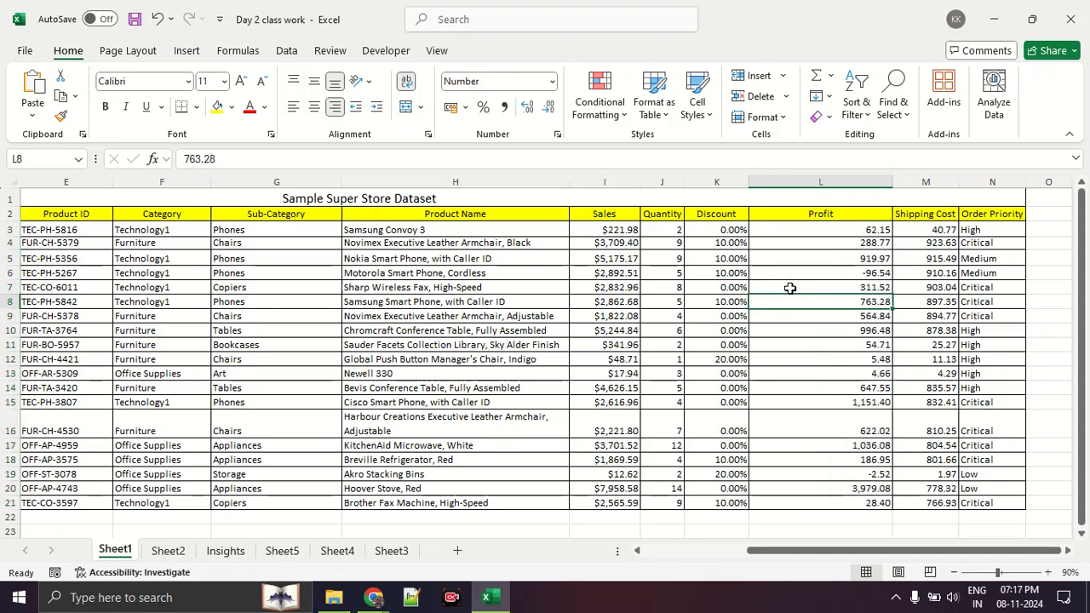
pyautogui.moveTo(794, 229); pyautogui.dragTo(841, 477)
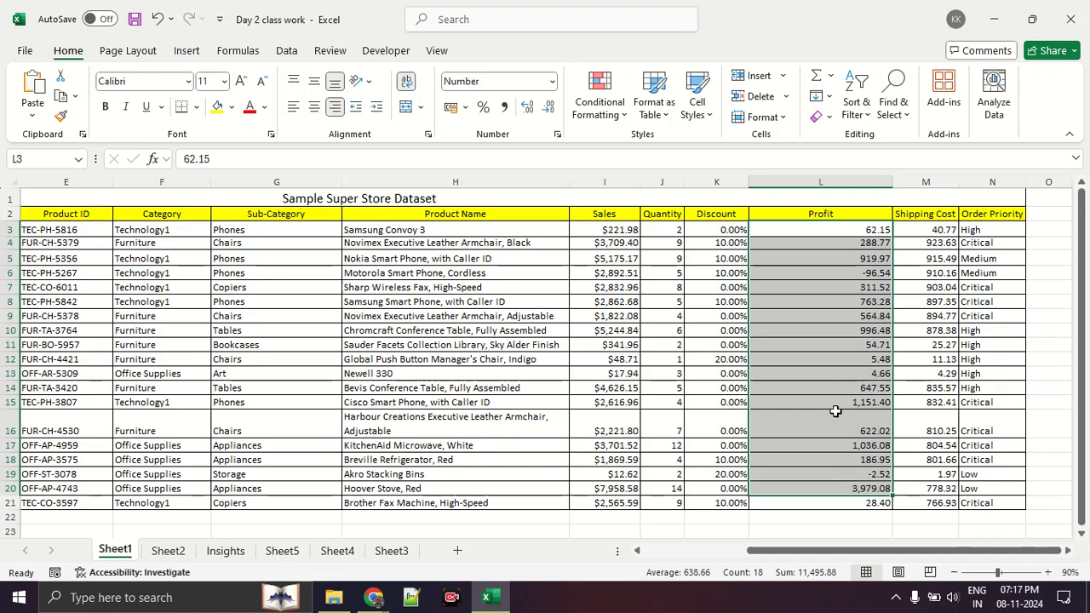
pyautogui.rightClick(820, 358)
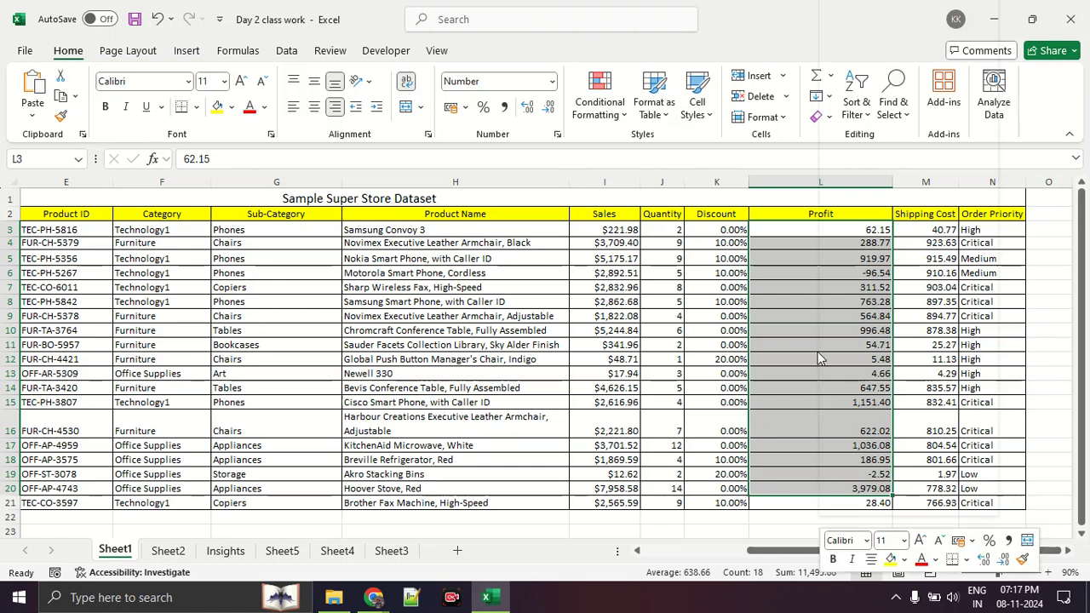
pyautogui.click(816, 351)
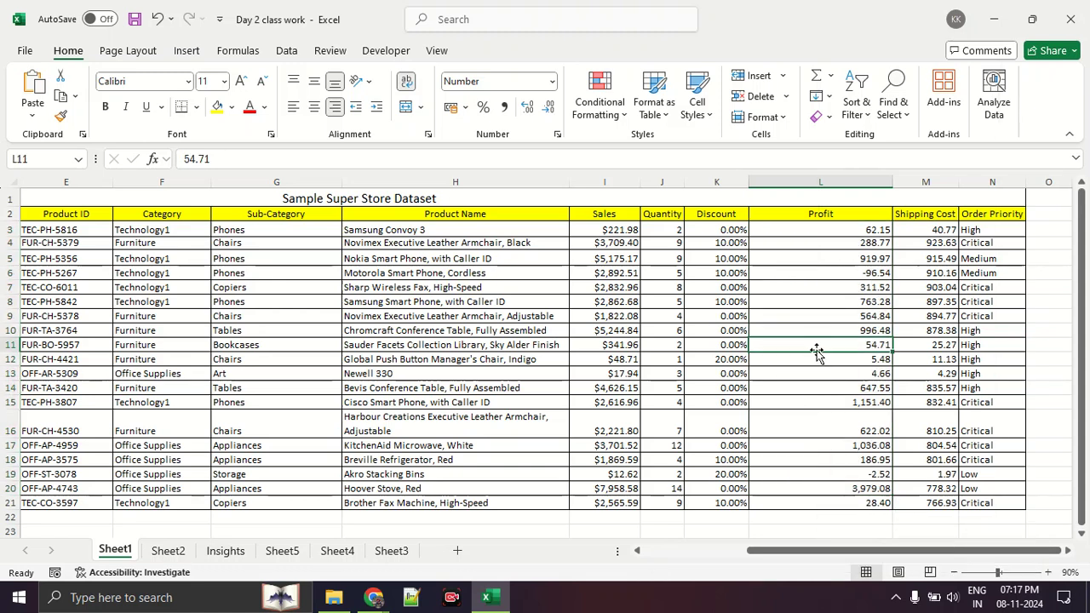
# Undo the last two number format changes, on the Profit and Discount values.
pyautogui.hotkey('ctrl', 'z')
pyautogui.hotkey('ctrl', 'z')
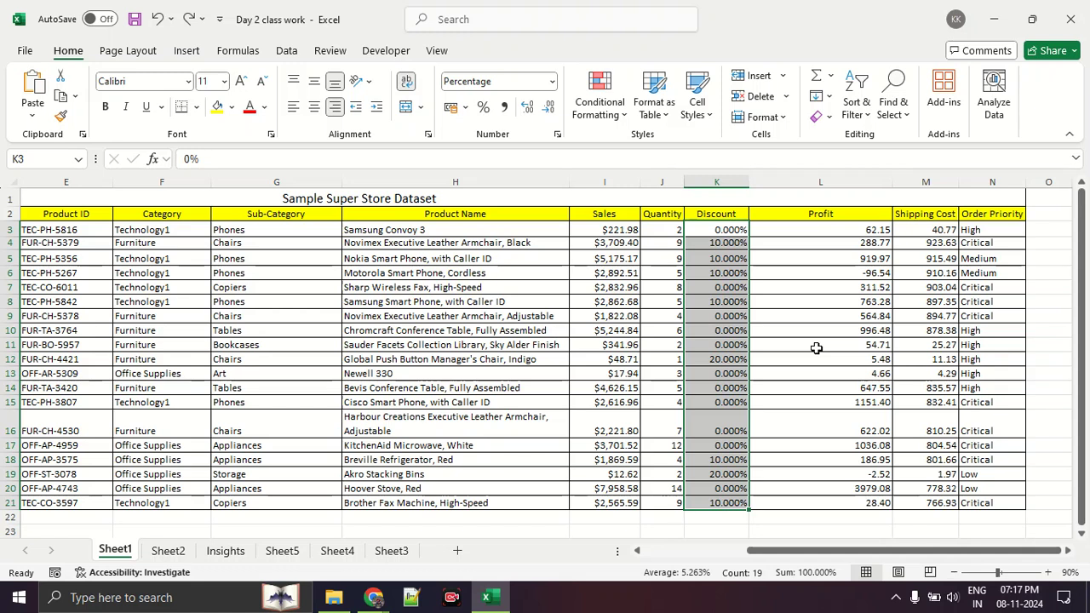
pyautogui.click(816, 347)
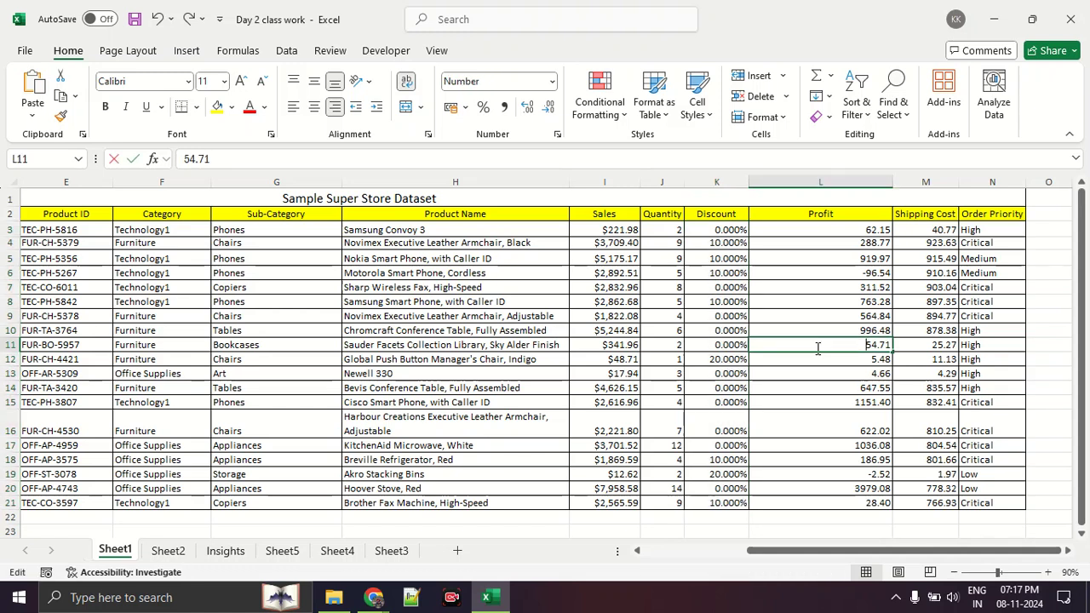
# Format the Profit values in L3:L21 as Currency with 2 decimal places and the $ English (Australia) symbol.
pyautogui.click(808, 228)
pyautogui.hotkey('ctrl', 'shift', 'Down')
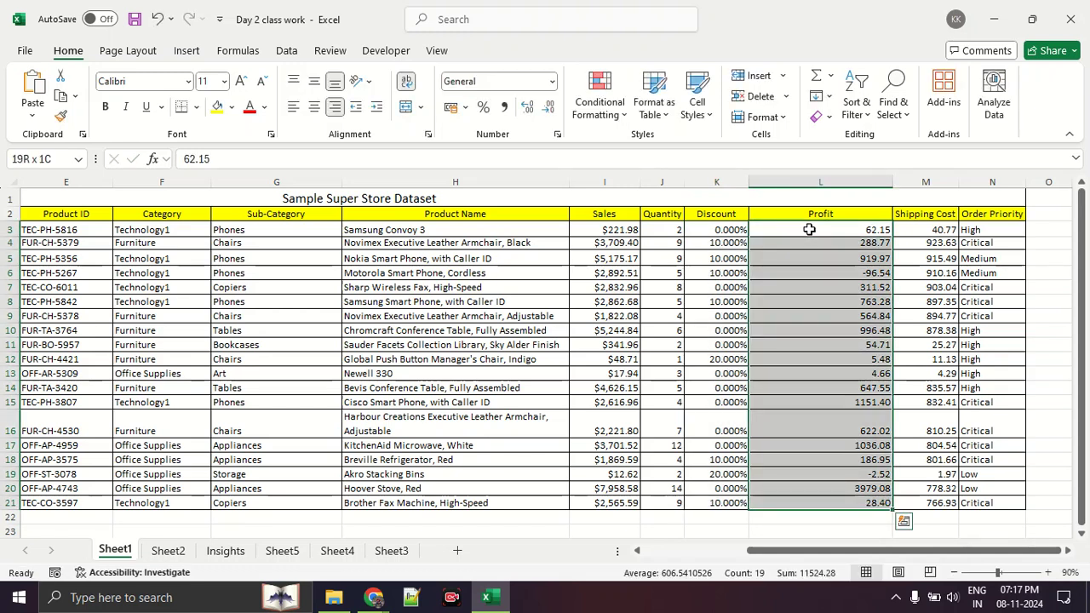
pyautogui.rightClick(813, 260)
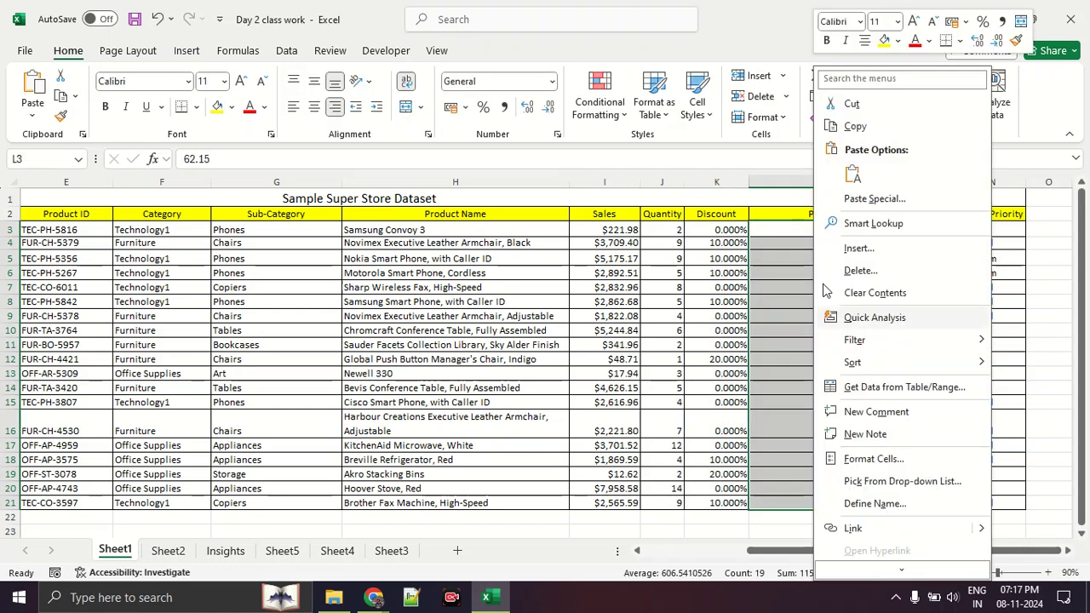
pyautogui.click(874, 459)
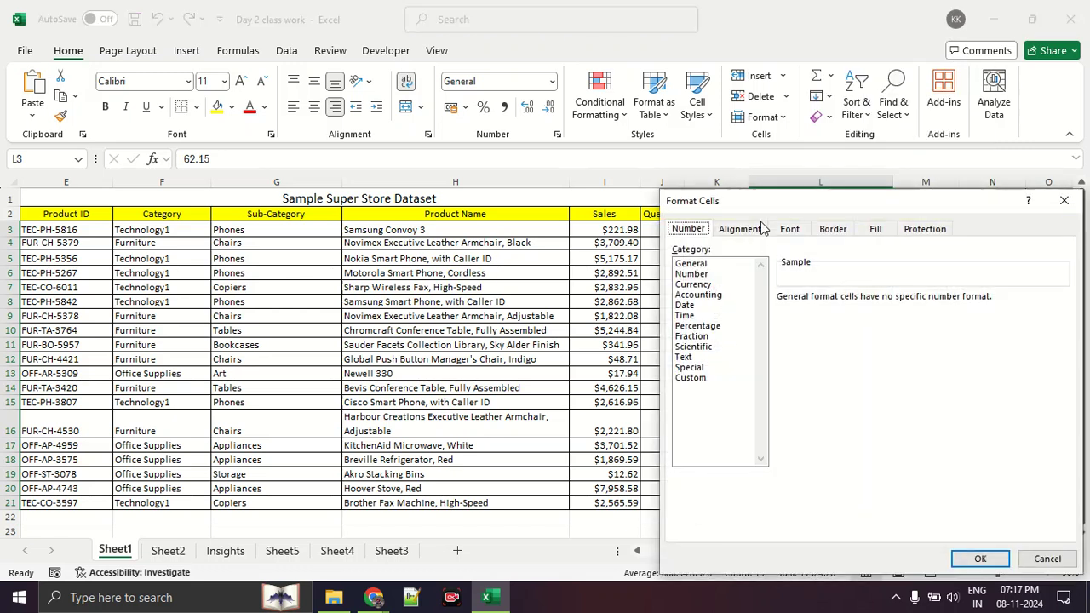
pyautogui.moveTo(762, 207); pyautogui.dragTo(467, 100)
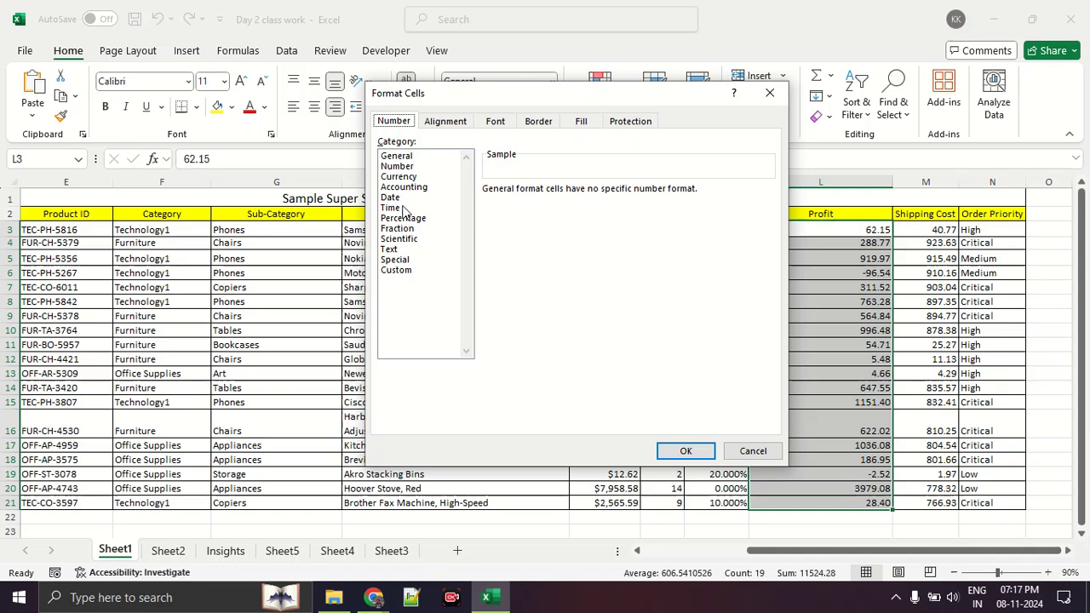
pyautogui.click(405, 177)
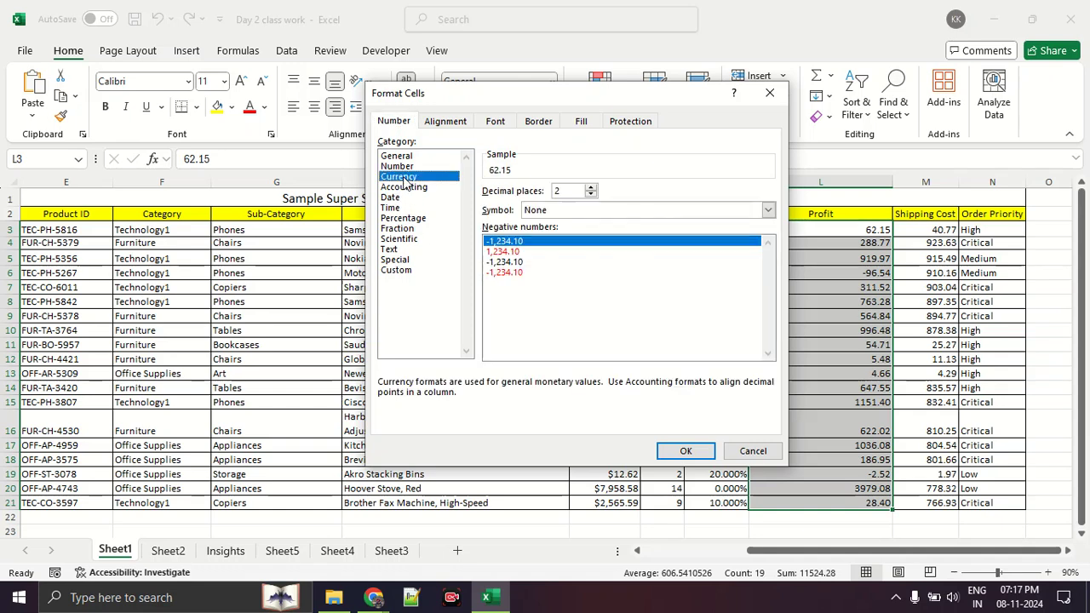
pyautogui.click(571, 212)
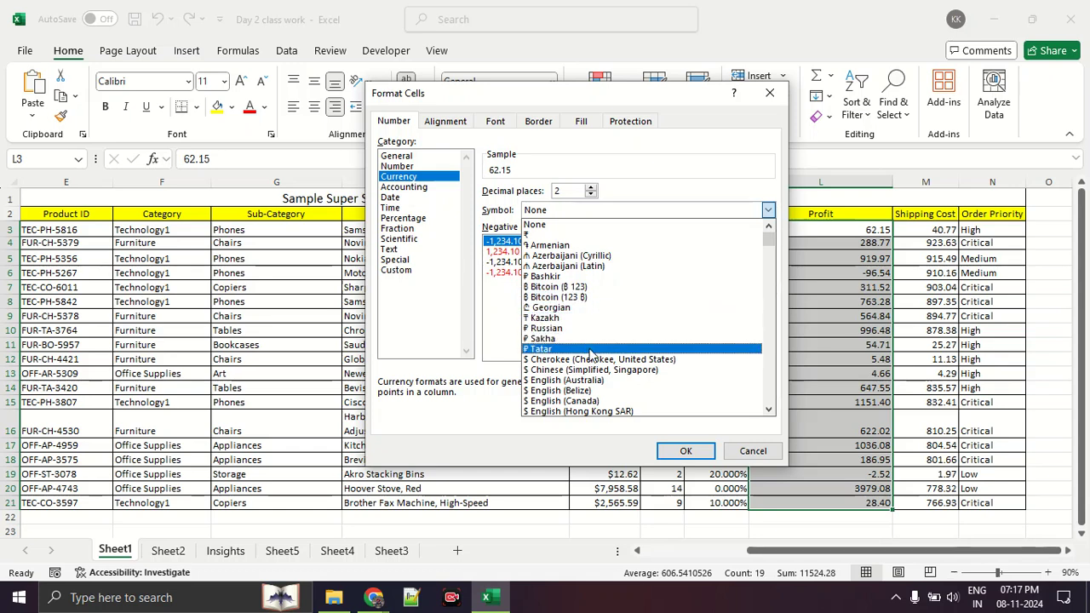
pyautogui.click(592, 380)
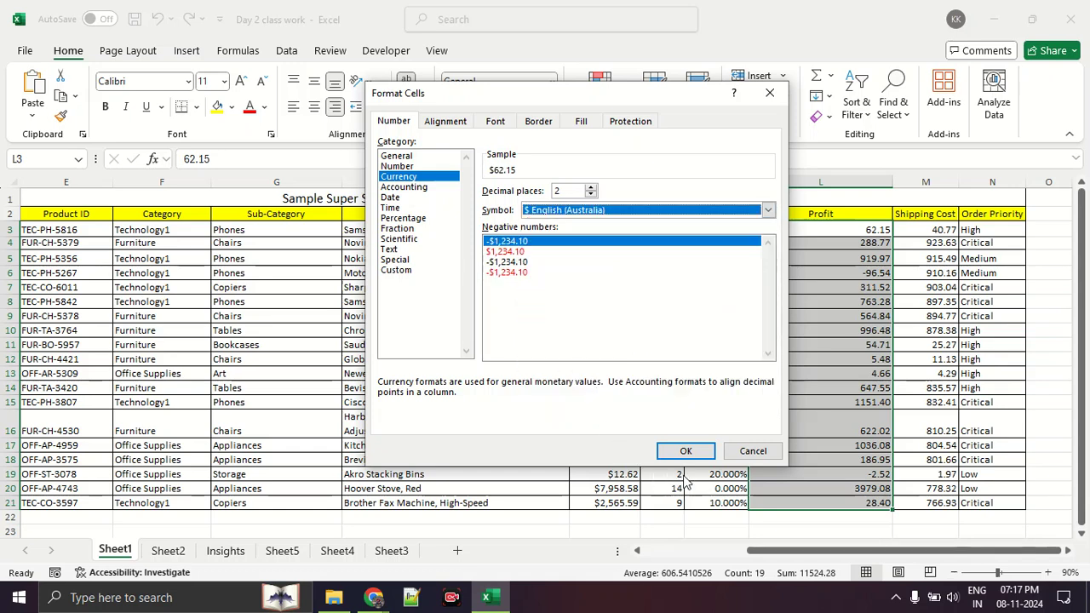
pyautogui.click(686, 450)
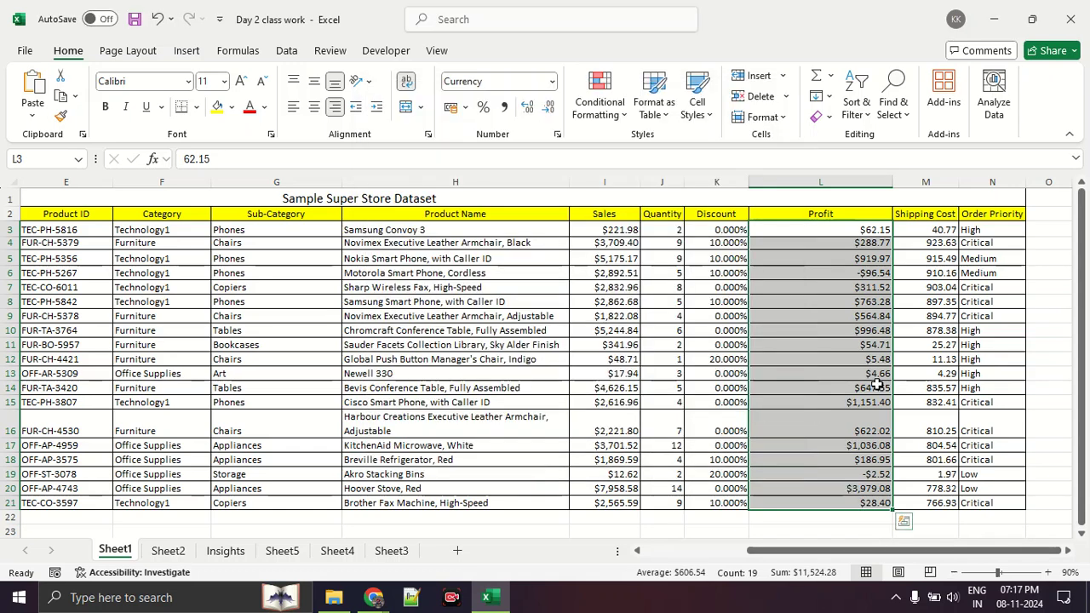
pyautogui.doubleClick(857, 358)
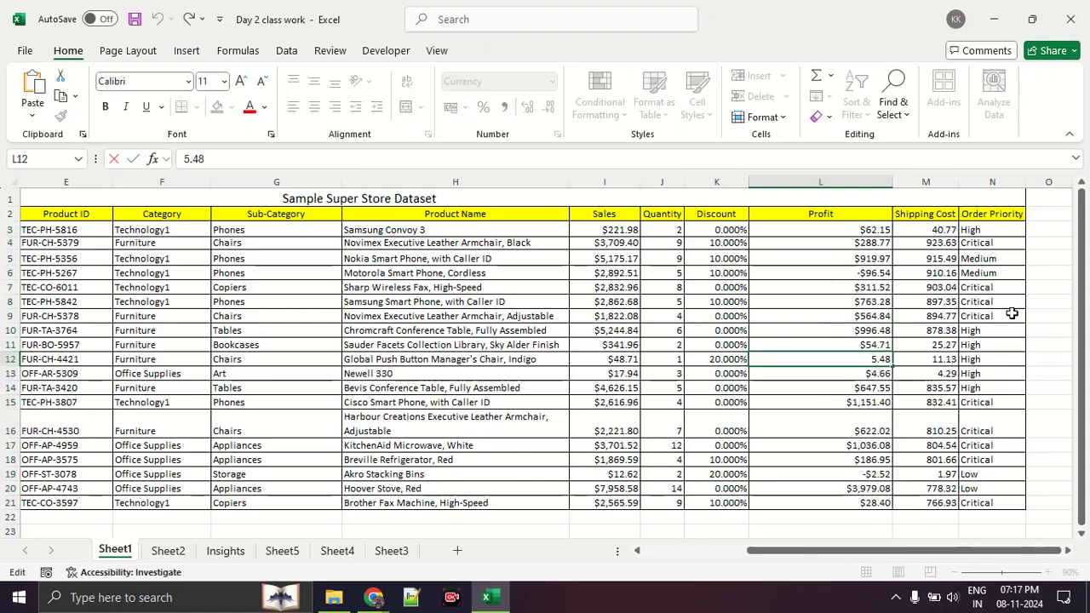
# Format the Shipping Cost values in M3:M21 as Currency with 2 decimal places and the $ English (Australia) symbol.
pyautogui.moveTo(935, 232); pyautogui.dragTo(932, 504)
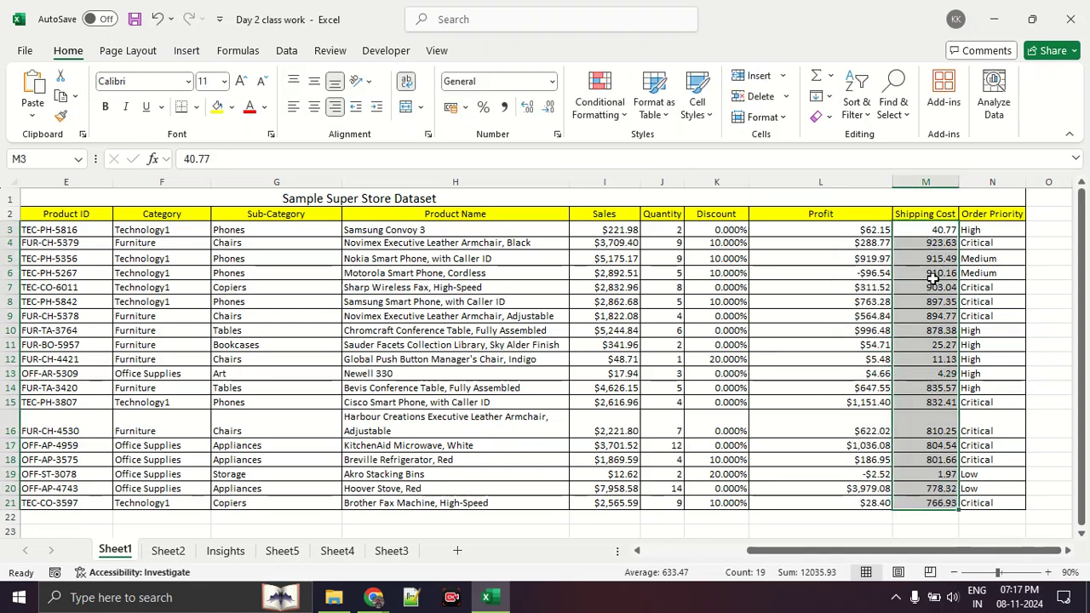
pyautogui.rightClick(933, 278)
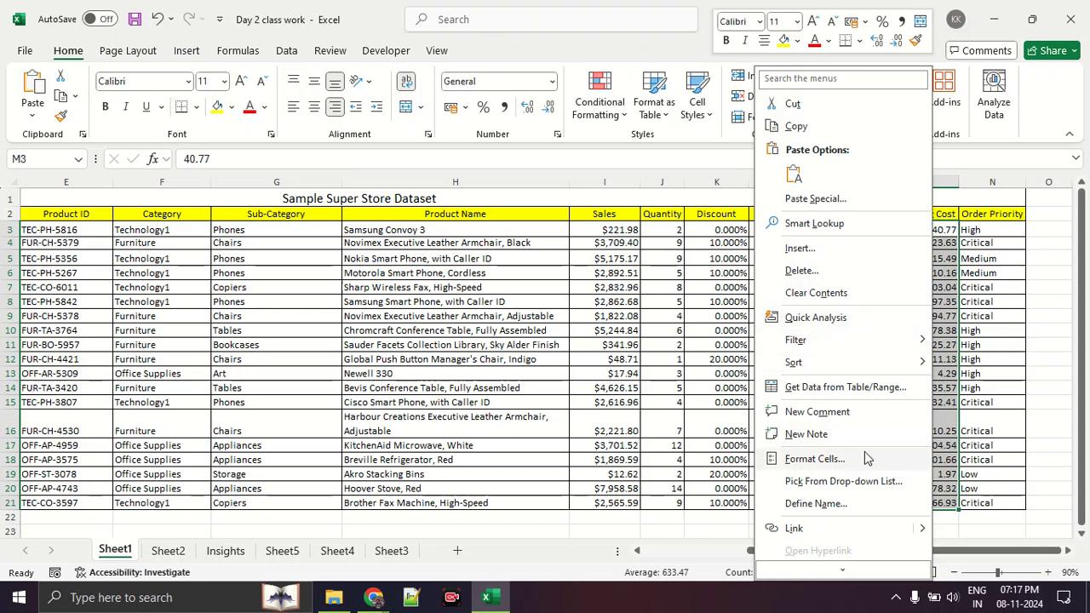
pyautogui.scroll(-1, 866, 459)
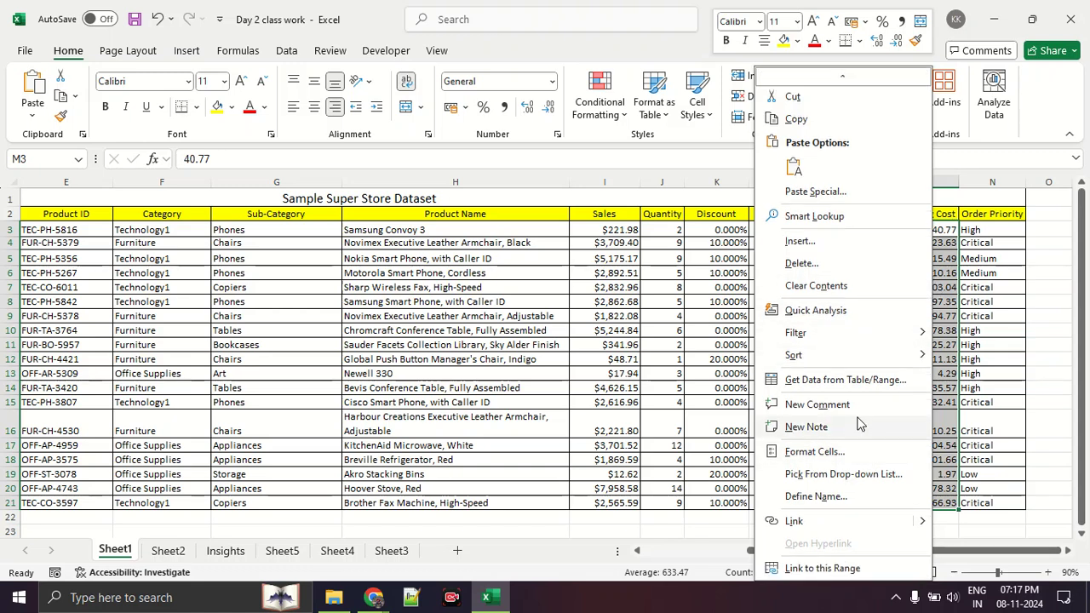
pyautogui.click(856, 452)
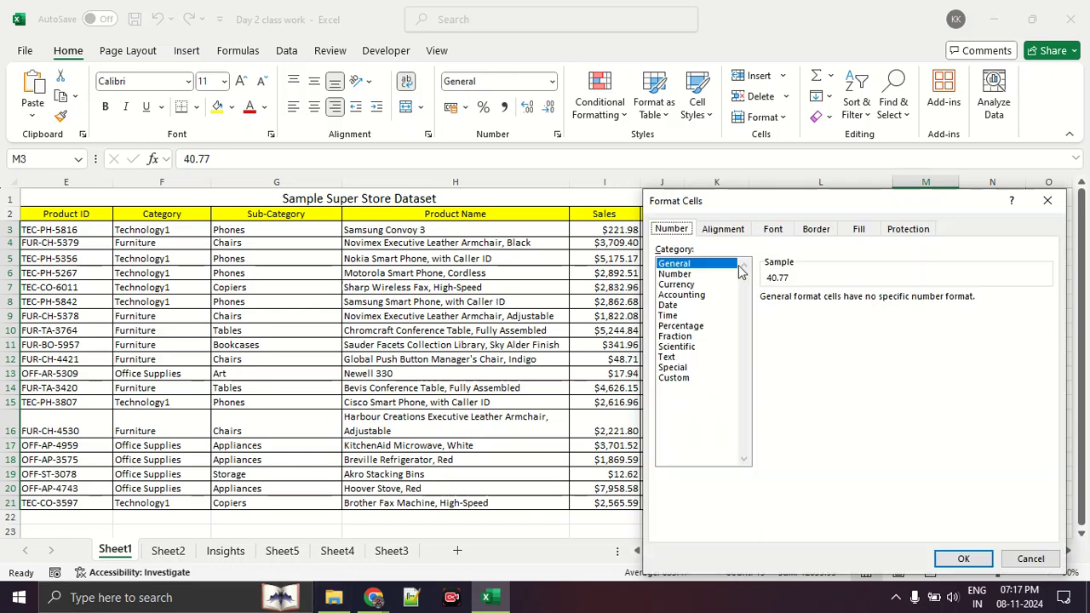
pyautogui.click(678, 285)
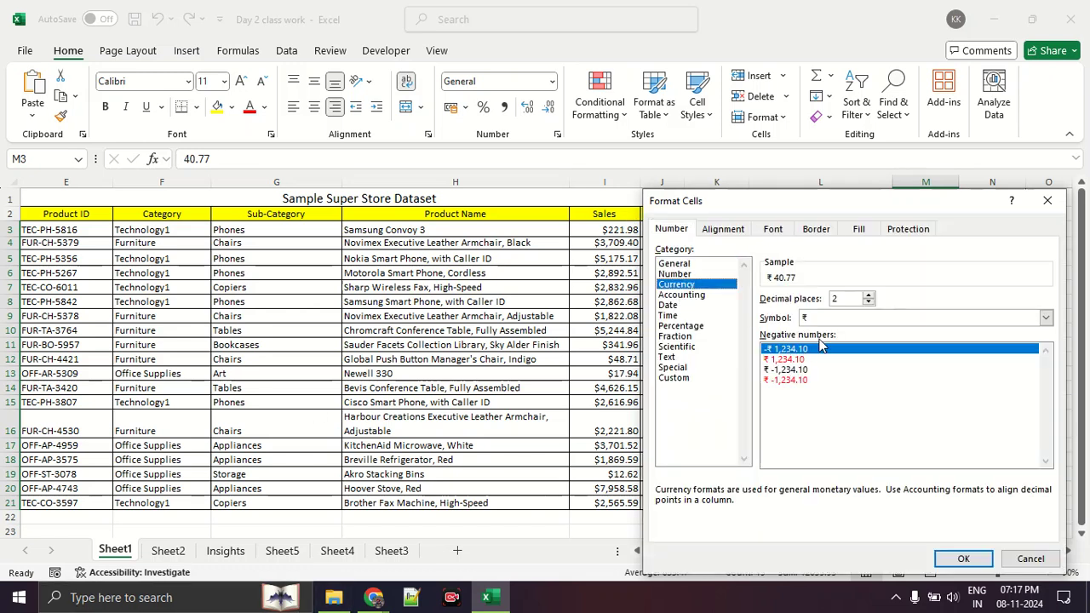
pyautogui.click(1045, 316)
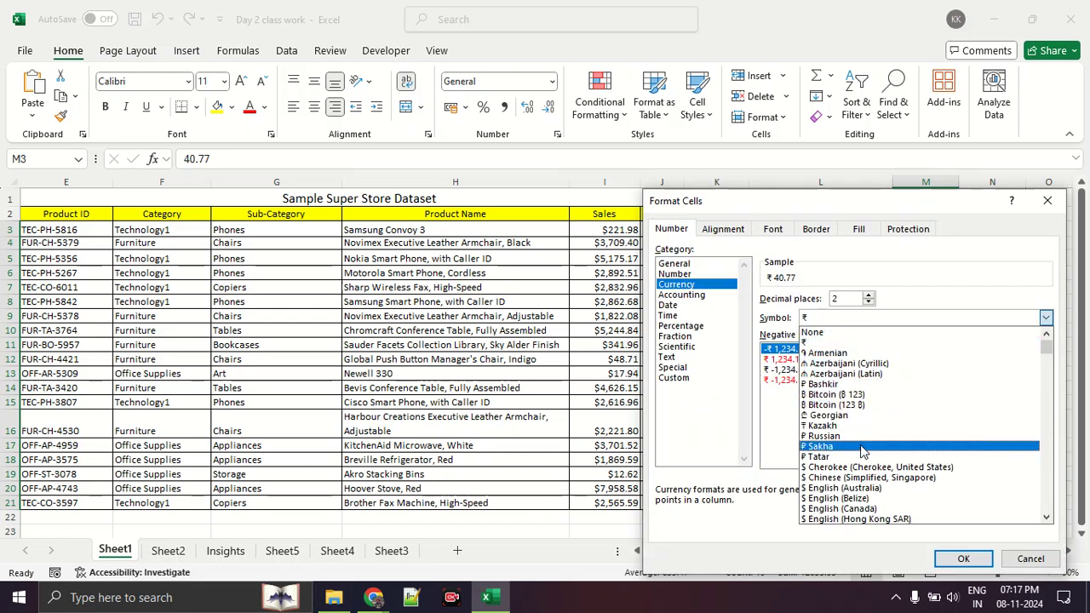
pyautogui.click(861, 498)
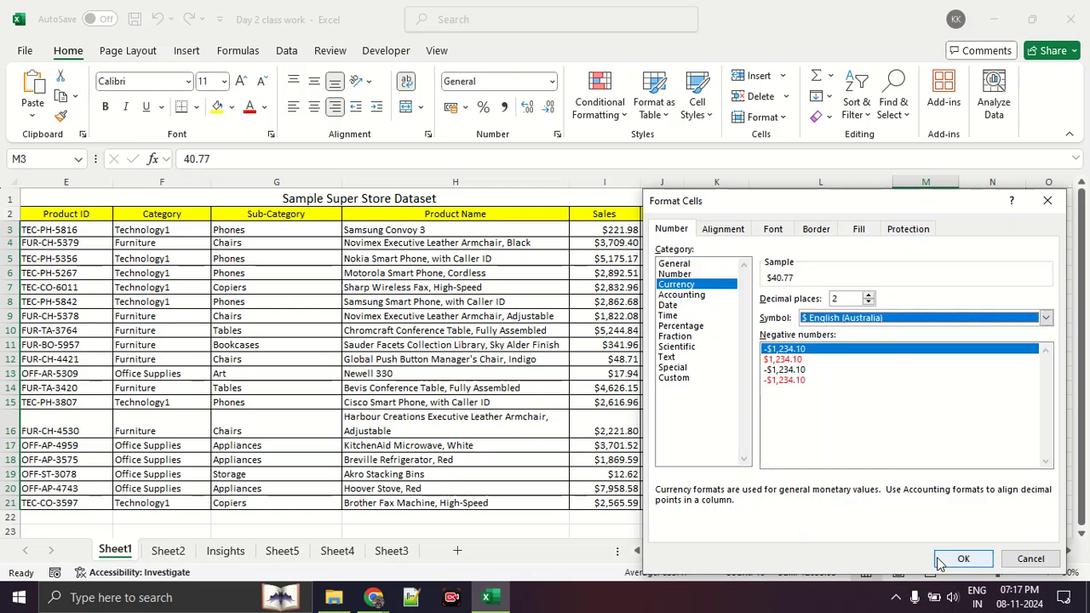
pyautogui.click(962, 558)
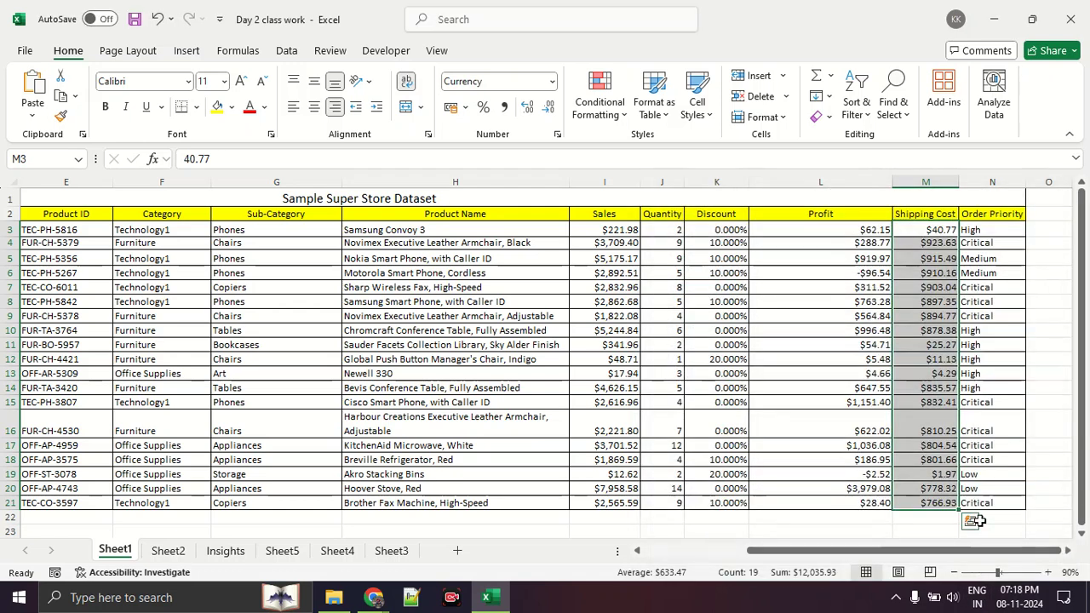
# Format the Order Priority entries in N3:N21 as Text.
pyautogui.moveTo(981, 230); pyautogui.dragTo(990, 504)
pyautogui.rightClick(1004, 370)
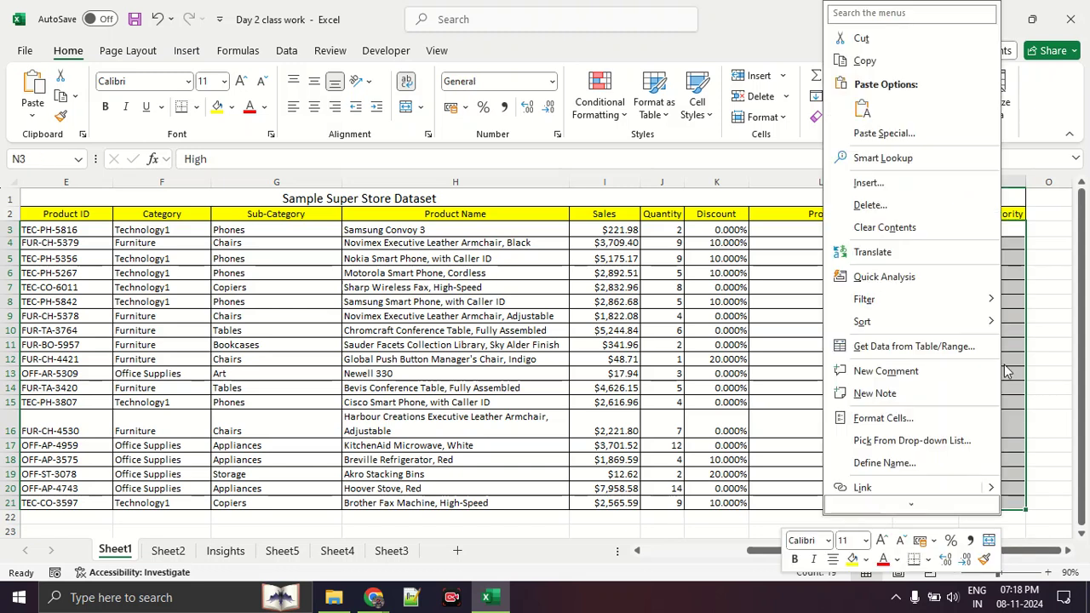
pyautogui.click(883, 417)
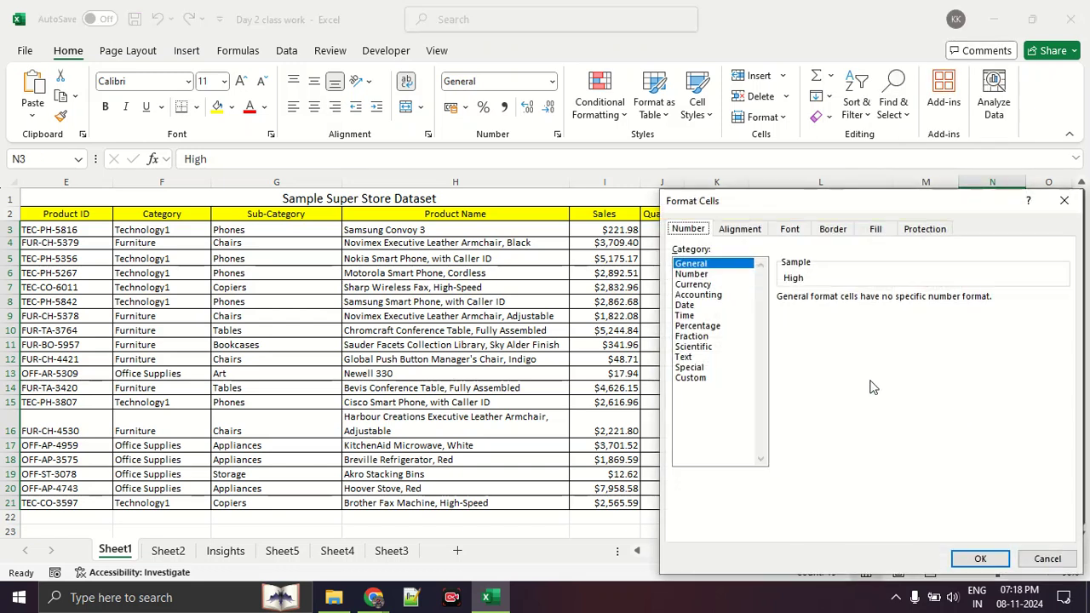
pyautogui.click(685, 358)
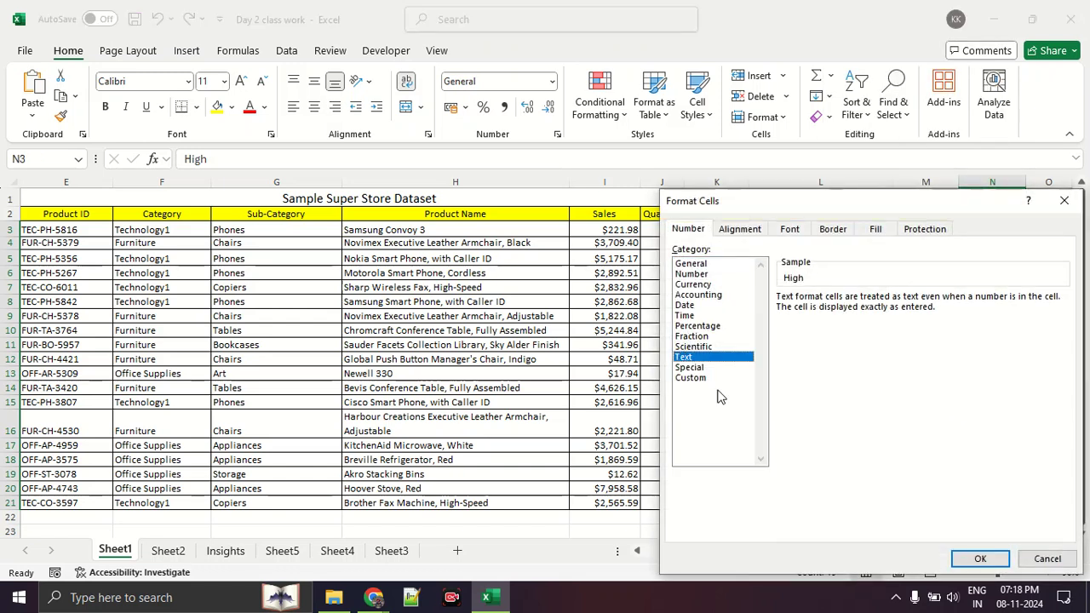
pyautogui.click(980, 559)
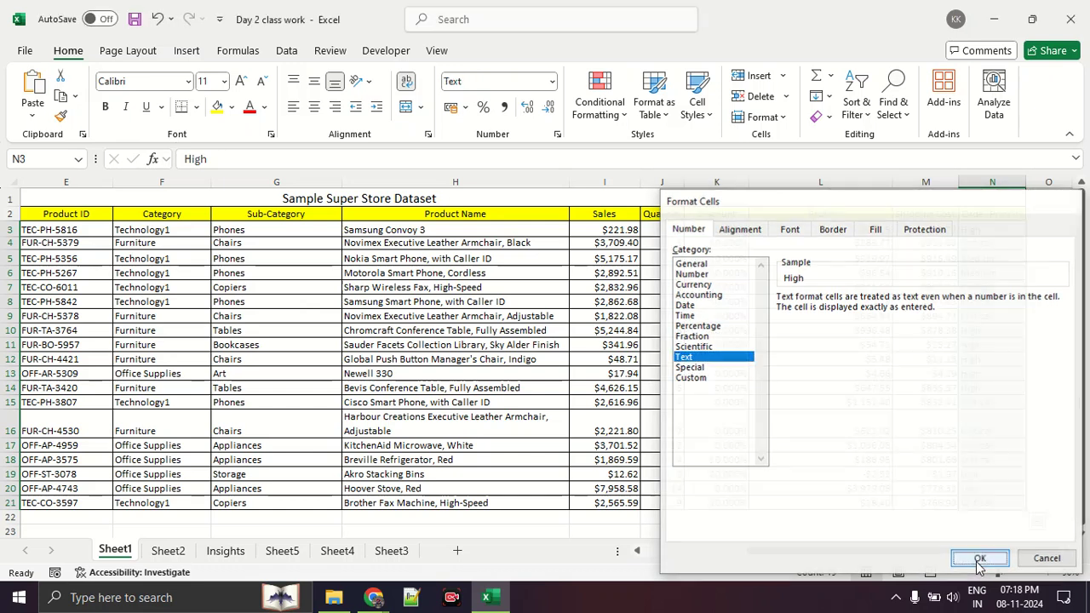
pyautogui.click(818, 399)
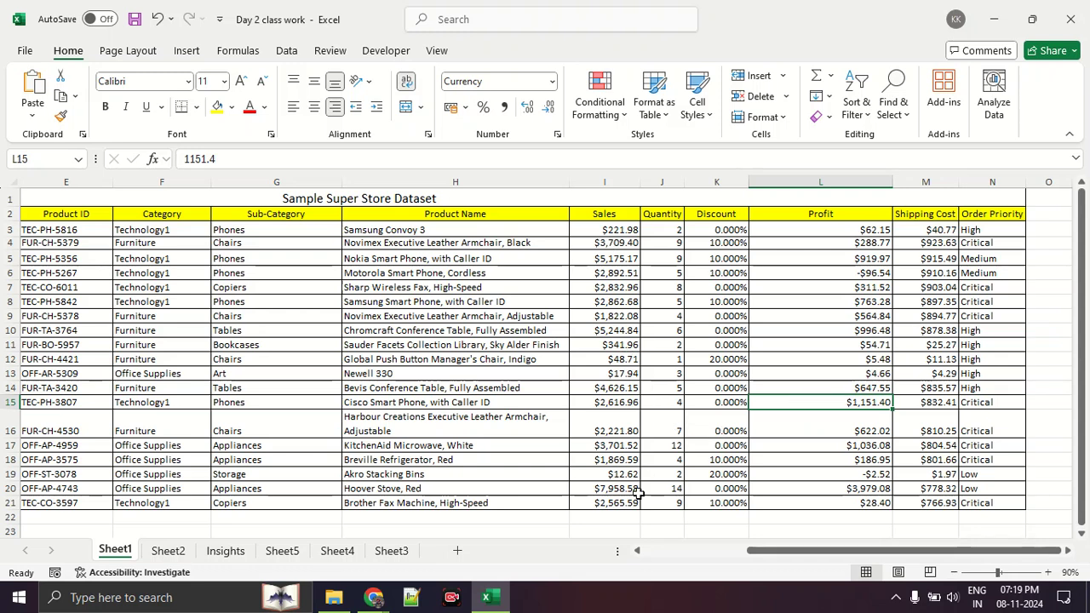
# Examine the Profit values one by one, from cell L3 down to L15.
pyautogui.click(629, 517)
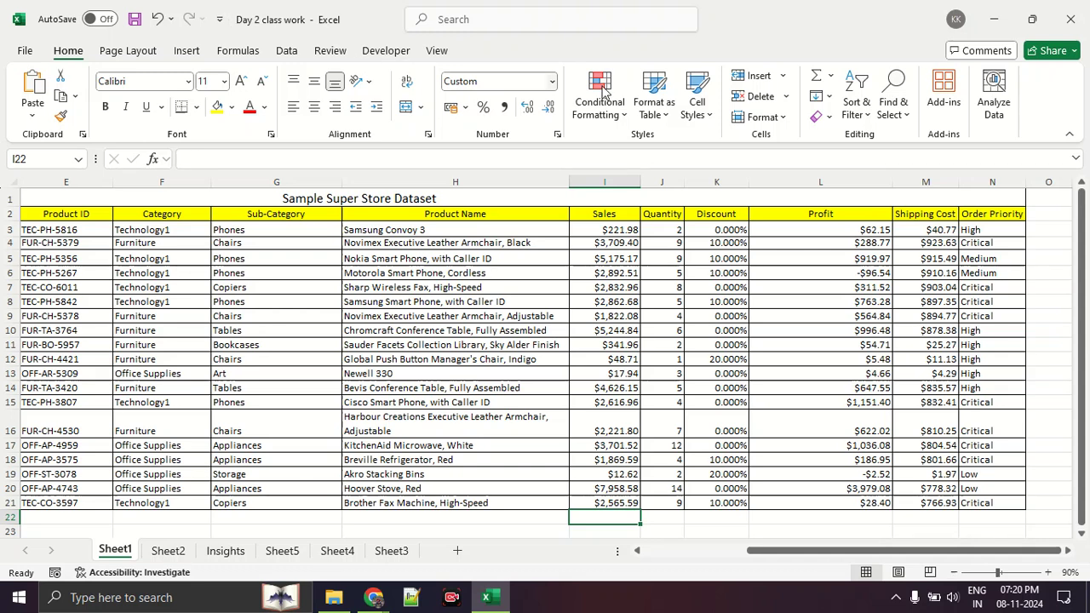
pyautogui.click(773, 229)
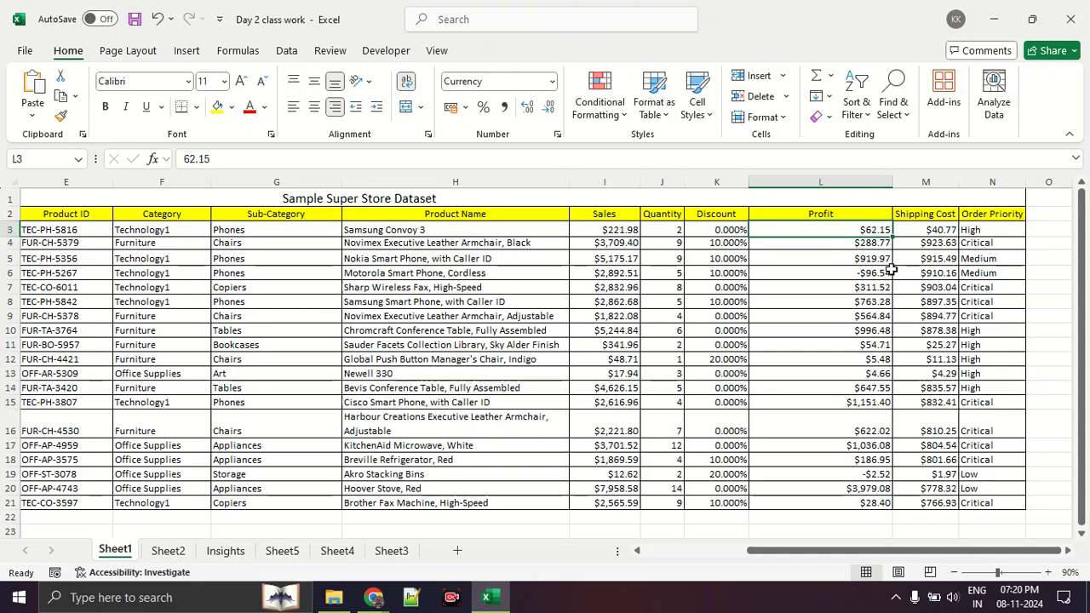
pyautogui.press('Down')
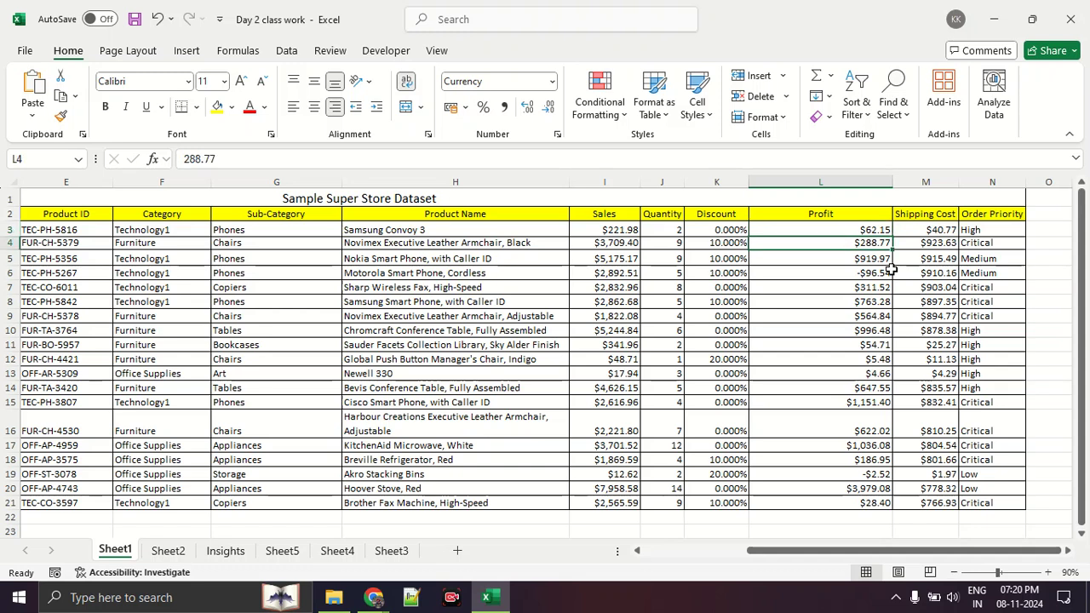
pyautogui.press('Up')
pyautogui.press('Down')
pyautogui.press('Down')
pyautogui.press('Up')
pyautogui.press('Down')
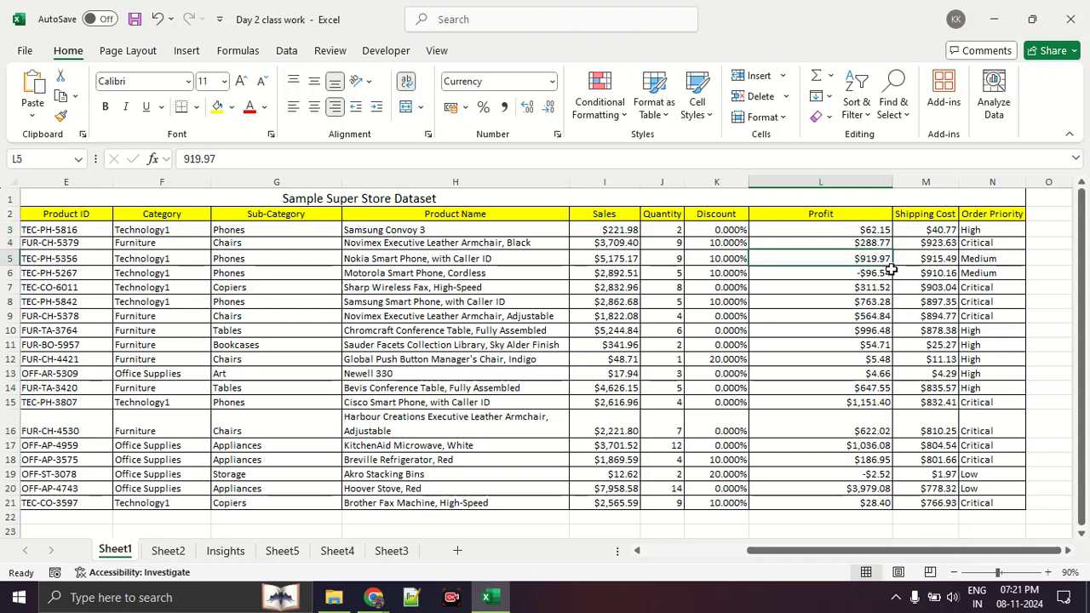
pyautogui.press('Down')
pyautogui.press('Down')
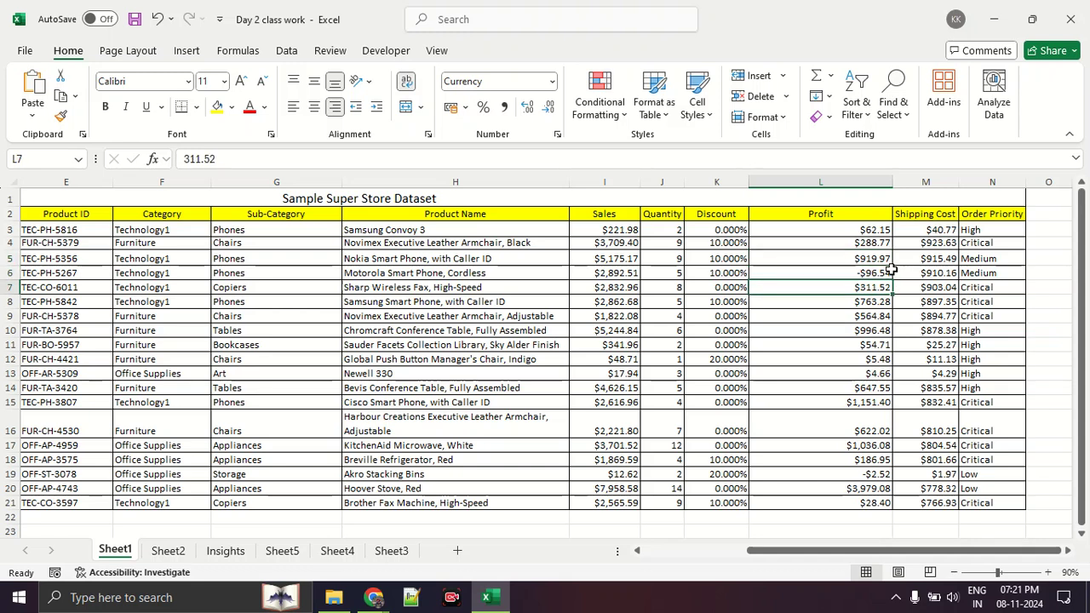
pyautogui.press('Down')
pyautogui.press('Down')
pyautogui.press('Down')
pyautogui.press('Down')
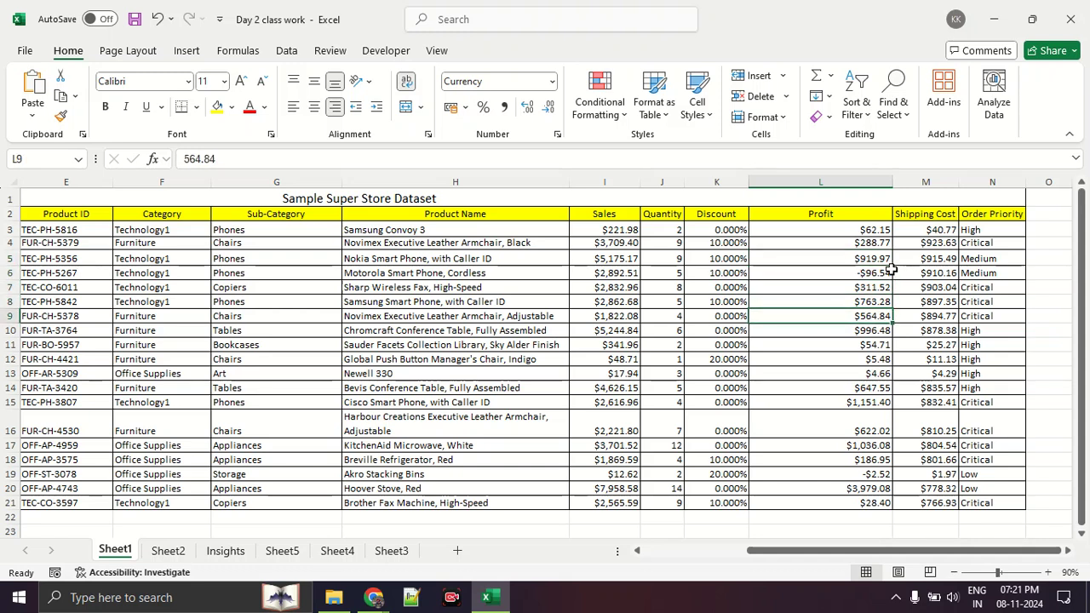
pyautogui.press('Down')
pyautogui.press('Down')
pyautogui.press('Down')
pyautogui.press('Down')
pyautogui.press('Down')
pyautogui.press('Down')
pyautogui.press('Down')
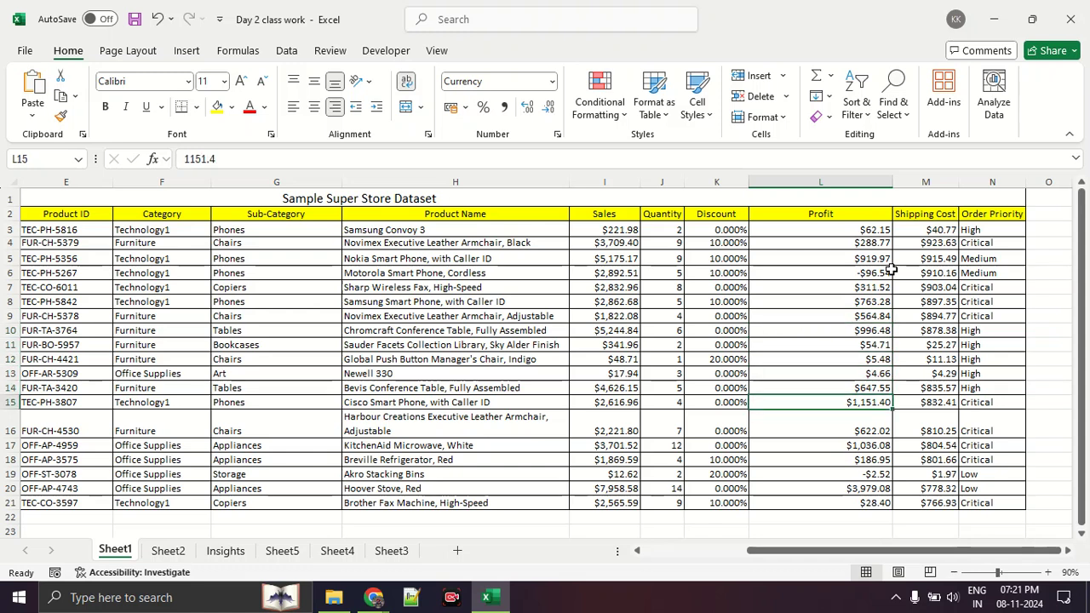
# Examine the remaining Profit values down to L19, and check the participant list in the Google Meet call before returning to Excel.
pyautogui.press('Down')
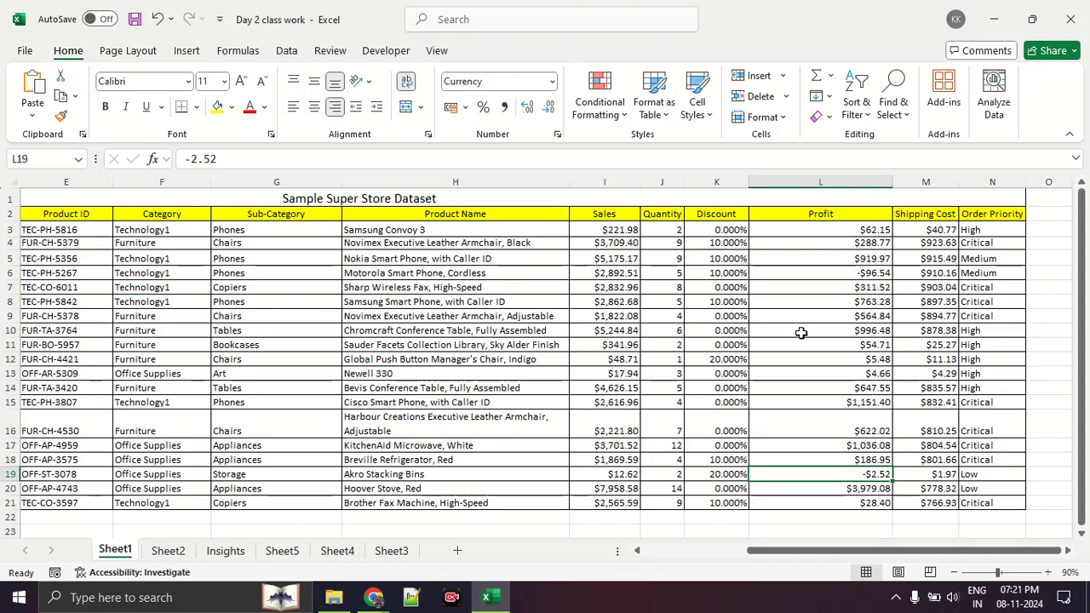
pyautogui.click(374, 597)
pyautogui.click(300, 545)
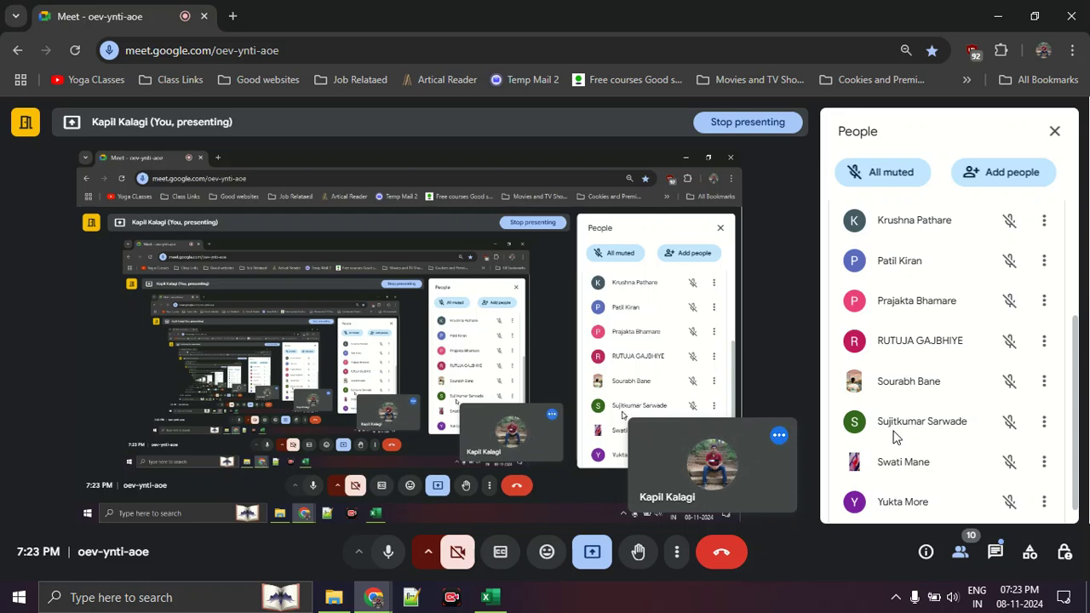
pyautogui.hotkey('alt', 'Tab')
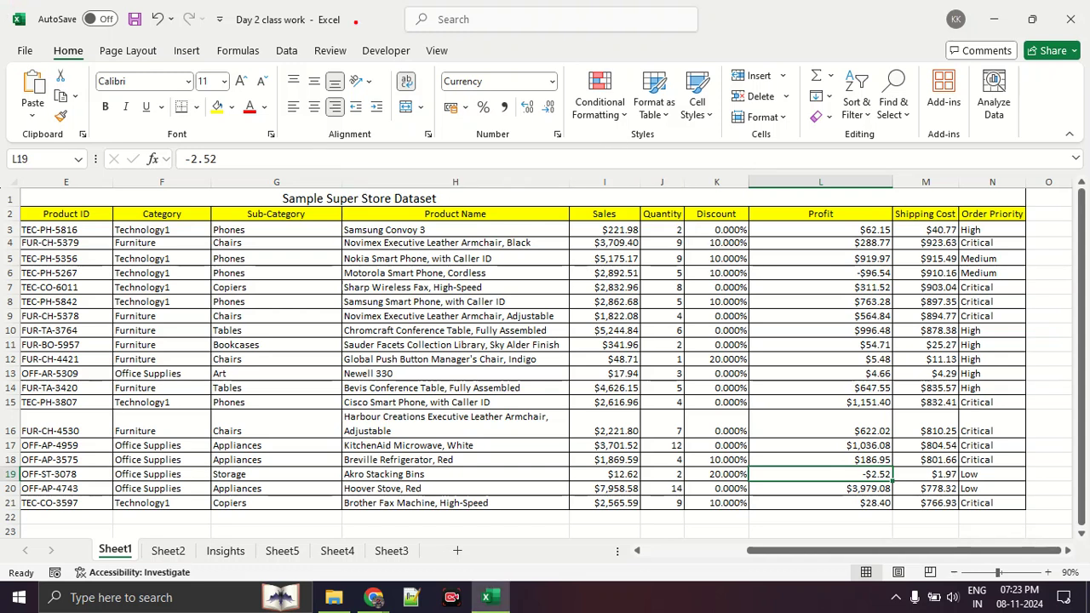
pyautogui.moveTo(558, 38)
pyautogui.mouseDown()
pyautogui.moveTo(540, 39)
pyautogui.moveTo(604, 128)
pyautogui.moveTo(553, 37)
pyautogui.mouseUp()
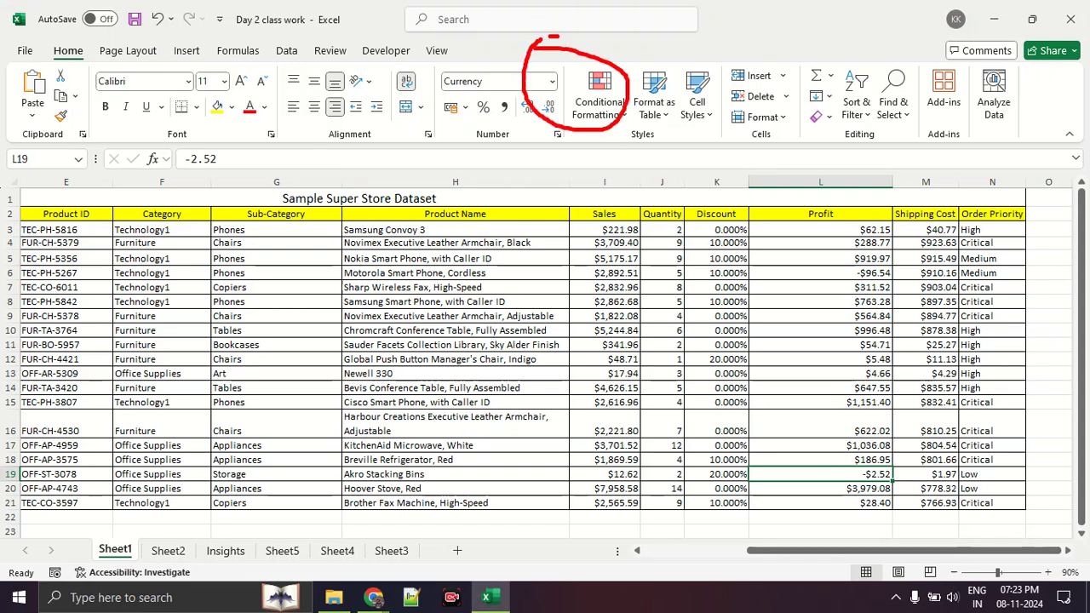
pyautogui.moveTo(851, 59)
pyautogui.mouseDown()
pyautogui.moveTo(839, 64)
pyautogui.moveTo(853, 141)
pyautogui.moveTo(885, 72)
pyautogui.moveTo(844, 61)
pyautogui.mouseUp()
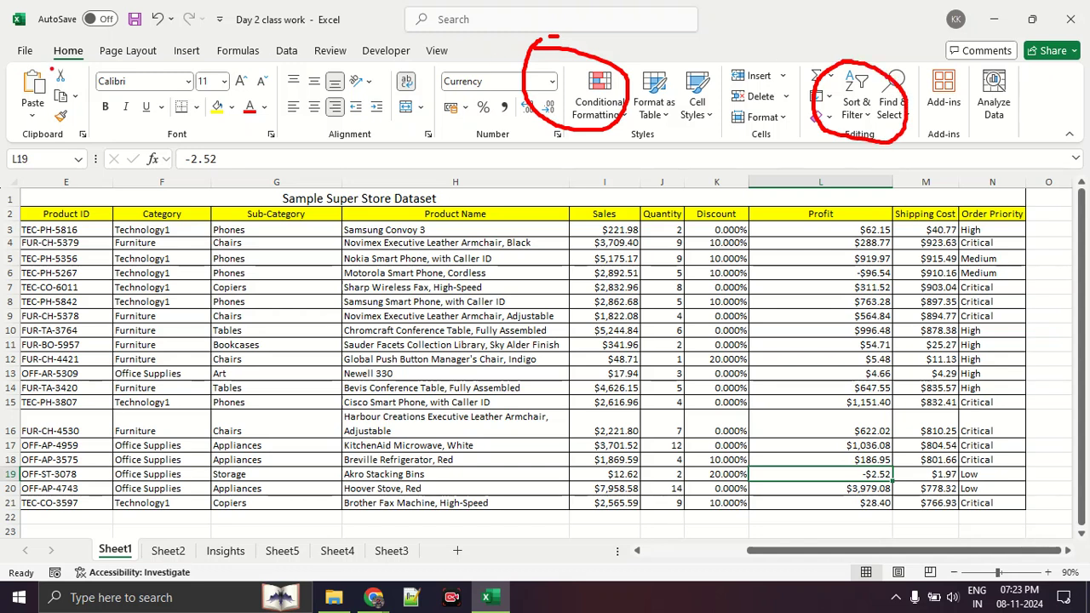
pyautogui.moveTo(79, 48)
pyautogui.mouseDown()
pyautogui.moveTo(32, 39)
pyautogui.moveTo(109, 61)
pyautogui.moveTo(68, 35)
pyautogui.moveTo(317, 28)
pyautogui.moveTo(510, 54)
pyautogui.moveTo(499, 68)
pyautogui.mouseUp()
pyautogui.moveTo(123, 61)
pyautogui.mouseDown()
pyautogui.moveTo(109, 58)
pyautogui.moveTo(536, 34)
pyautogui.moveTo(784, 71)
pyautogui.moveTo(778, 56)
pyautogui.moveTo(792, 63)
pyautogui.mouseUp()
pyautogui.moveTo(792, 63); pyautogui.dragTo(768, 72)
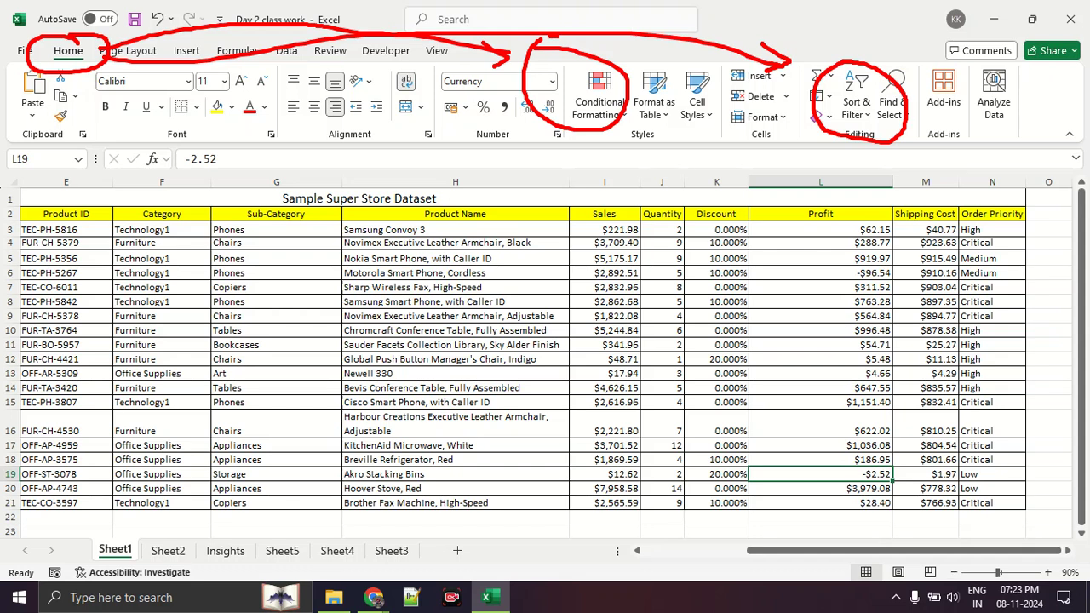
pyautogui.press('Escape')
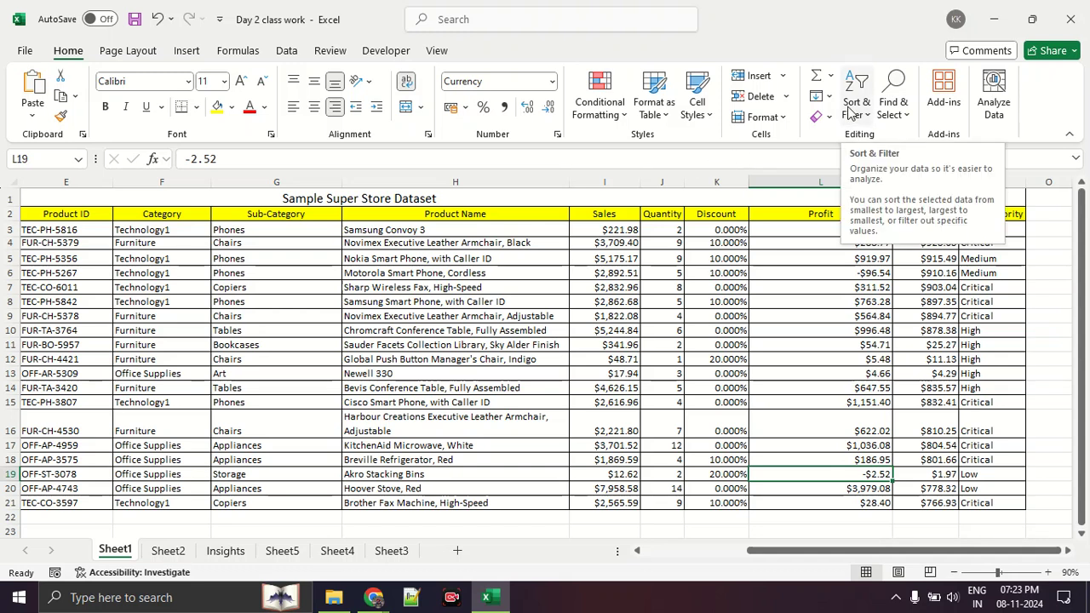
pyautogui.click(806, 357)
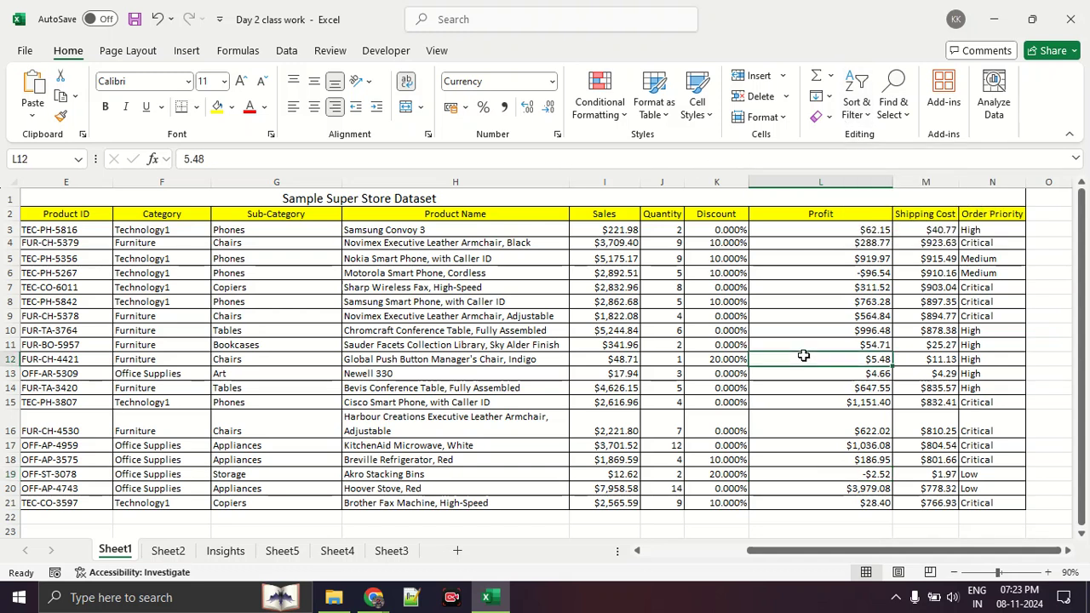
pyautogui.doubleClick(815, 230)
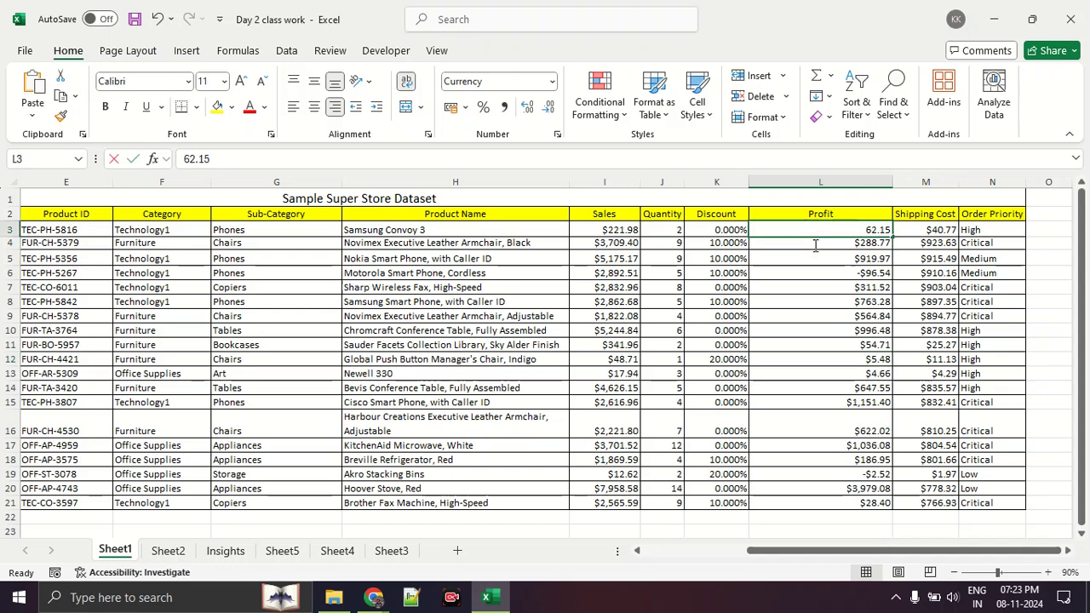
pyautogui.click(798, 317)
pyautogui.click(796, 231)
pyautogui.doubleClick(795, 272)
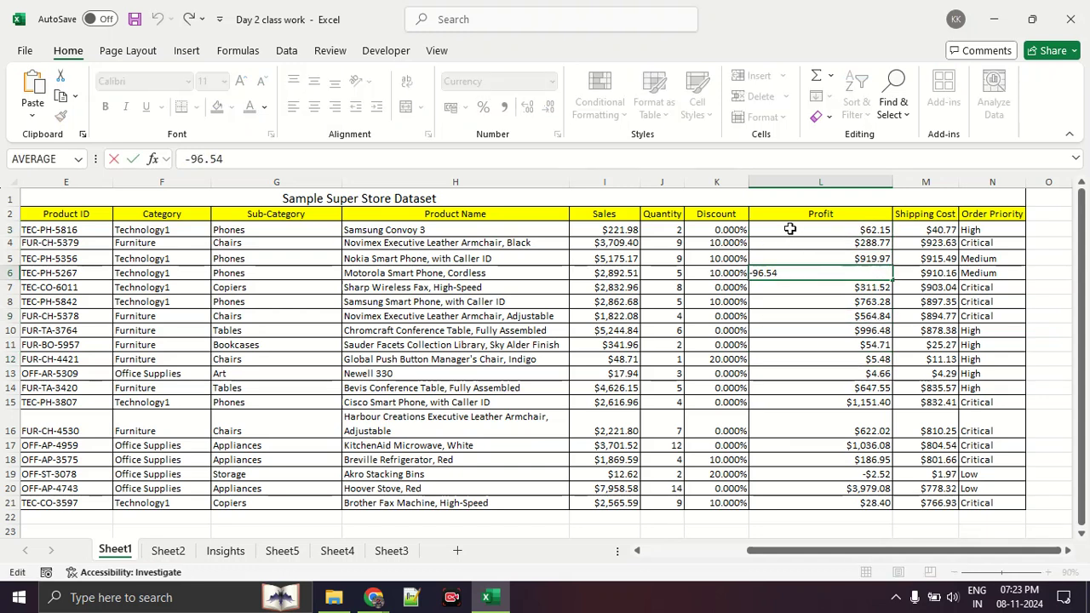
pyautogui.press('Escape')
# Sort the Profit values in L3:L21 from largest to smallest, continuing with the current selection only.
pyautogui.moveTo(792, 231); pyautogui.dragTo(813, 502)
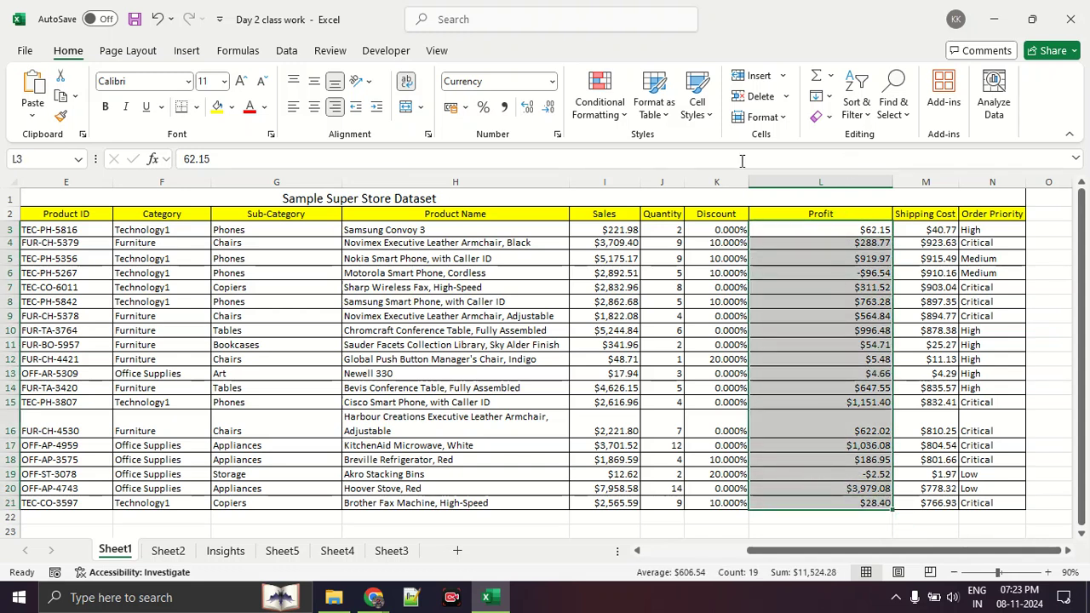
pyautogui.doubleClick(68, 51)
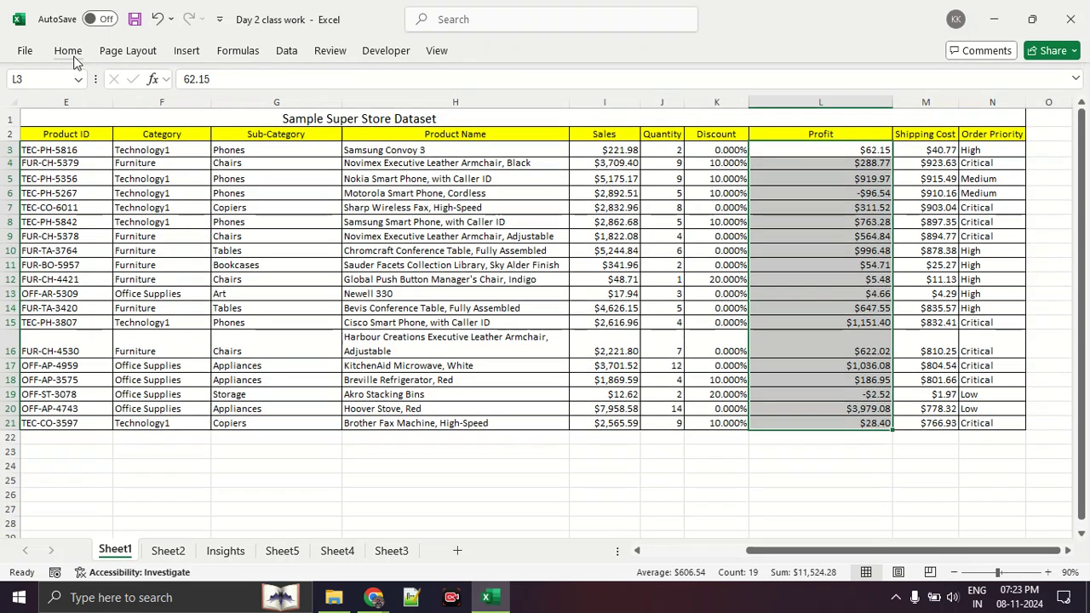
pyautogui.click(68, 51)
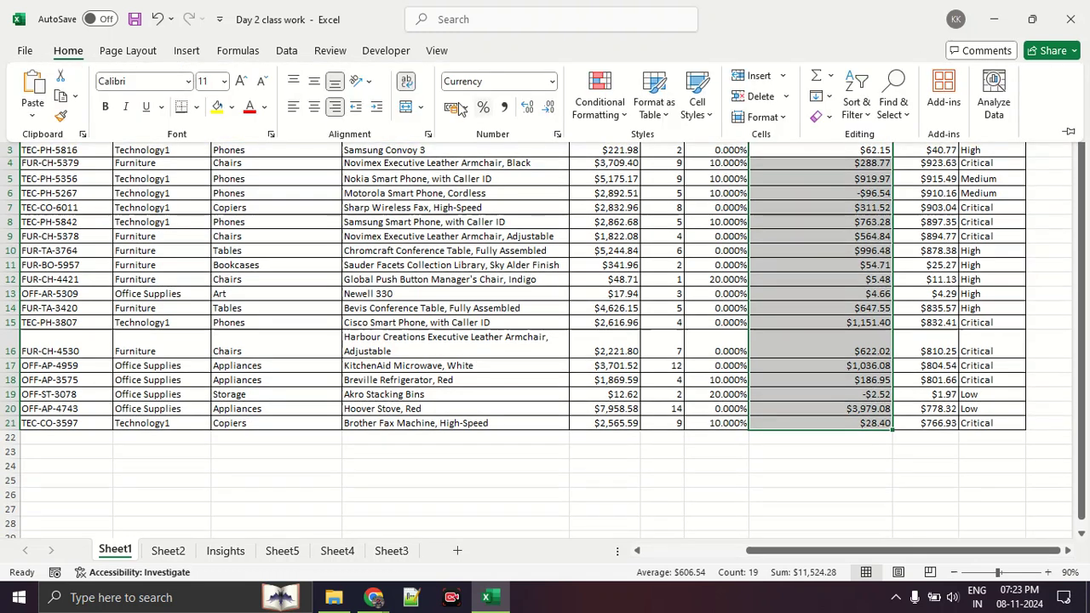
pyautogui.click(1068, 133)
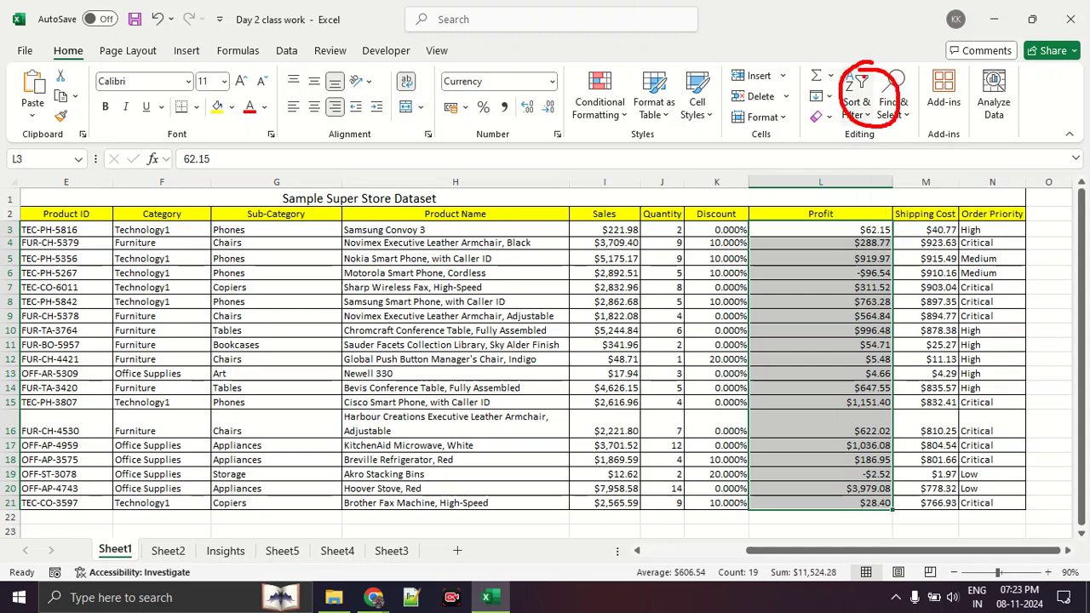
pyautogui.click(869, 115)
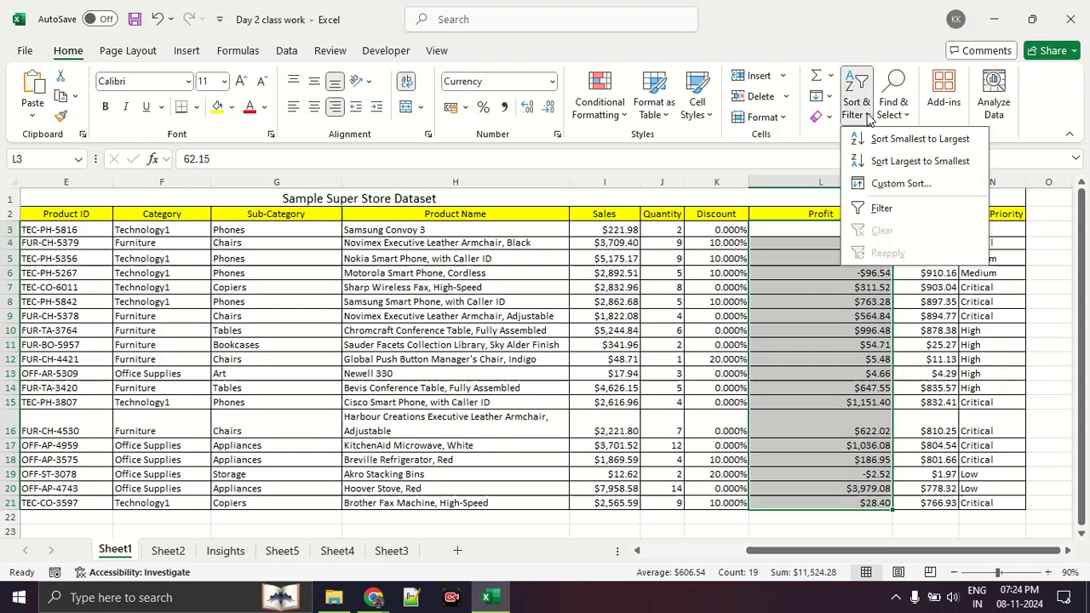
pyautogui.click(888, 162)
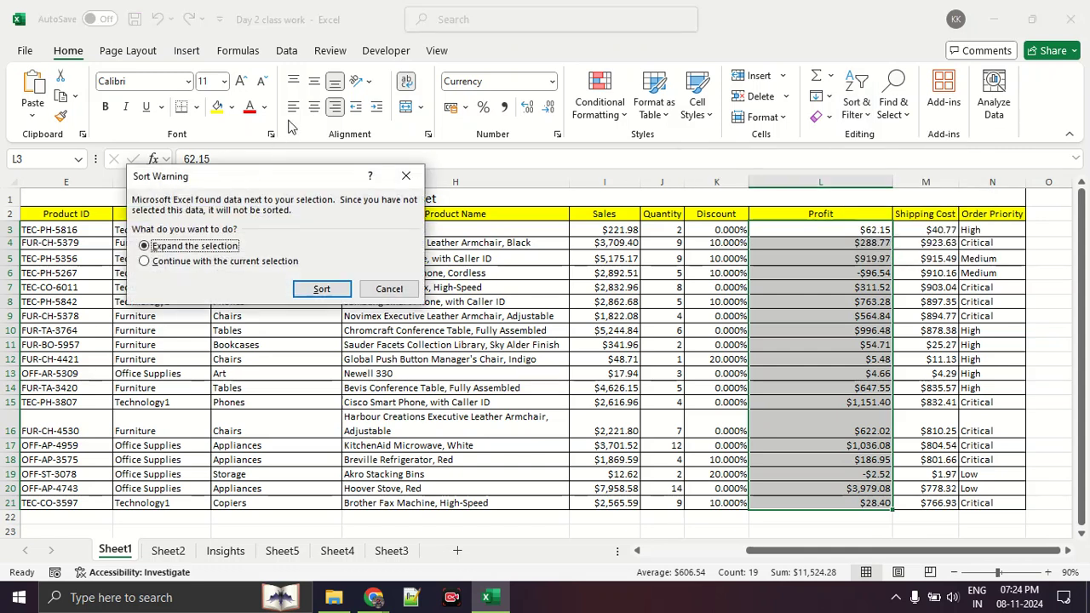
pyautogui.moveTo(253, 179); pyautogui.dragTo(326, 43)
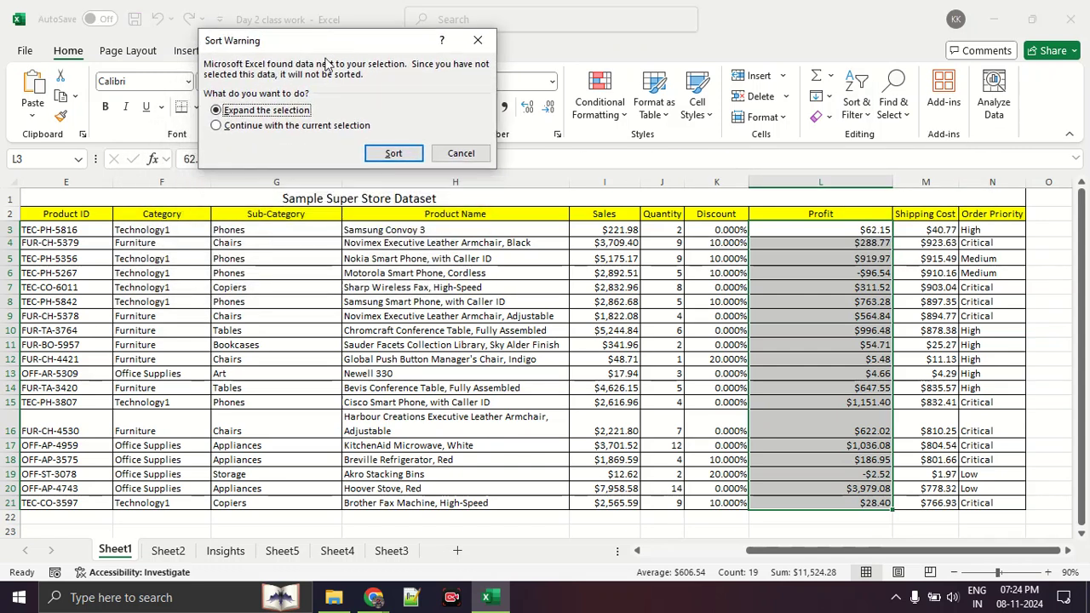
pyautogui.moveTo(358, 217)
pyautogui.mouseDown()
pyautogui.moveTo(324, 231)
pyautogui.moveTo(698, 241)
pyautogui.moveTo(898, 227)
pyautogui.moveTo(340, 211)
pyautogui.mouseUp()
pyautogui.moveTo(339, 105)
pyautogui.mouseDown()
pyautogui.moveTo(278, 89)
pyautogui.moveTo(201, 119)
pyautogui.moveTo(361, 136)
pyautogui.moveTo(304, 99)
pyautogui.mouseUp()
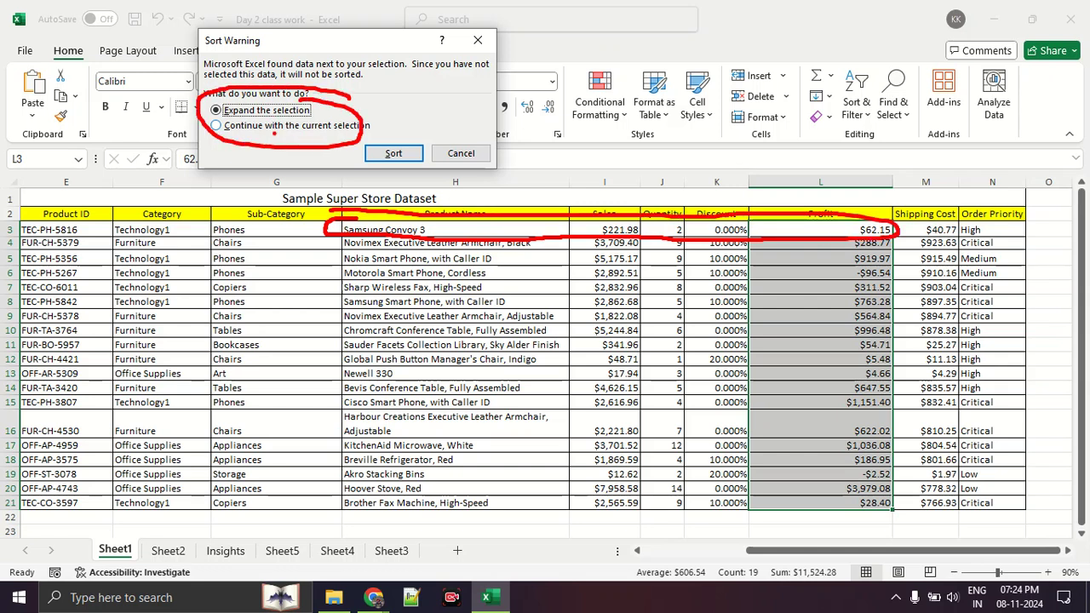
pyautogui.moveTo(291, 138)
pyautogui.mouseDown()
pyautogui.moveTo(334, 138)
pyautogui.moveTo(240, 139)
pyautogui.mouseUp()
pyautogui.press('Escape')
pyautogui.click(216, 126)
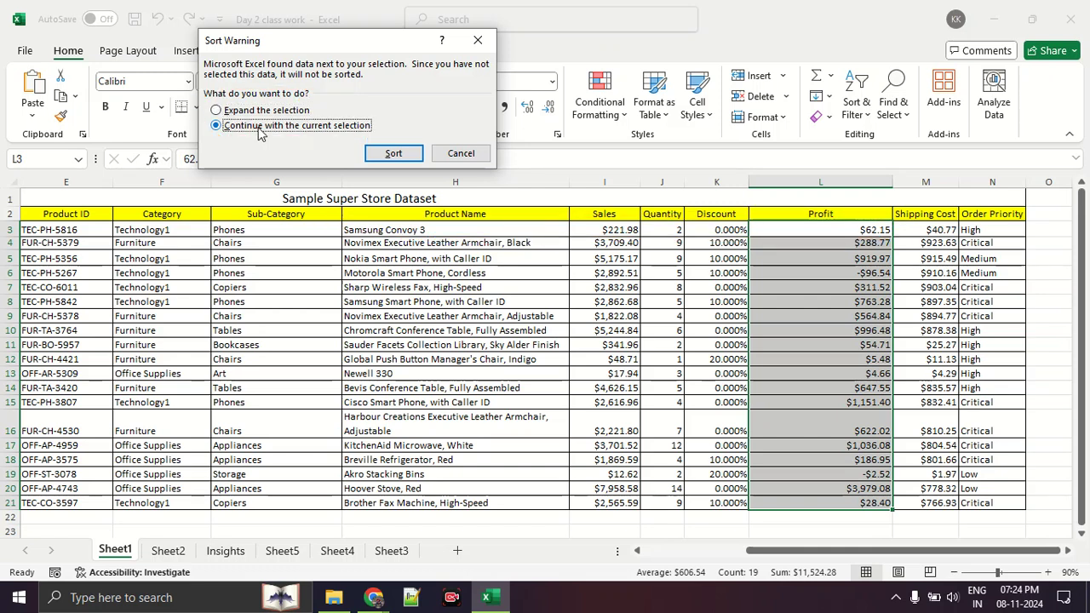
pyautogui.click(412, 158)
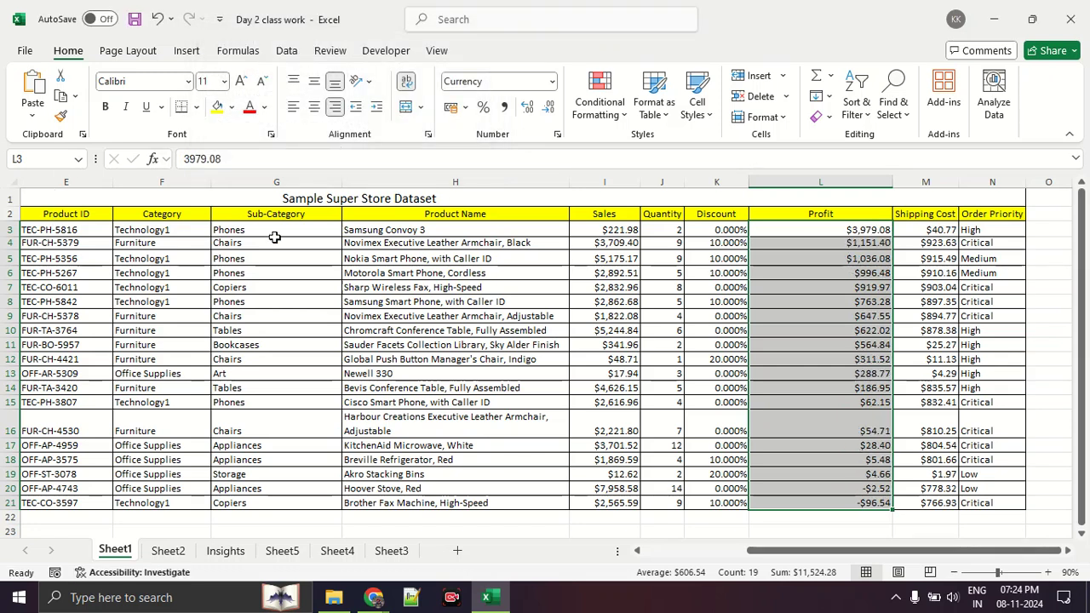
# Examine the sorted Profit column against the product details in row 3 to see whether the records still match.
pyautogui.click(819, 299)
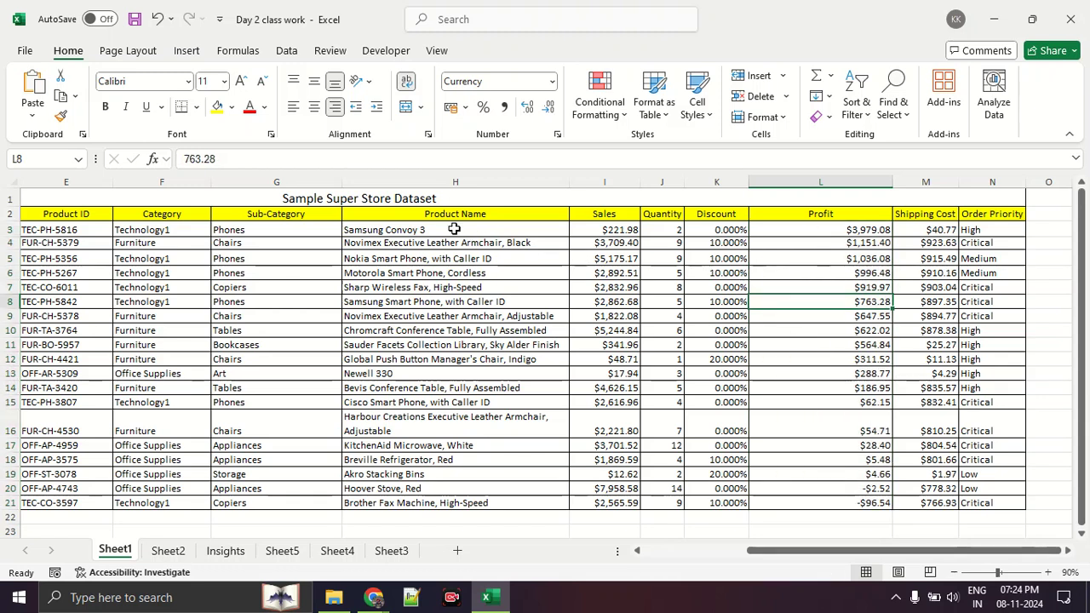
pyautogui.click(445, 228)
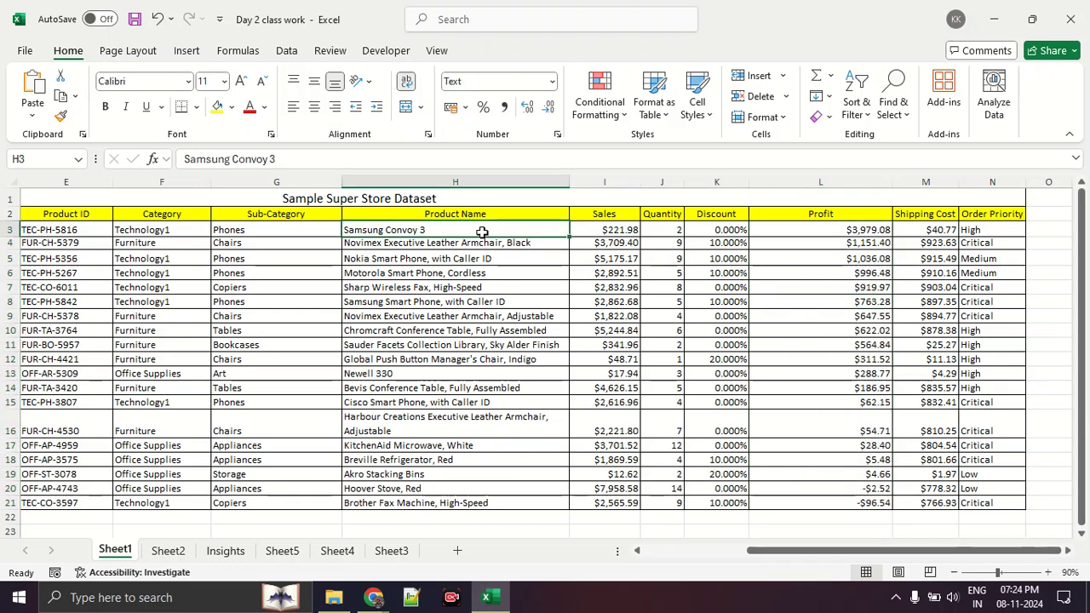
pyautogui.click(888, 233)
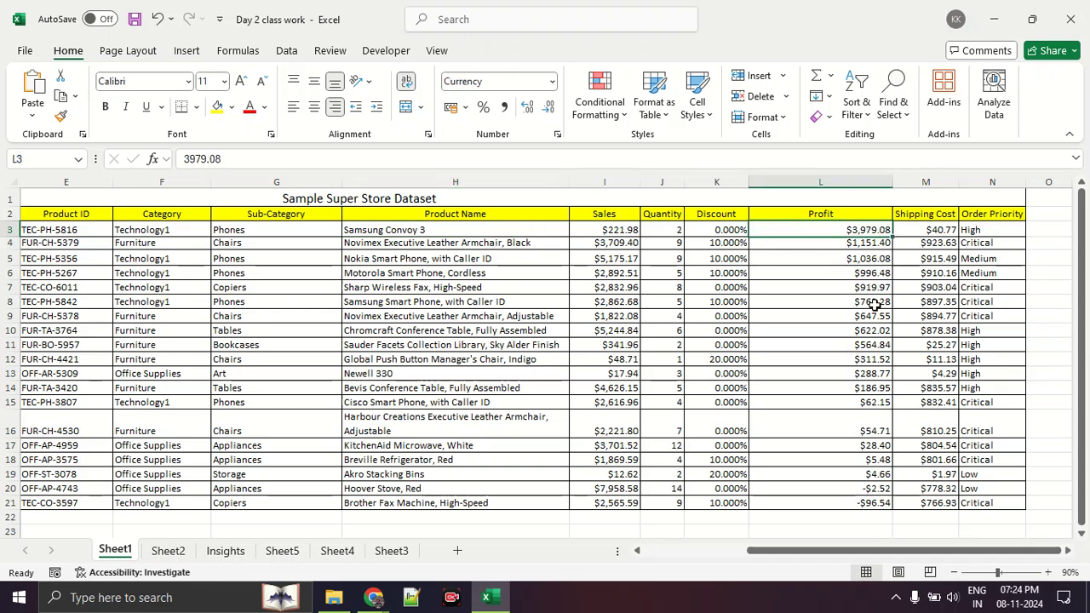
pyautogui.moveTo(864, 202)
pyautogui.mouseDown()
pyautogui.moveTo(843, 198)
pyautogui.moveTo(766, 383)
pyautogui.moveTo(919, 497)
pyautogui.moveTo(885, 258)
pyautogui.moveTo(834, 212)
pyautogui.mouseUp()
pyautogui.moveTo(798, 248); pyautogui.dragTo(848, 247)
pyautogui.moveTo(796, 288); pyautogui.dragTo(855, 288)
pyautogui.moveTo(812, 324); pyautogui.dragTo(853, 324)
pyautogui.moveTo(822, 358); pyautogui.dragTo(854, 358)
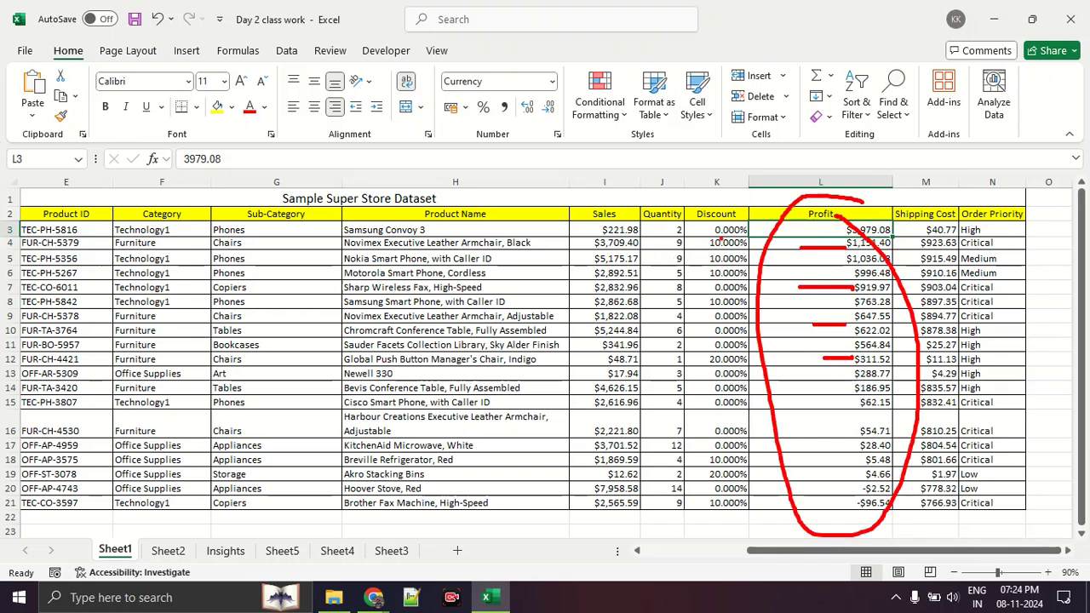
pyautogui.press('Escape')
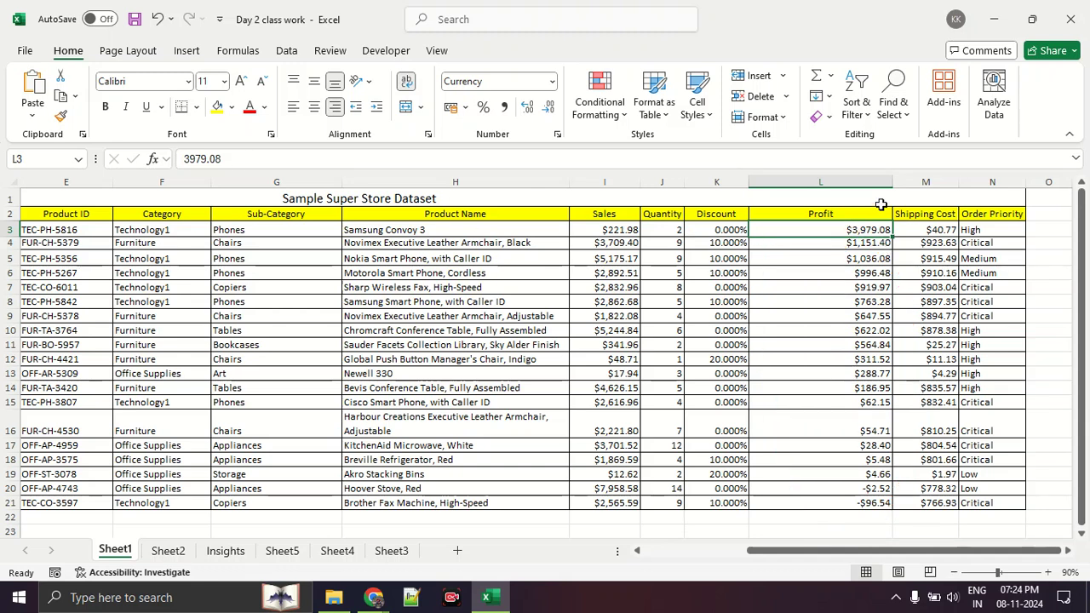
pyautogui.moveTo(92, 214)
pyautogui.mouseDown()
pyautogui.moveTo(3, 220)
pyautogui.moveTo(172, 244)
pyautogui.moveTo(1074, 233)
pyautogui.moveTo(579, 212)
pyautogui.moveTo(114, 207)
pyautogui.moveTo(20, 219)
pyautogui.mouseUp()
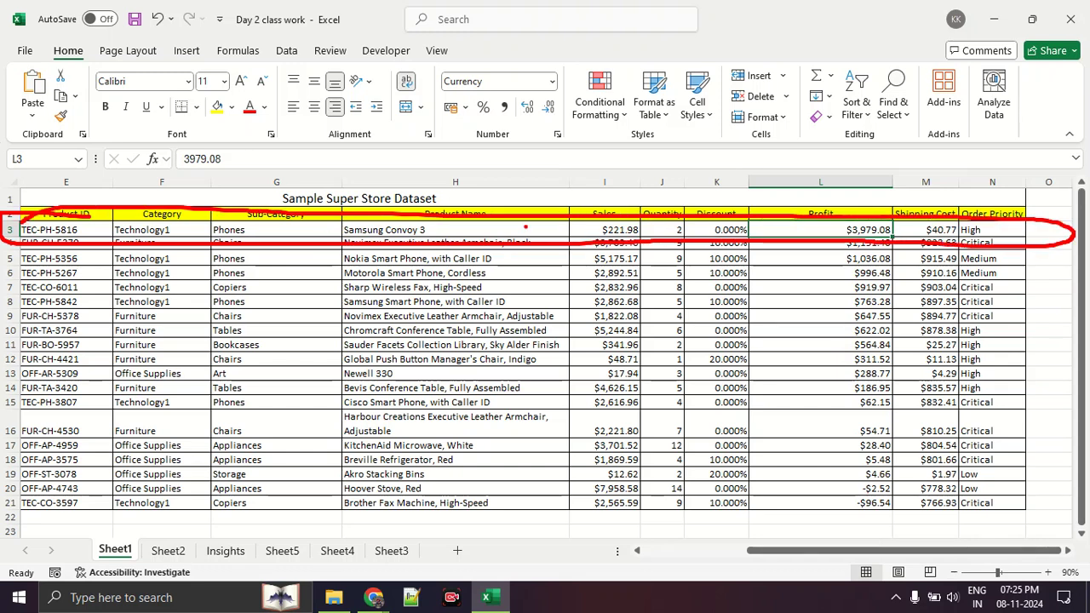
pyautogui.moveTo(826, 205)
pyautogui.mouseDown()
pyautogui.moveTo(748, 160)
pyautogui.moveTo(712, 197)
pyautogui.moveTo(705, 148)
pyautogui.moveTo(657, 199)
pyautogui.moveTo(620, 145)
pyautogui.moveTo(598, 196)
pyautogui.moveTo(596, 150)
pyautogui.moveTo(492, 136)
pyautogui.moveTo(441, 204)
pyautogui.moveTo(362, 116)
pyautogui.moveTo(284, 183)
pyautogui.moveTo(132, 185)
pyautogui.moveTo(138, 136)
pyautogui.moveTo(64, 166)
pyautogui.mouseUp()
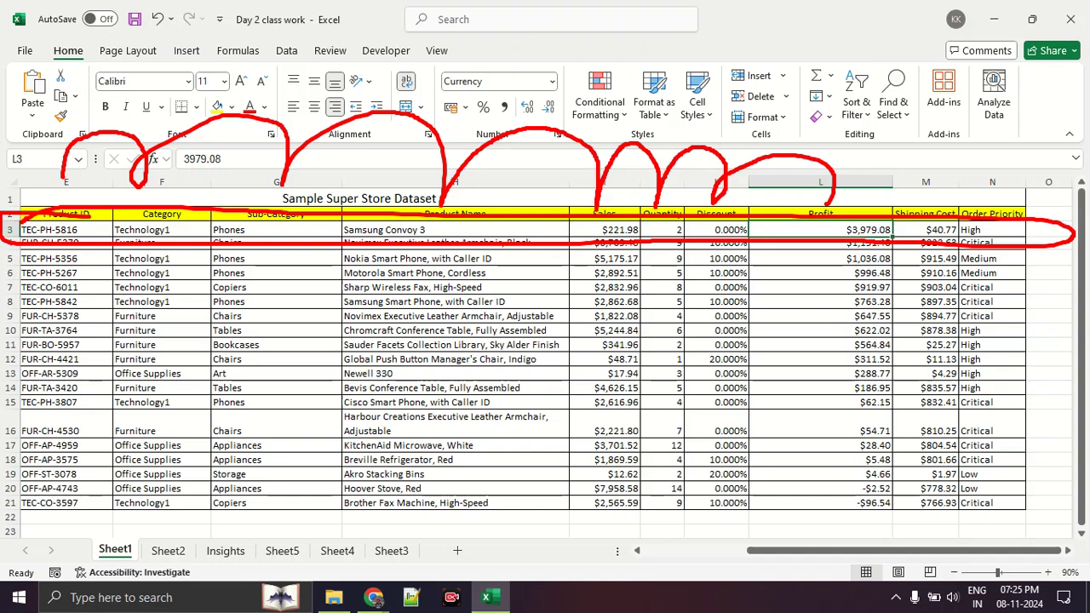
pyautogui.press('Escape')
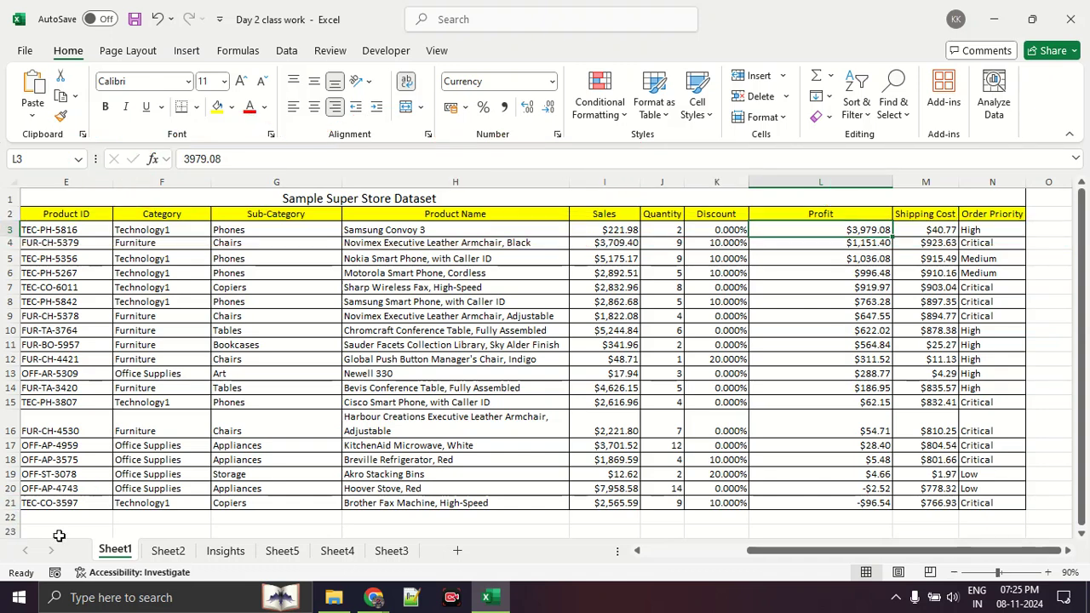
# Switch to the Google Meet call to check its participant list, and return to the Excel workbook.
pyautogui.click(375, 596)
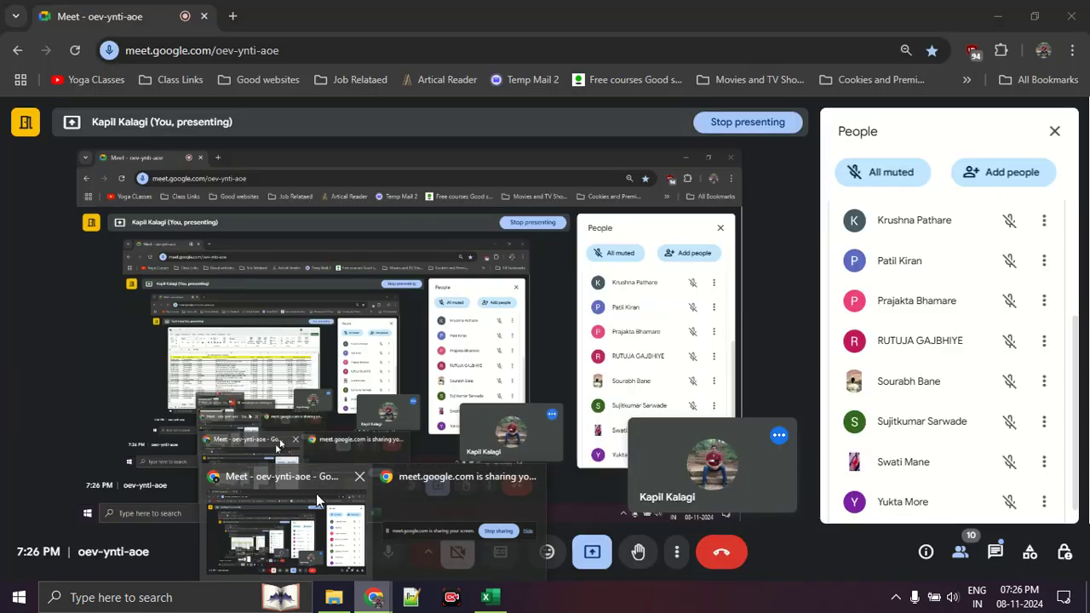
pyautogui.click(256, 538)
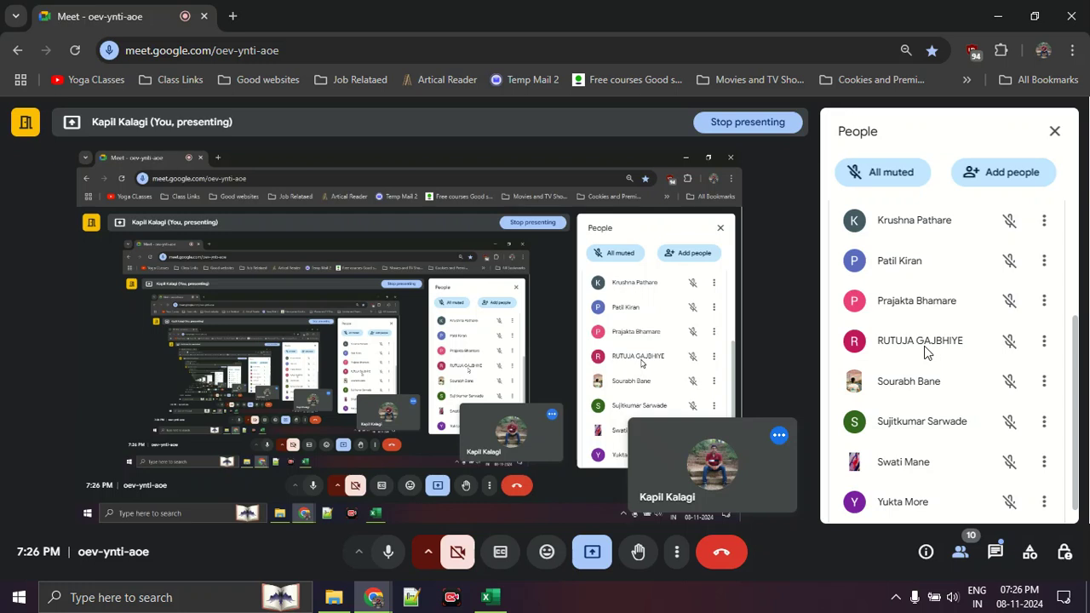
pyautogui.click(492, 599)
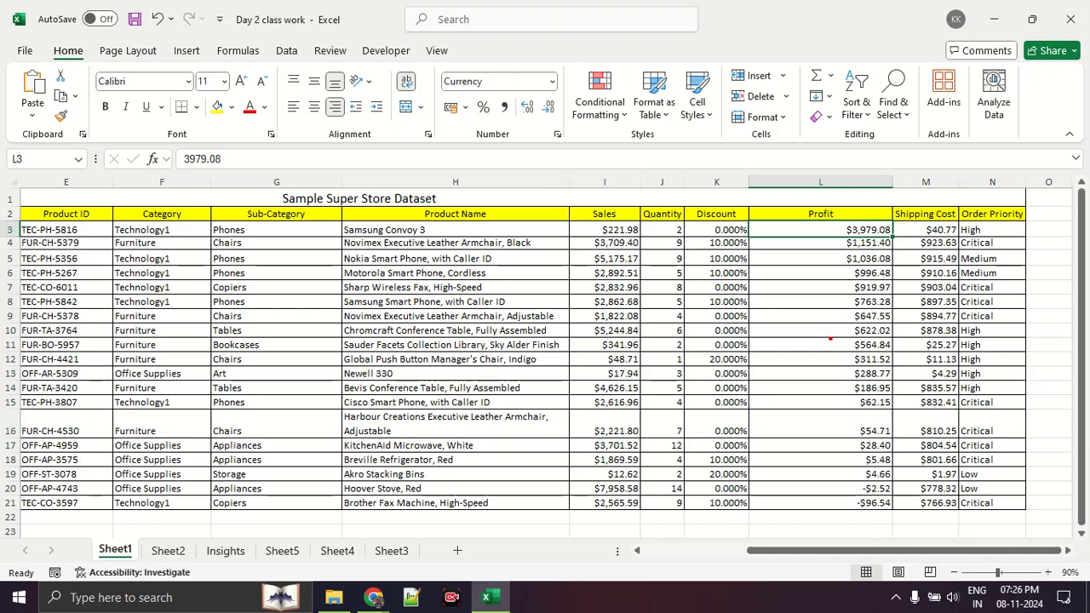
pyautogui.moveTo(892, 206)
pyautogui.mouseDown()
pyautogui.moveTo(862, 186)
pyautogui.moveTo(892, 295)
pyautogui.moveTo(850, 235)
pyautogui.mouseUp()
pyautogui.moveTo(814, 268); pyautogui.dragTo(859, 271)
pyautogui.moveTo(703, 204)
pyautogui.mouseDown()
pyautogui.moveTo(682, 248)
pyautogui.moveTo(614, 300)
pyautogui.moveTo(661, 247)
pyautogui.mouseUp()
pyautogui.moveTo(572, 266)
pyautogui.mouseDown()
pyautogui.moveTo(579, 320)
pyautogui.moveTo(557, 300)
pyautogui.mouseUp()
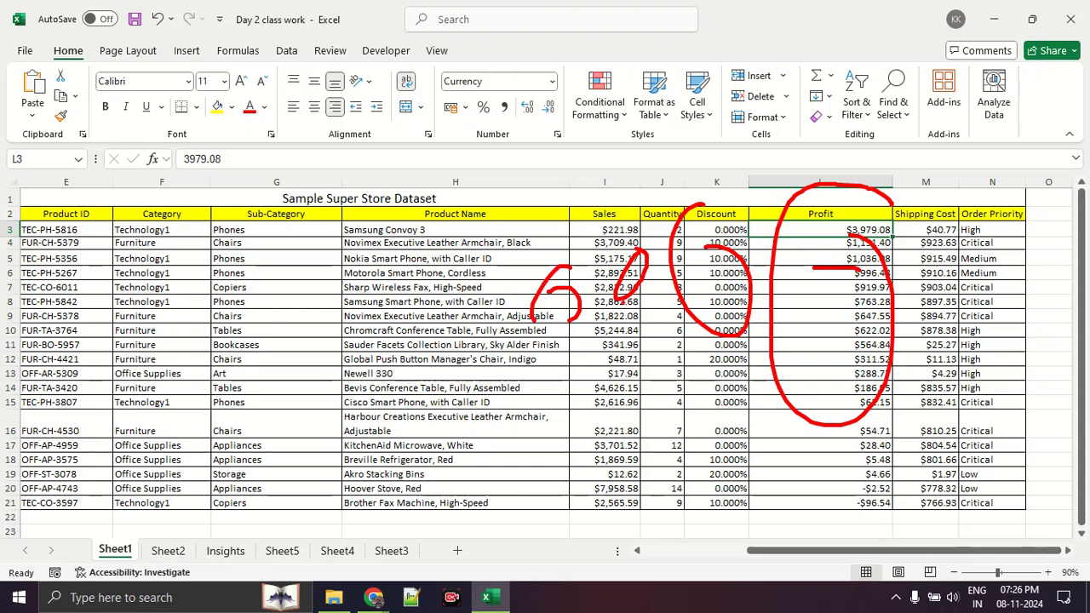
pyautogui.press('Escape')
pyautogui.hotkey('ctrl', '2')
pyautogui.moveTo(843, 236)
pyautogui.mouseDown()
pyautogui.moveTo(831, 235)
pyautogui.moveTo(877, 305)
pyautogui.moveTo(850, 238)
pyautogui.mouseUp()
pyautogui.moveTo(969, 269)
pyautogui.mouseDown()
pyautogui.moveTo(975, 413)
pyautogui.moveTo(951, 296)
pyautogui.mouseUp()
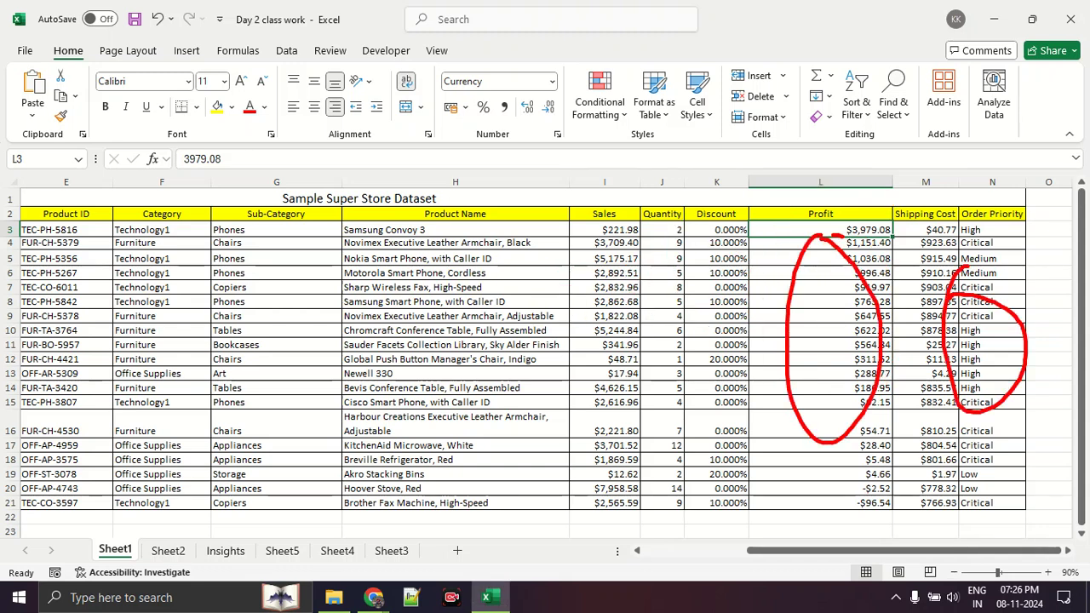
pyautogui.moveTo(75, 210)
pyautogui.mouseDown()
pyautogui.moveTo(126, 298)
pyautogui.moveTo(85, 236)
pyautogui.mouseUp()
pyautogui.moveTo(157, 260)
pyautogui.mouseDown()
pyautogui.moveTo(151, 303)
pyautogui.moveTo(180, 274)
pyautogui.mouseUp()
pyautogui.moveTo(275, 250)
pyautogui.mouseDown()
pyautogui.moveTo(264, 265)
pyautogui.moveTo(330, 256)
pyautogui.mouseUp()
pyautogui.moveTo(328, 276); pyautogui.dragTo(260, 310)
pyautogui.press('Escape')
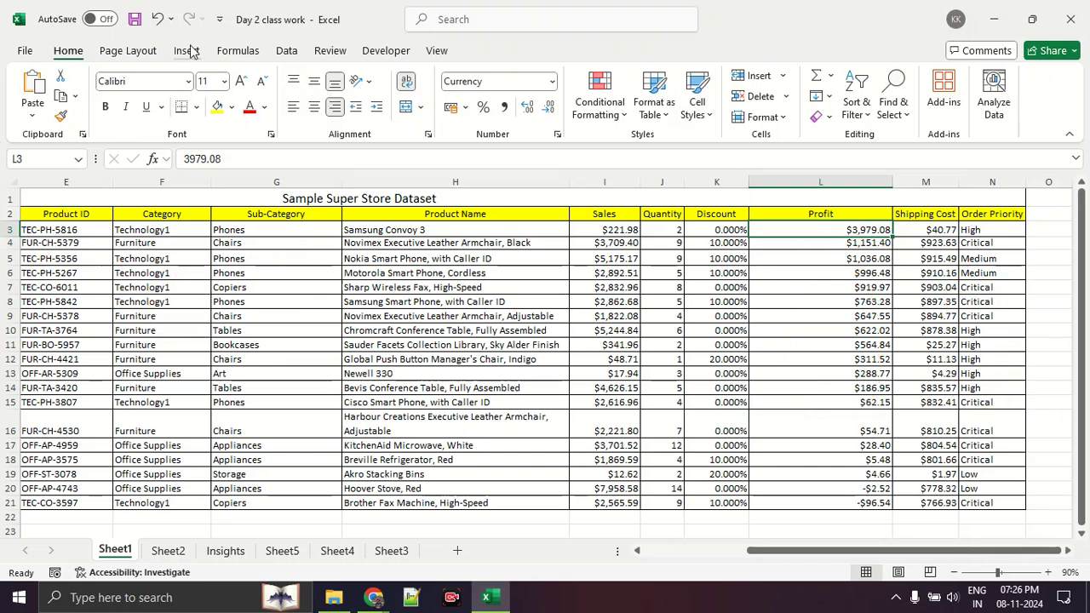
pyautogui.moveTo(196, 41)
pyautogui.mouseDown()
pyautogui.moveTo(167, 34)
pyautogui.moveTo(197, 58)
pyautogui.mouseUp()
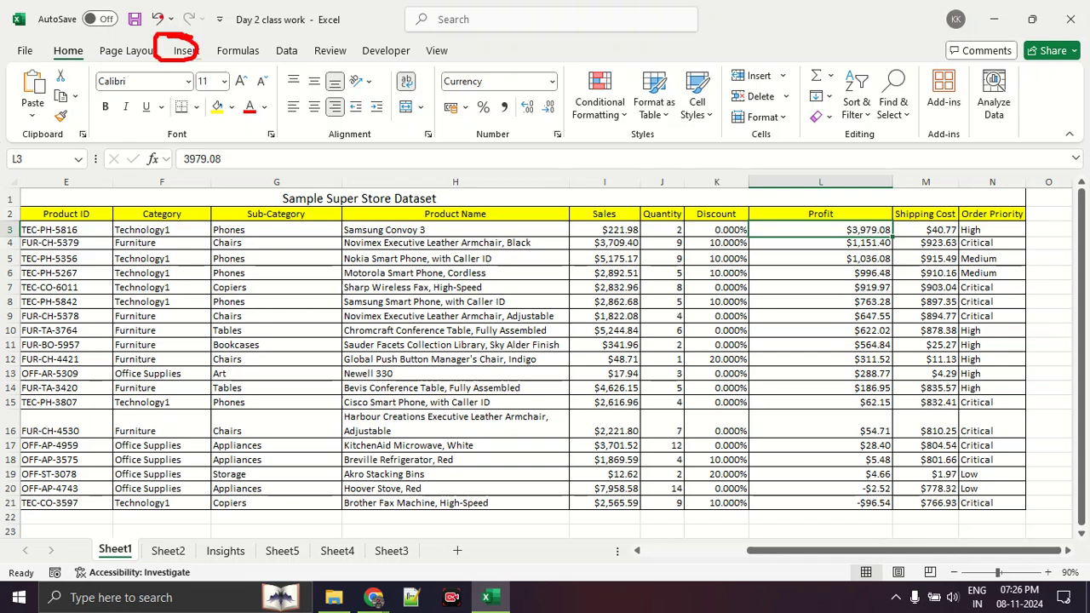
pyautogui.press('Escape')
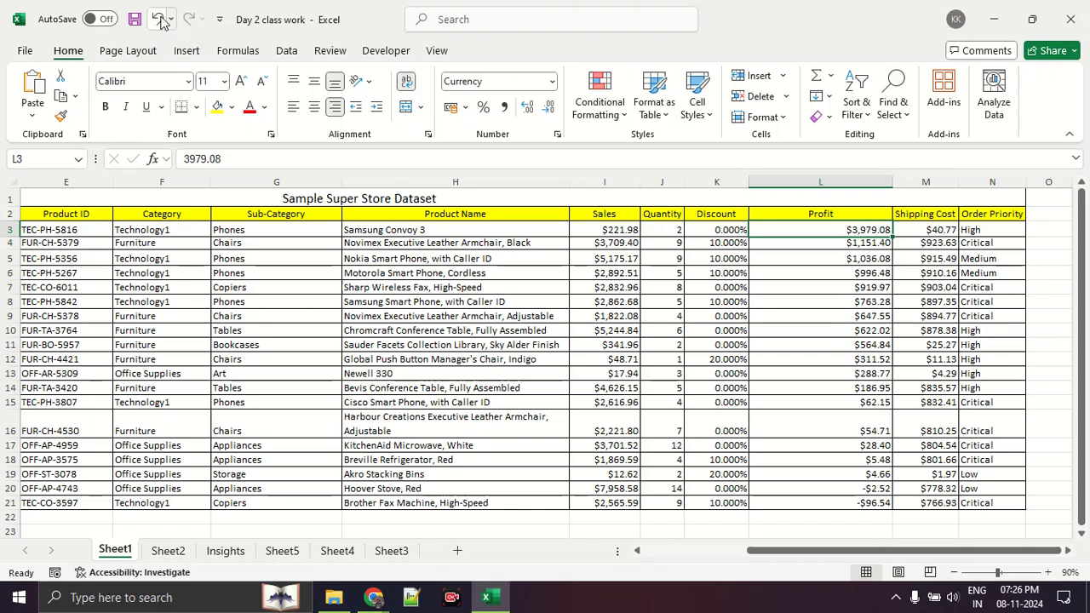
pyautogui.moveTo(22, 213)
pyautogui.mouseDown()
pyautogui.moveTo(926, 215)
pyautogui.moveTo(1001, 350)
pyautogui.moveTo(1021, 497)
pyautogui.moveTo(639, 514)
pyautogui.moveTo(5, 510)
pyautogui.moveTo(16, 216)
pyautogui.mouseUp()
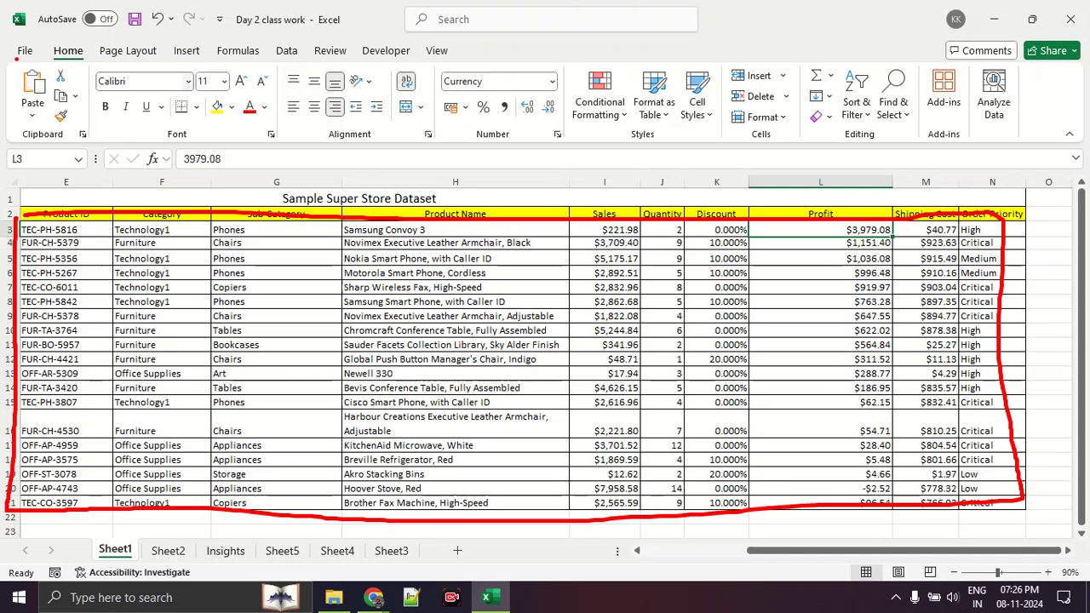
pyautogui.moveTo(208, 39)
pyautogui.mouseDown()
pyautogui.moveTo(182, 82)
pyautogui.moveTo(215, 43)
pyautogui.mouseUp()
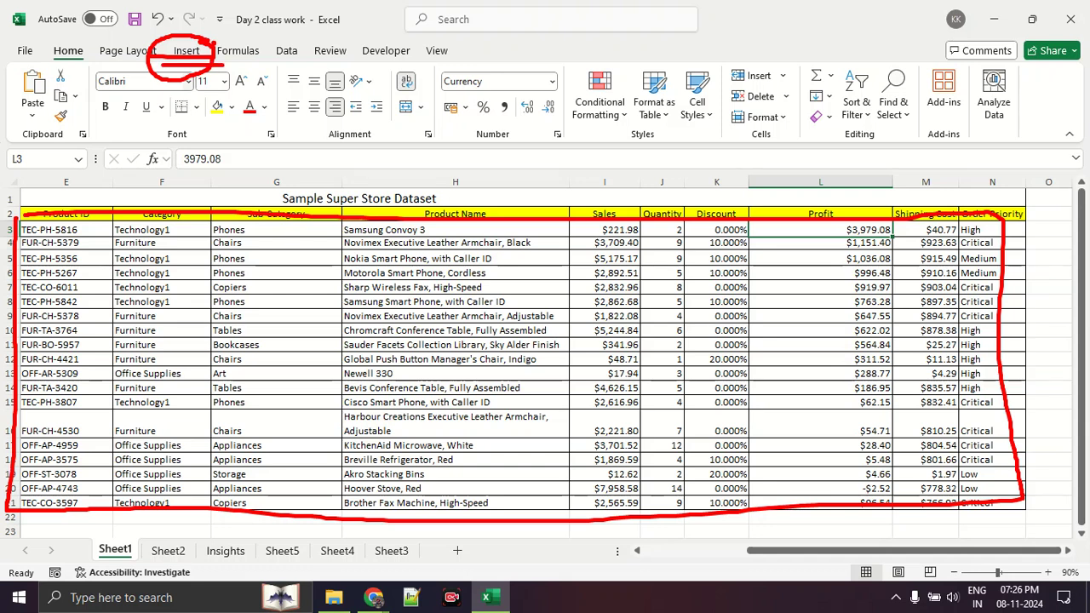
pyautogui.press('Escape')
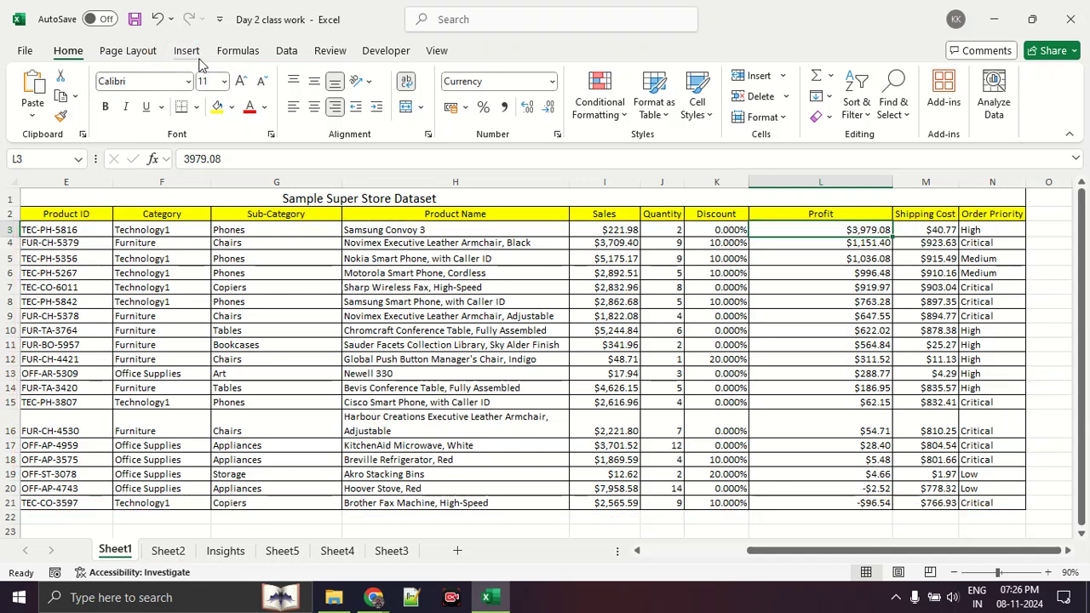
pyautogui.click(191, 52)
pyautogui.click(152, 92)
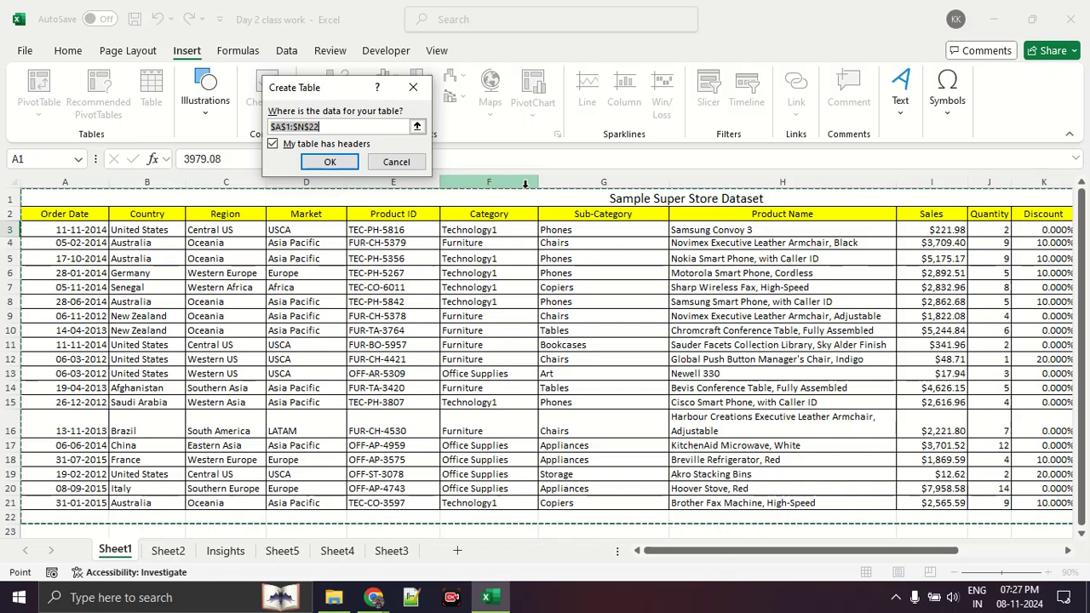
pyautogui.click(418, 91)
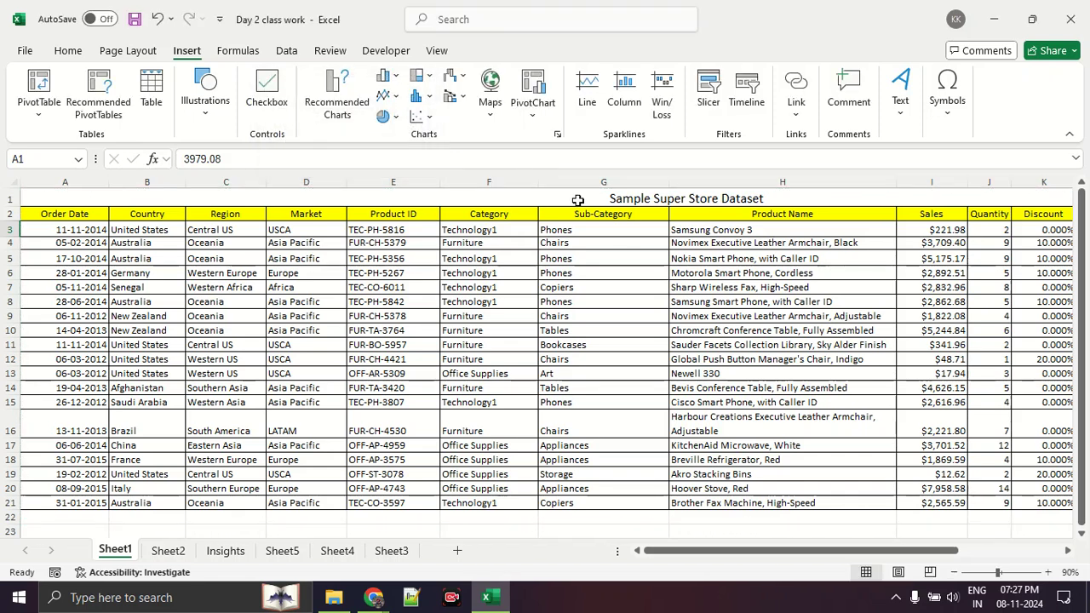
pyautogui.doubleClick(577, 198)
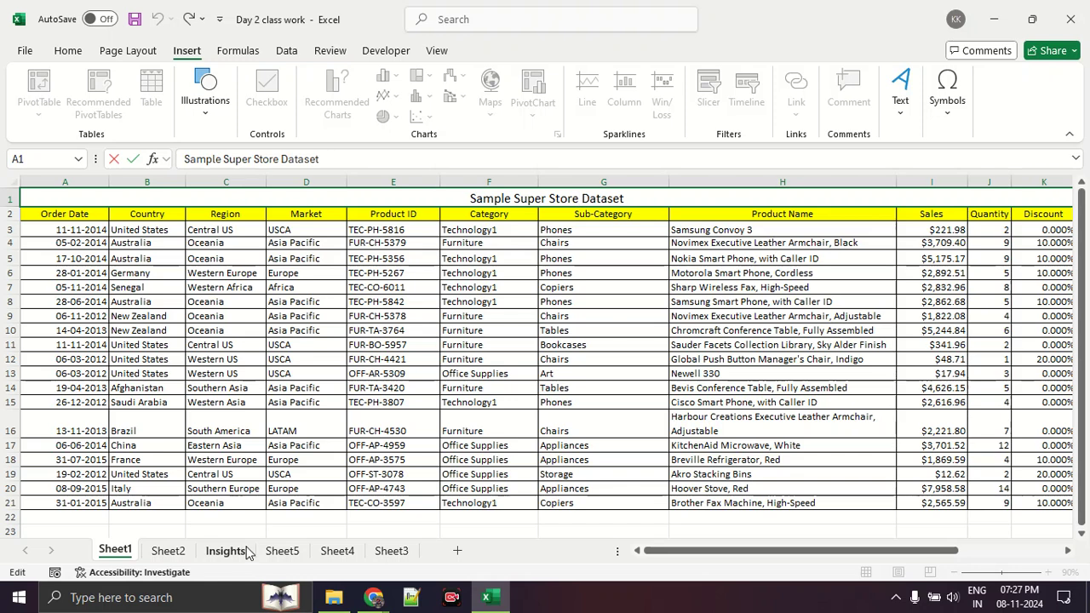
pyautogui.press('Escape')
# Convert the product data in A1:I20 on Sheet4 into a table with headers.
pyautogui.click(167, 551)
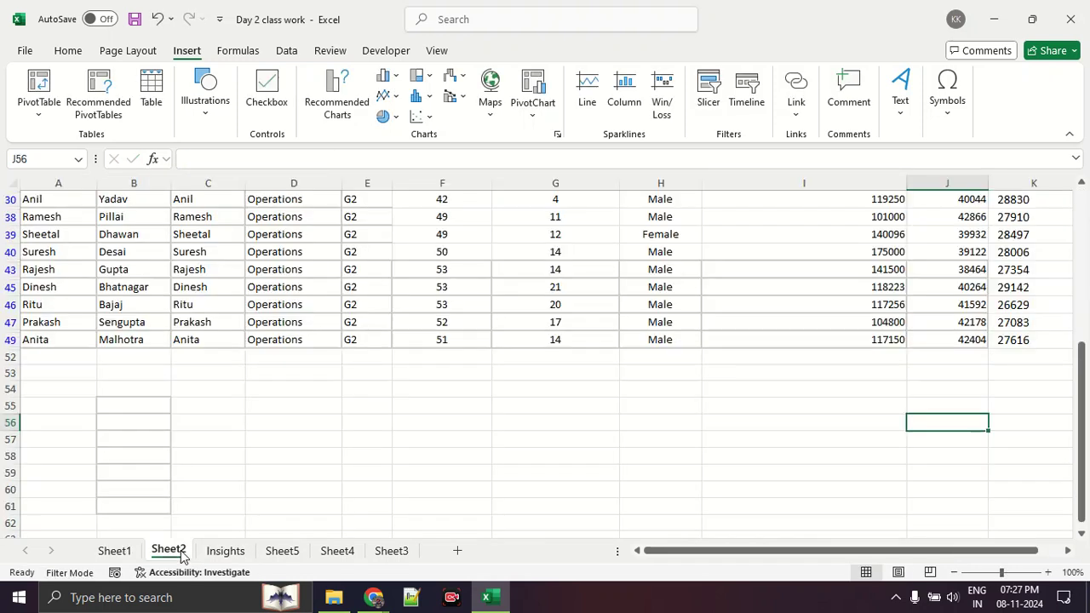
pyautogui.scroll(5, 280, 441)
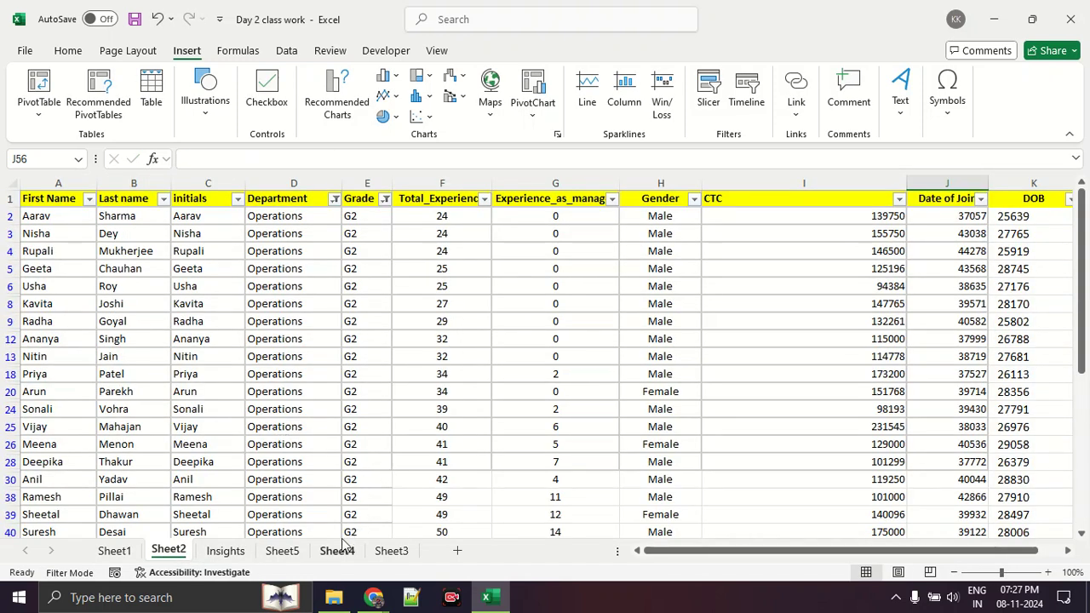
pyautogui.click(337, 551)
pyautogui.click(784, 232)
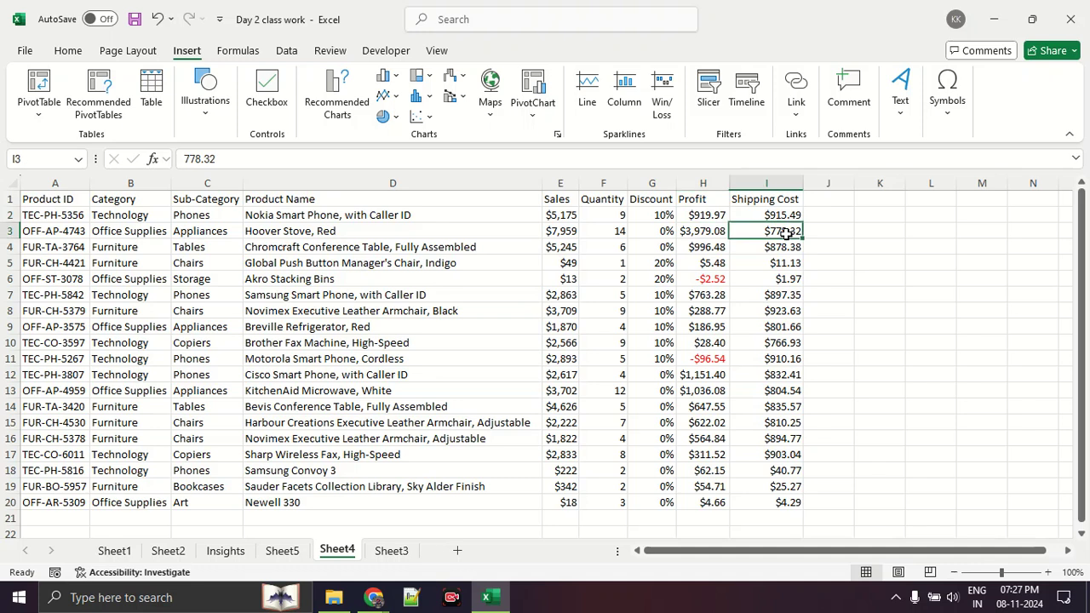
pyautogui.moveTo(788, 551); pyautogui.dragTo(489, 551)
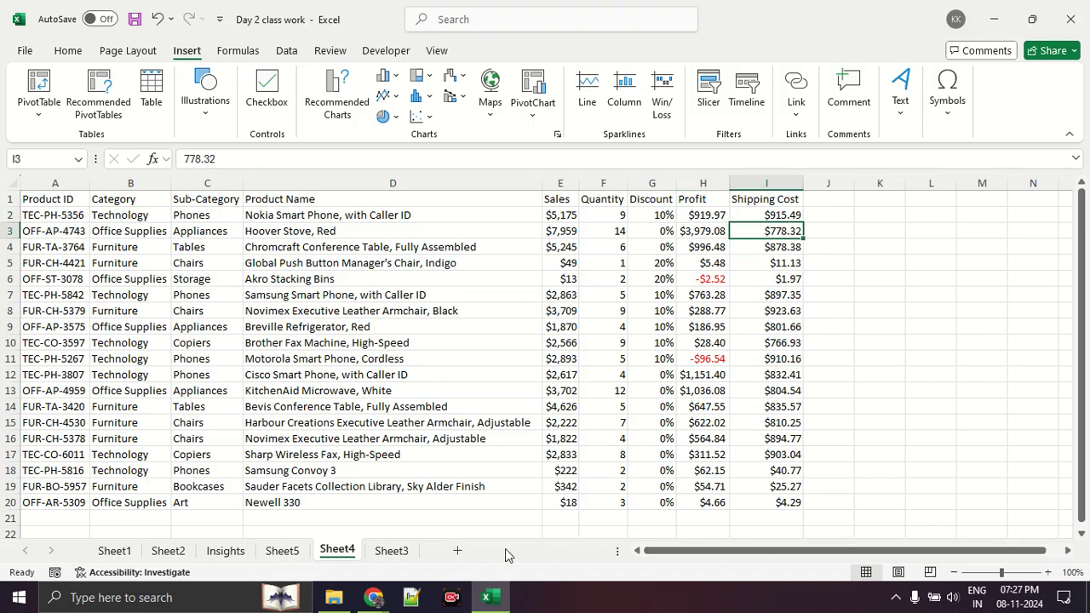
pyautogui.moveTo(74, 199); pyautogui.dragTo(778, 503)
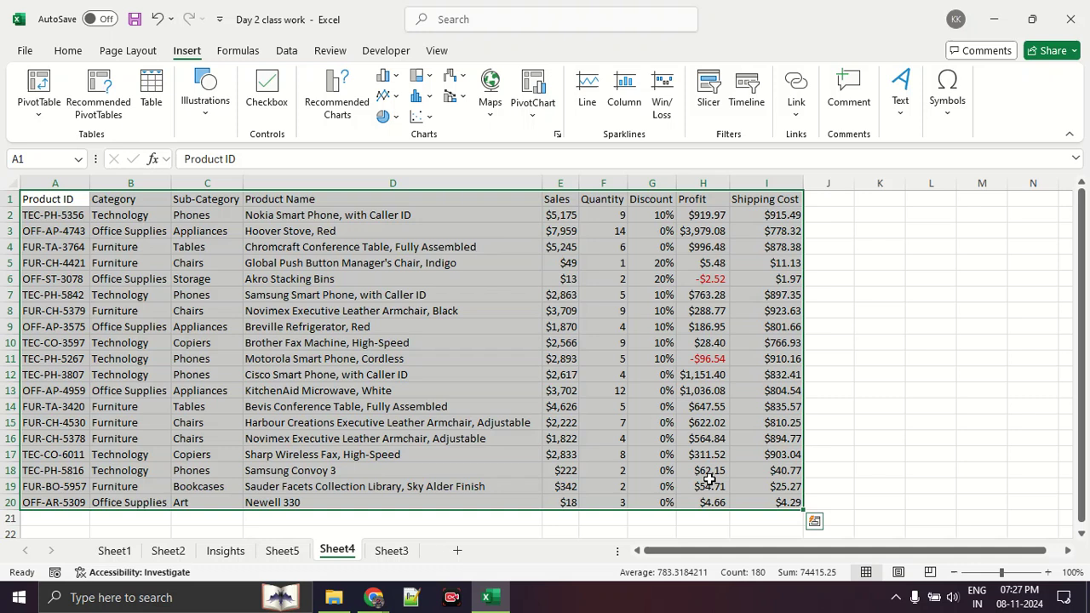
pyautogui.click(151, 89)
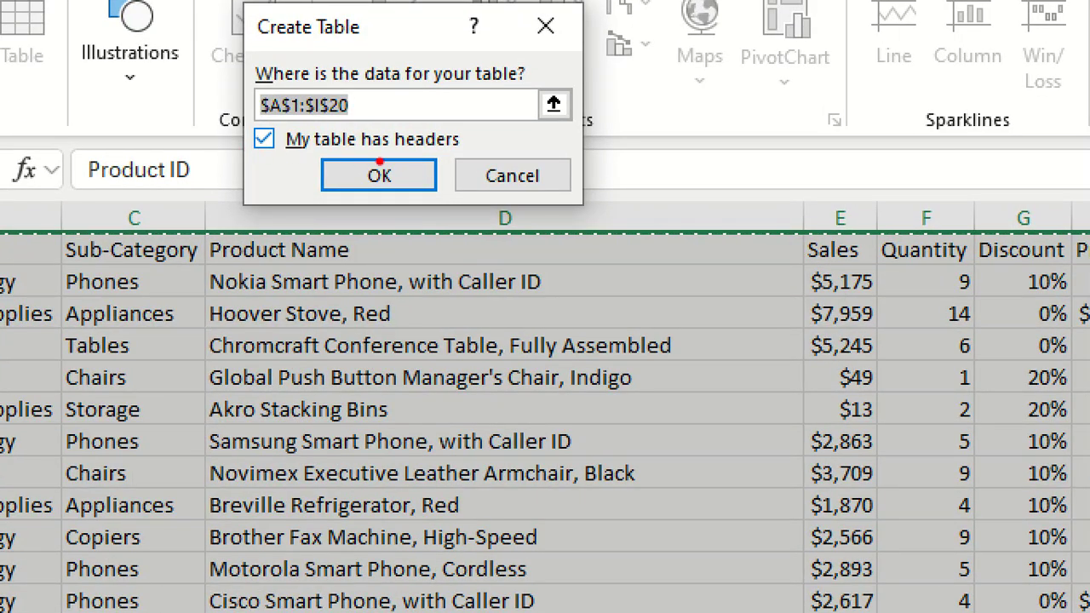
pyautogui.moveTo(462, 164)
pyautogui.mouseDown()
pyautogui.moveTo(364, 157)
pyautogui.moveTo(450, 157)
pyautogui.mouseUp()
pyautogui.moveTo(373, 77)
pyautogui.mouseDown()
pyautogui.moveTo(309, 60)
pyautogui.moveTo(386, 128)
pyautogui.moveTo(336, 72)
pyautogui.mouseUp()
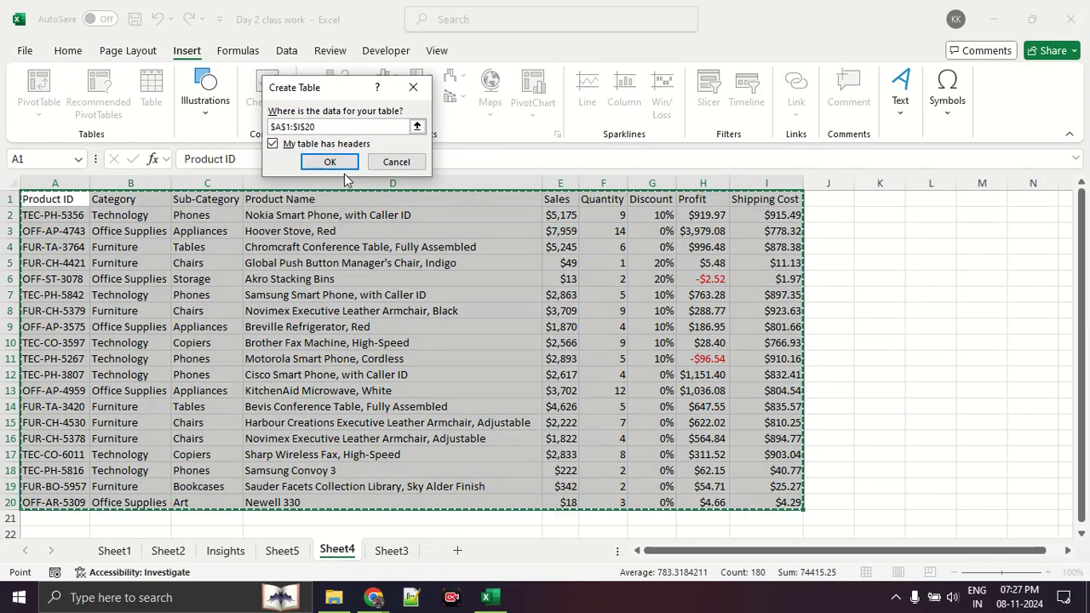
pyautogui.click(378, 176)
# Examine how the table design options depend on selecting a cell inside or outside the table, and examine the header filter buttons.
pyautogui.click(418, 291)
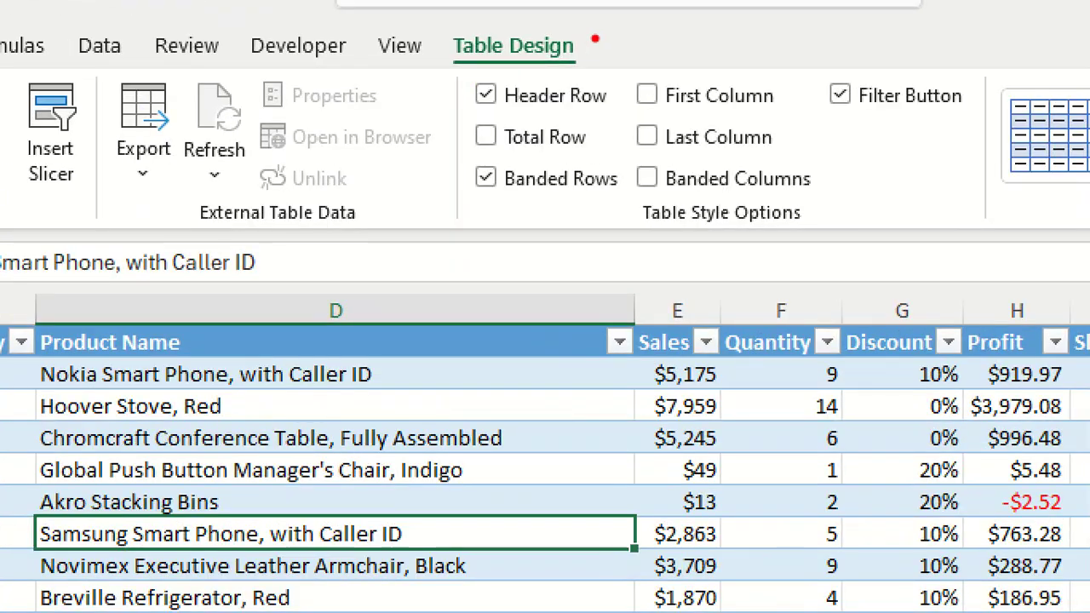
pyautogui.moveTo(594, 40)
pyautogui.mouseDown()
pyautogui.moveTo(445, 34)
pyautogui.moveTo(613, 37)
pyautogui.moveTo(577, 38)
pyautogui.mouseUp()
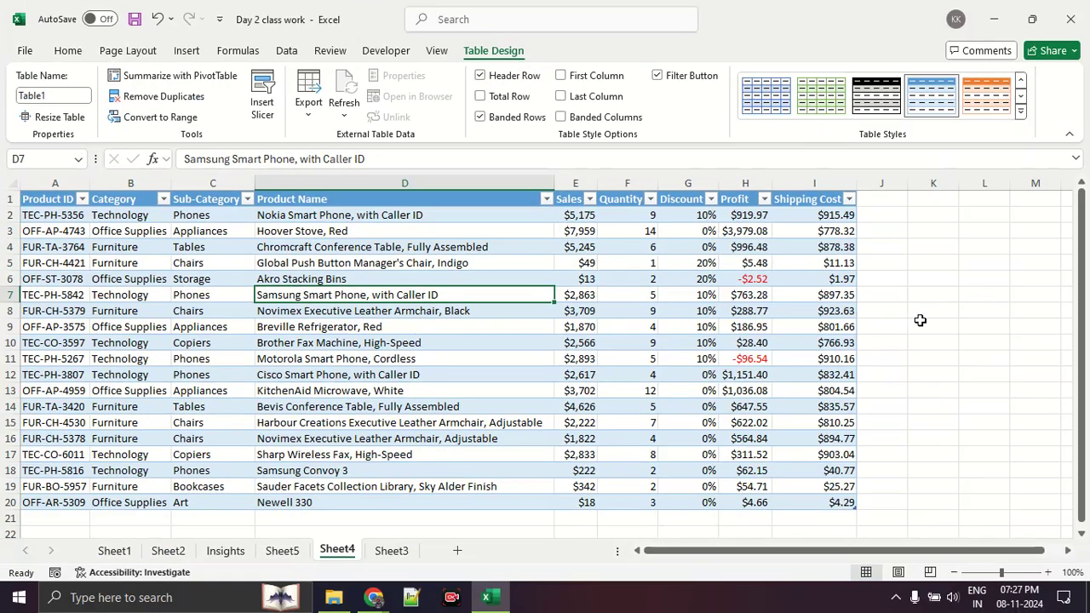
pyautogui.click(935, 309)
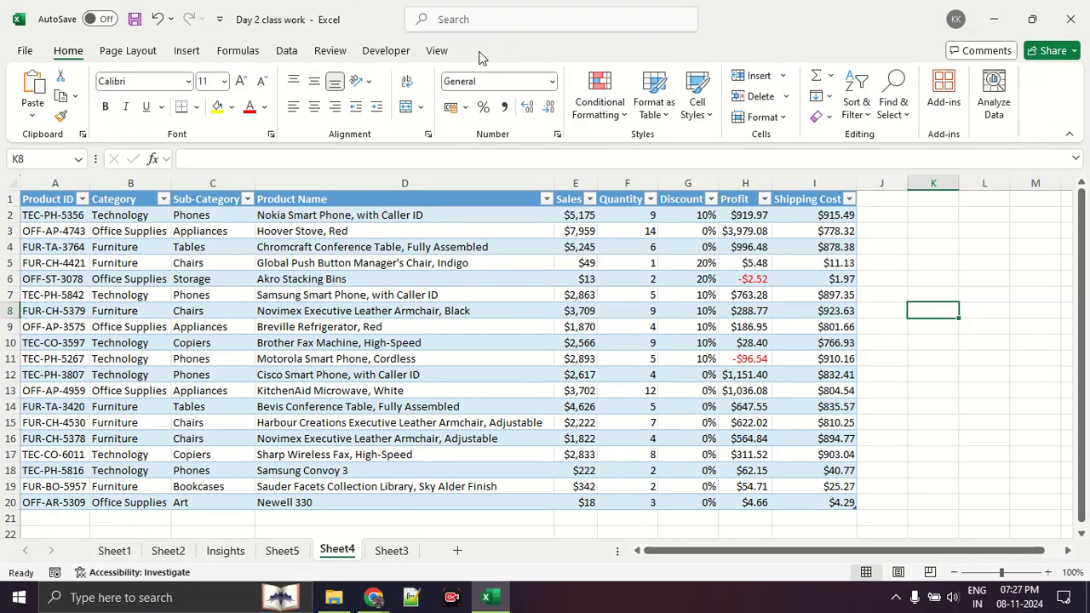
pyautogui.click(573, 293)
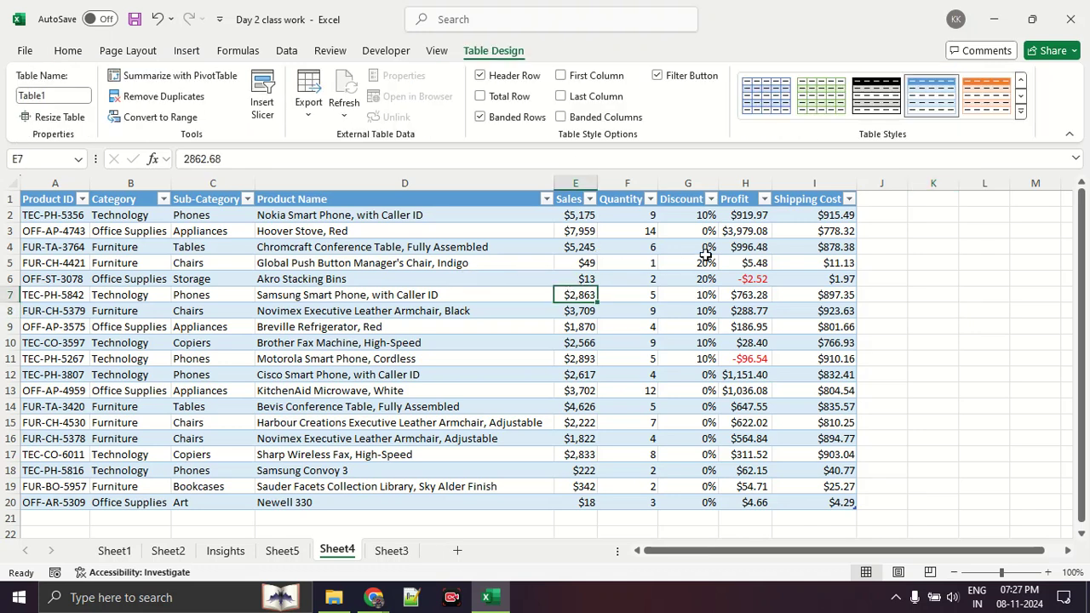
pyautogui.hotkey('ctrl', '1')
pyautogui.click(736, 202)
pyautogui.moveTo(759, 169)
pyautogui.mouseDown()
pyautogui.moveTo(355, 153)
pyautogui.moveTo(556, 248)
pyautogui.moveTo(1007, 175)
pyautogui.moveTo(494, 156)
pyautogui.mouseUp()
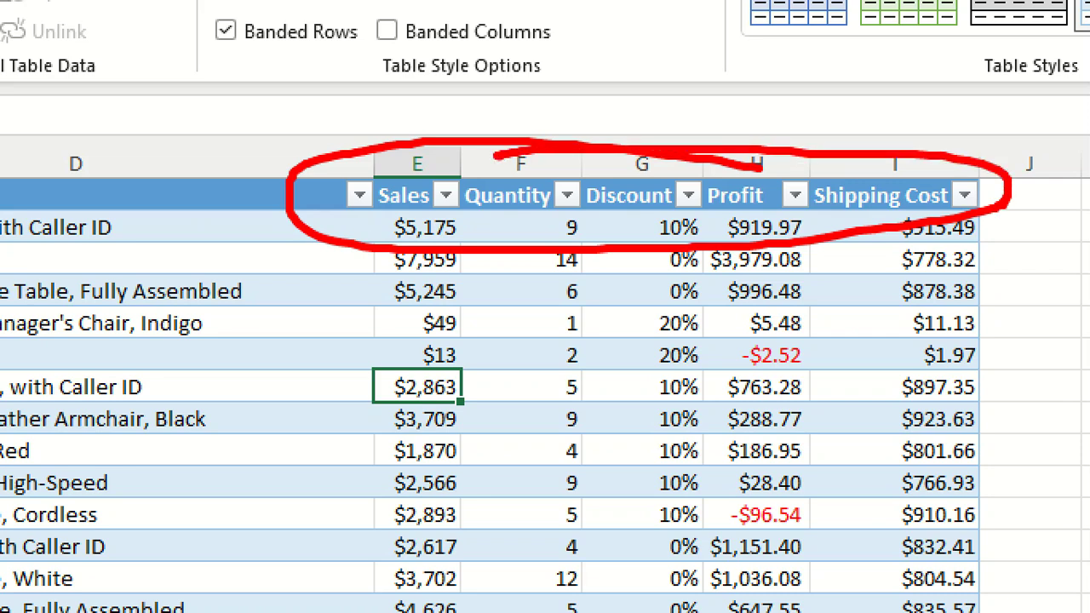
pyautogui.press('Escape')
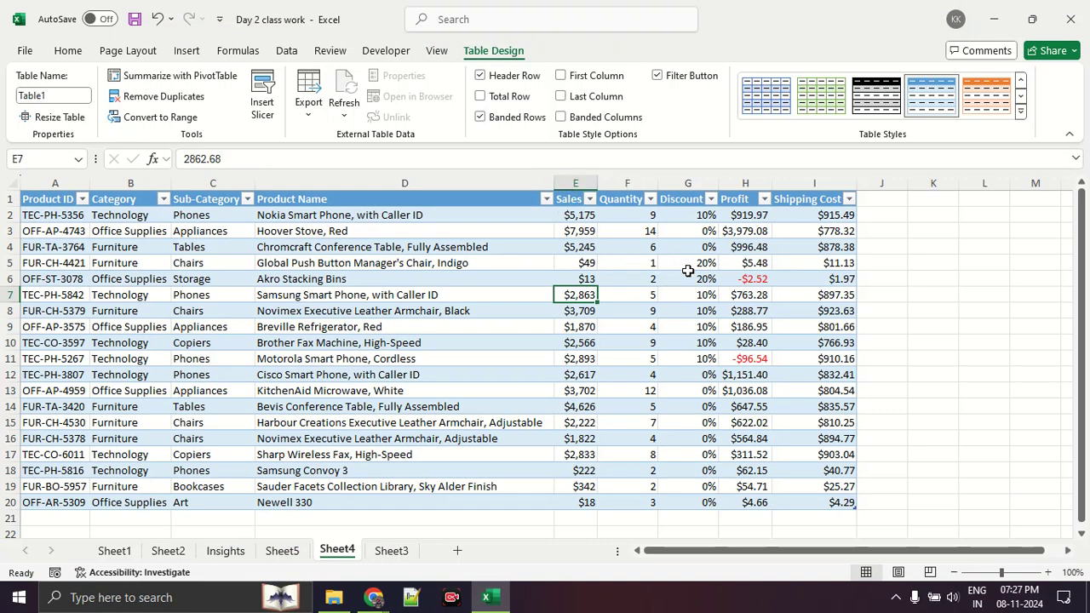
# Sort the Sheet4 table by Profit from largest to smallest.
pyautogui.click(763, 199)
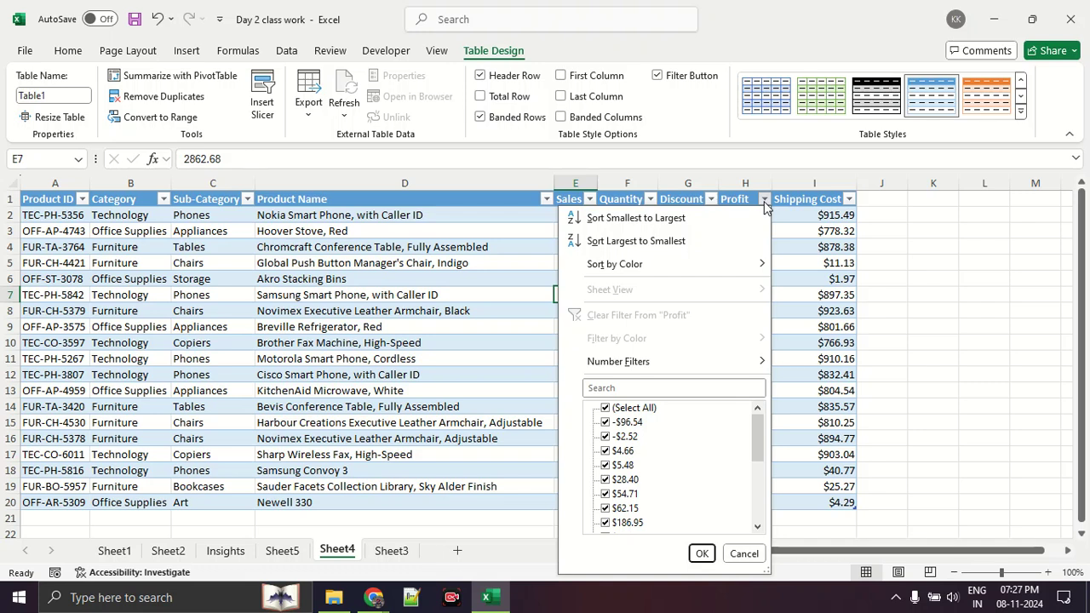
pyautogui.click(709, 241)
pyautogui.click(942, 306)
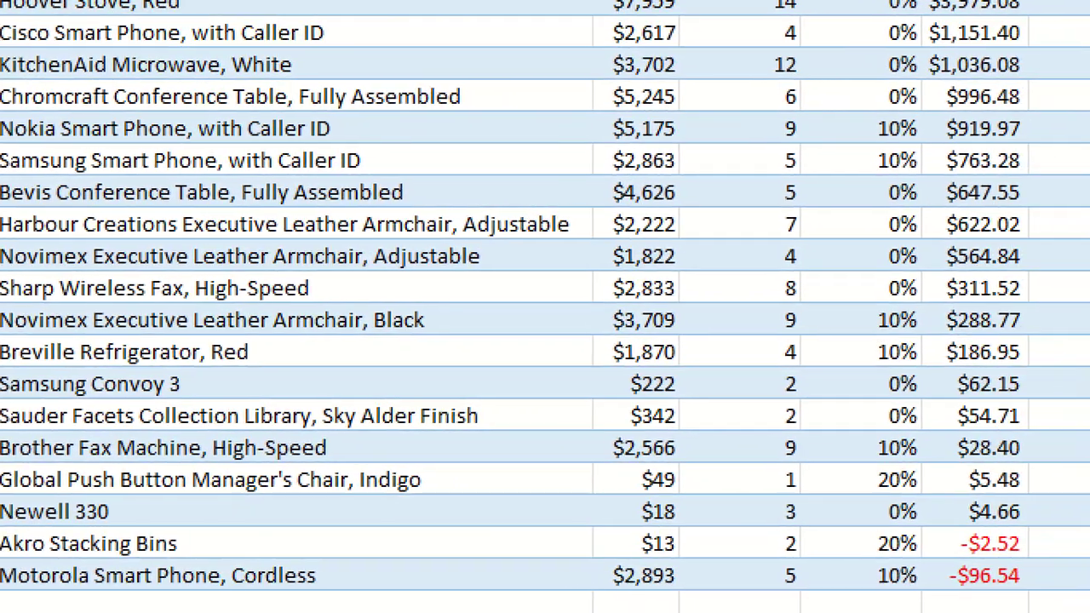
pyautogui.moveTo(51, 404)
pyautogui.mouseDown()
pyautogui.moveTo(1049, 407)
pyautogui.moveTo(989, 366)
pyautogui.moveTo(34, 381)
pyautogui.mouseUp()
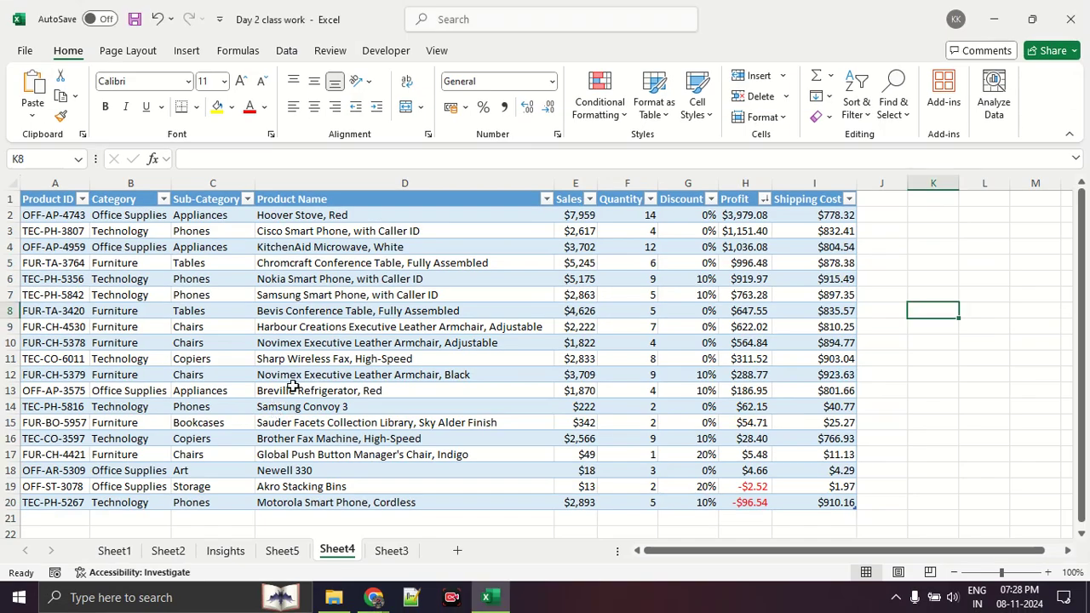
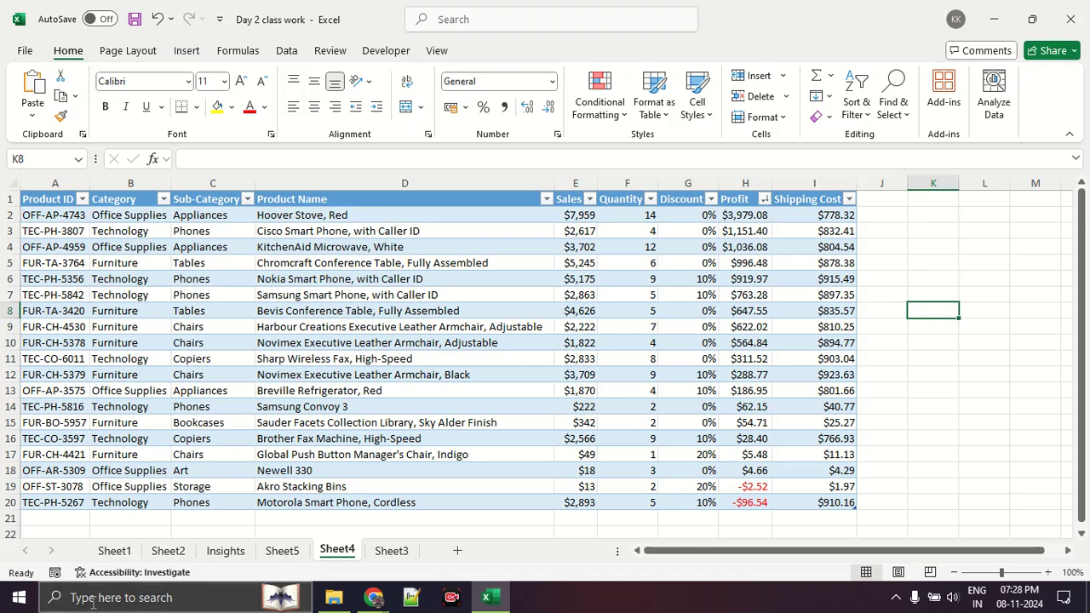
# Sort the Sales values in I3:I21 on Sheet1 from largest to smallest, expanding the selection to the adjacent columns.
pyautogui.click(126, 552)
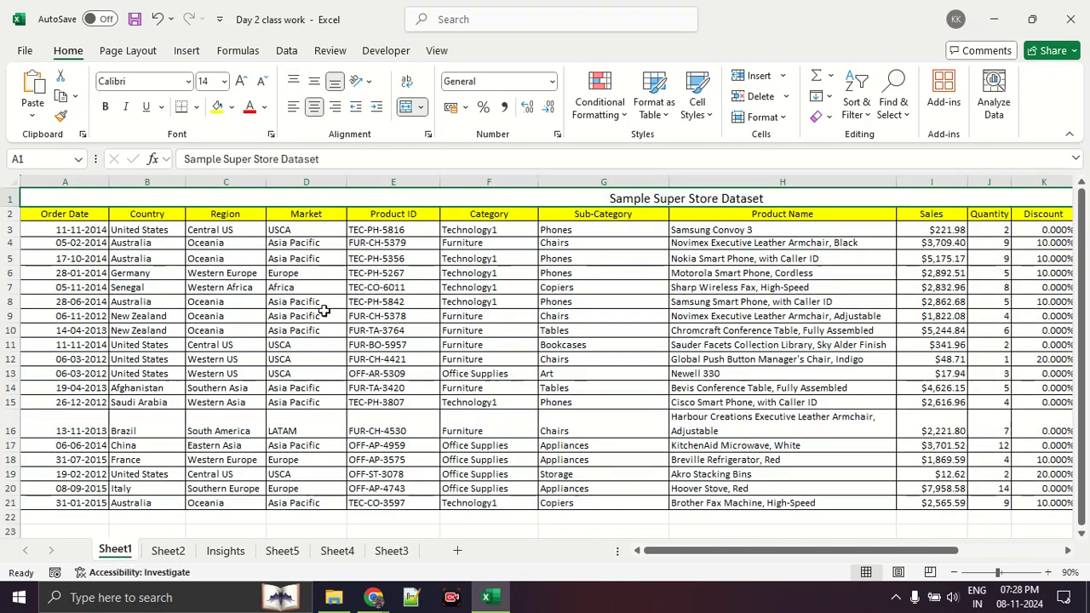
pyautogui.click(325, 309)
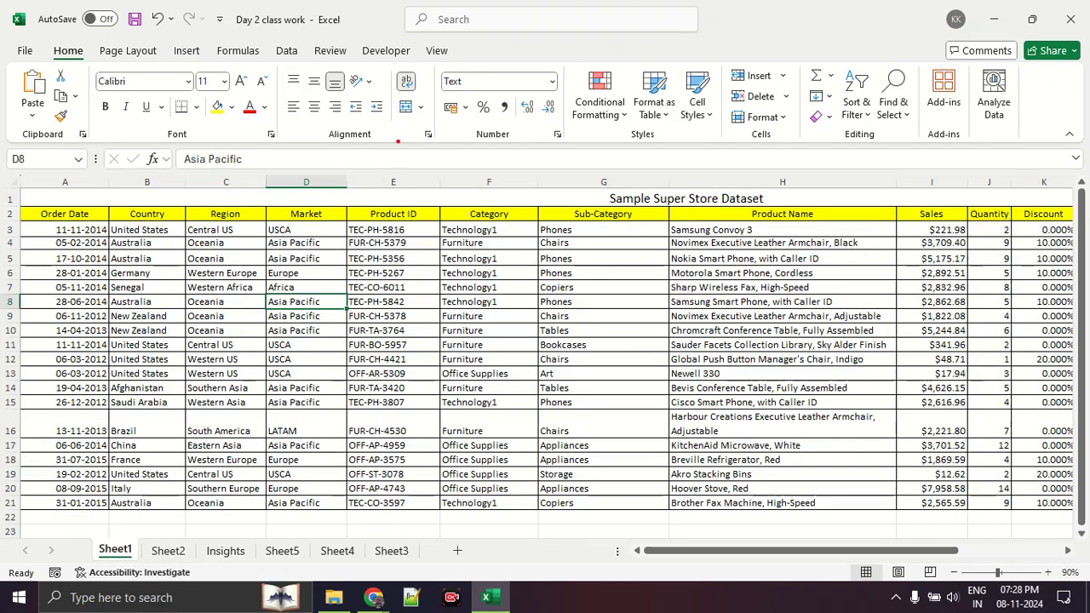
pyautogui.moveTo(493, 33)
pyautogui.mouseDown()
pyautogui.moveTo(464, 65)
pyautogui.moveTo(489, 38)
pyautogui.mouseUp()
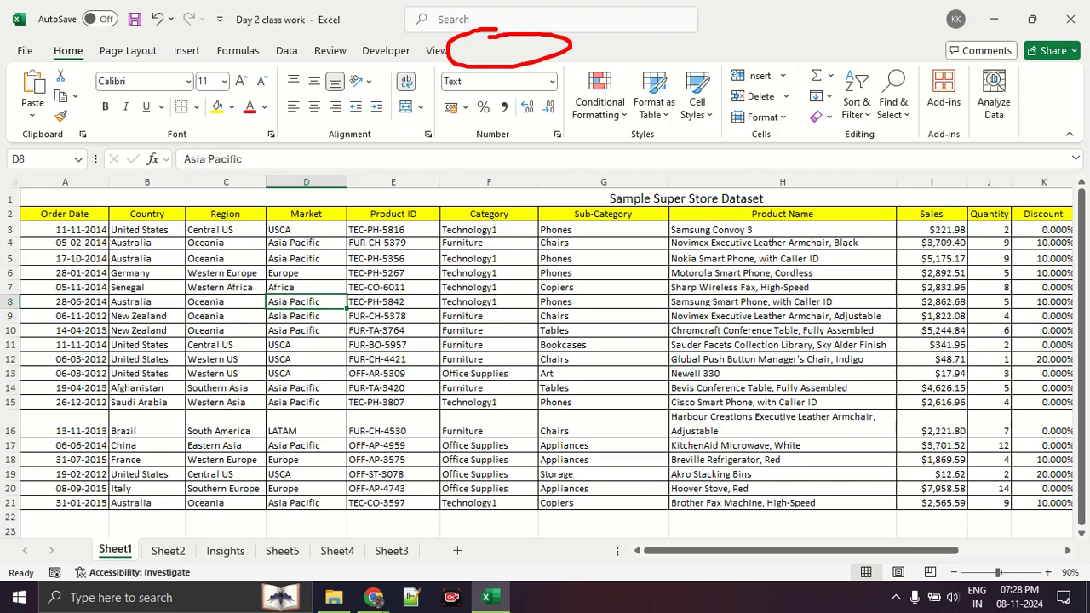
pyautogui.press('Escape')
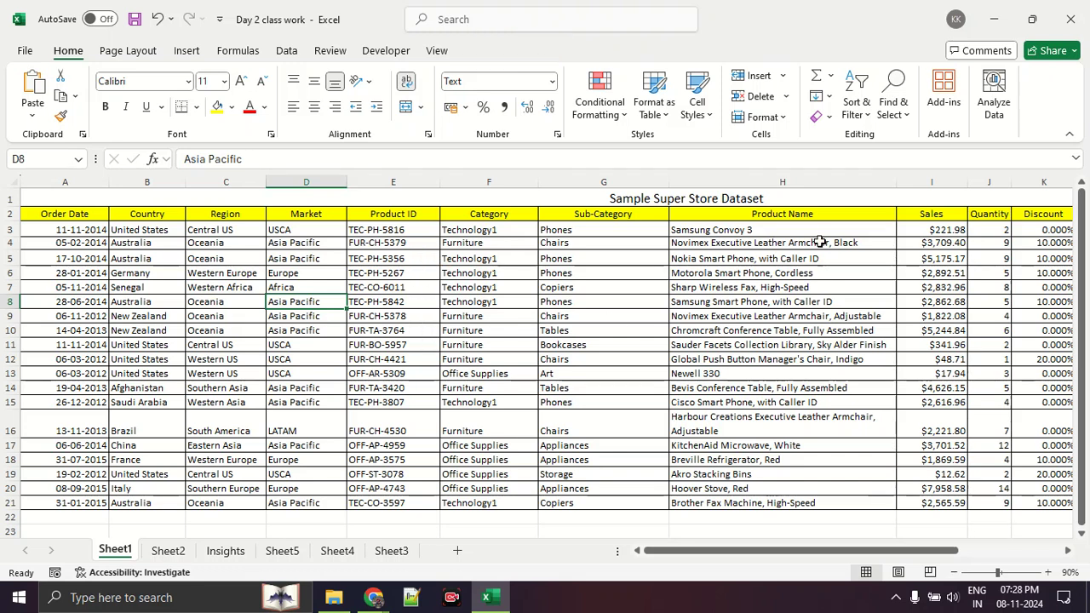
pyautogui.moveTo(936, 231); pyautogui.dragTo(946, 506)
pyautogui.click(862, 118)
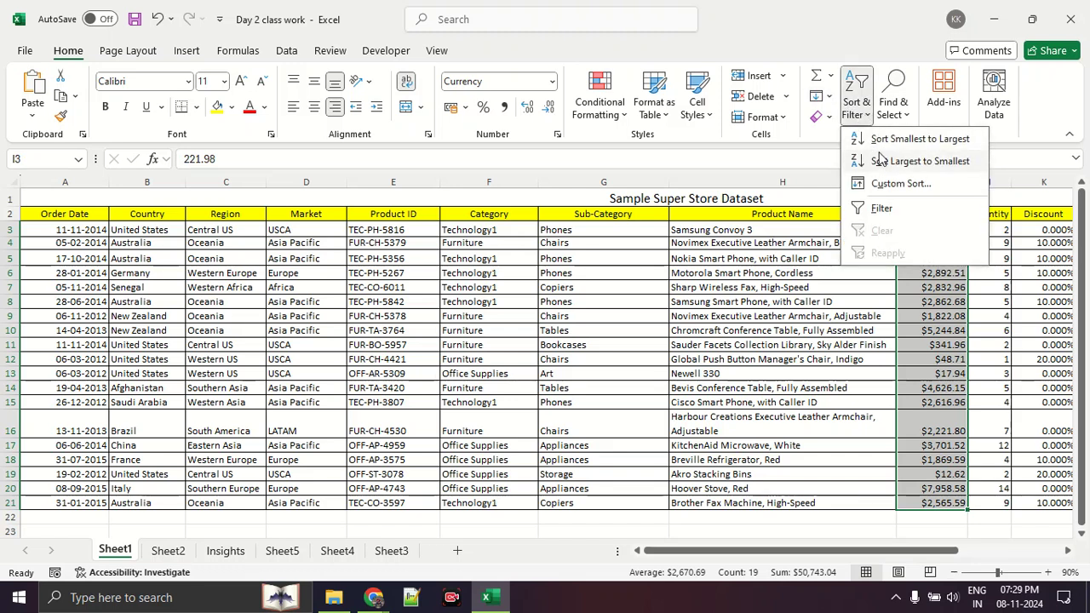
pyautogui.click(881, 161)
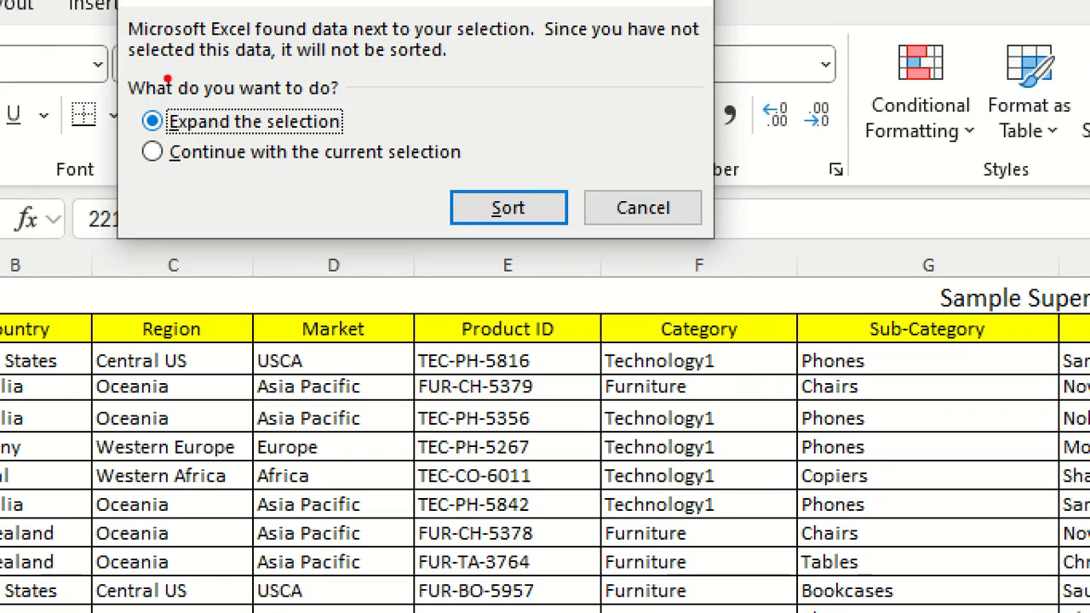
pyautogui.moveTo(132, 53)
pyautogui.mouseDown()
pyautogui.moveTo(444, 39)
pyautogui.moveTo(705, 51)
pyautogui.mouseUp()
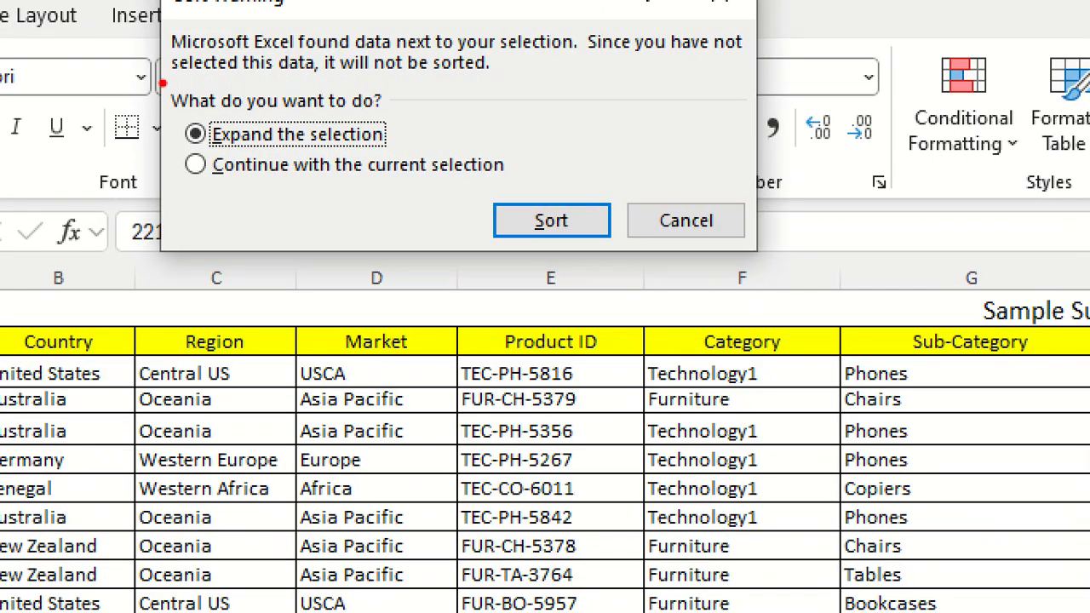
pyautogui.moveTo(116, 69); pyautogui.dragTo(496, 83)
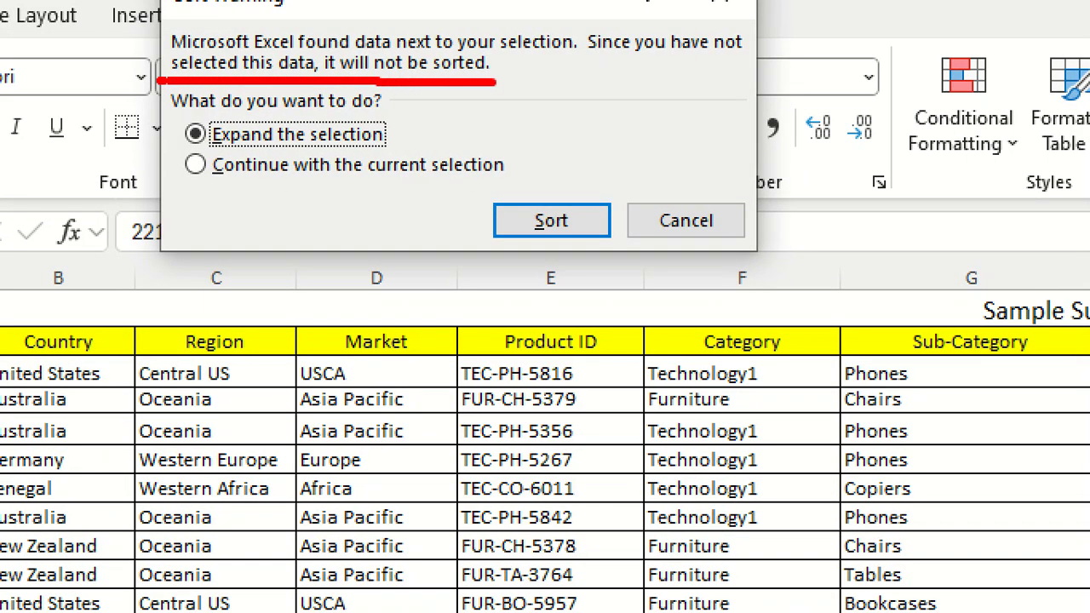
pyautogui.moveTo(397, 117)
pyautogui.mouseDown()
pyautogui.moveTo(179, 132)
pyautogui.moveTo(366, 126)
pyautogui.mouseUp()
pyautogui.moveTo(974, 385); pyautogui.dragTo(33, 364)
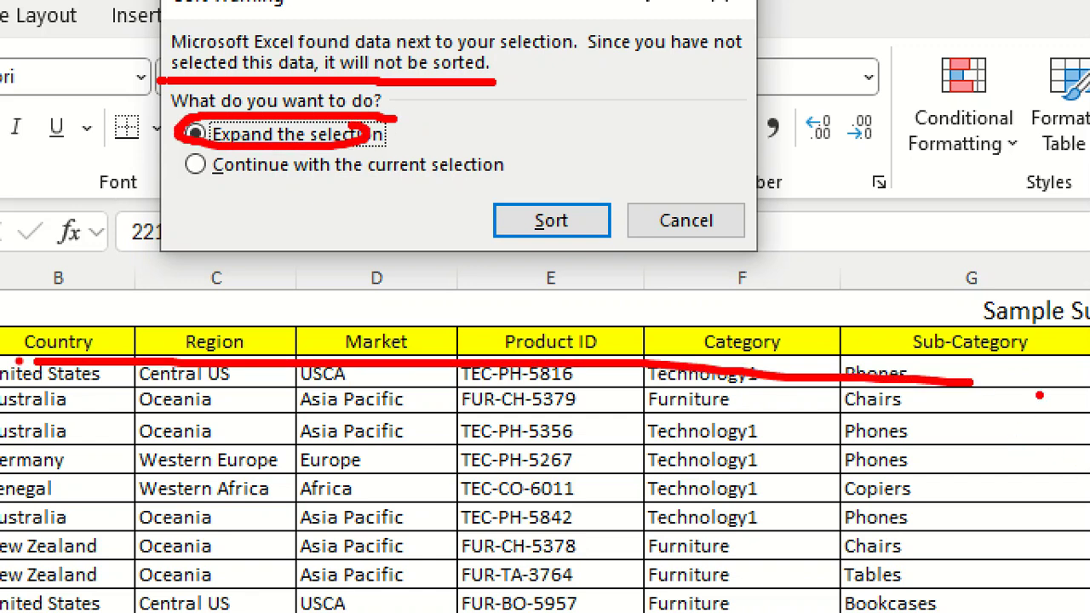
pyautogui.moveTo(164, 179); pyautogui.dragTo(562, 185)
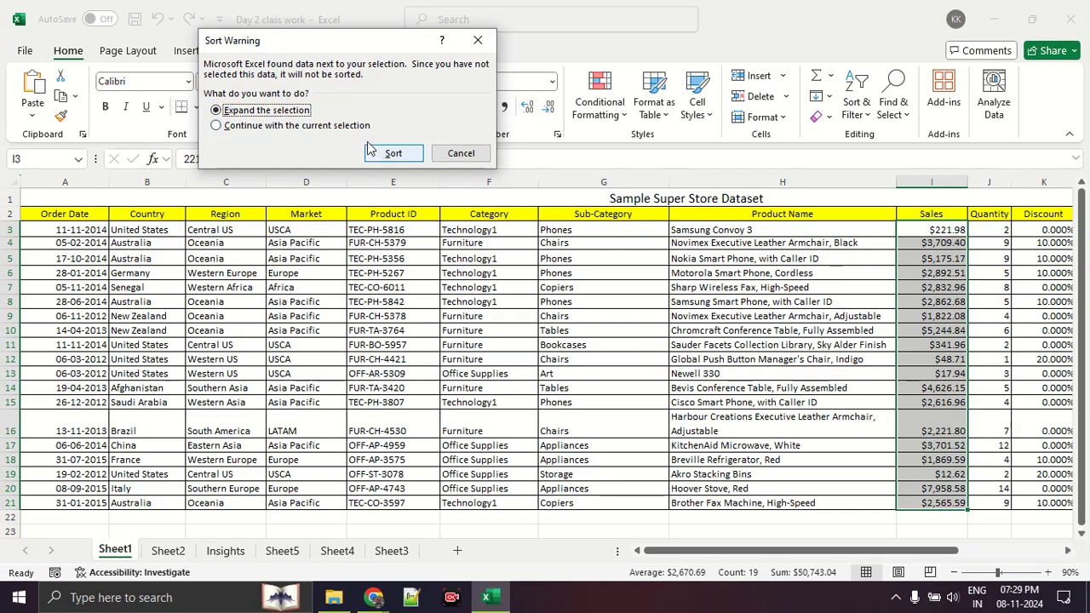
pyautogui.click(390, 154)
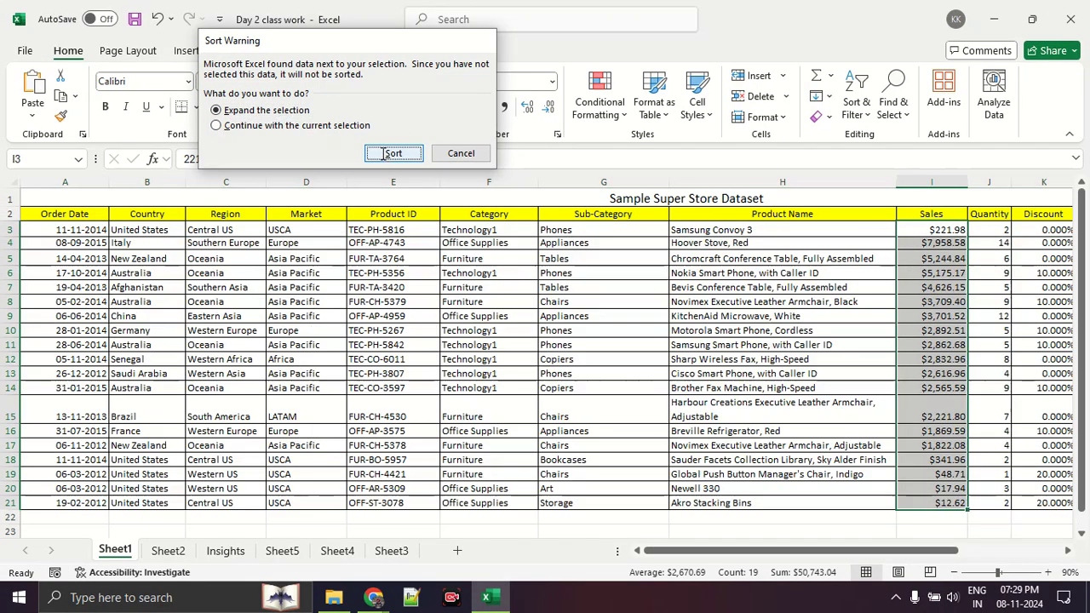
# Repeat the largest-to-smallest sort on the Sales values in I3:I21, keeping the option to expand the selection.
pyautogui.click(760, 300)
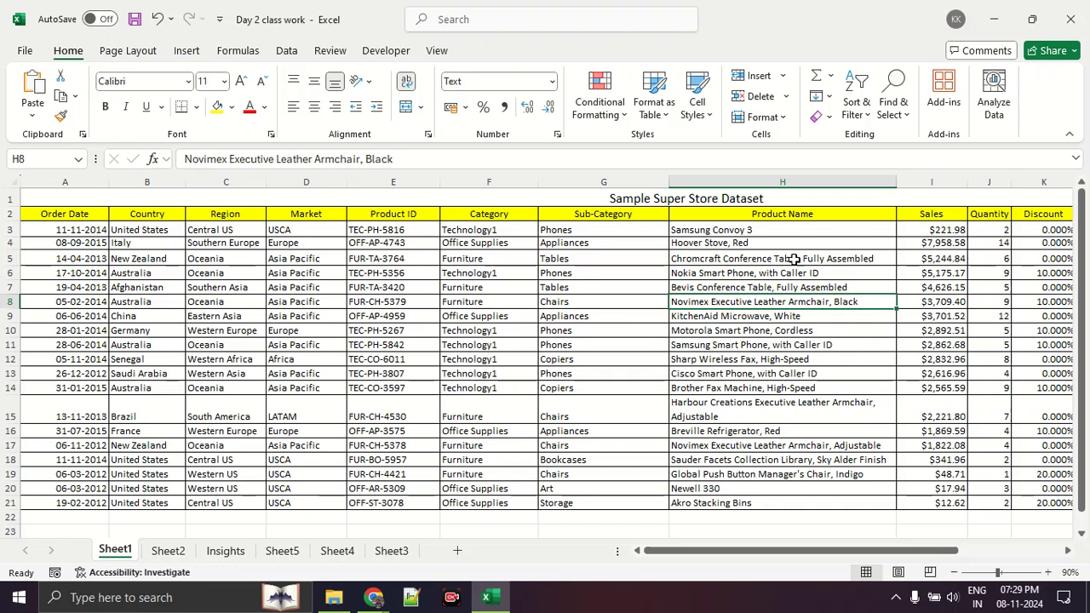
pyautogui.moveTo(918, 231); pyautogui.dragTo(945, 504)
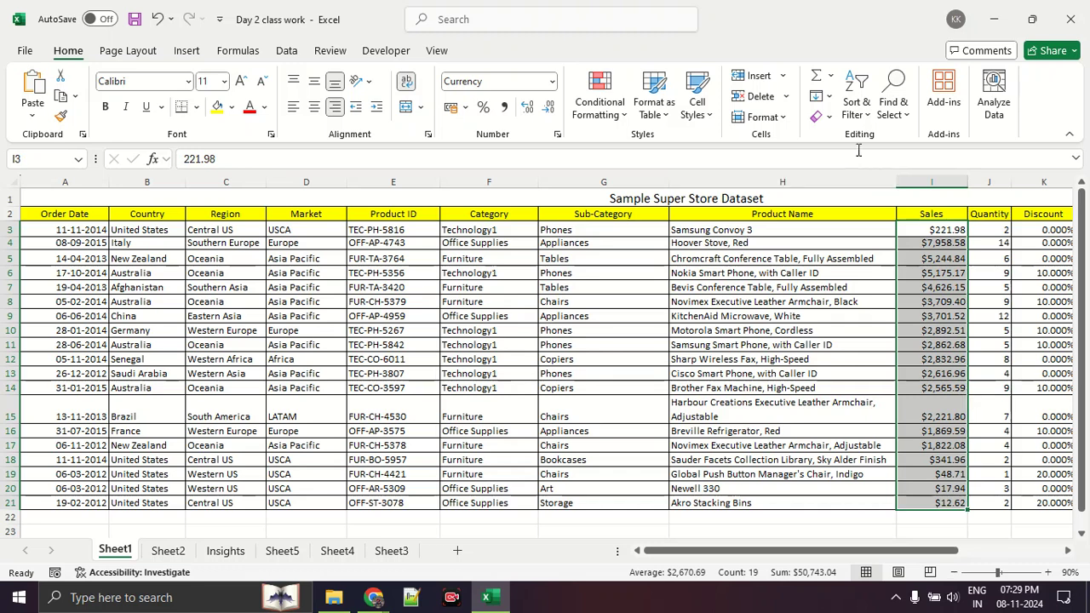
pyautogui.click(854, 110)
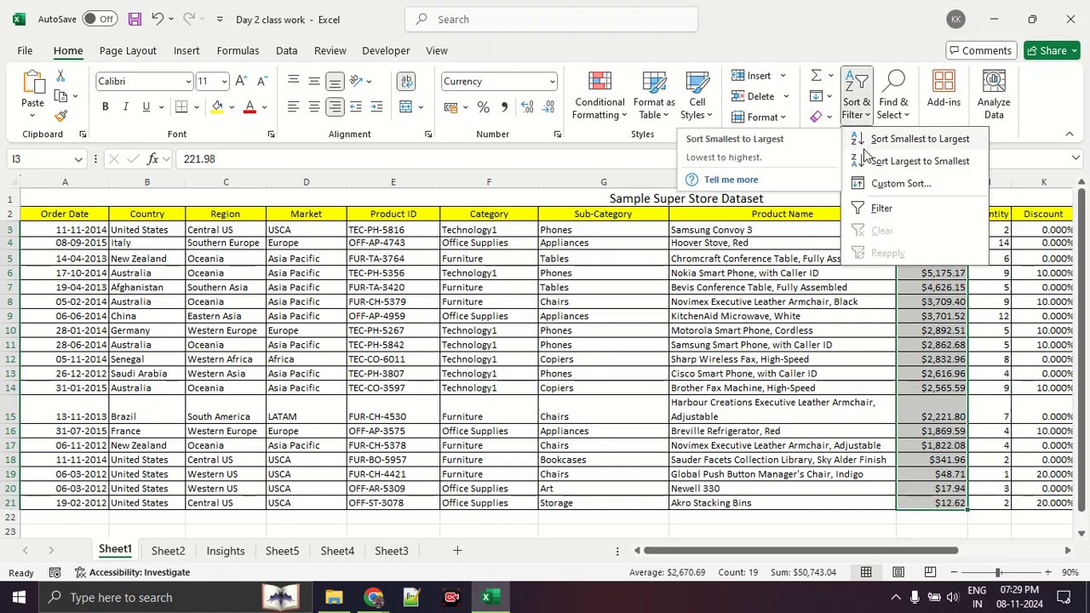
pyautogui.click(868, 161)
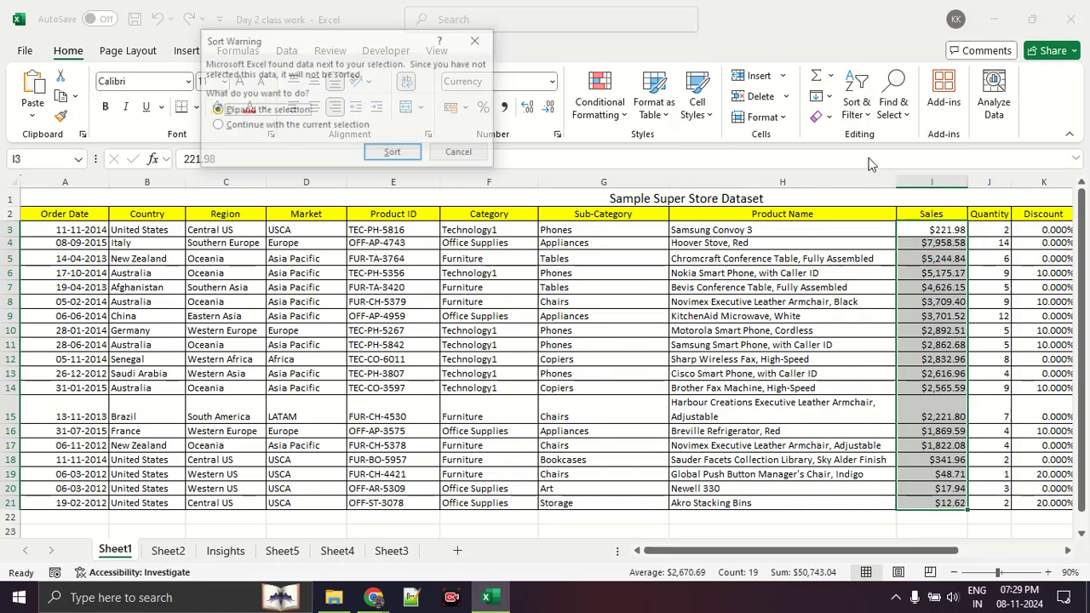
pyautogui.click(392, 154)
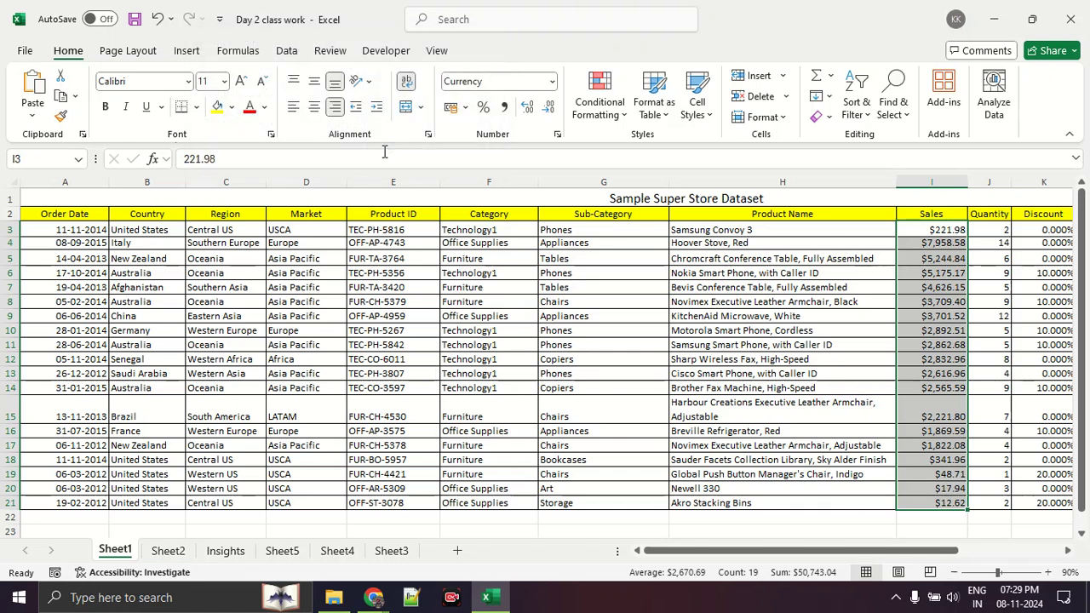
pyautogui.click(830, 344)
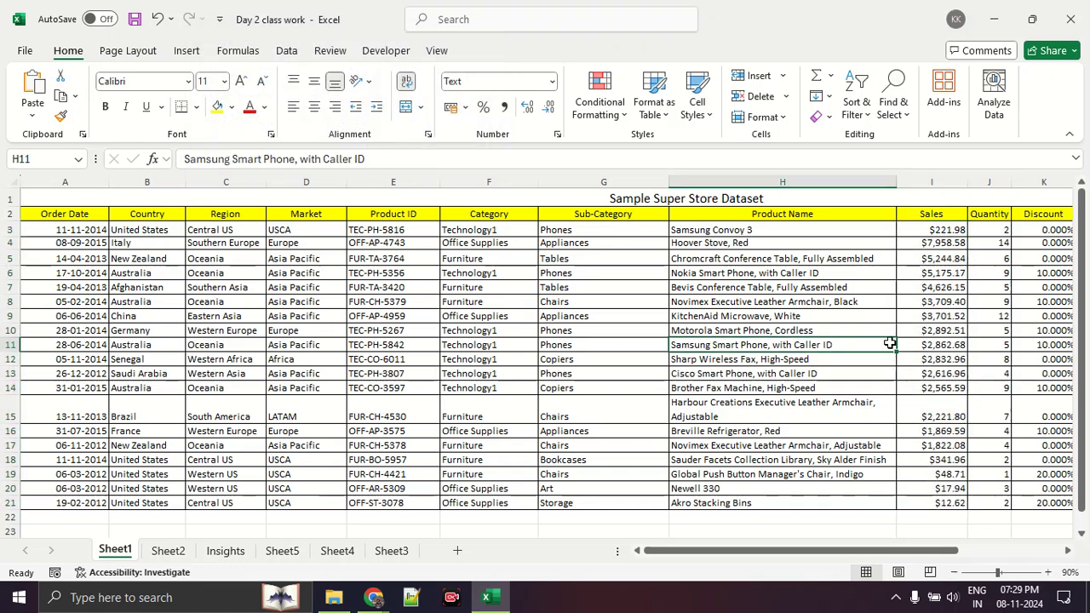
# Look through the remaining Sheet1 columns and the data on the Insights, Sheet2 and Sheet5 worksheets.
pyautogui.scroll(-3, 764, 290)
pyautogui.scroll(3, 758, 296)
pyautogui.moveTo(849, 552); pyautogui.dragTo(891, 551)
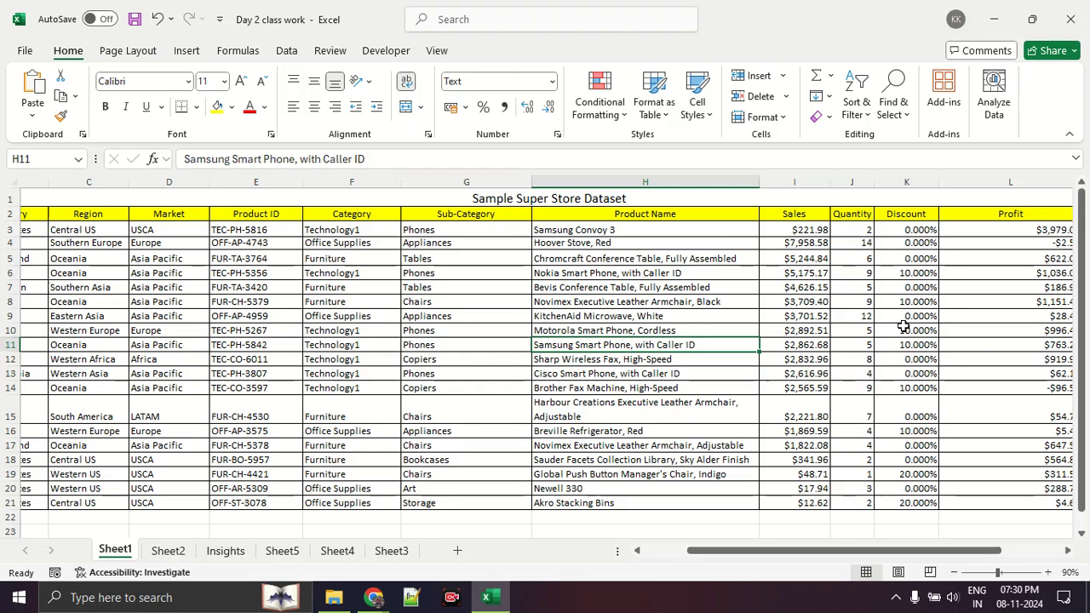
pyautogui.click(225, 551)
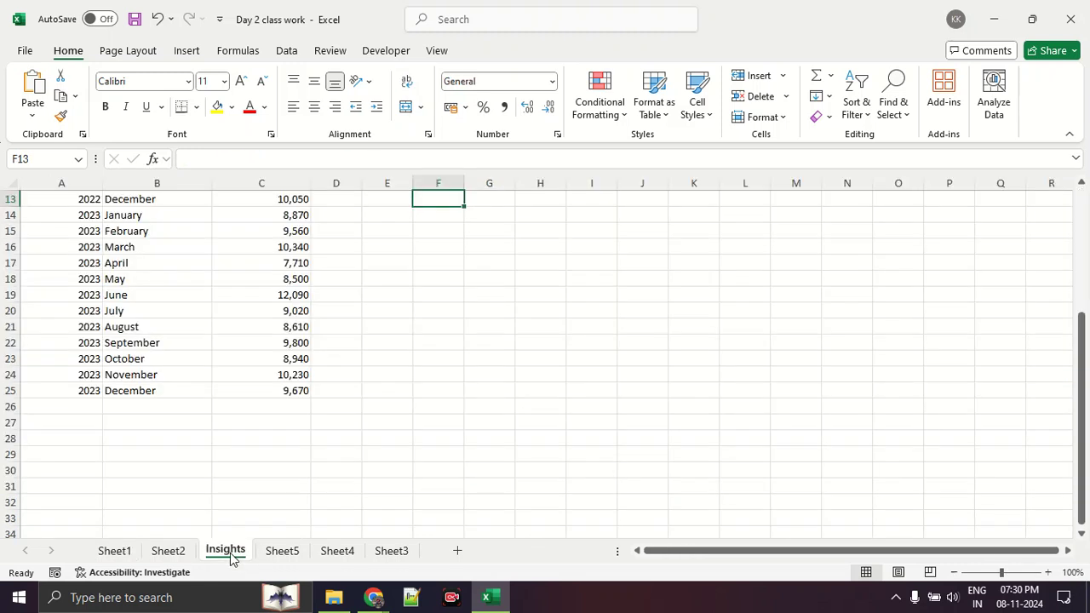
pyautogui.click(176, 553)
pyautogui.click(282, 551)
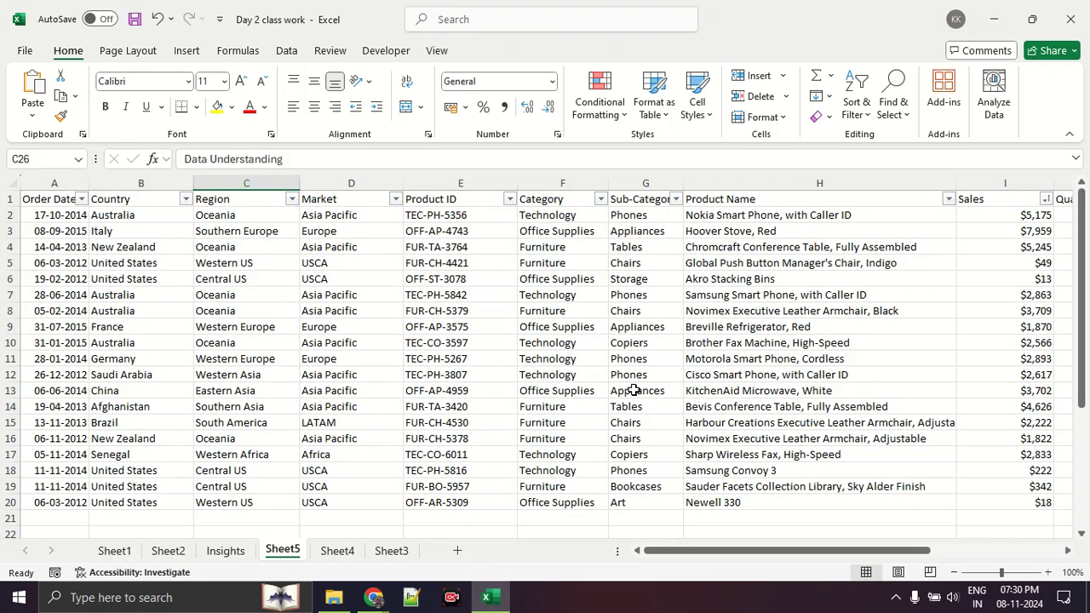
pyautogui.scroll(-7, 625, 294)
pyautogui.scroll(7, 625, 297)
pyautogui.click(416, 266)
pyautogui.scroll(-5, 460, 314)
pyautogui.scroll(5, 464, 352)
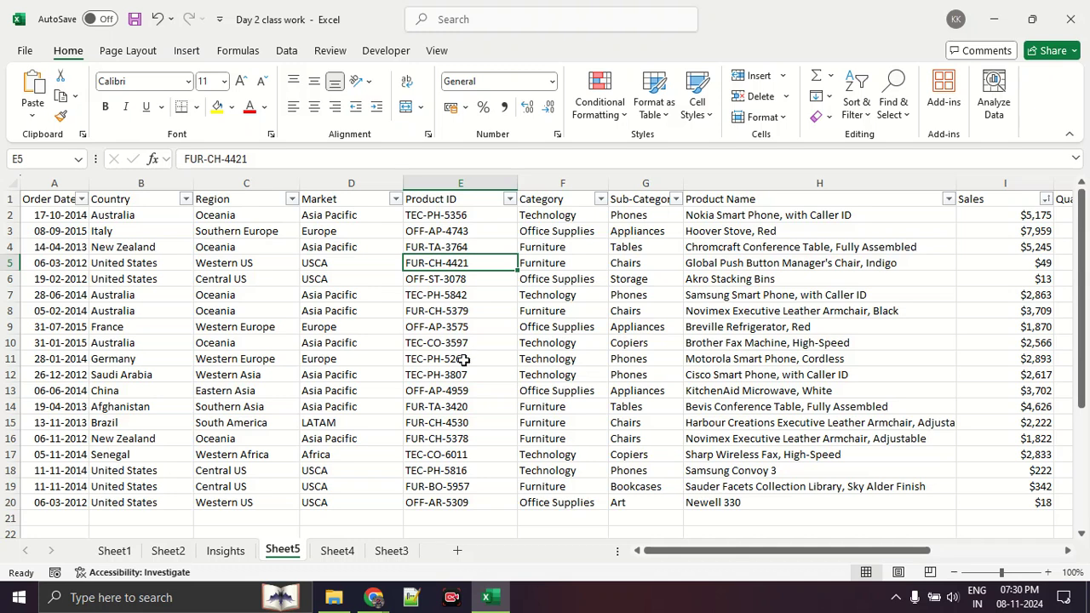
# Examine on Sheet4 how the table design options depend on whether the selected cell lies inside the table.
pyautogui.click(326, 551)
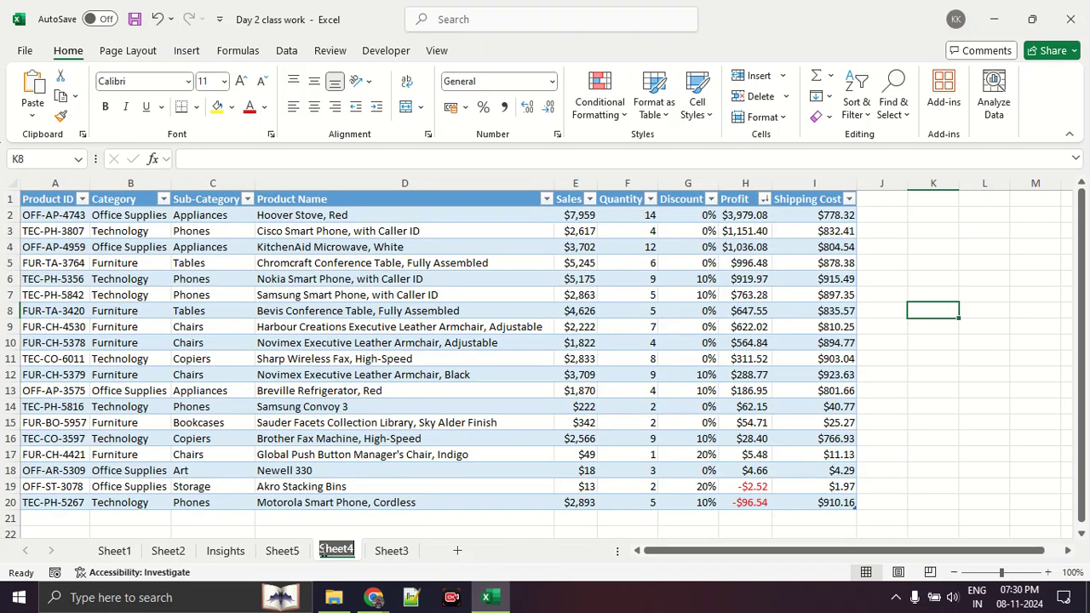
pyautogui.click(416, 295)
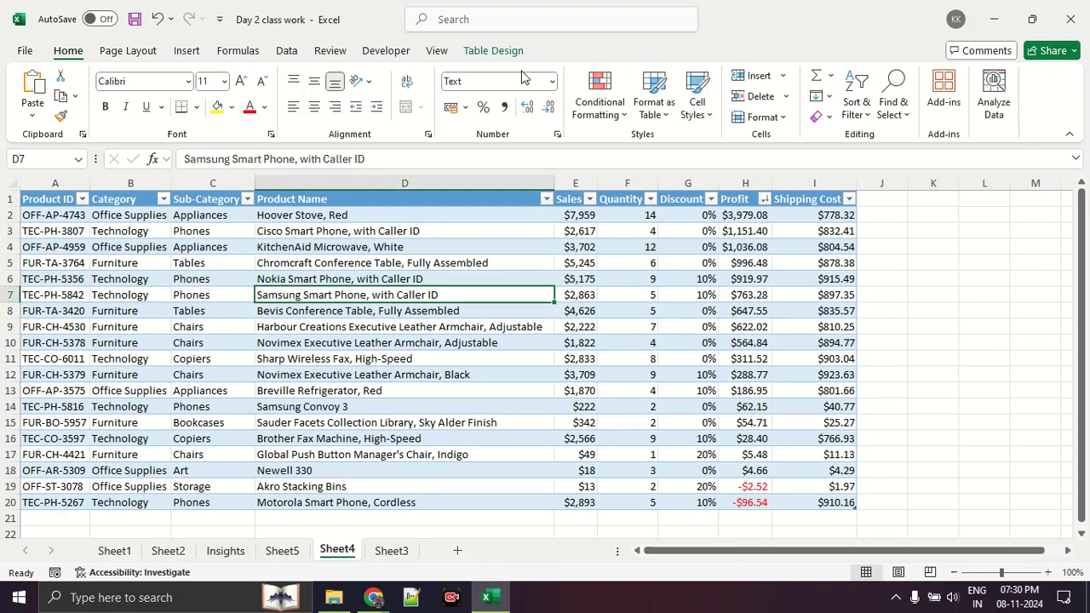
pyautogui.moveTo(521, 33)
pyautogui.mouseDown()
pyautogui.moveTo(441, 59)
pyautogui.moveTo(481, 27)
pyautogui.mouseUp()
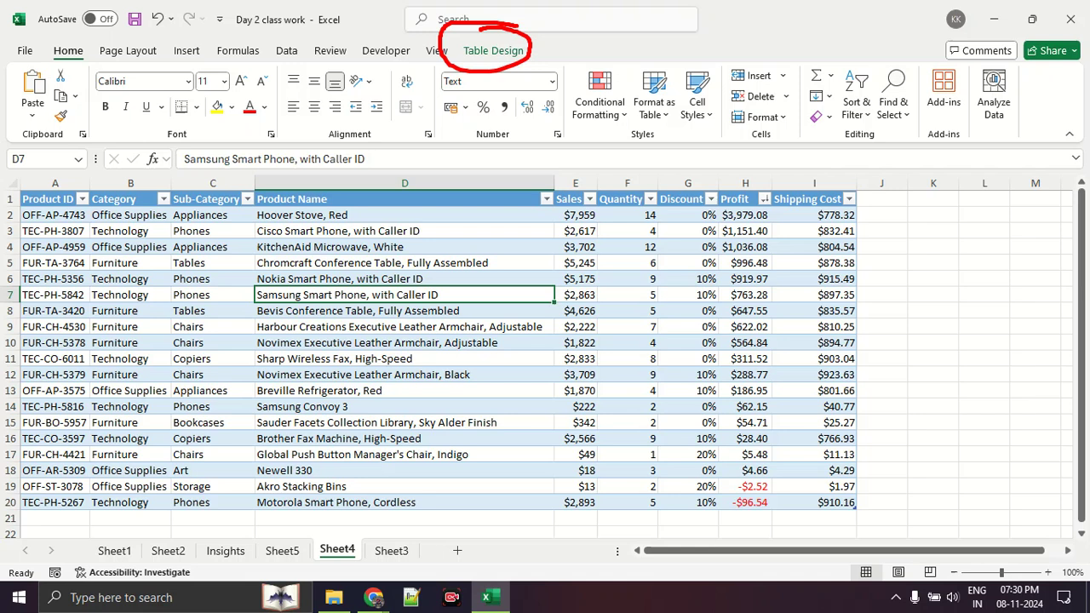
pyautogui.moveTo(548, 261)
pyautogui.mouseDown()
pyautogui.moveTo(120, 366)
pyautogui.moveTo(439, 252)
pyautogui.moveTo(375, 247)
pyautogui.mouseUp()
pyautogui.moveTo(21, 195)
pyautogui.mouseDown()
pyautogui.moveTo(783, 186)
pyautogui.moveTo(851, 366)
pyautogui.moveTo(836, 501)
pyautogui.moveTo(96, 497)
pyautogui.moveTo(14, 196)
pyautogui.mouseUp()
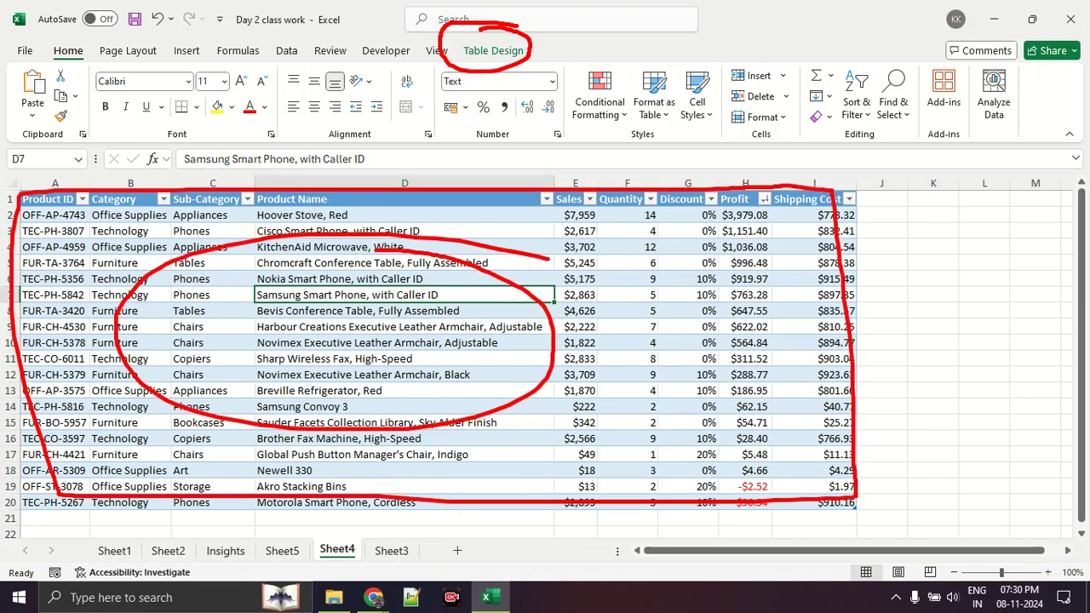
pyautogui.press('Escape')
pyautogui.click(940, 316)
pyautogui.click(805, 314)
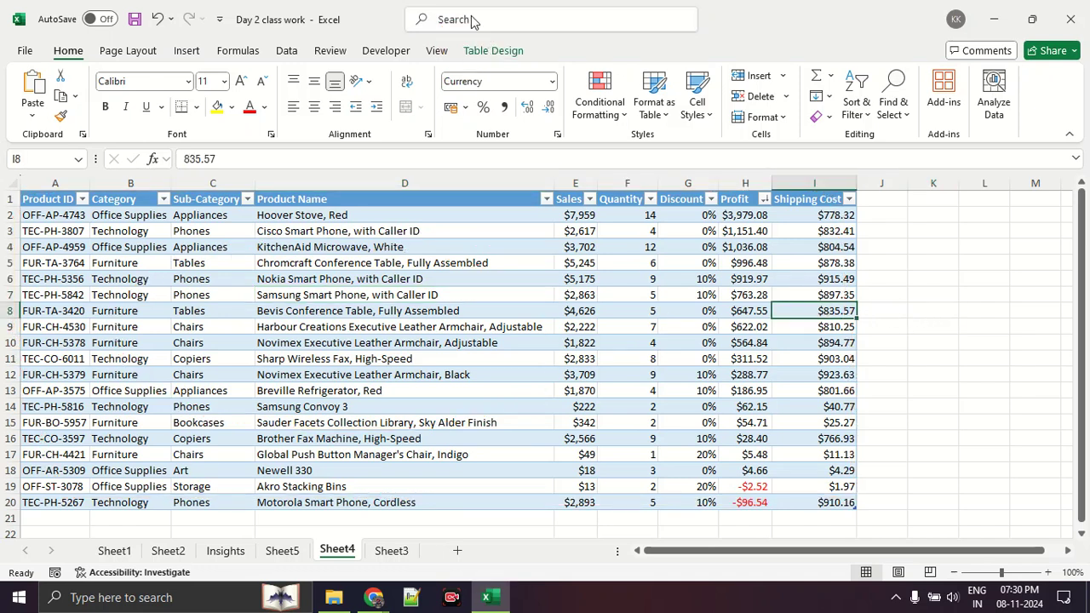
# Try several styles on the Sheet4 table, settling on the medium style with an orange header and grey banded rows.
pyautogui.click(491, 51)
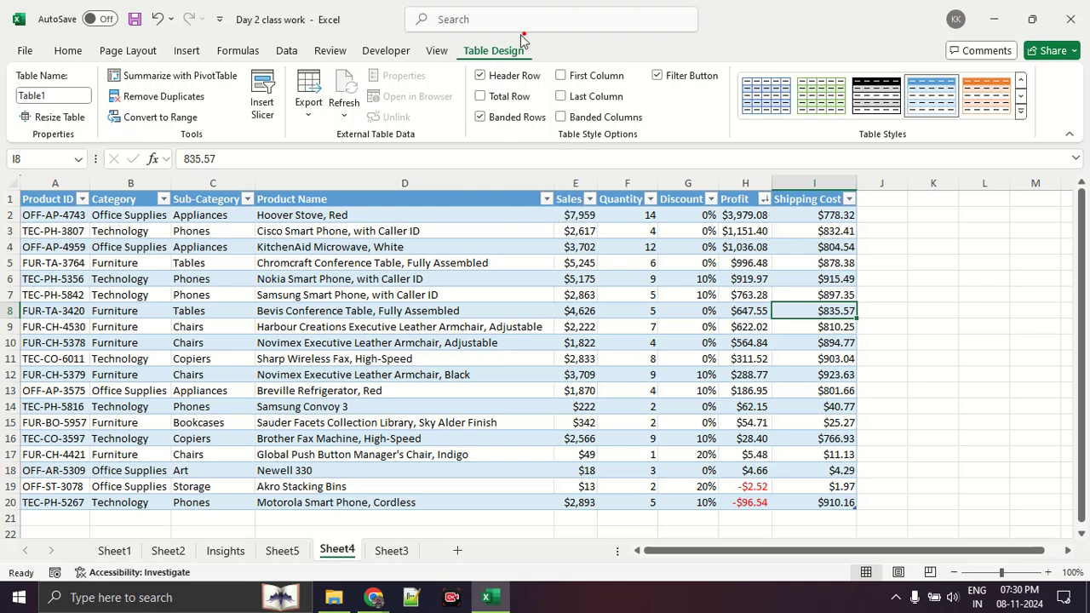
pyautogui.moveTo(521, 26)
pyautogui.mouseDown()
pyautogui.moveTo(516, 72)
pyautogui.moveTo(544, 28)
pyautogui.mouseUp()
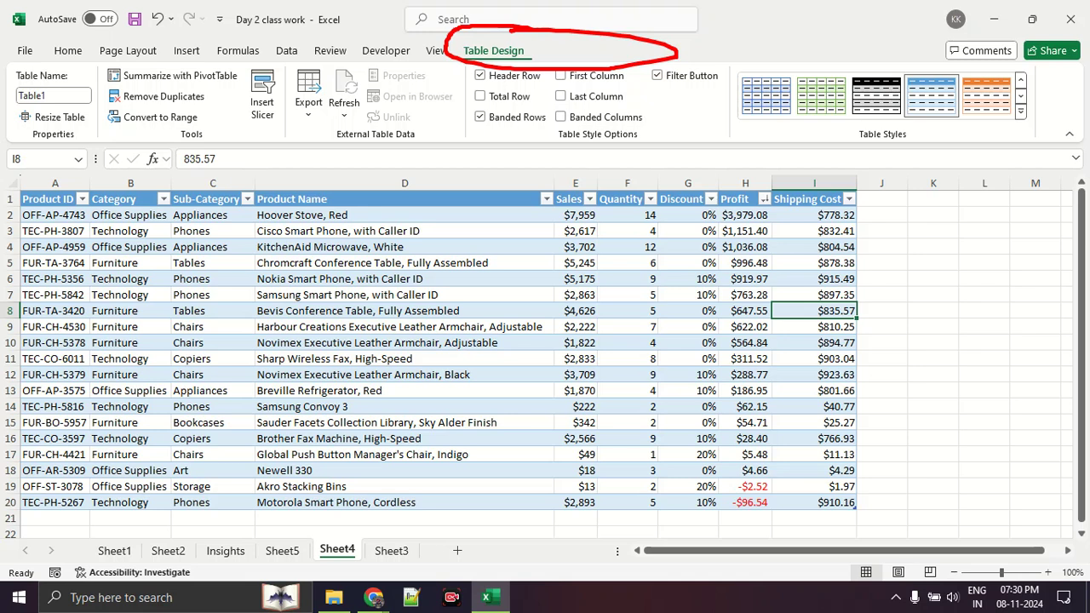
pyautogui.click(992, 100)
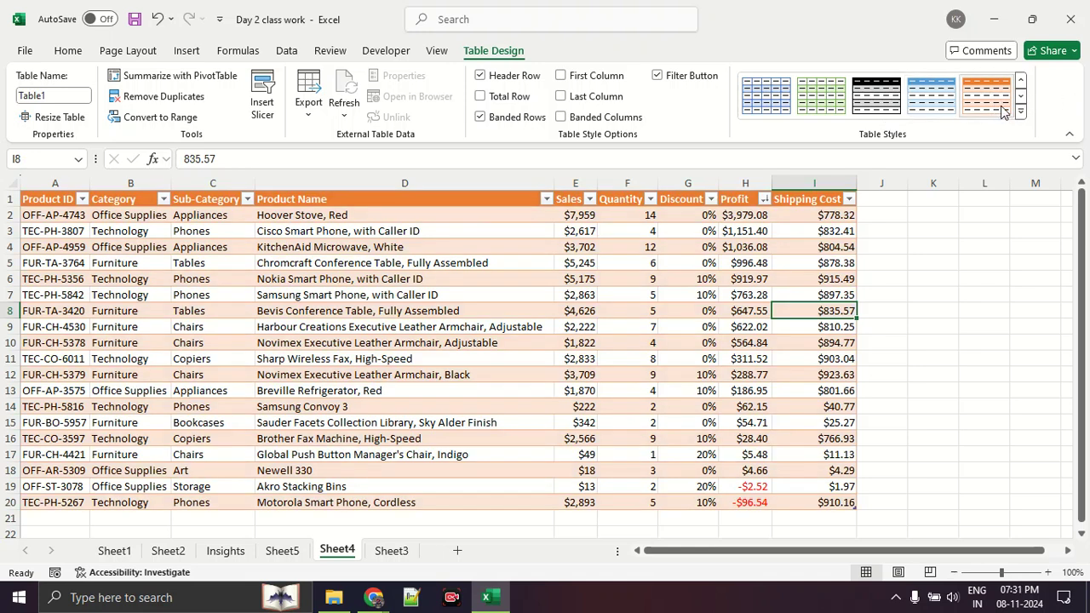
pyautogui.click(1020, 111)
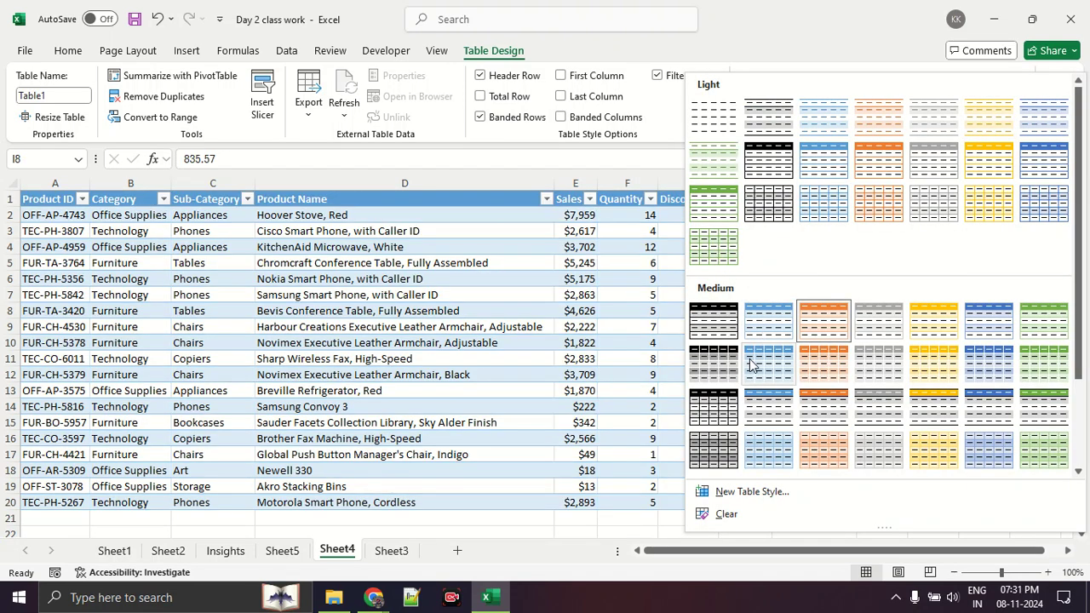
pyautogui.click(751, 361)
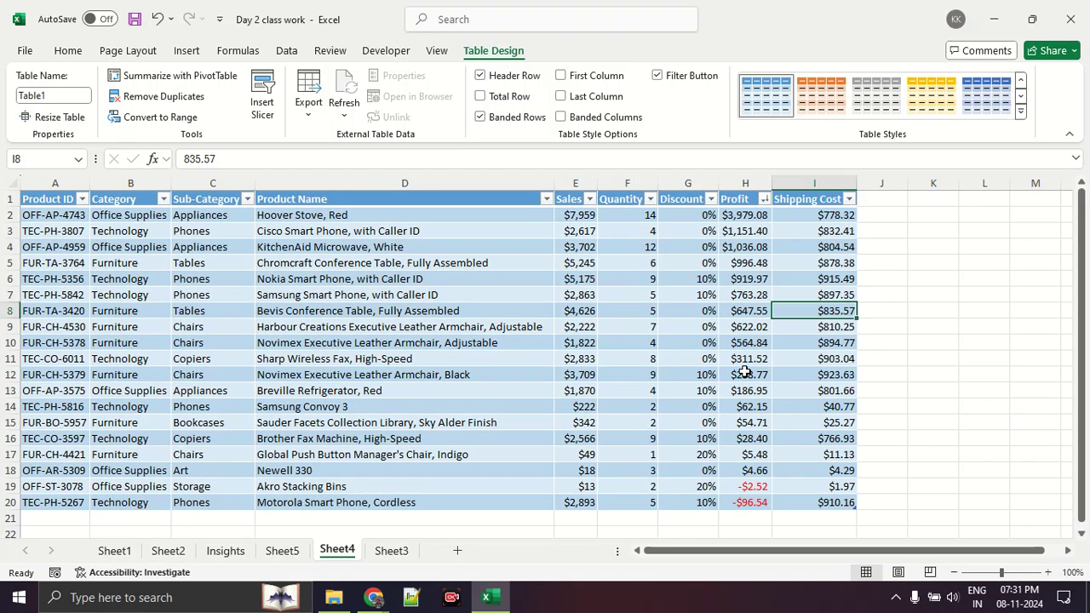
pyautogui.click(1020, 111)
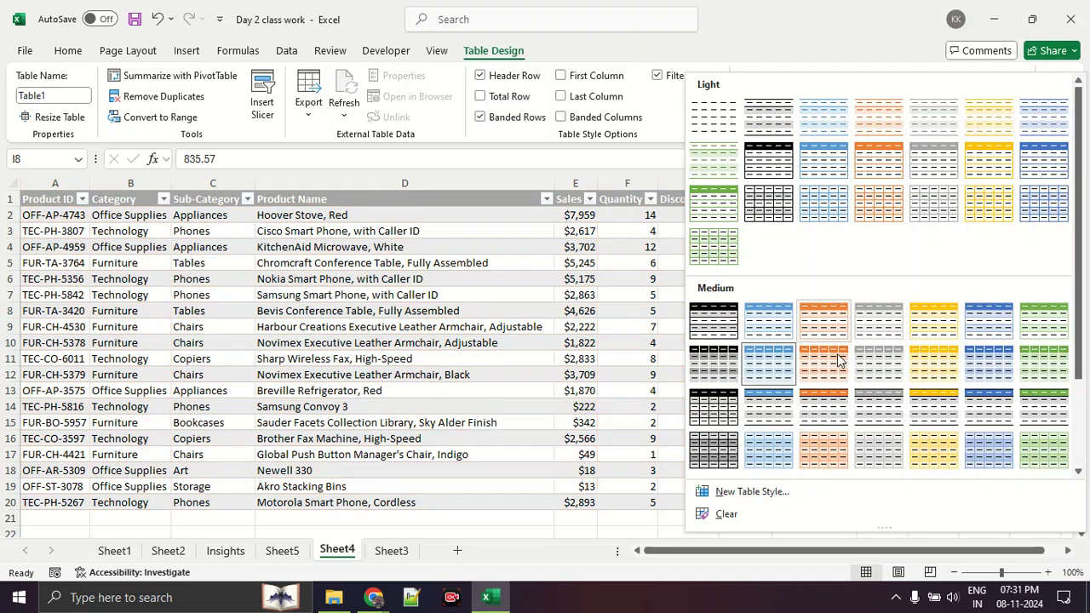
pyautogui.click(832, 408)
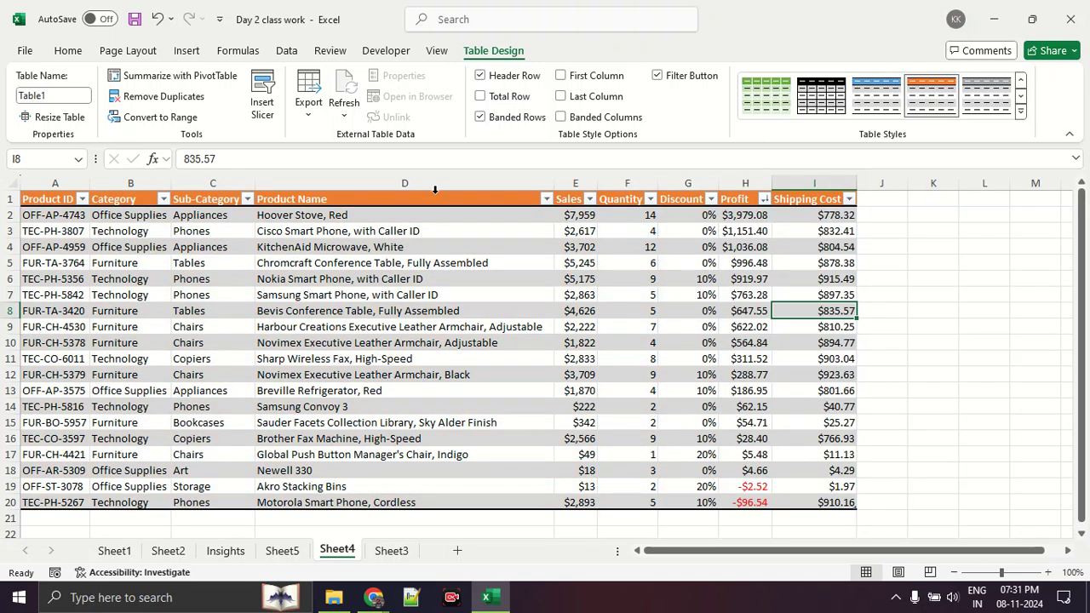
# Turn off the table's banded rows, and try the table without its filter buttons and header row.
pyautogui.click(522, 123)
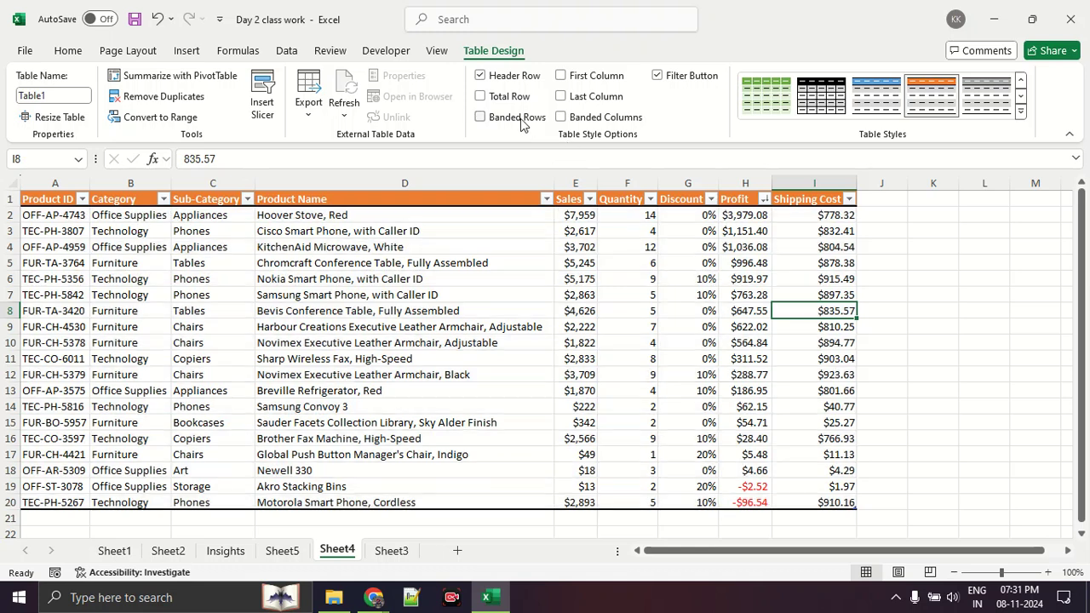
pyautogui.click(521, 122)
pyautogui.click(521, 122)
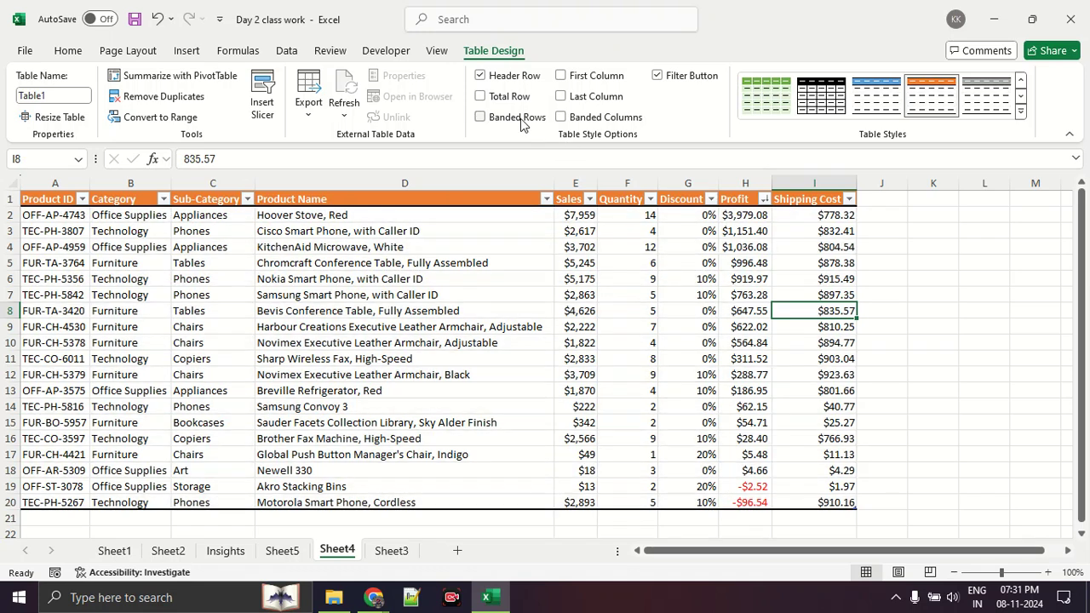
pyautogui.click(673, 81)
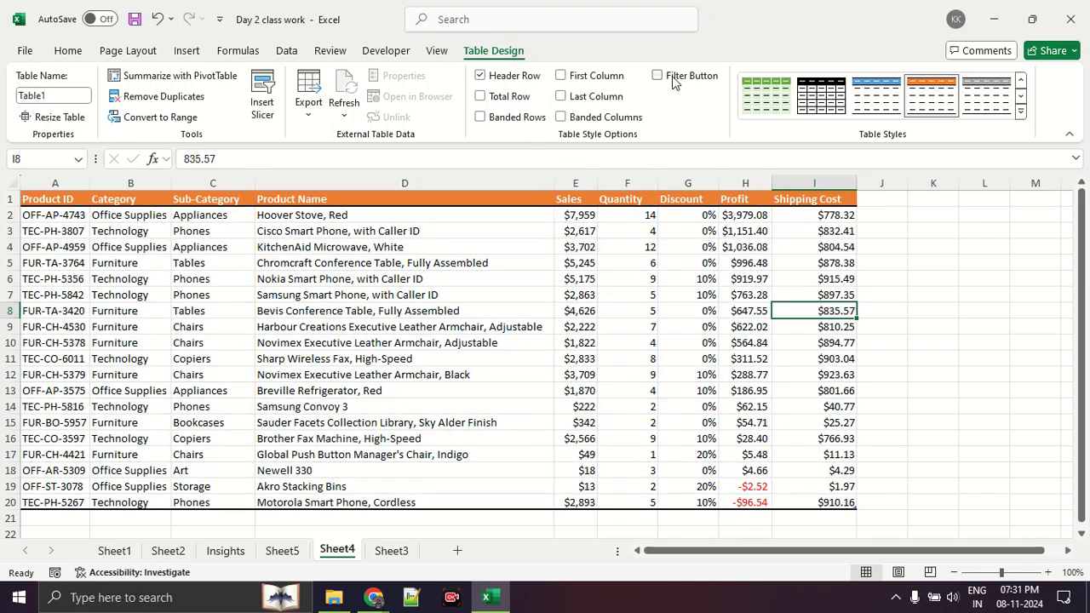
pyautogui.click(529, 77)
pyautogui.click(530, 77)
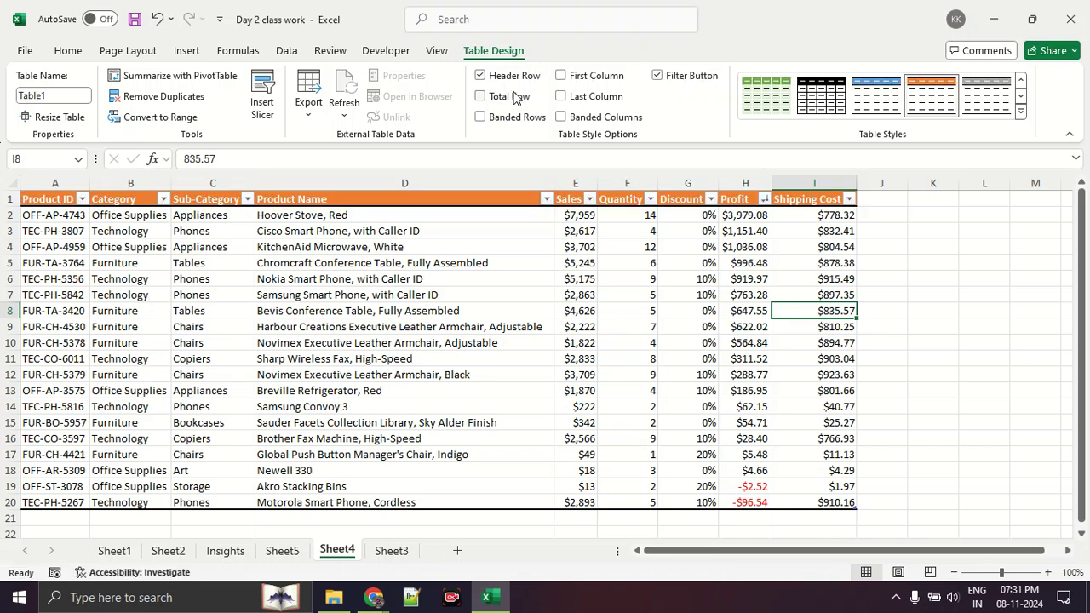
# Add a total row to the table and emphasize the first column, trying the last-column emphasis and removing it again.
pyautogui.click(515, 96)
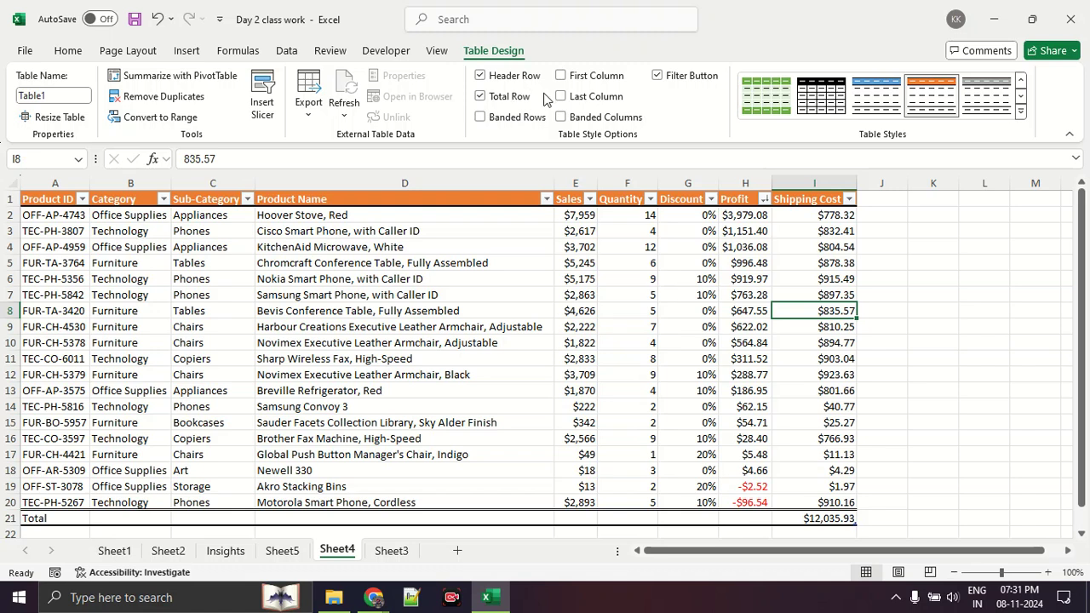
pyautogui.click(568, 80)
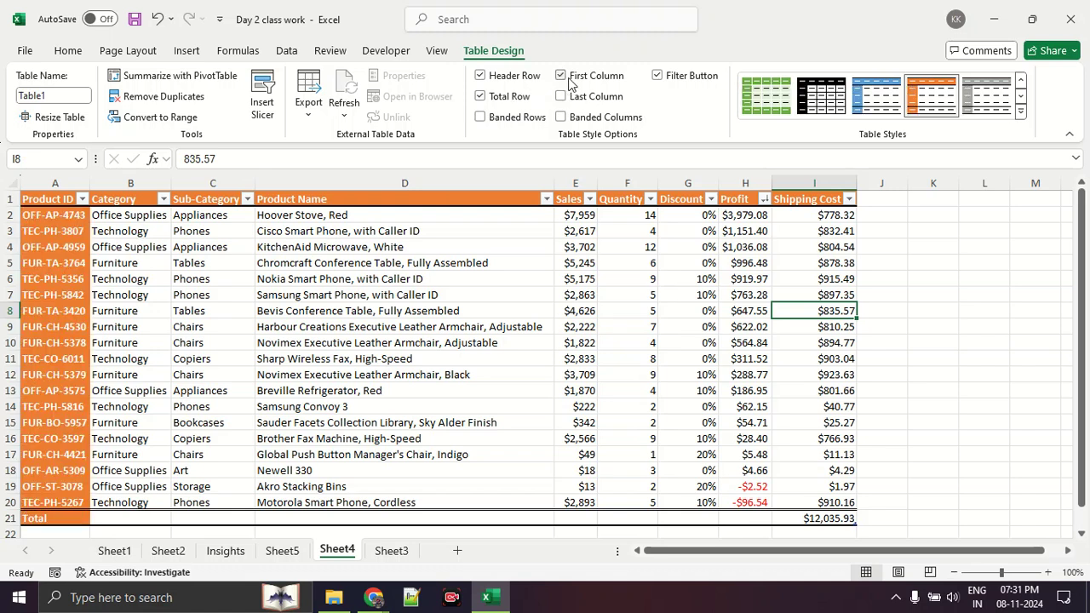
pyautogui.click(570, 99)
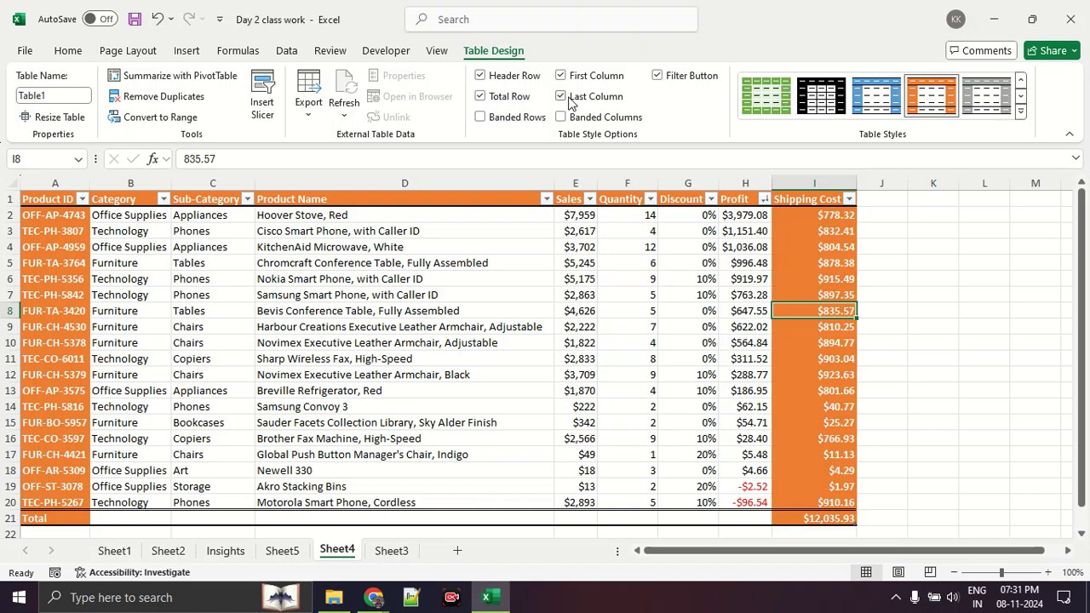
pyautogui.click(562, 96)
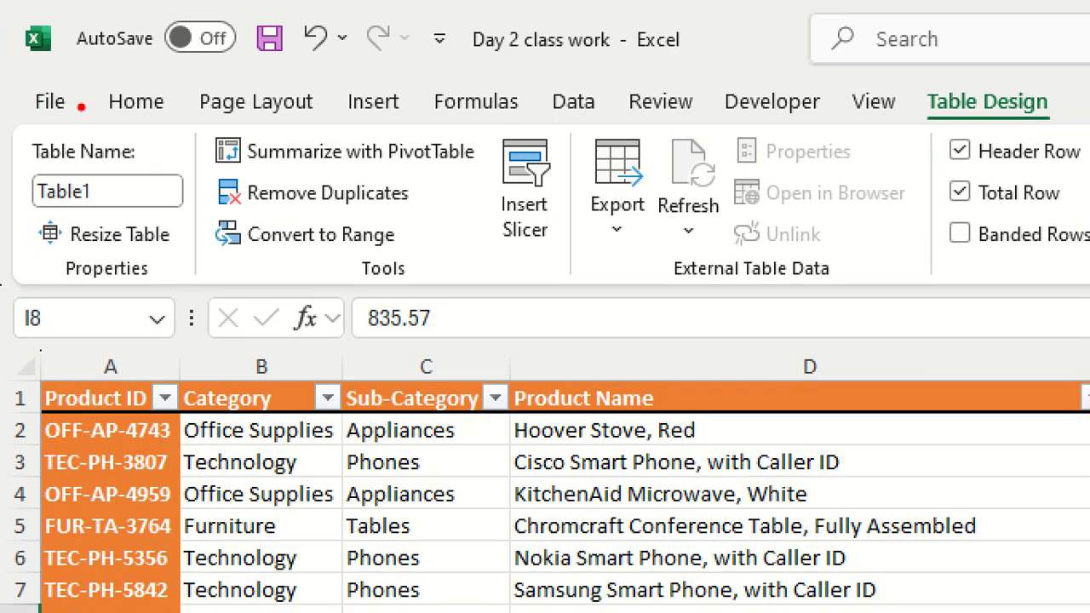
pyautogui.moveTo(431, 180)
pyautogui.mouseDown()
pyautogui.moveTo(366, 163)
pyautogui.moveTo(200, 194)
pyautogui.moveTo(453, 170)
pyautogui.moveTo(400, 169)
pyautogui.mouseUp()
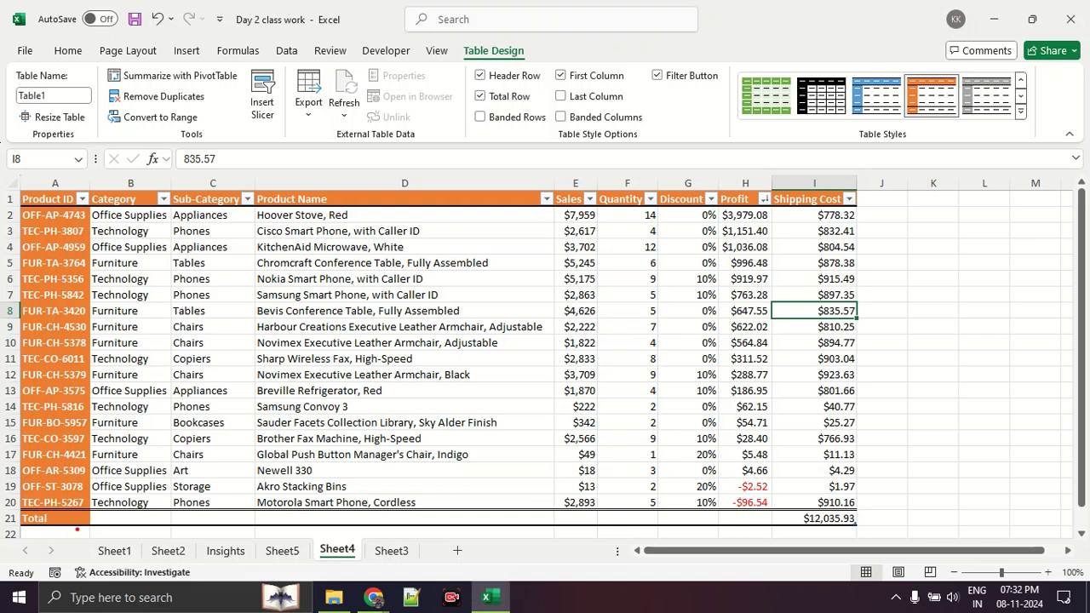
pyautogui.moveTo(64, 502); pyautogui.dragTo(85, 506)
pyautogui.press('Escape')
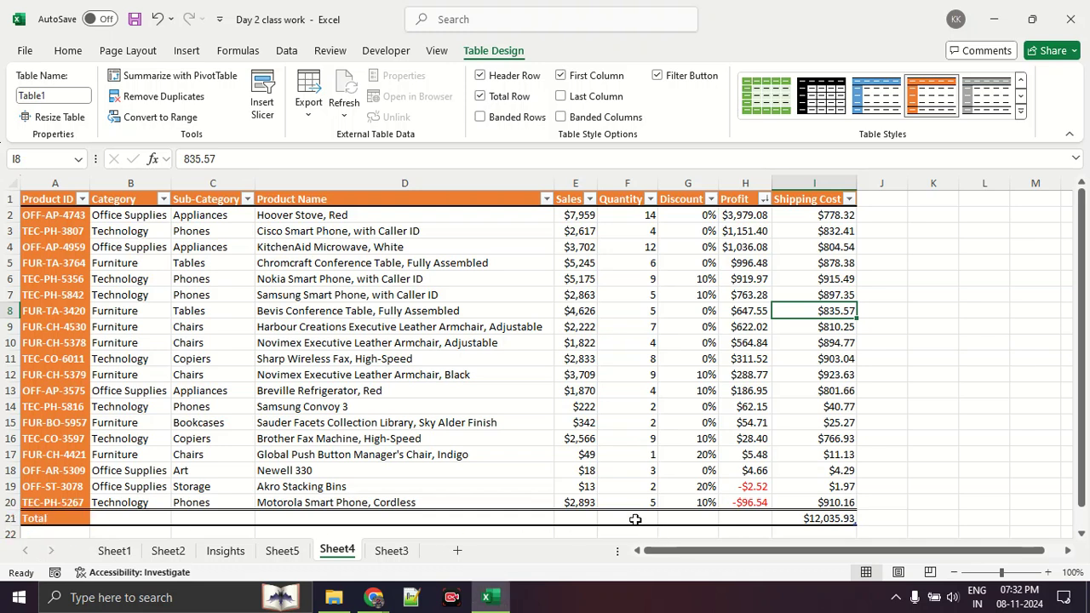
# Summarize the Sales column with the Max function in the table's total row.
pyautogui.click(587, 519)
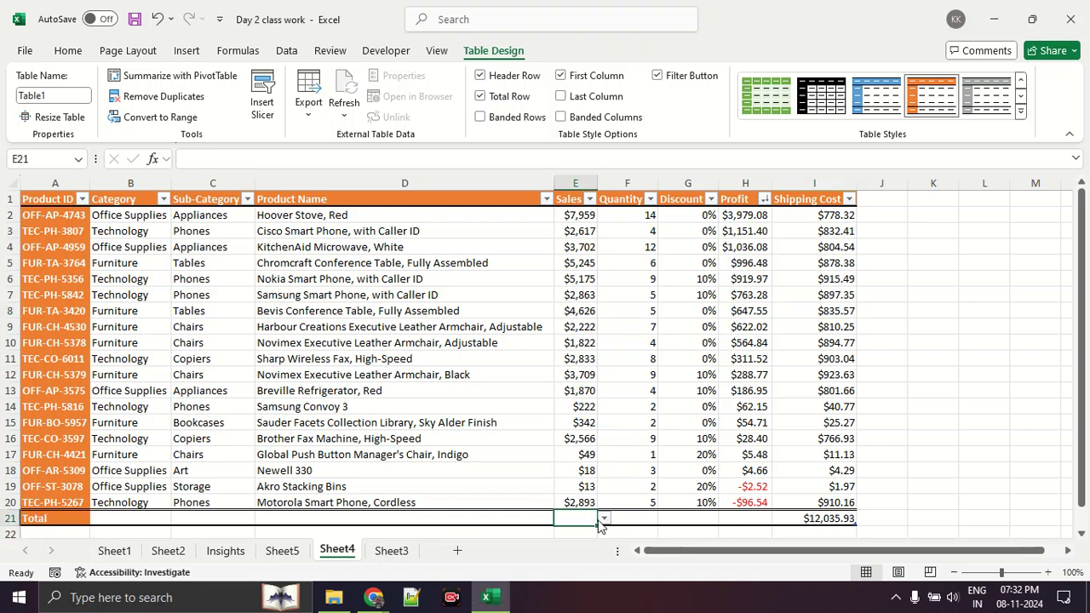
pyautogui.click(603, 518)
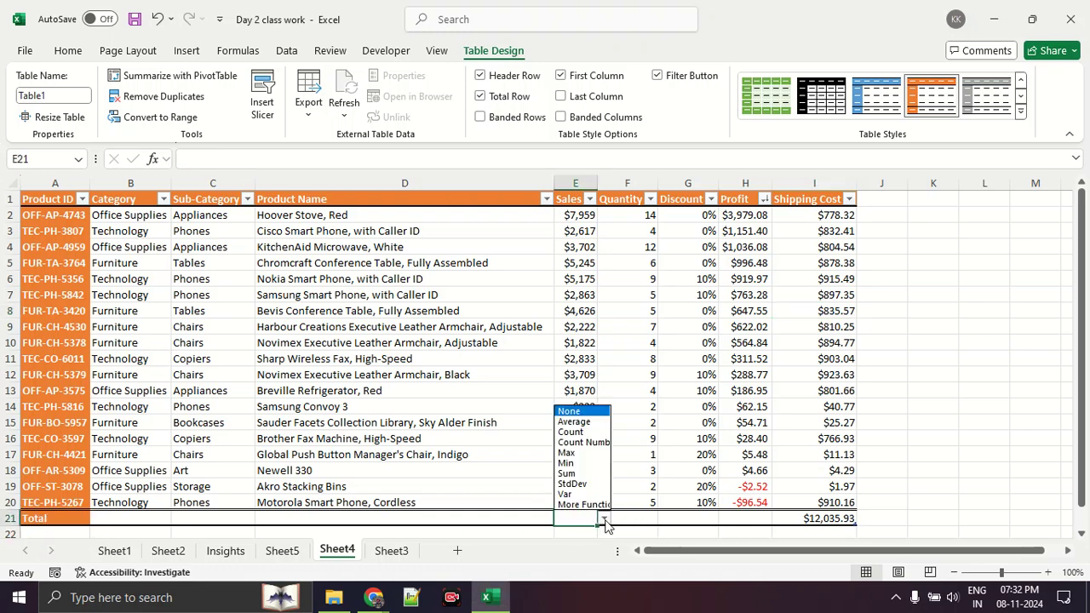
pyautogui.click(567, 452)
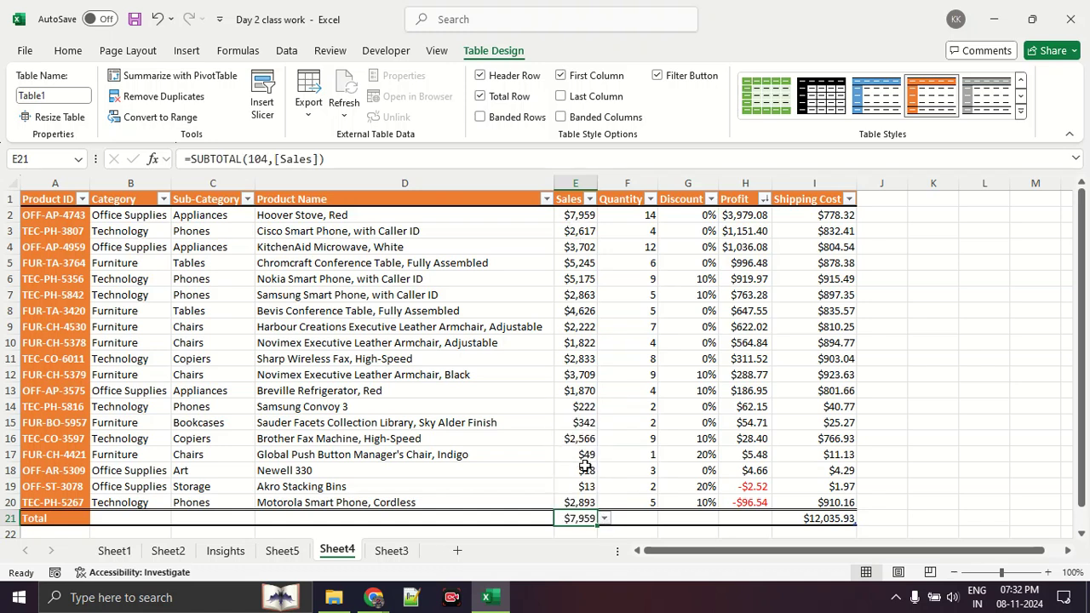
# Summarize the Quantity column with the Average function in the table's total row.
pyautogui.click(630, 519)
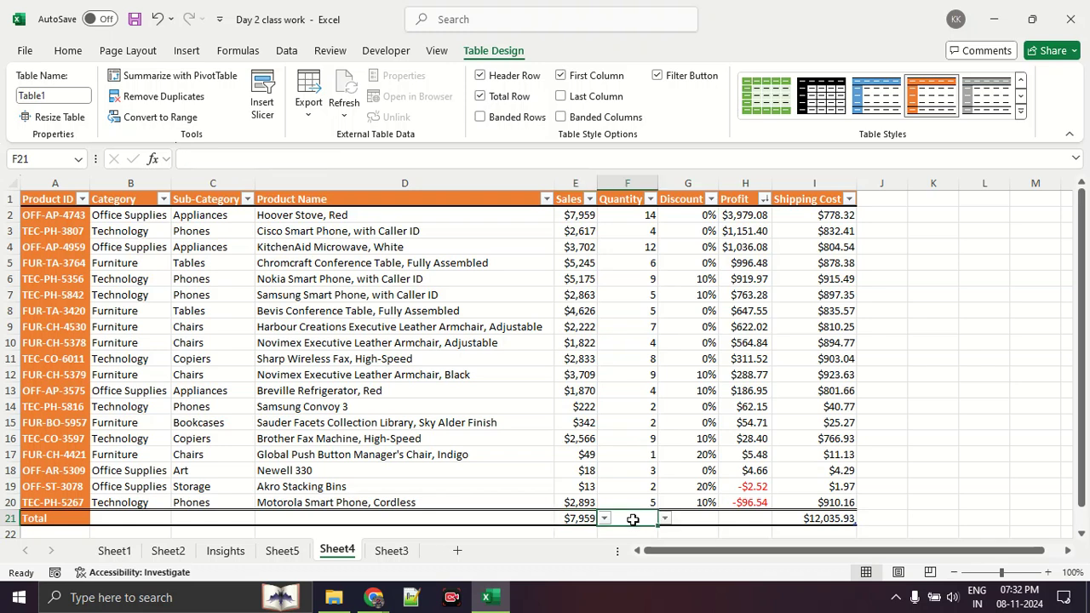
pyautogui.click(665, 518)
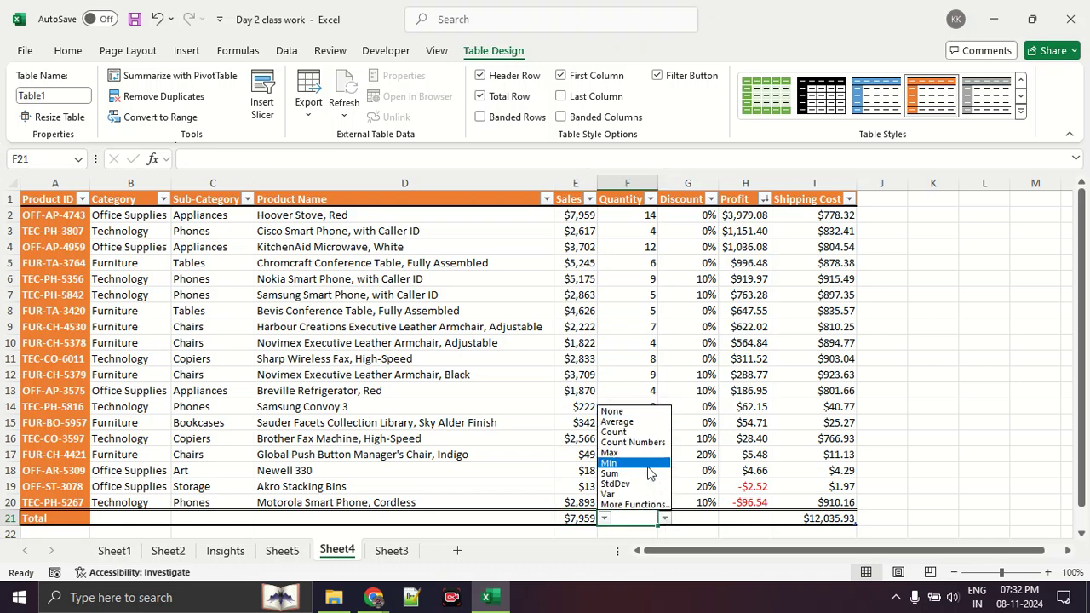
pyautogui.click(634, 421)
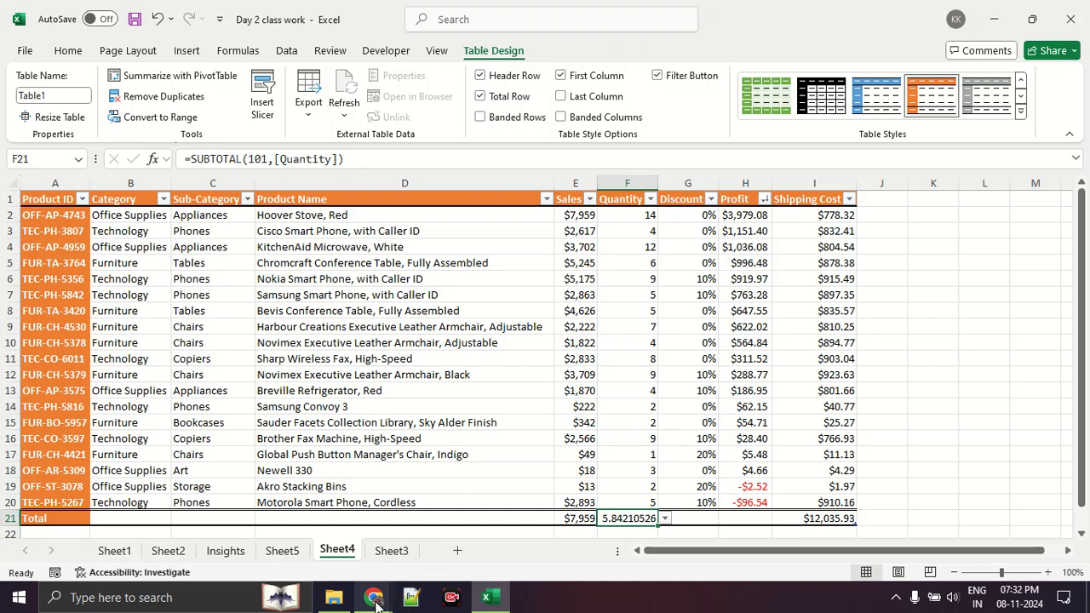
# Switch to the Google Meet call in Chrome and look through the list of meeting participants.
pyautogui.moveTo(375, 600)
pyautogui.click(308, 540)
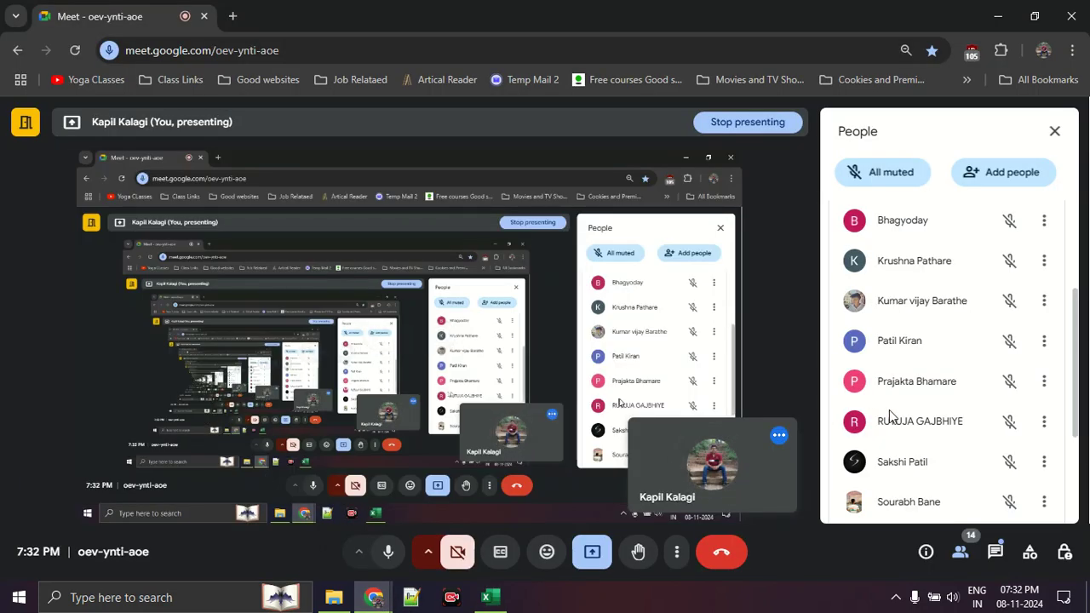
pyautogui.scroll(-2, 888, 415)
pyautogui.scroll(5, 888, 409)
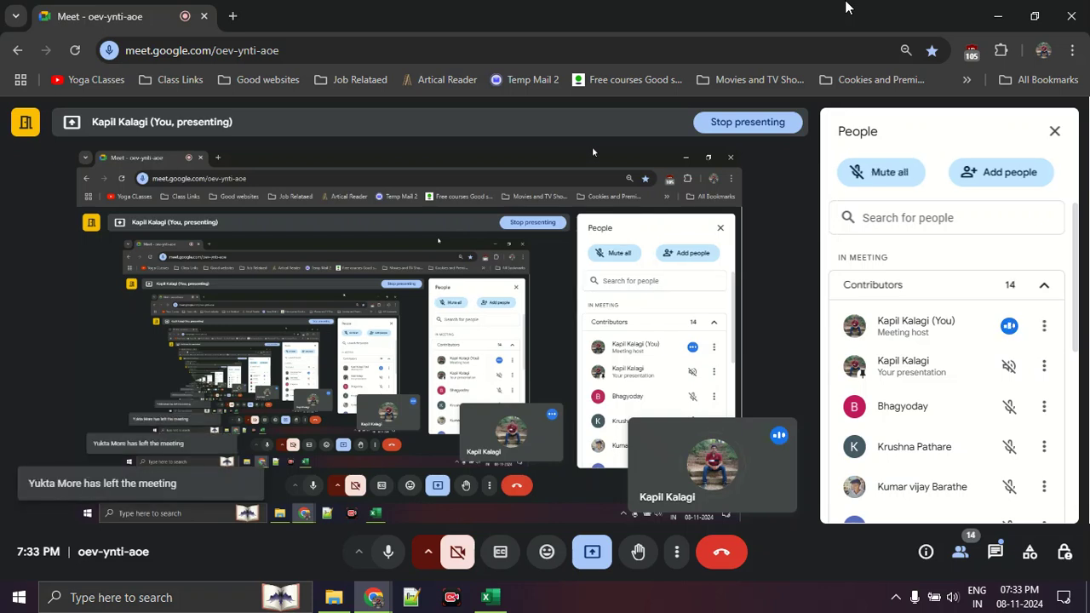
pyautogui.scroll(-5, 944, 280)
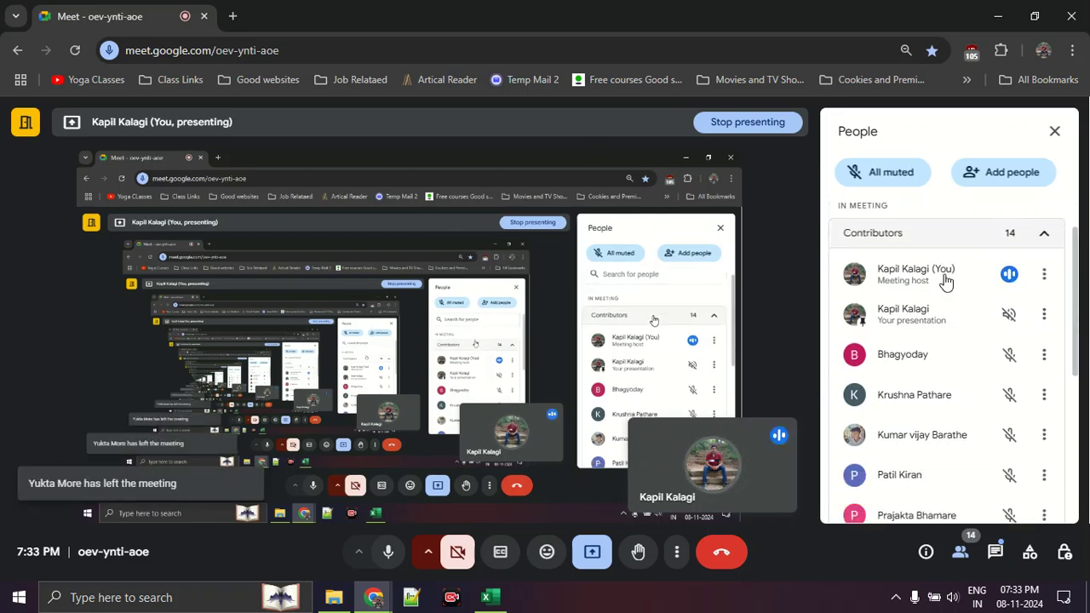
pyautogui.scroll(5, 888, 446)
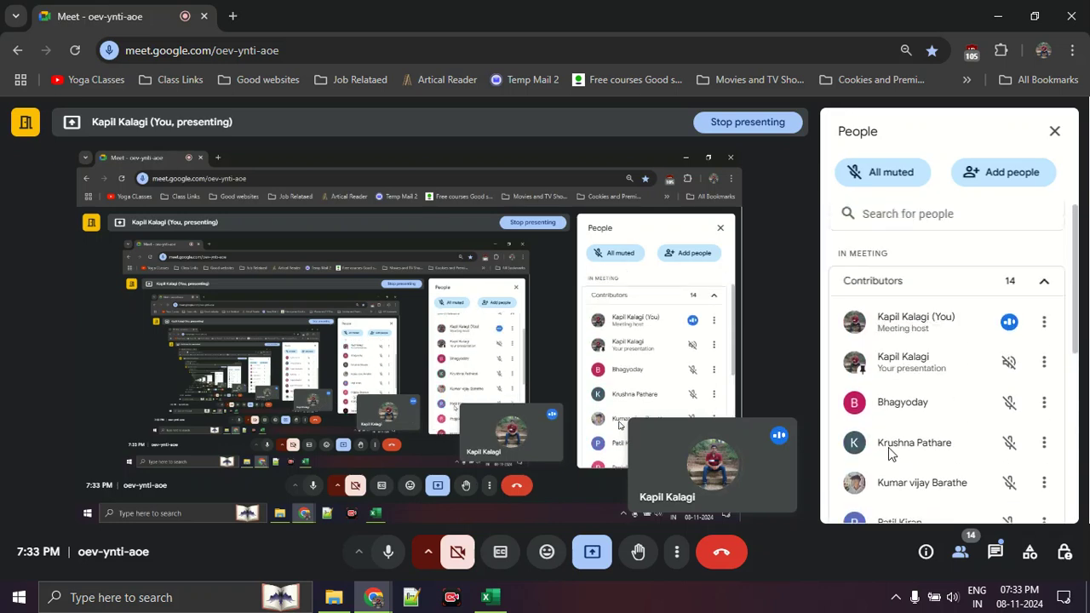
pyautogui.moveTo(711, 464)
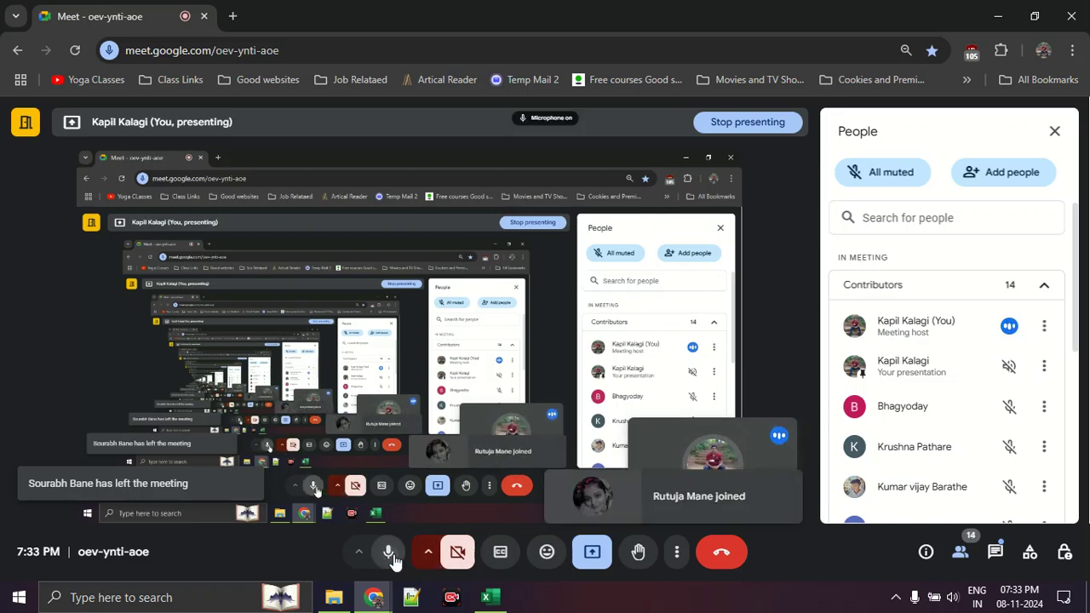
# Open the screen recorder running in the background.
pyautogui.click(897, 597)
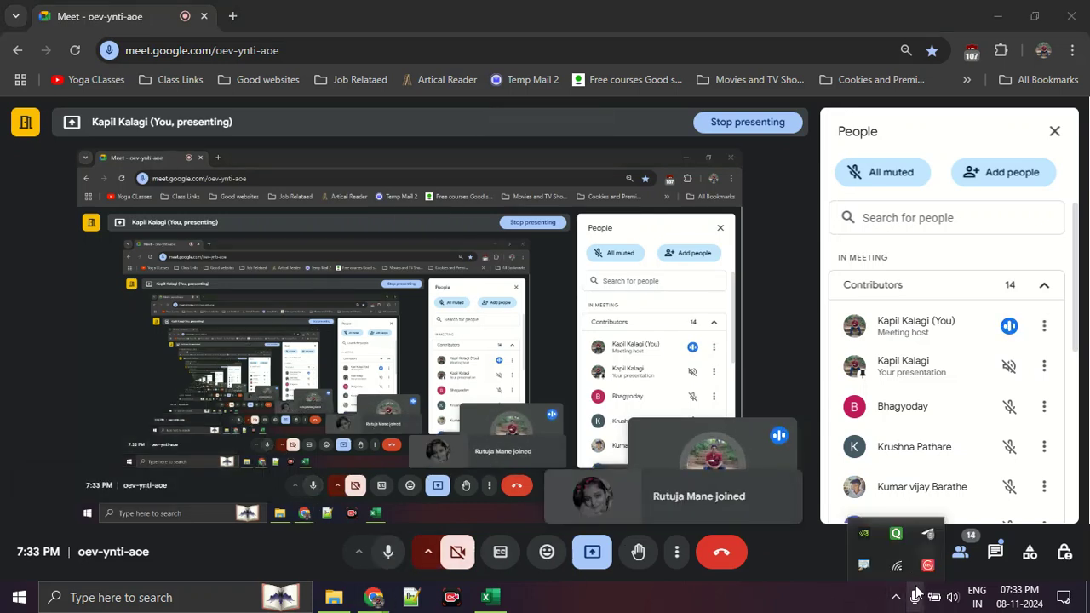
pyautogui.click(927, 565)
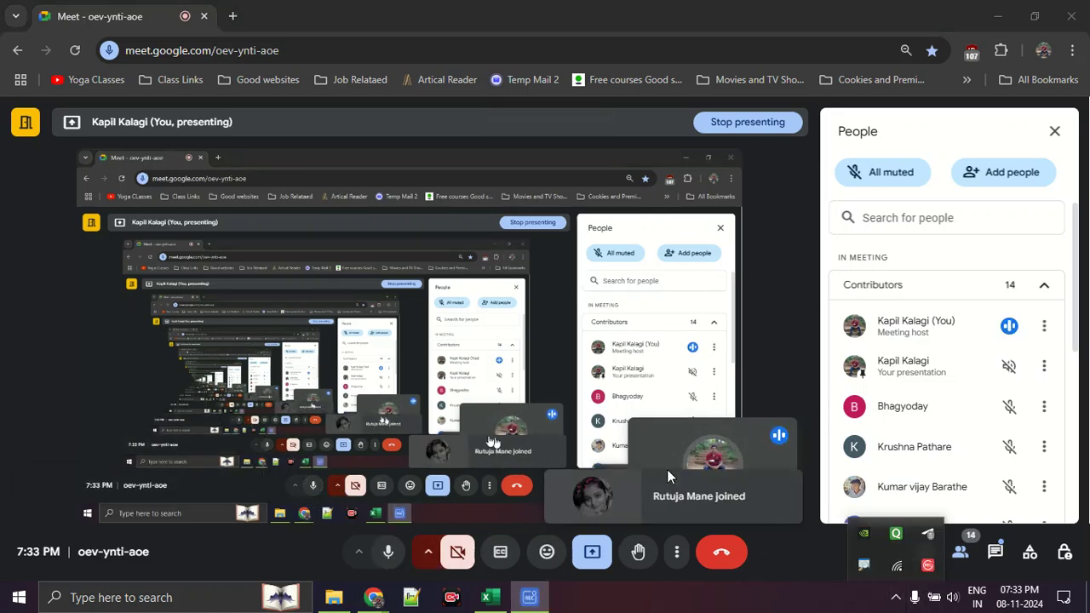